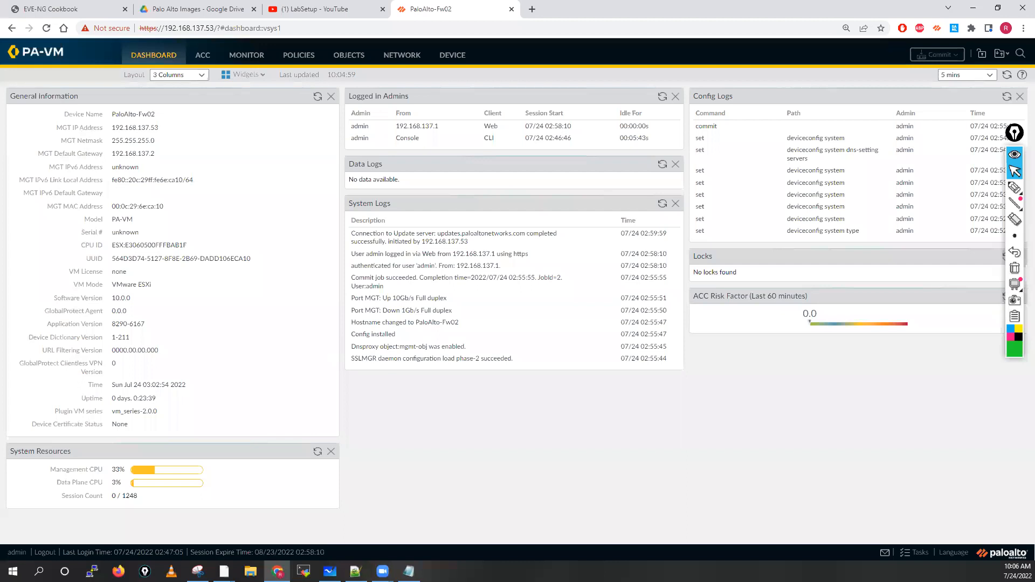
Step: In Whiteboard, move the Virtual Machine Settings screenshot aside to clear blank canvas, and select the blue pen
key(alt+Tab)
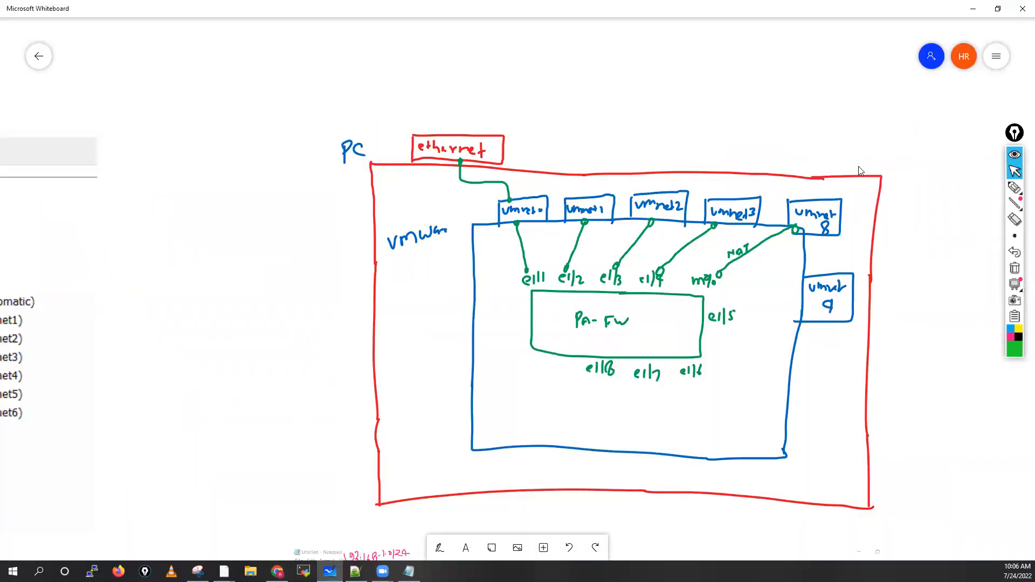
drag(161, 147, 166, 209)
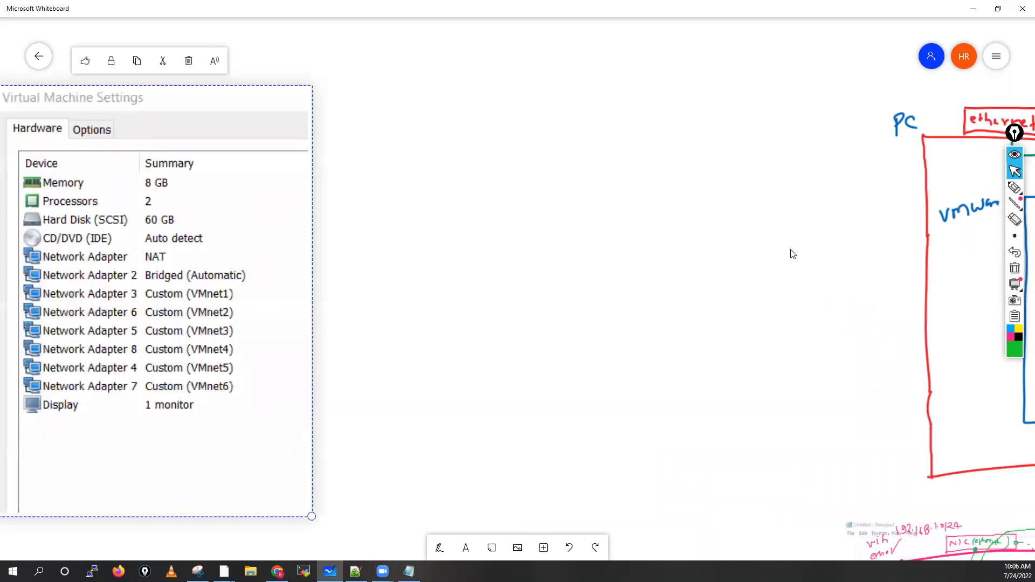
drag(793, 254, 782, 249)
drag(630, 256, 227, 250)
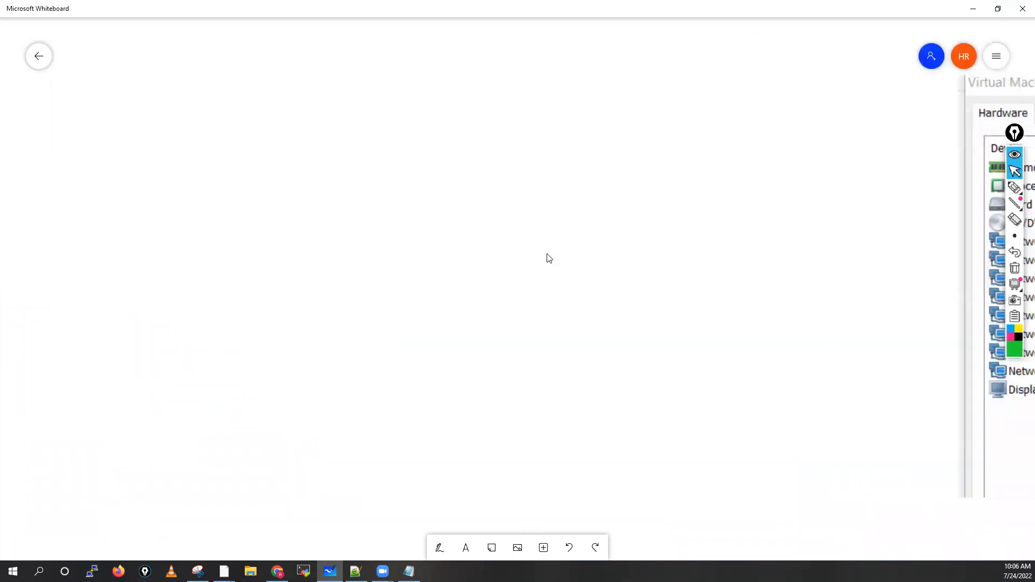
click(440, 549)
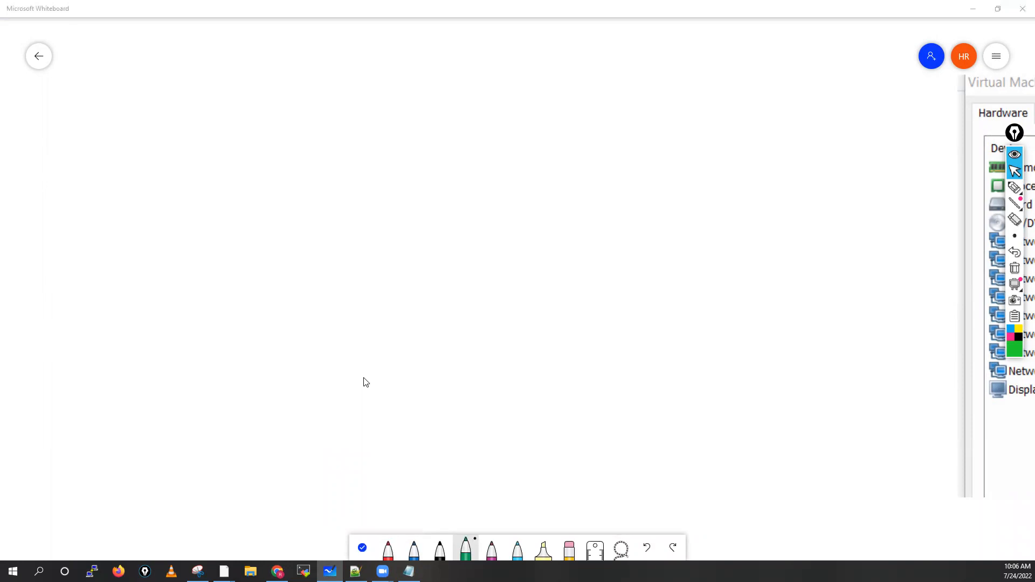
click(414, 553)
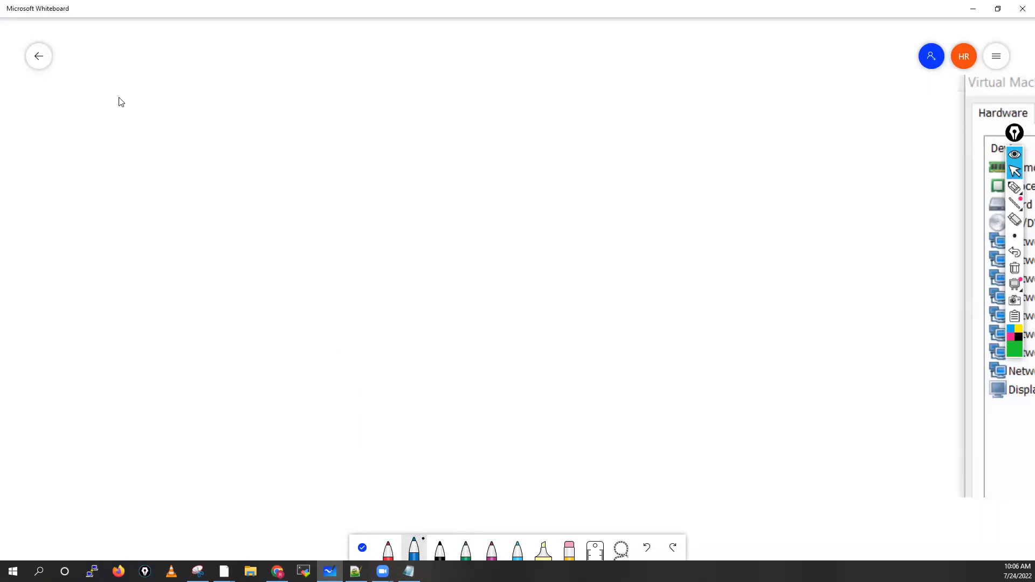
Step: Draw a large blue rectangle on the blank canvas
drag(117, 76, 119, 421)
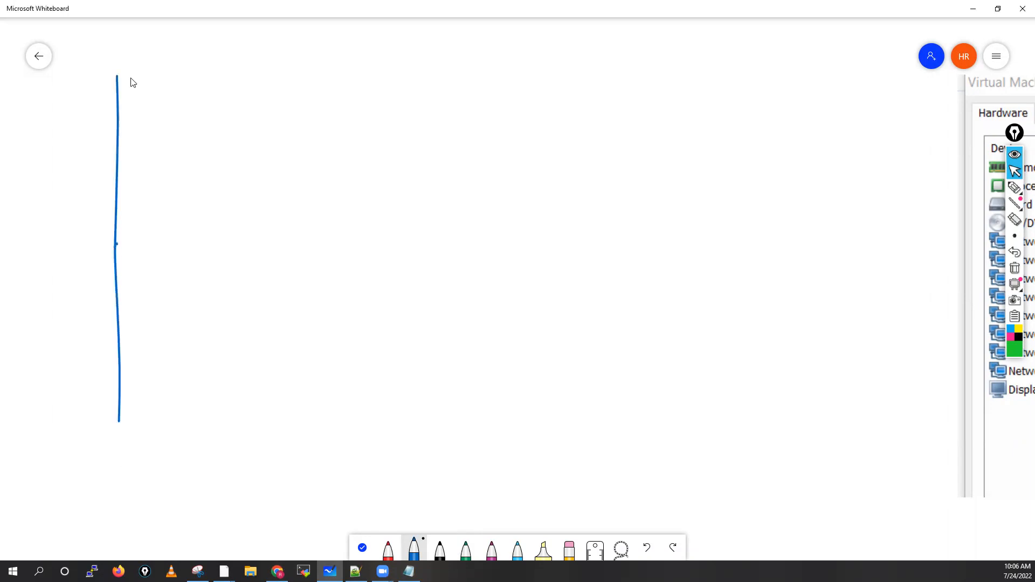
mouse_move(117, 76)
mouse_down()
mouse_move(643, 80)
mouse_move(641, 380)
mouse_up()
mouse_move(119, 422)
mouse_down()
mouse_move(121, 448)
mouse_move(617, 441)
mouse_move(642, 431)
mouse_up()
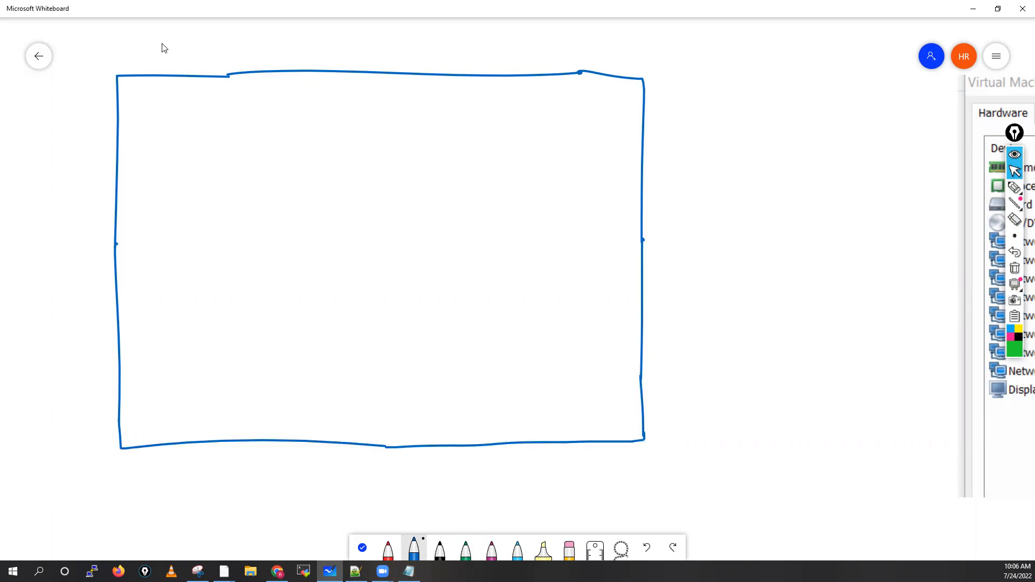
Step: Add a small NIC box above the rectangle labelled 'wifi ethernet', undoing the stray line
mouse_move(166, 56)
mouse_down()
mouse_move(166, 39)
mouse_move(240, 38)
mouse_move(182, 50)
mouse_up()
drag(63, 30, 89, 37)
click(82, 22)
drag(88, 27, 96, 37)
mouse_move(97, 30)
mouse_down()
mouse_move(92, 49)
mouse_move(125, 44)
mouse_move(116, 41)
mouse_up()
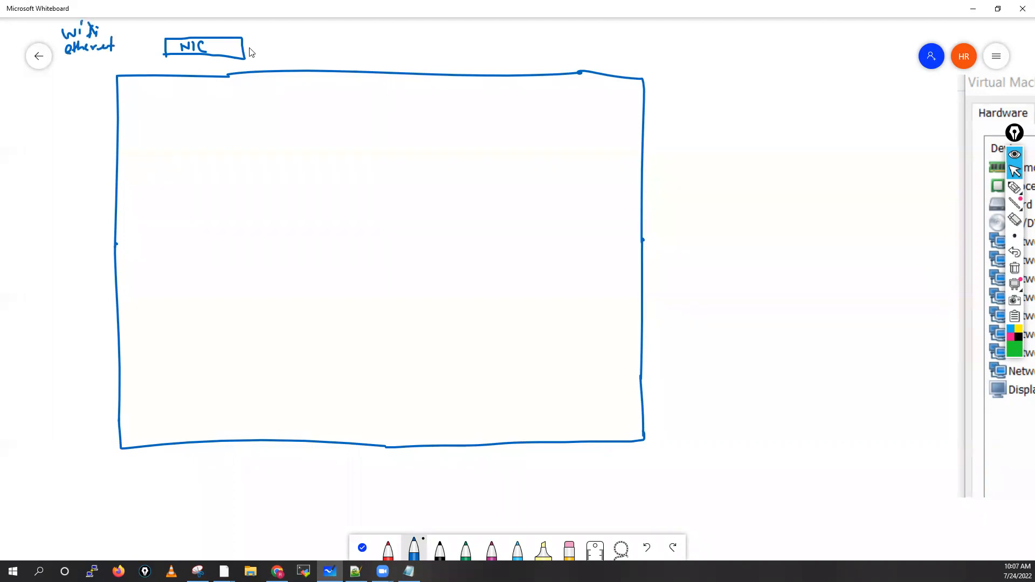
drag(243, 47, 338, 34)
click(647, 550)
click(647, 550)
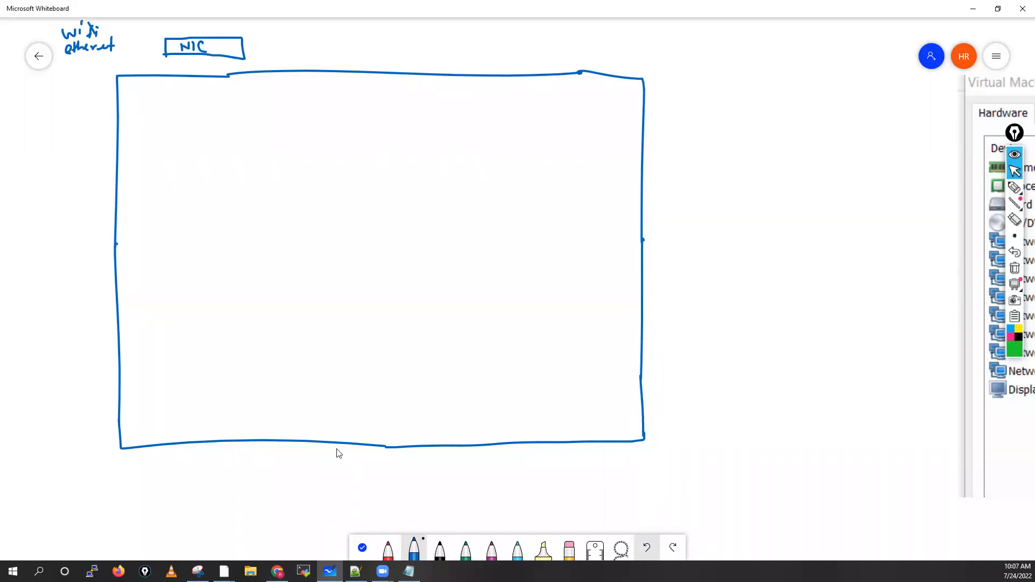
drag(533, 452, 539, 503)
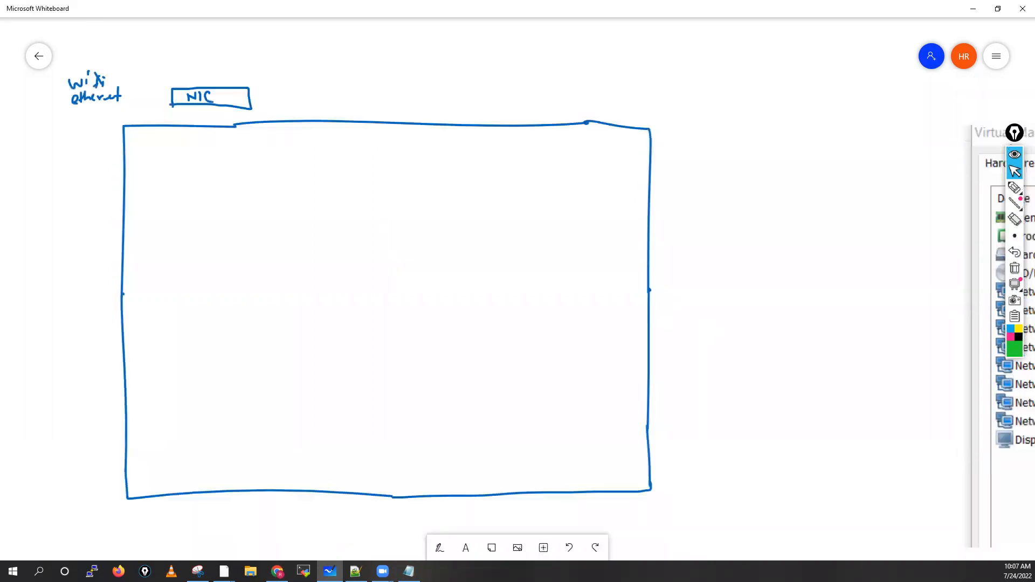
Step: Switch to the red pen and draw a cloud near the top
click(440, 548)
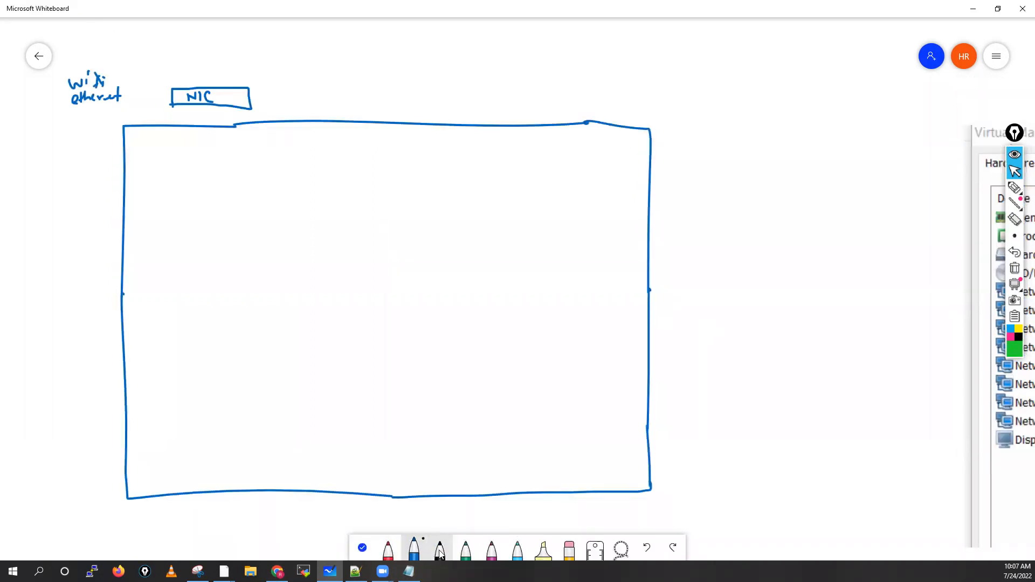
click(388, 550)
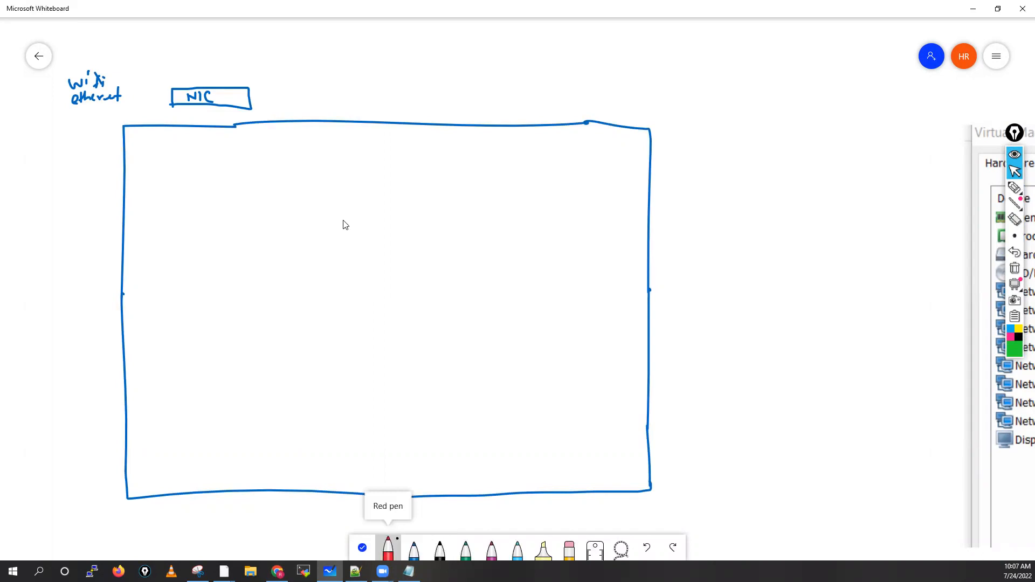
drag(308, 42, 321, 23)
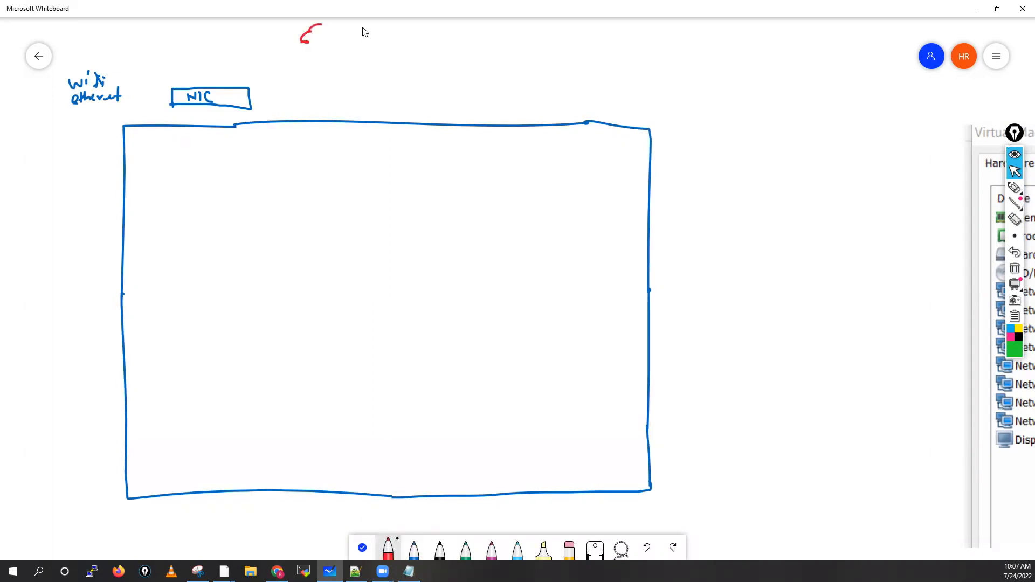
mouse_move(339, 63)
mouse_down()
mouse_move(326, 43)
mouse_move(358, 42)
mouse_up()
Step: Write 'Home Router wifi' in the cloud, link the NIC box to it, and label the rectangle 'PC1'
drag(330, 53, 376, 48)
click(357, 49)
click(347, 50)
drag(382, 40, 380, 41)
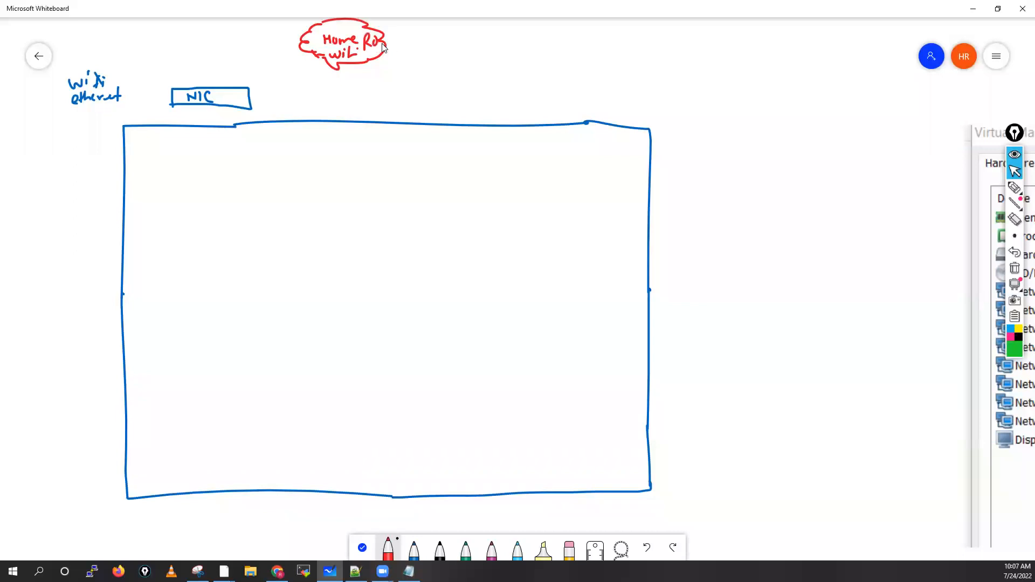
drag(217, 86, 313, 52)
mouse_move(63, 145)
mouse_down()
mouse_move(70, 132)
mouse_move(85, 145)
mouse_up()
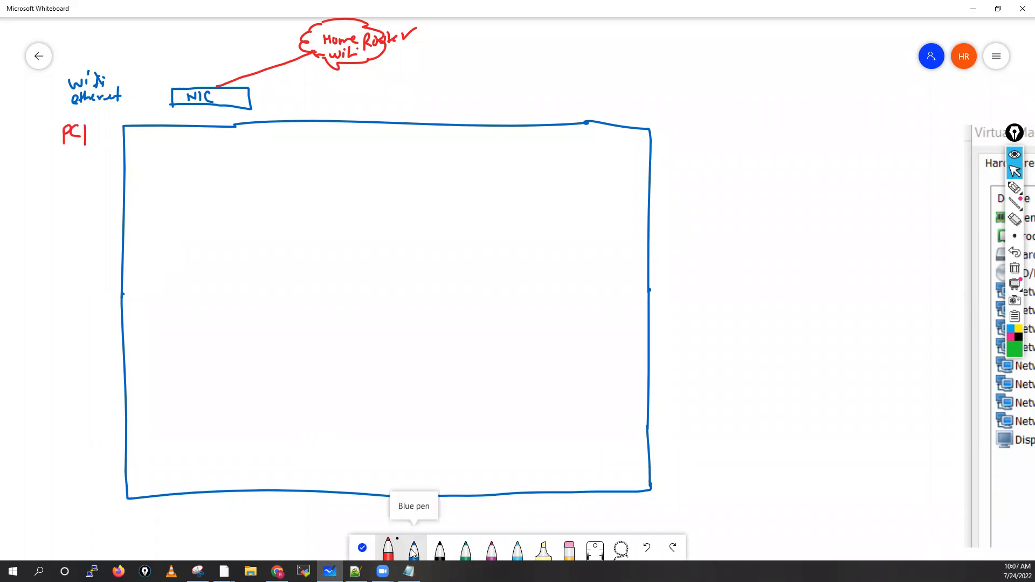
Step: Draw a green rectangle inside the PC1 box
click(466, 553)
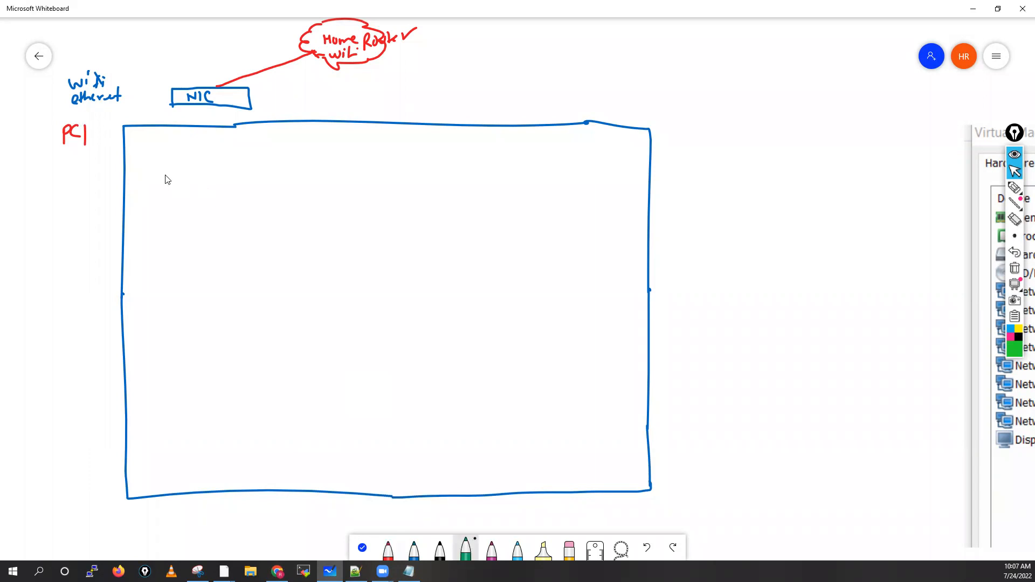
mouse_move(159, 401)
mouse_down()
mouse_move(146, 185)
mouse_move(281, 178)
mouse_up()
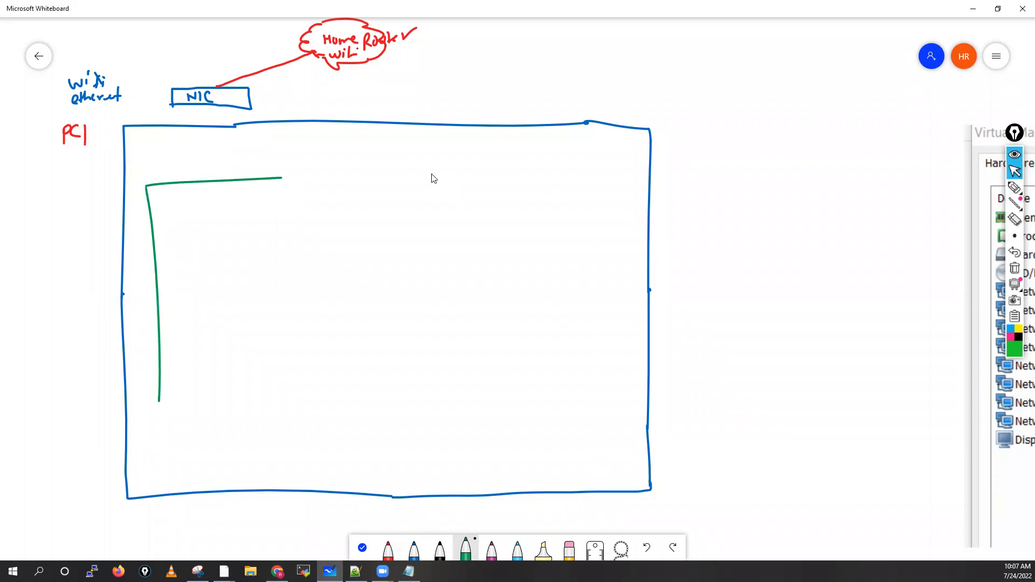
drag(606, 184, 613, 413)
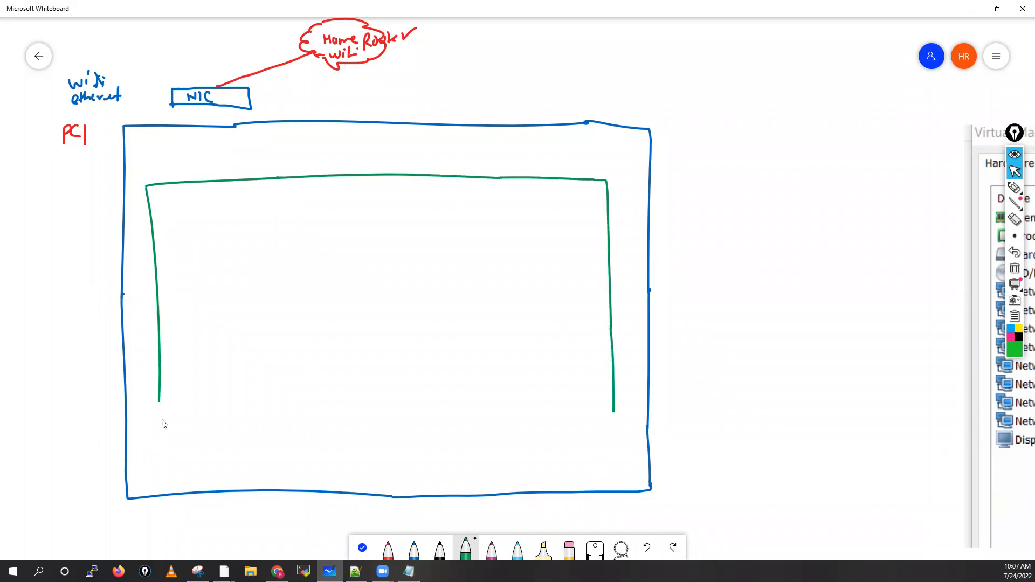
mouse_move(159, 400)
mouse_down()
mouse_move(161, 435)
mouse_move(254, 433)
mouse_up()
mouse_move(556, 438)
mouse_down()
mouse_move(601, 436)
mouse_move(616, 414)
mouse_up()
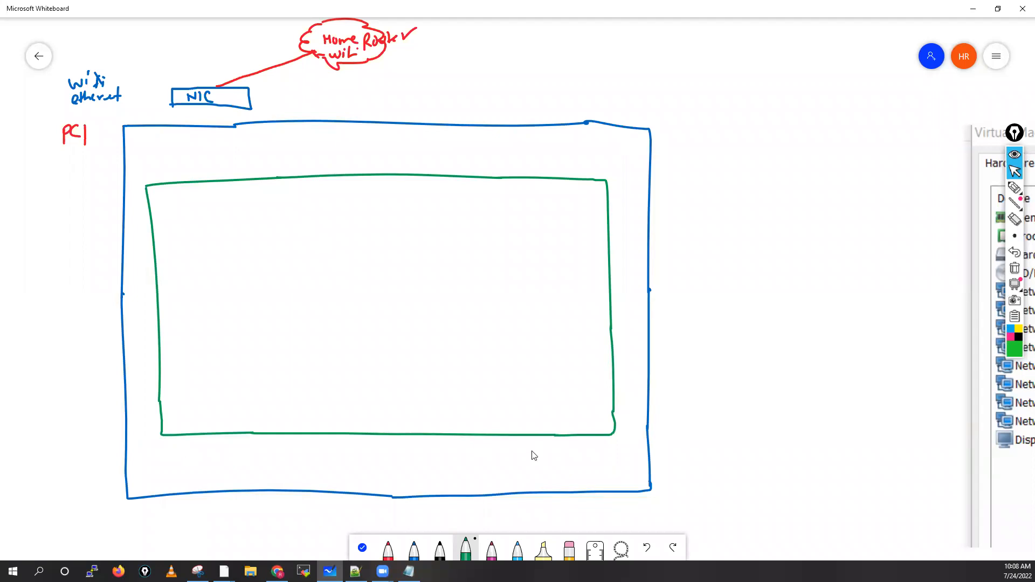
Step: Add a green arrow pointing into it, labelled 'vmware workstation'
drag(55, 337, 154, 335)
drag(10, 323, 79, 305)
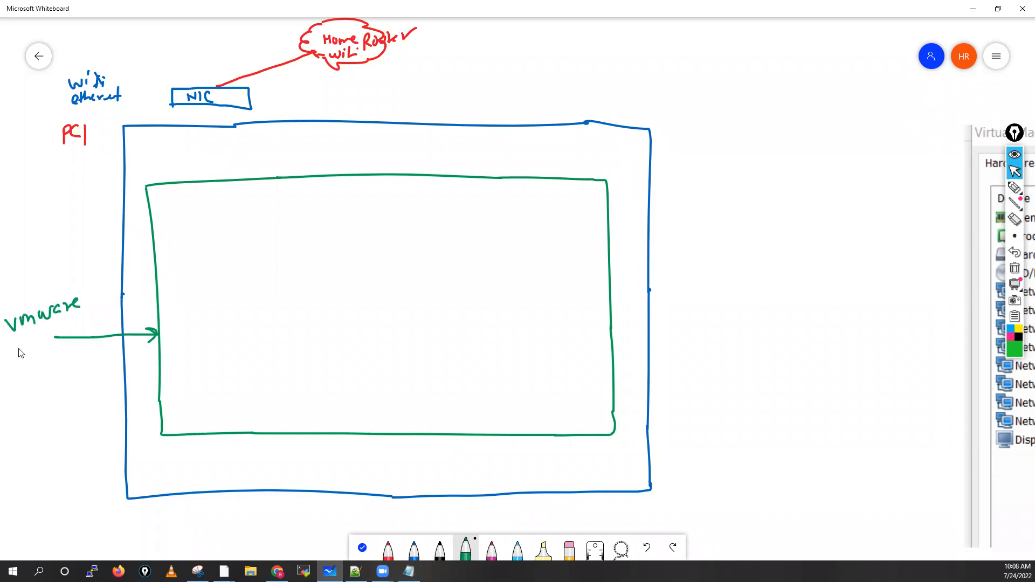
drag(14, 365, 36, 359)
mouse_move(38, 365)
mouse_down()
mouse_move(48, 353)
mouse_move(95, 362)
mouse_move(96, 349)
mouse_move(119, 360)
mouse_up()
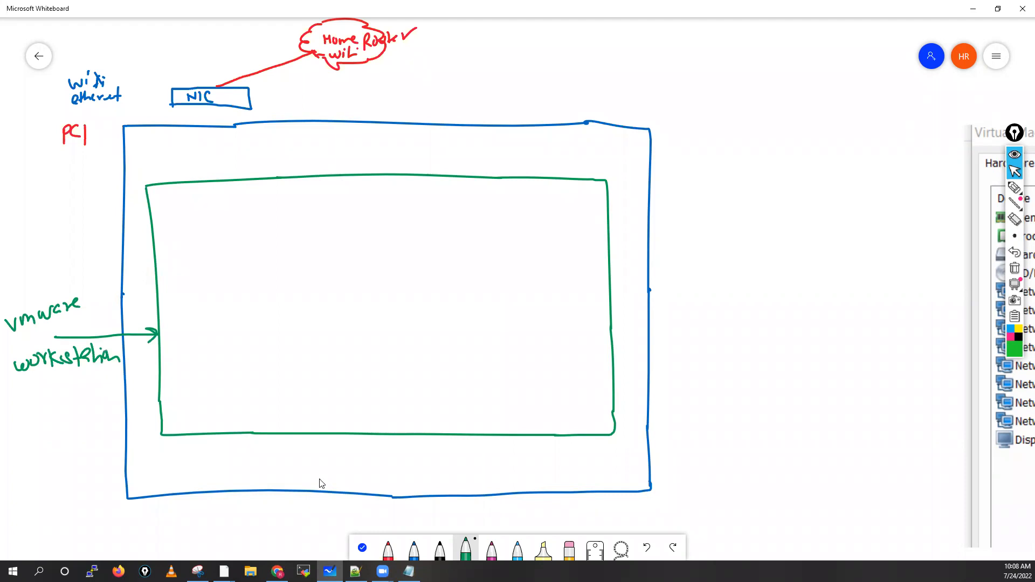
click(491, 549)
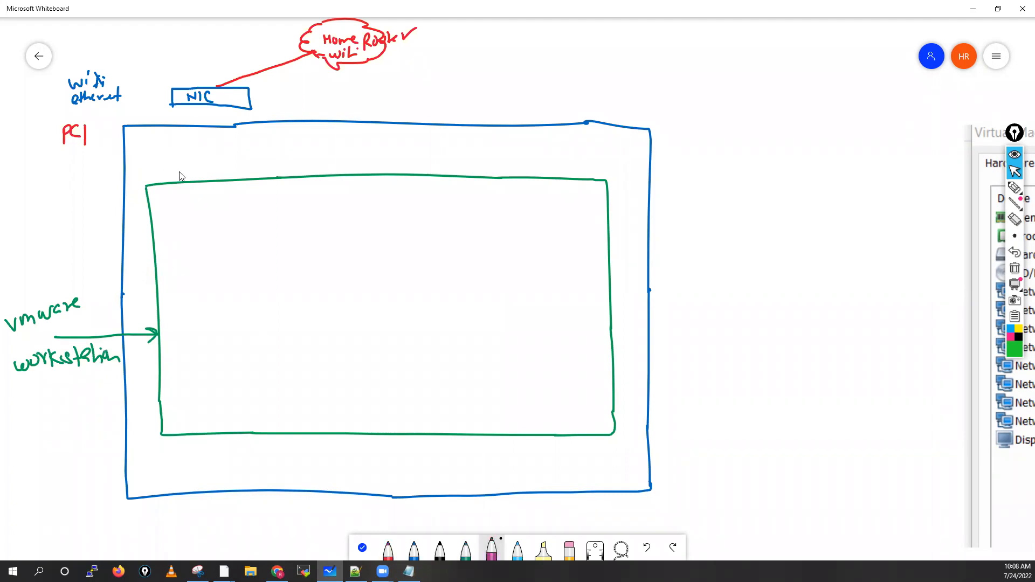
Step: Draw a magenta Vmnet0 box on the green box's top edge, linked to the NIC as 'Bridged'
mouse_move(180, 181)
mouse_down()
mouse_move(180, 161)
mouse_move(247, 163)
mouse_move(248, 181)
mouse_up()
drag(182, 165, 182, 179)
drag(185, 167, 193, 168)
drag(194, 170, 222, 178)
drag(223, 178, 230, 169)
drag(235, 171, 205, 108)
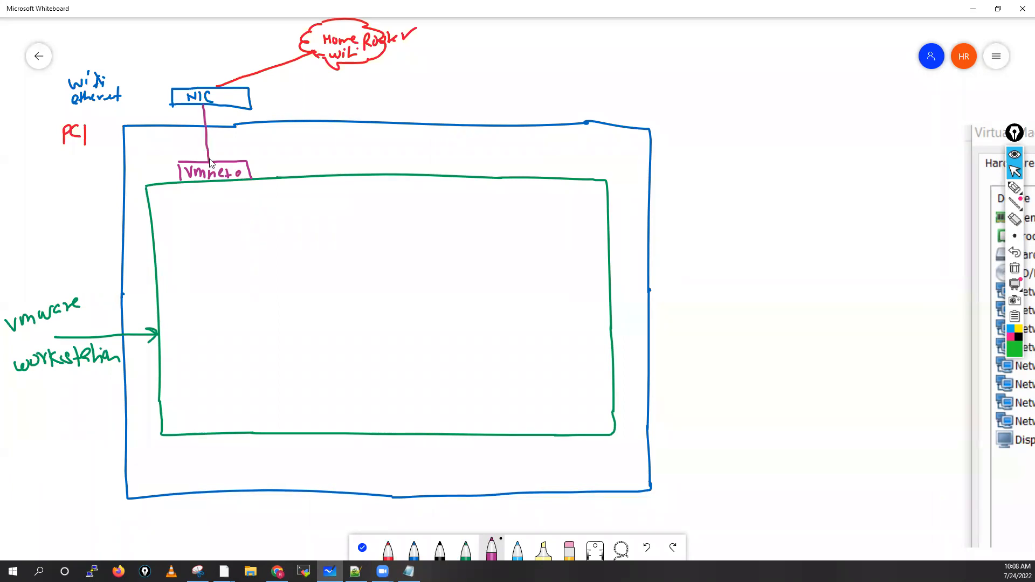
click(204, 106)
mouse_move(159, 138)
mouse_down()
mouse_move(172, 153)
mouse_move(204, 133)
mouse_up()
Step: Add the next magenta box labelled Vmnet2 and close the Vmnet0 box's bottom edge
mouse_move(271, 160)
mouse_down()
mouse_move(330, 177)
mouse_move(271, 172)
mouse_move(508, 157)
mouse_move(510, 176)
mouse_up()
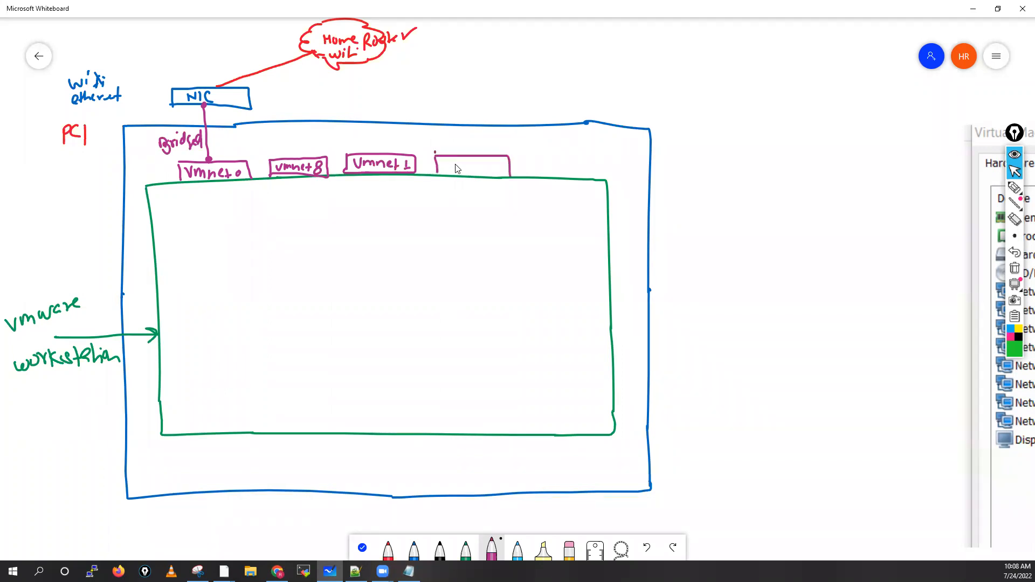
mouse_move(447, 164)
mouse_down()
mouse_move(509, 173)
mouse_move(590, 161)
mouse_move(567, 184)
mouse_move(530, 182)
mouse_move(573, 178)
mouse_up()
drag(577, 168, 585, 175)
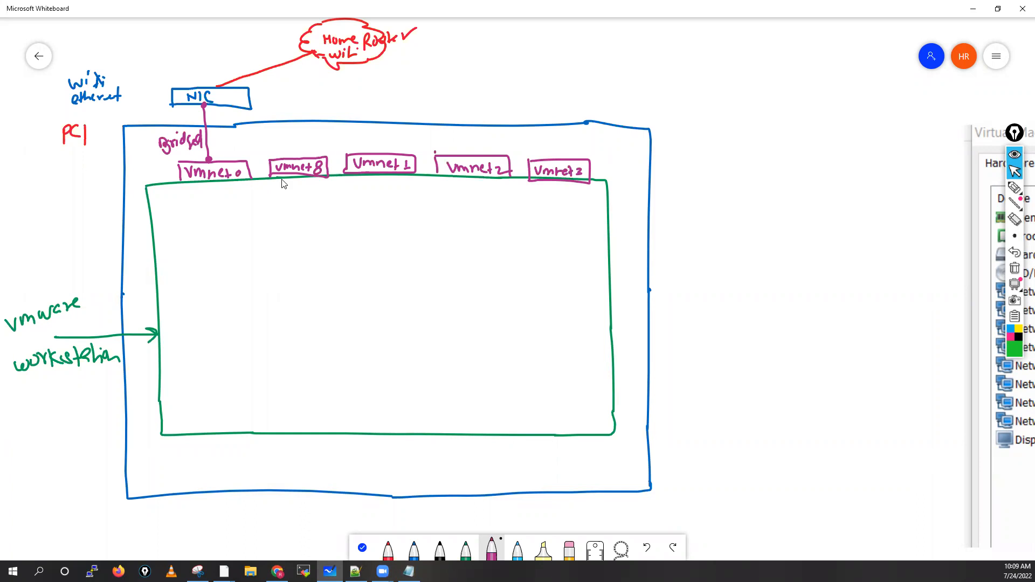
drag(181, 185, 251, 182)
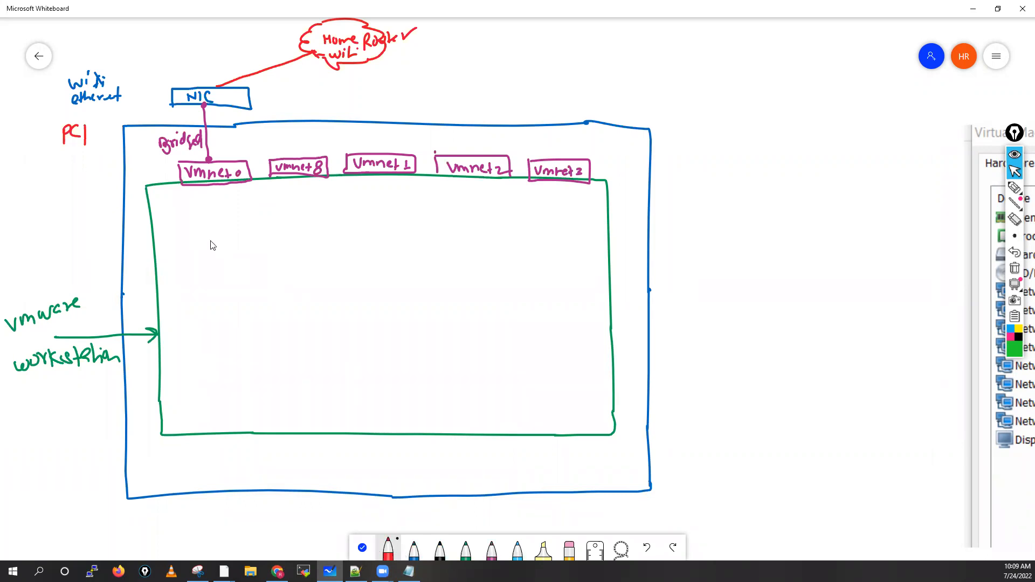
Step: Draw a red box labelled 'Palo Alto' inside the green box
drag(211, 239, 216, 286)
drag(317, 236, 400, 236)
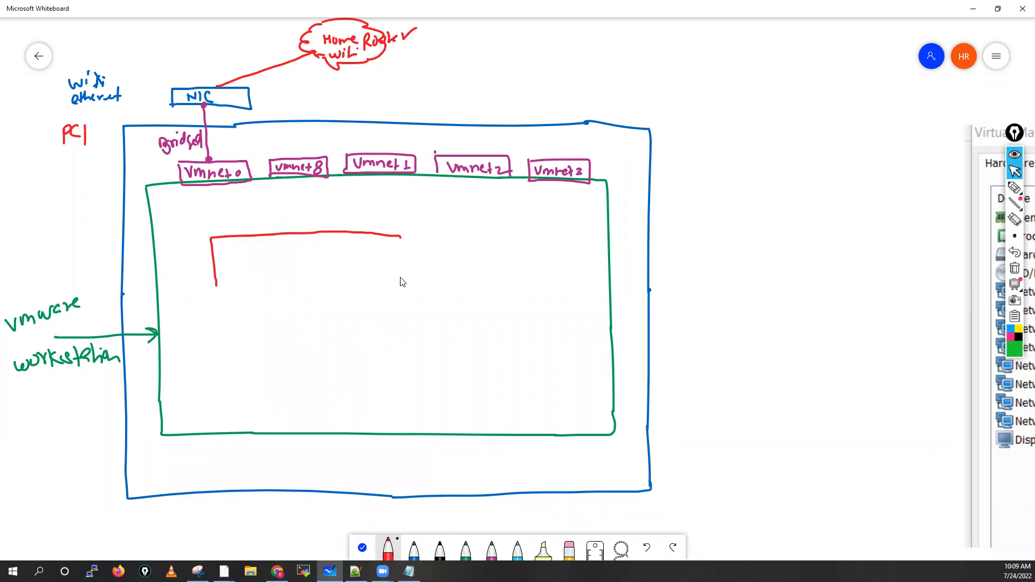
drag(404, 291, 373, 291)
drag(216, 285, 375, 291)
drag(258, 252, 273, 268)
drag(276, 256, 284, 265)
drag(291, 268, 307, 268)
drag(312, 257, 317, 268)
drag(321, 261, 351, 252)
drag(347, 264, 374, 249)
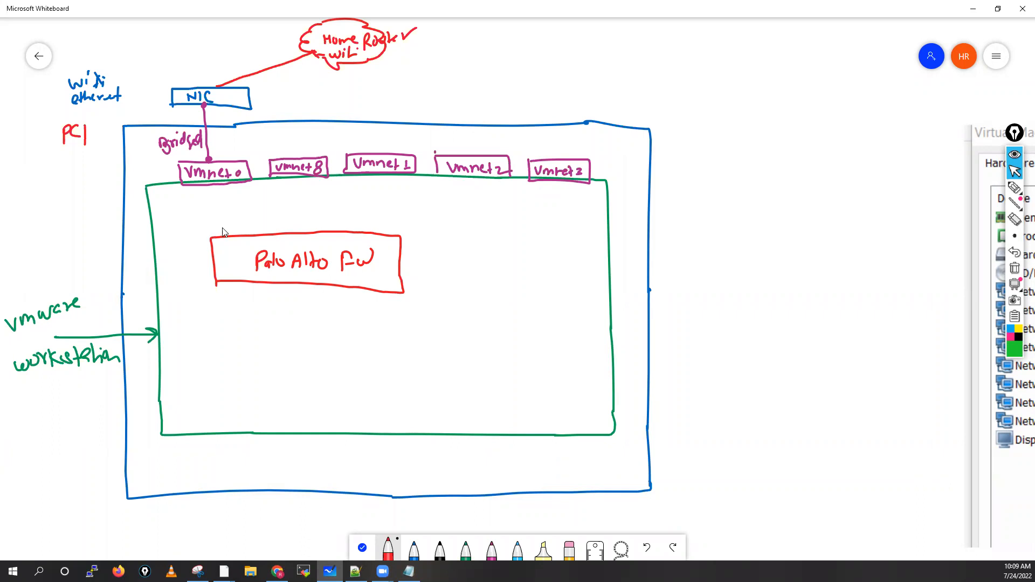
Step: Label the firewall's top ports mgmt and e1/1 through e1/4
drag(211, 232, 225, 232)
drag(231, 227, 229, 232)
drag(253, 226, 260, 229)
mouse_move(263, 222)
mouse_down()
mouse_move(265, 231)
mouse_move(342, 227)
mouse_up()
drag(349, 218, 346, 229)
drag(352, 219, 374, 229)
mouse_move(381, 218)
mouse_down()
mouse_move(381, 229)
mouse_move(400, 226)
mouse_up()
drag(397, 219, 397, 231)
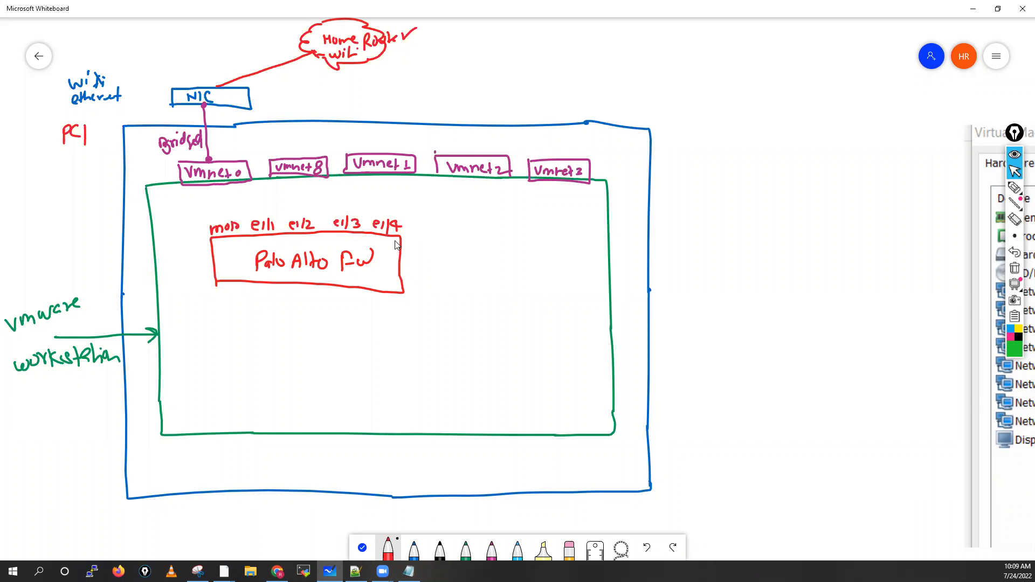
Step: Label ports e1/5 and e1/6 on the right and e1/7, e1/8 below the box
drag(405, 251, 411, 256)
drag(415, 247, 415, 258)
click(428, 249)
drag(421, 246, 430, 260)
drag(414, 278, 418, 286)
mouse_move(426, 274)
mouse_down()
mouse_move(427, 285)
mouse_move(371, 305)
mouse_move(385, 311)
mouse_up()
drag(389, 300, 395, 312)
mouse_move(329, 298)
mouse_down()
mouse_move(340, 310)
mouse_move(349, 296)
mouse_up()
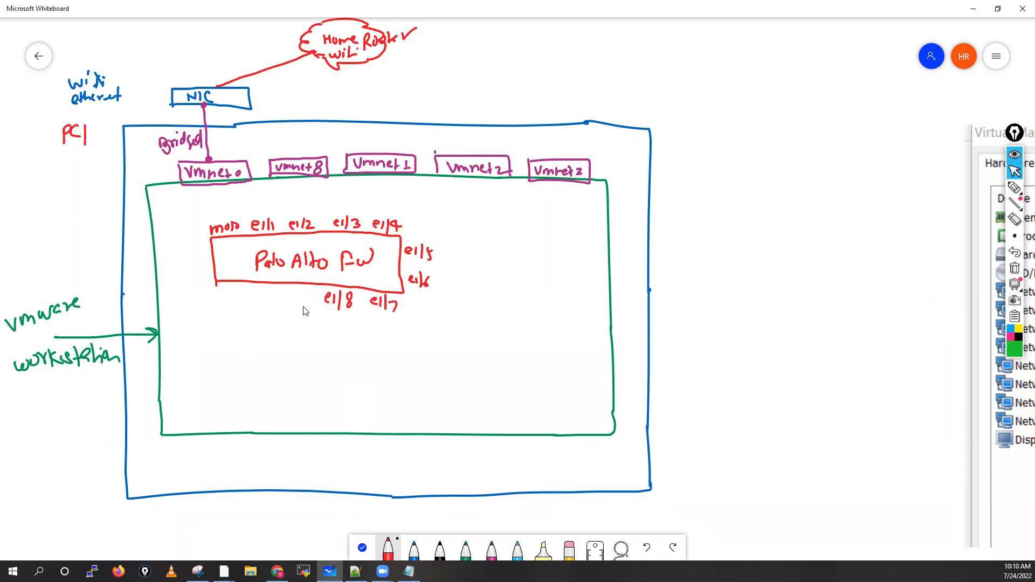
key(alt+Tab)
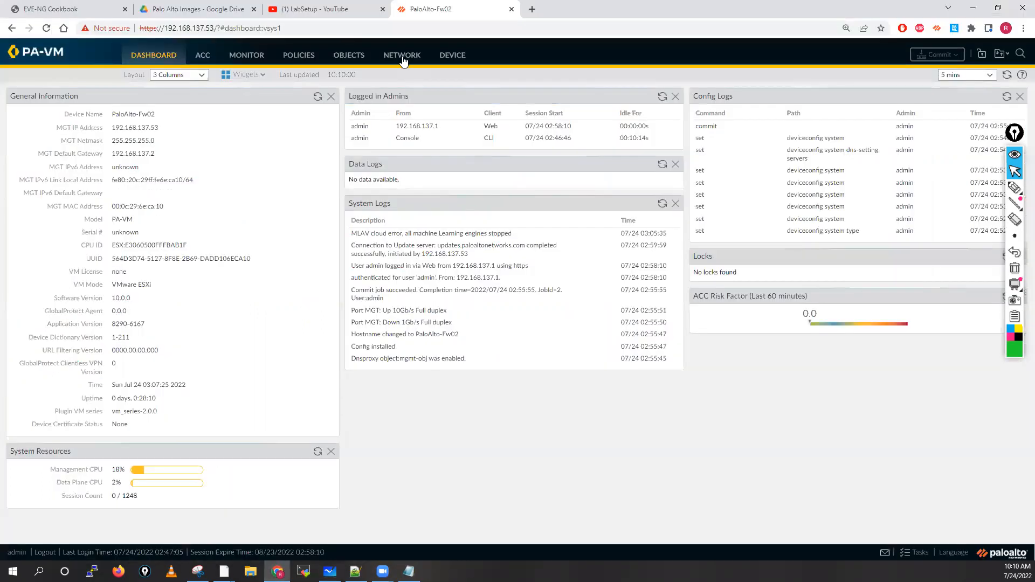
Step: Check the PA-VM Network > Interfaces list of ethernet1/1–1/9, then minimize Chrome
click(402, 55)
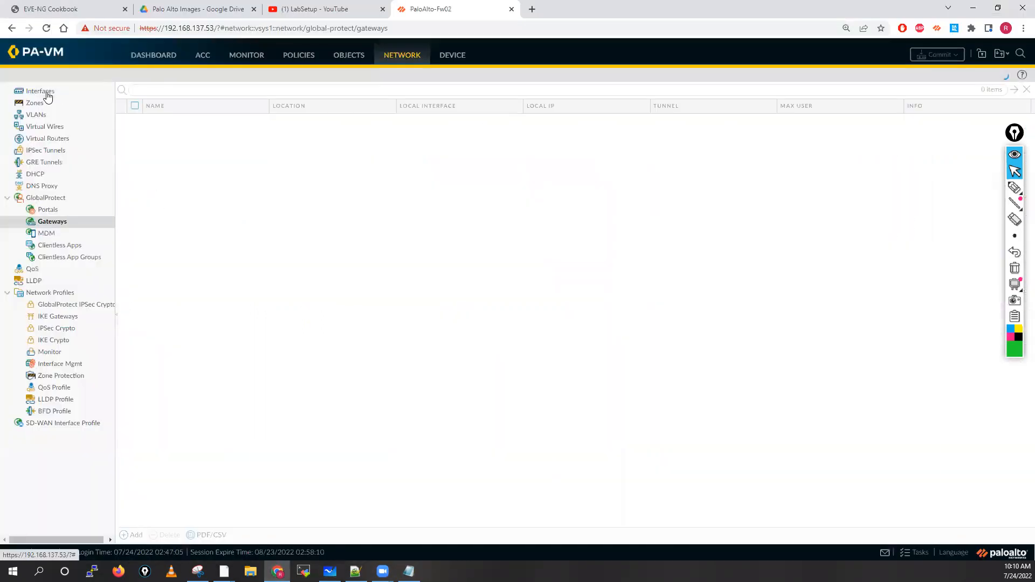
click(42, 92)
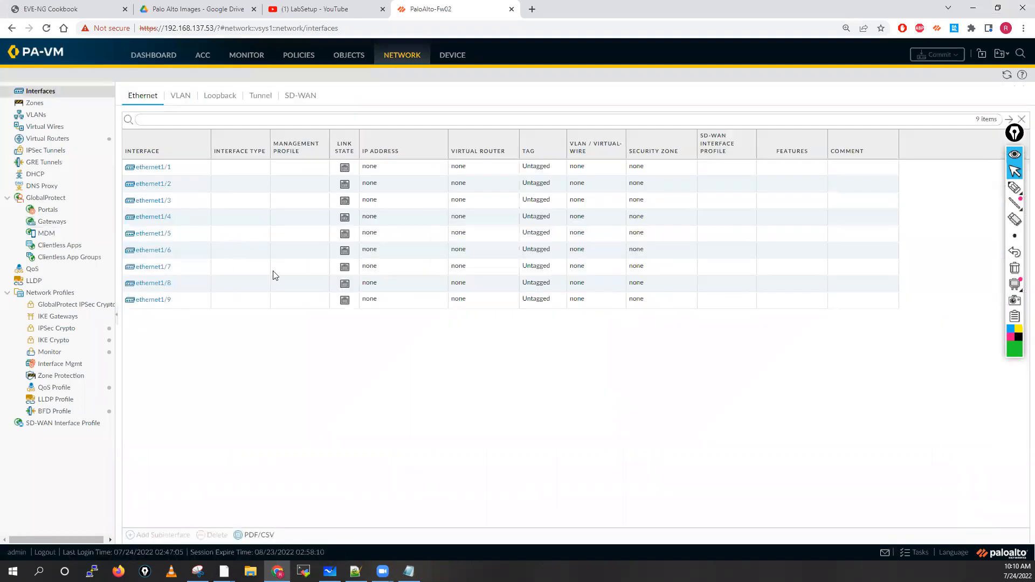
click(973, 10)
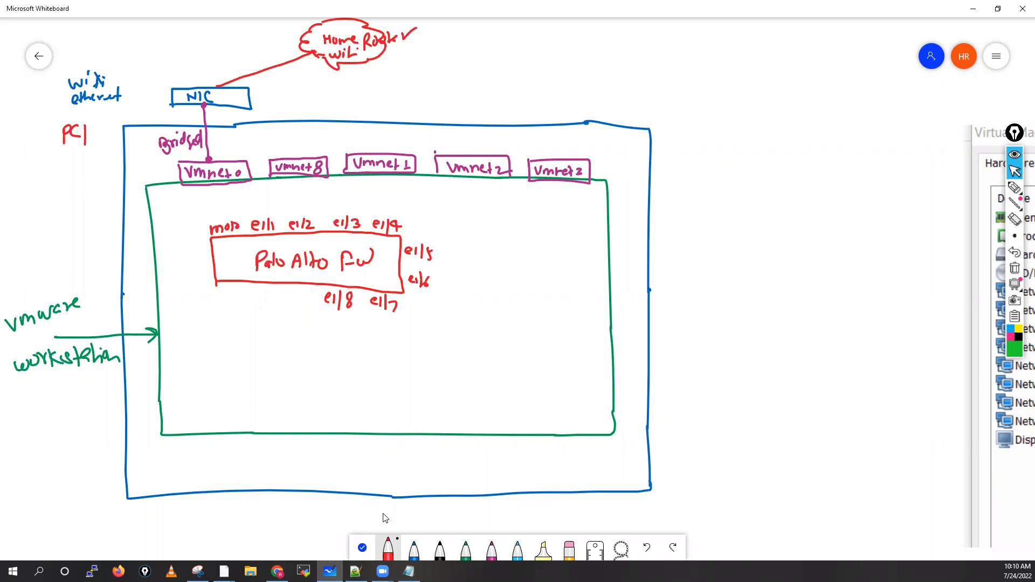
Step: In blue, box the mgmt label and connect it to vmnet8
click(414, 553)
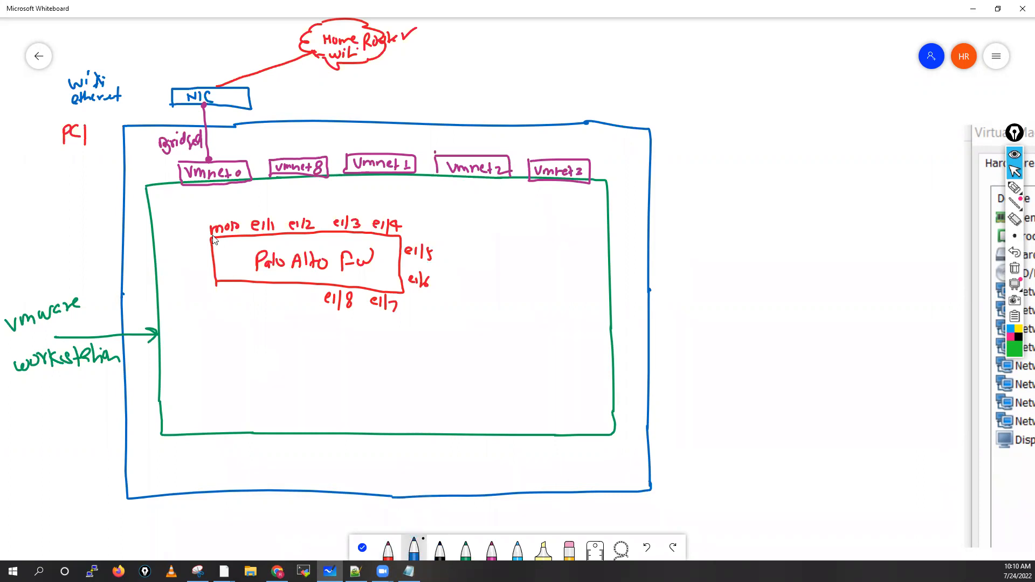
drag(208, 237, 222, 217)
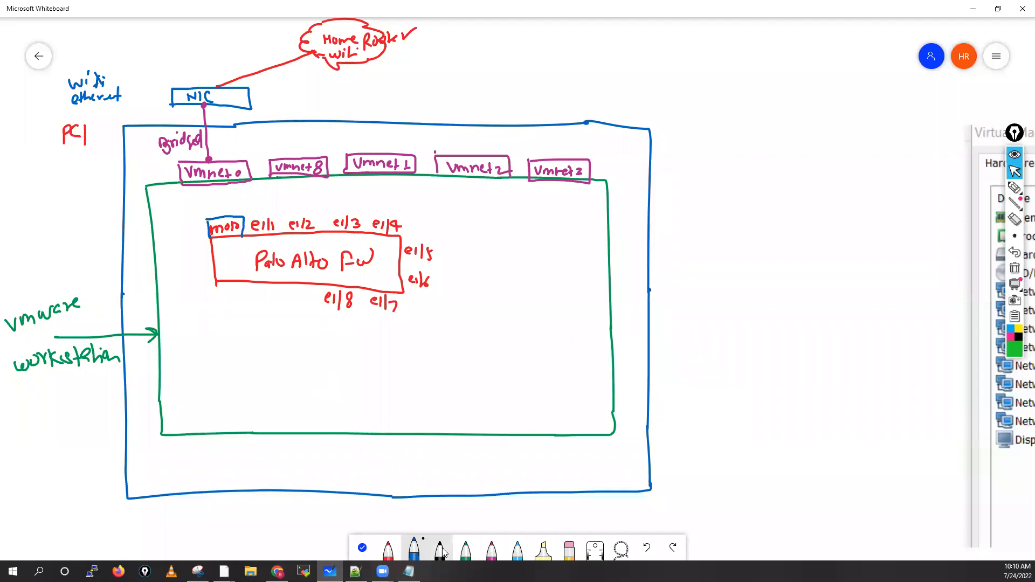
drag(229, 216, 303, 173)
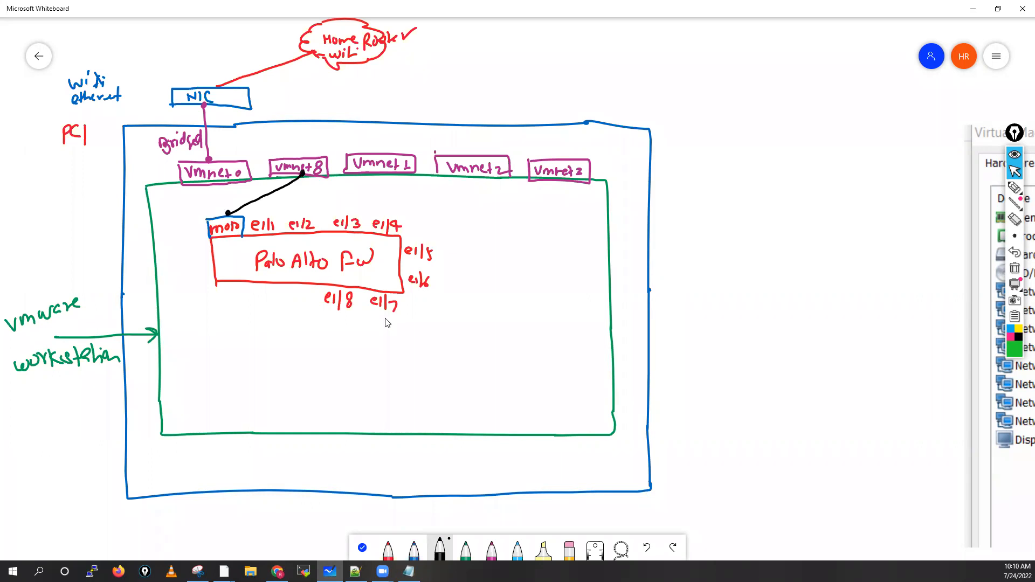
Step: In light blue, box ports e1/1–e1/4 and connect them to vmnet0–vmnet3
click(517, 550)
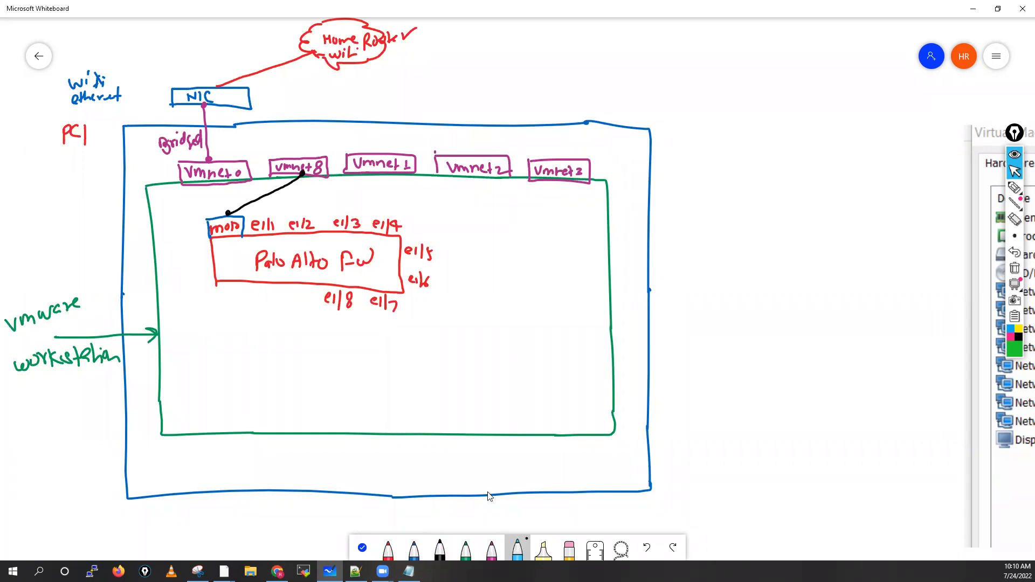
mouse_move(247, 236)
mouse_down()
mouse_move(250, 216)
mouse_move(285, 225)
mouse_move(282, 215)
mouse_move(219, 187)
mouse_up()
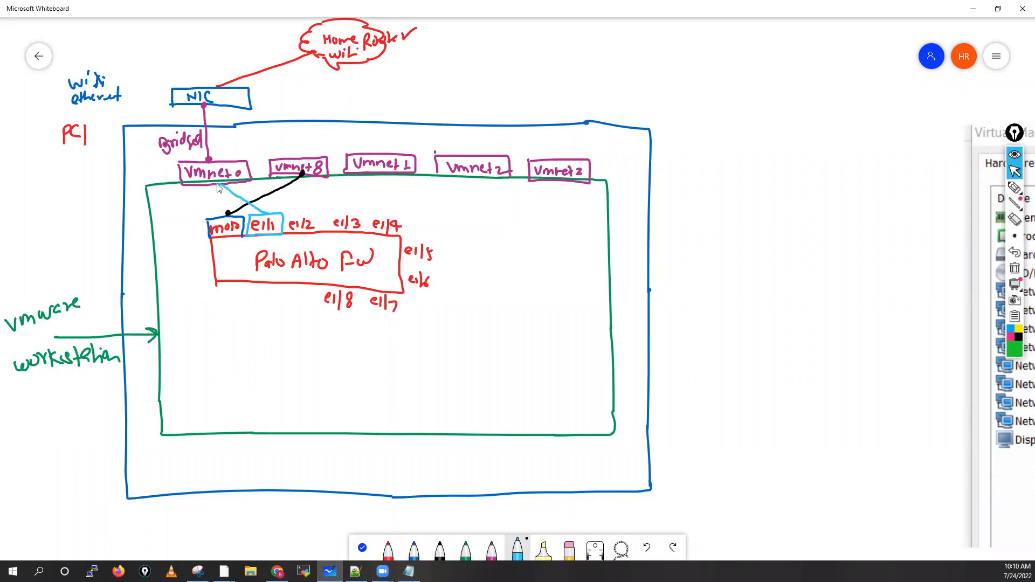
click(217, 185)
click(266, 212)
mouse_move(286, 234)
mouse_down()
mouse_move(319, 214)
mouse_move(304, 234)
mouse_move(286, 233)
mouse_up()
mouse_move(371, 174)
mouse_down()
mouse_move(303, 213)
mouse_move(328, 214)
mouse_move(349, 235)
mouse_up()
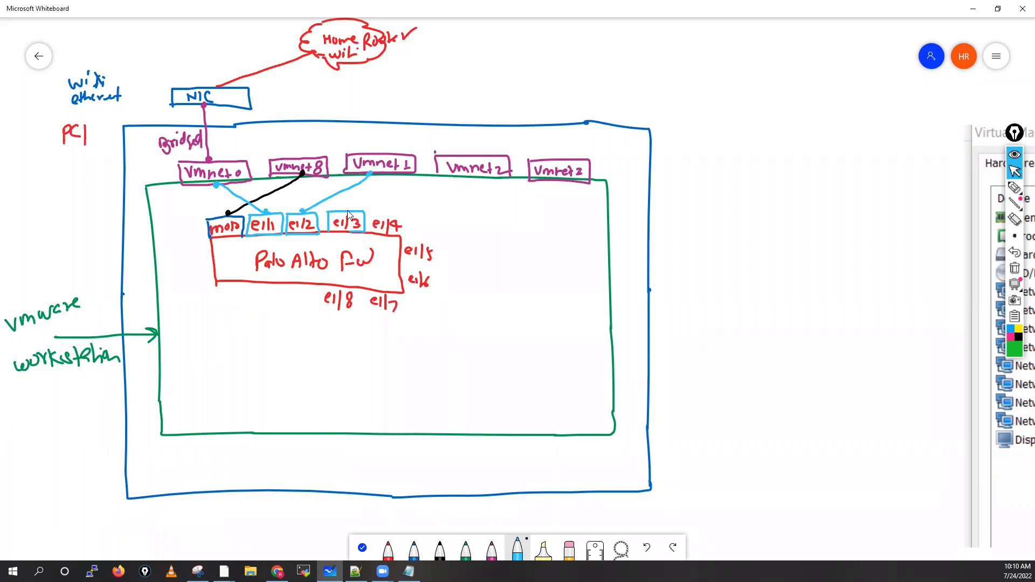
drag(441, 176, 343, 209)
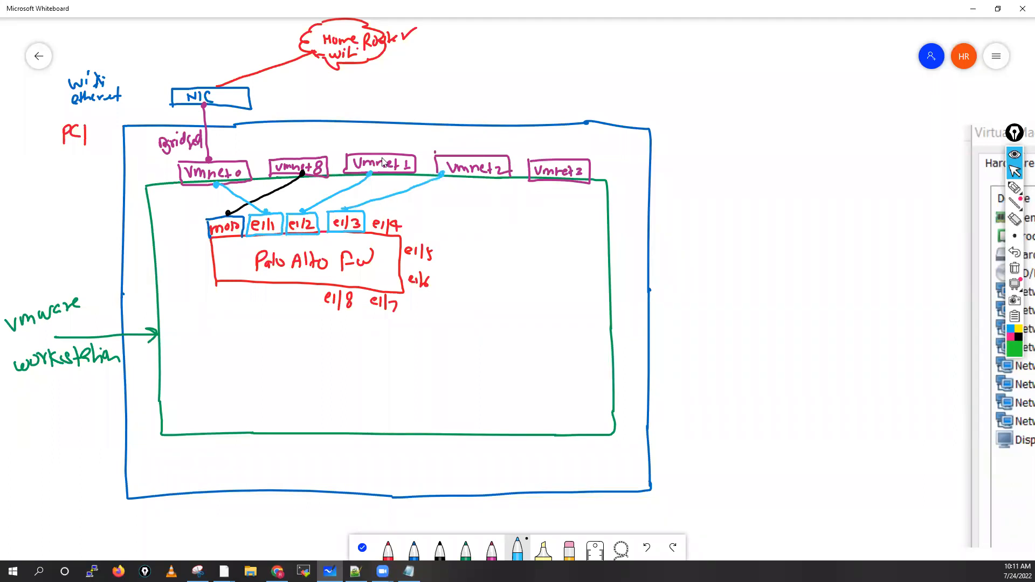
mouse_move(371, 216)
mouse_down()
mouse_move(371, 235)
mouse_move(408, 214)
mouse_up()
drag(525, 180, 413, 216)
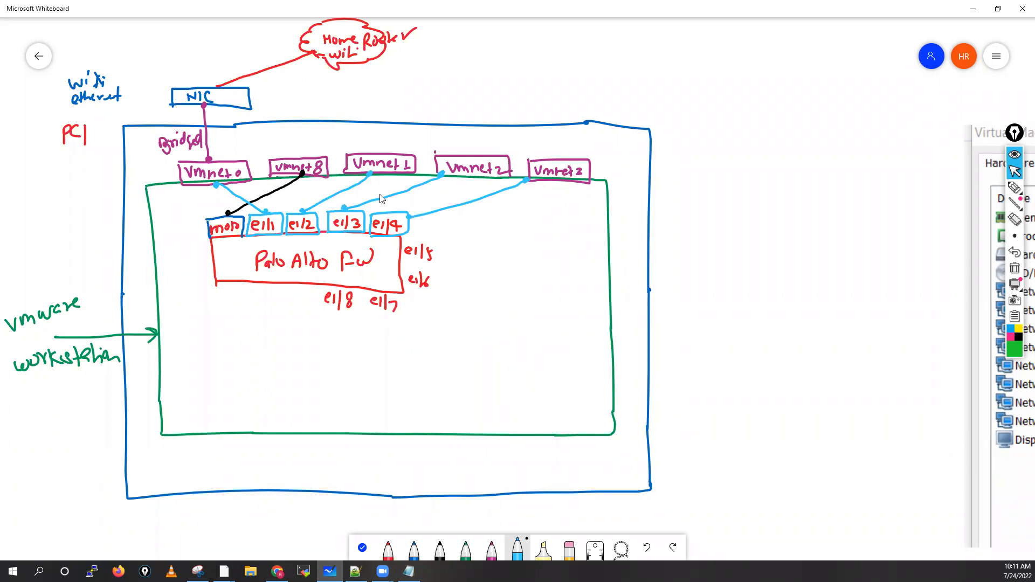
Step: Move the Virtual Machine Settings screenshot beside the diagram and switch to the red pen
click(363, 548)
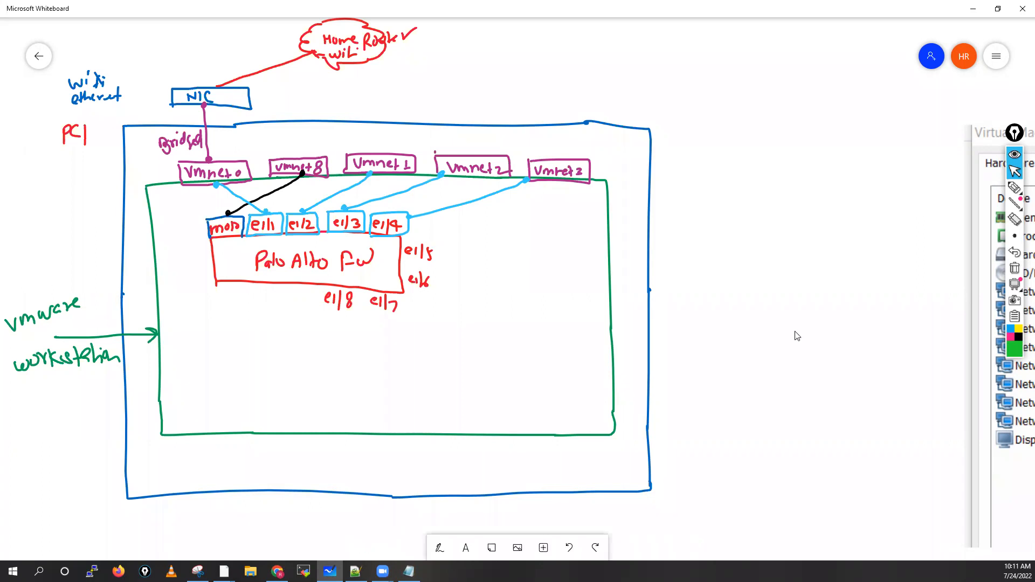
drag(865, 108, 630, 48)
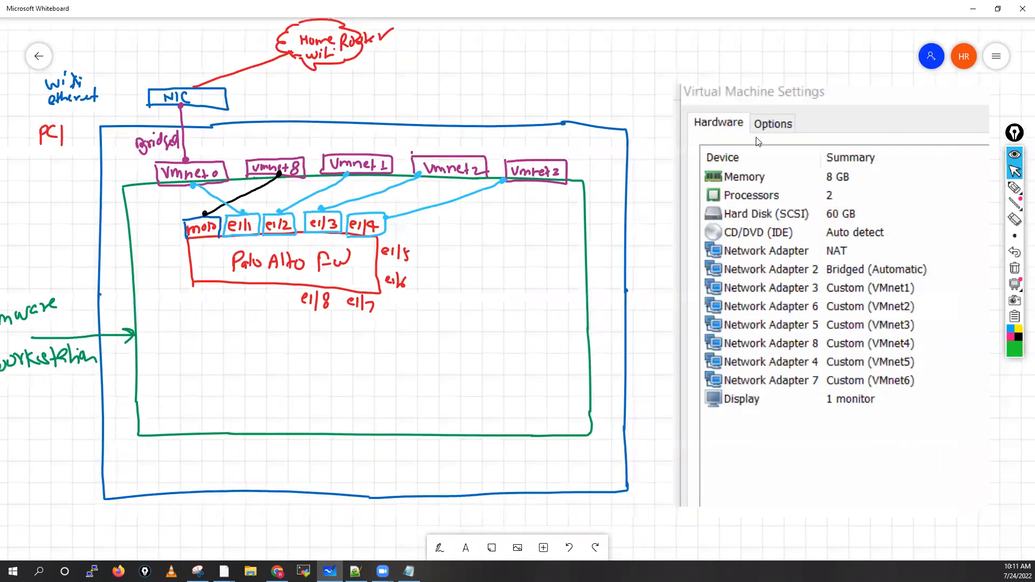
drag(761, 144, 739, 138)
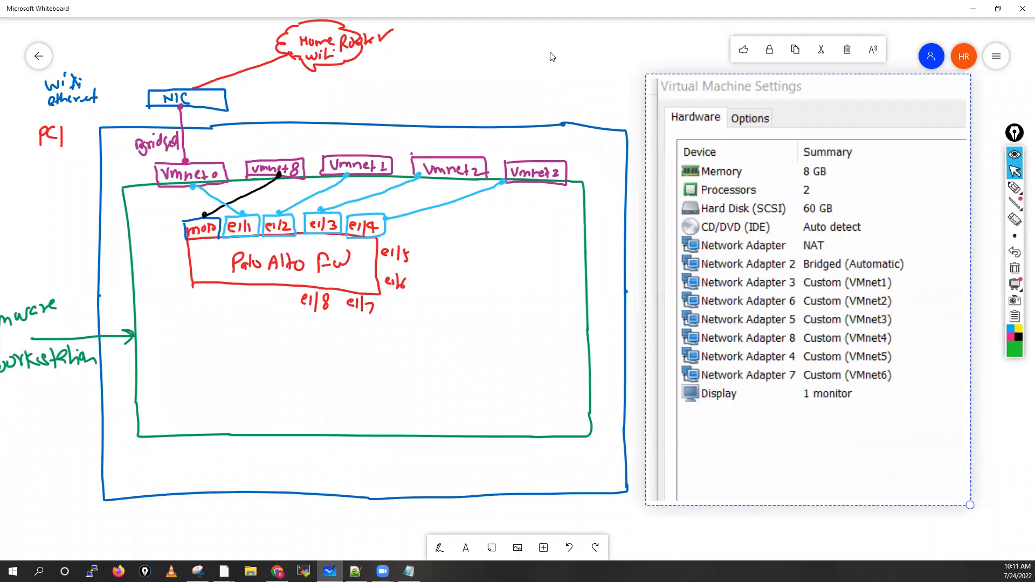
drag(402, 265, 417, 267)
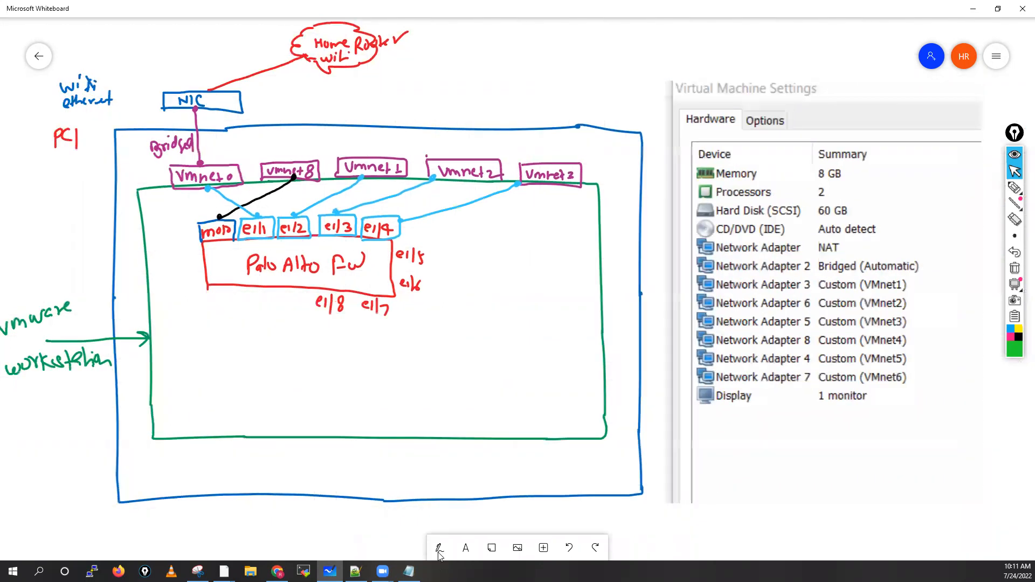
click(439, 551)
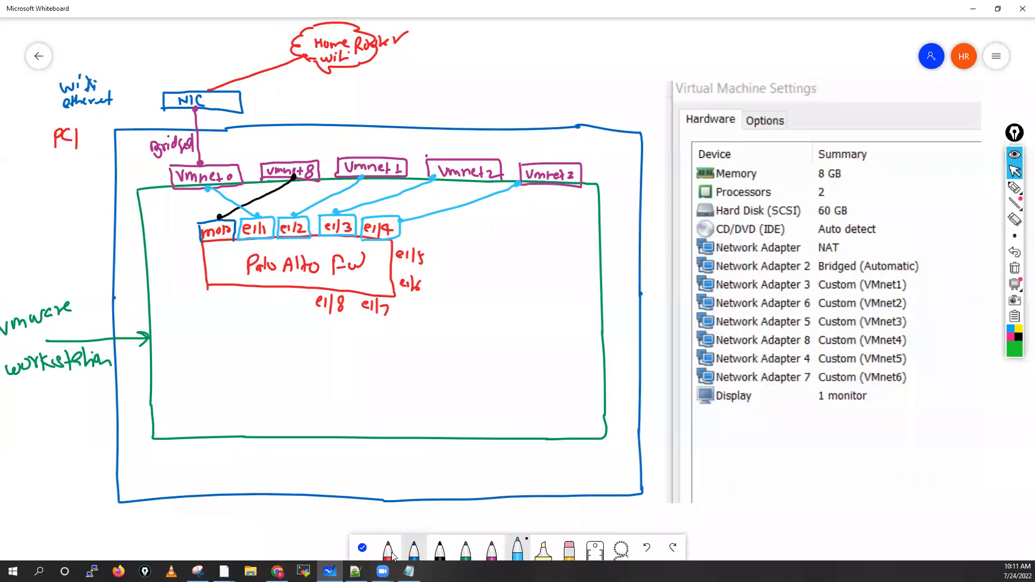
click(389, 551)
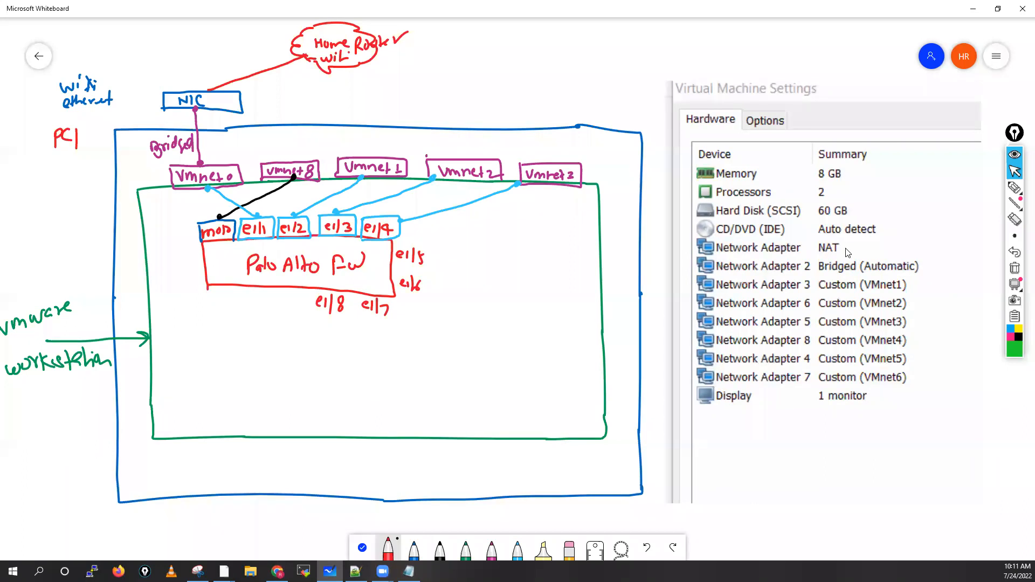
Step: Annotate the NAT adapter with an arrow to 'vmnet8 m0/0'
drag(844, 246, 876, 242)
drag(878, 244, 916, 251)
drag(910, 242, 949, 244)
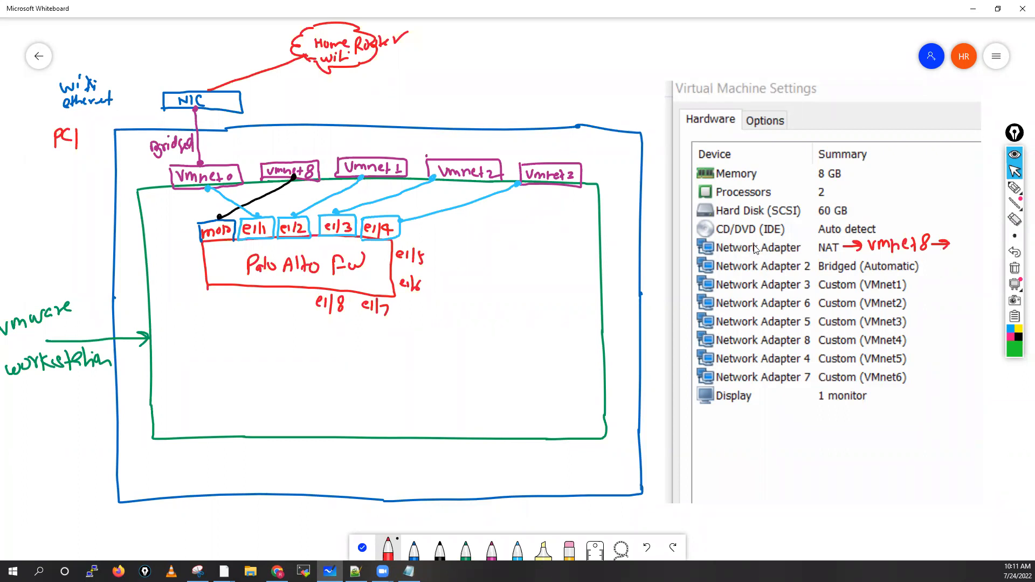
drag(954, 247, 969, 246)
click(973, 242)
Step: Mark the Bridged (Automatic) adapter with an arrow to e1/1
drag(923, 265, 955, 266)
click(949, 265)
drag(959, 259, 963, 272)
mouse_move(969, 259)
mouse_down()
mouse_move(969, 272)
mouse_move(926, 288)
mouse_up()
Step: Map adapters VMnet1, VMnet2 and VMnet3 to e1/2, e1/3 and e1/4
mouse_move(938, 285)
mouse_down()
mouse_move(967, 290)
mouse_move(927, 304)
mouse_move(941, 308)
mouse_up()
mouse_move(947, 298)
mouse_down()
mouse_move(952, 309)
mouse_move(928, 323)
mouse_up()
drag(932, 322, 952, 330)
mouse_move(959, 318)
mouse_down()
mouse_move(961, 330)
mouse_move(924, 340)
mouse_up()
Step: Map VMnet4–VMnet6 to e1/5–e1/7 and circle Bridged on Network Adapter 2
drag(931, 343, 950, 349)
mouse_move(959, 336)
mouse_down()
mouse_move(965, 348)
mouse_move(933, 366)
mouse_move(943, 360)
mouse_up()
mouse_move(946, 356)
mouse_down()
mouse_move(962, 372)
mouse_move(935, 381)
mouse_up()
click(967, 357)
drag(929, 376, 936, 384)
drag(942, 381, 949, 383)
drag(953, 377, 960, 391)
drag(962, 384, 969, 396)
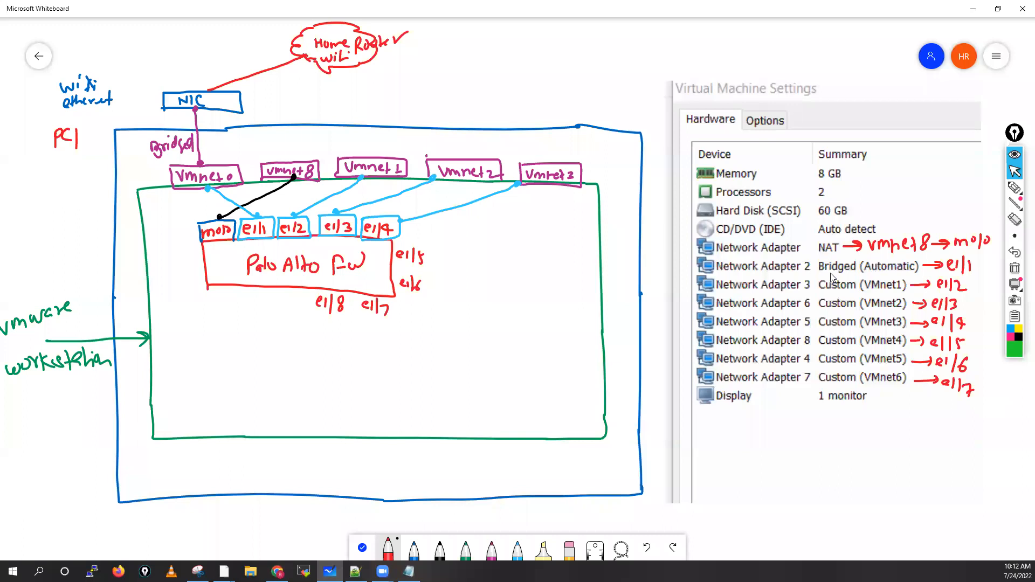
mouse_move(813, 273)
mouse_down()
mouse_move(841, 283)
mouse_move(862, 275)
mouse_move(824, 262)
mouse_up()
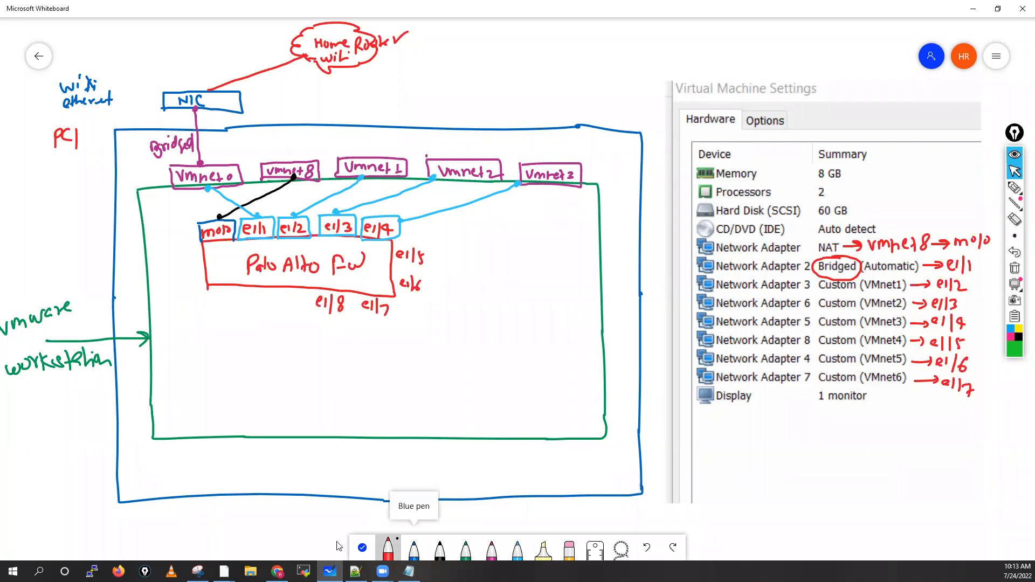
key(alt+Tab)
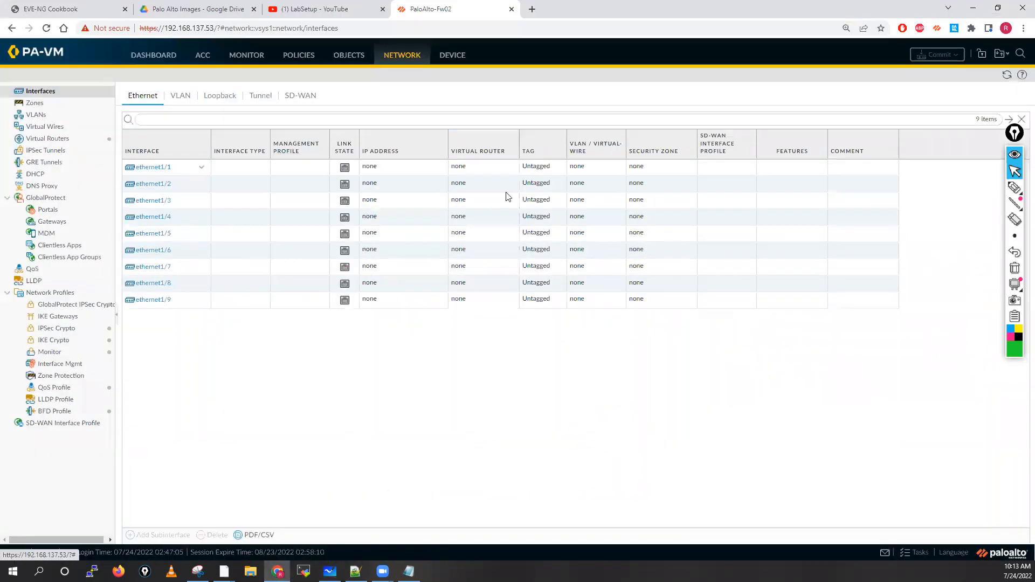
click(448, 62)
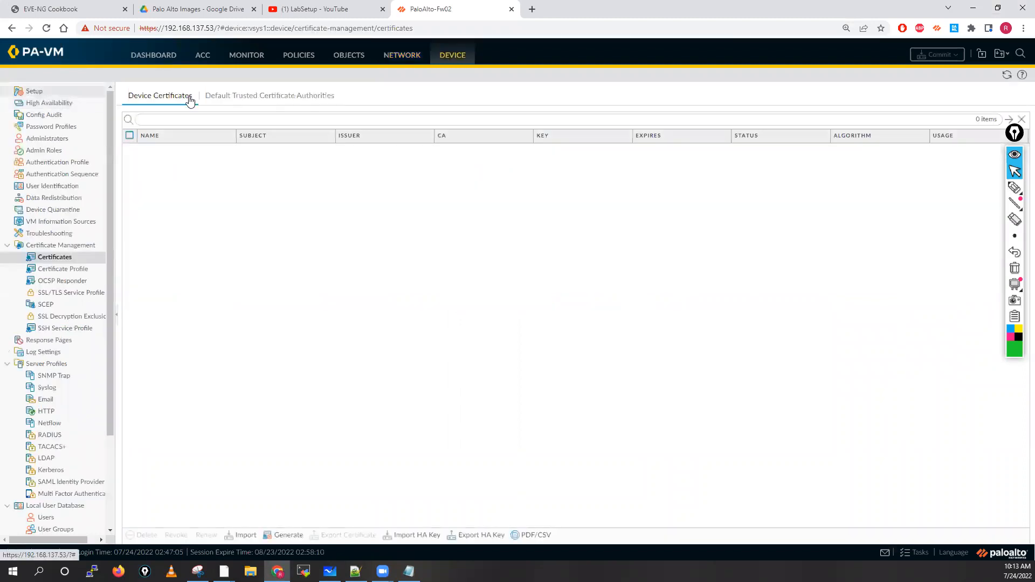
click(56, 94)
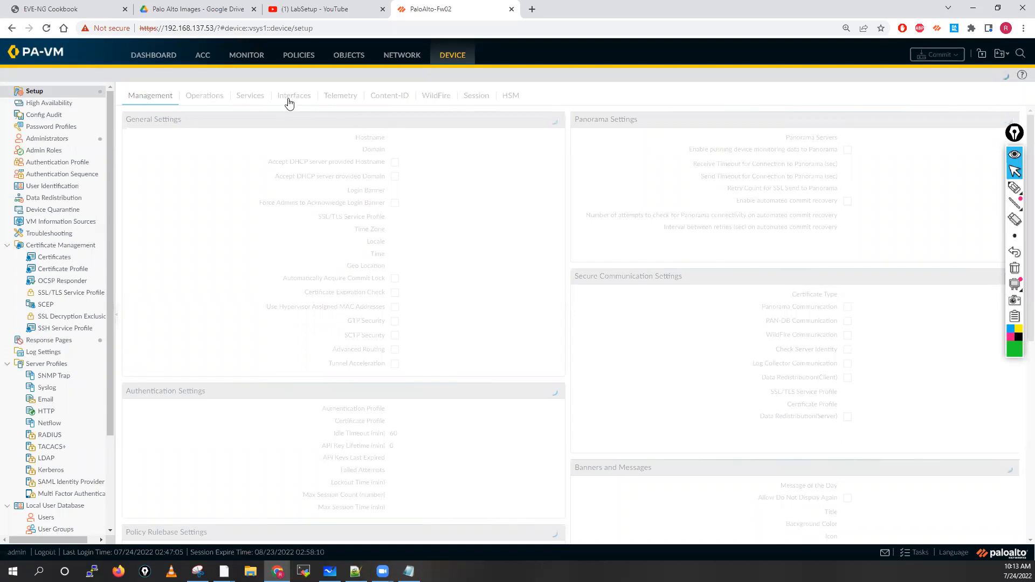
click(307, 97)
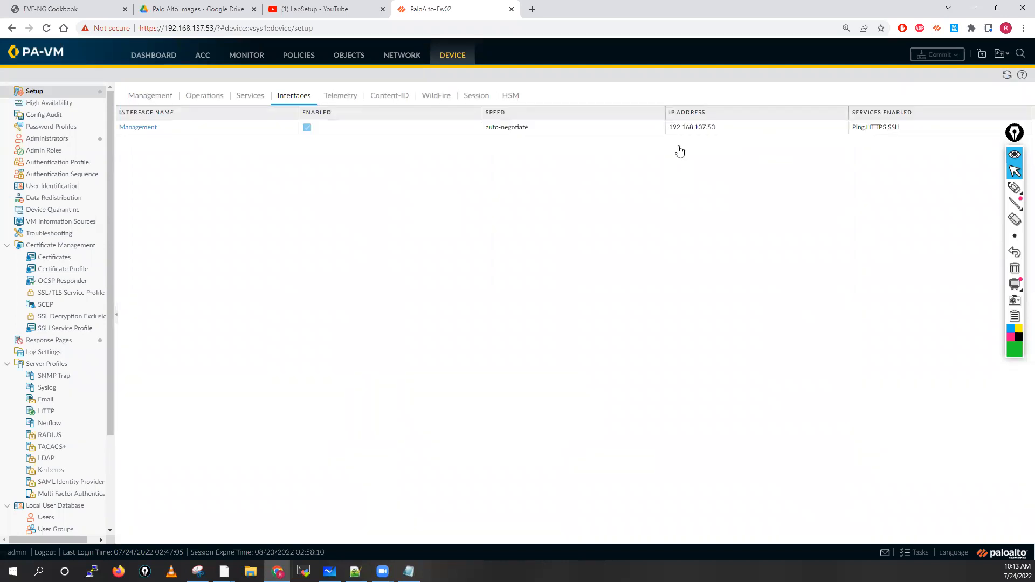
key(alt+Tab)
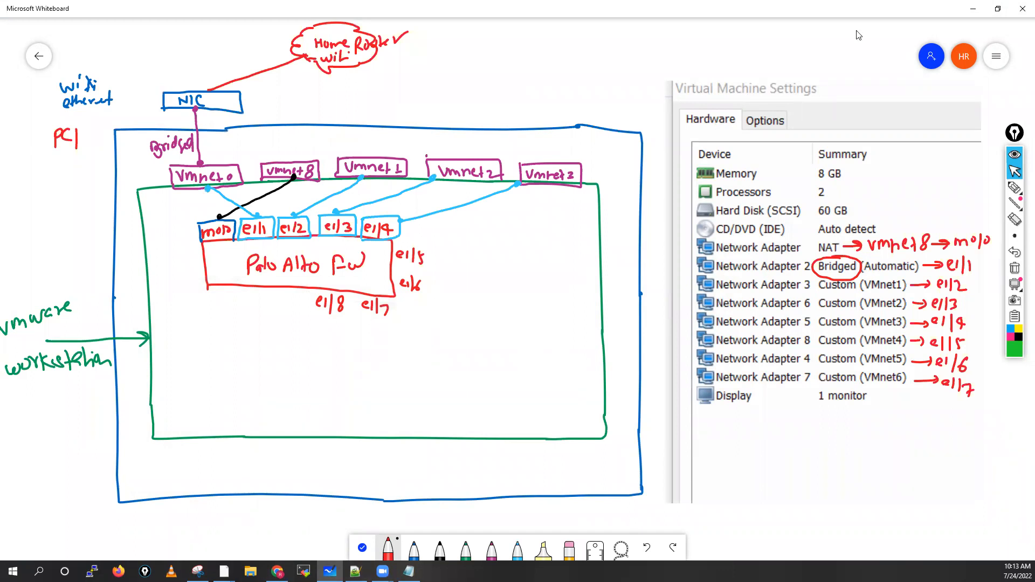
Step: Undo the stray red stroke near the top and leave inking mode
drag(866, 39, 783, 48)
click(645, 548)
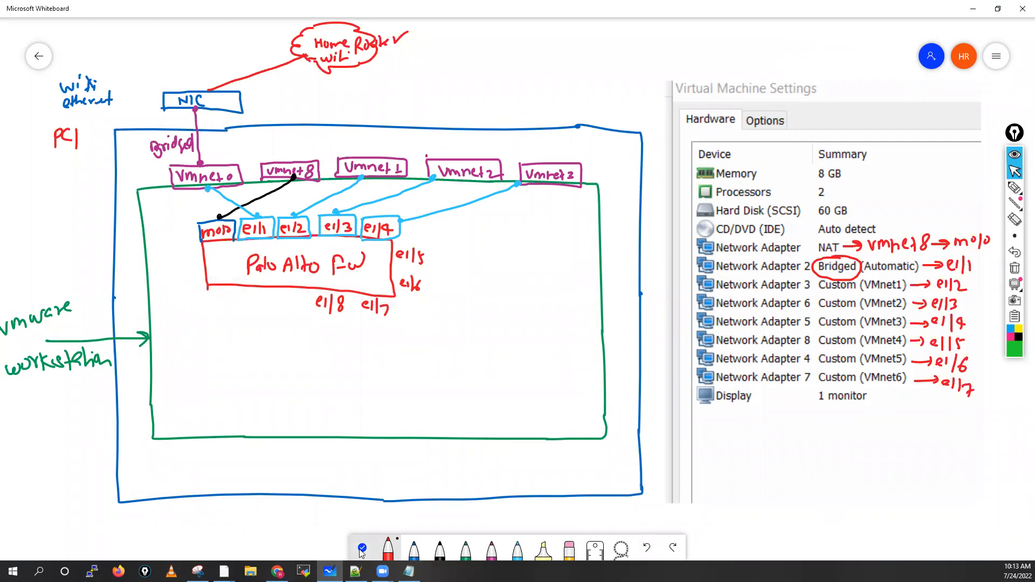
key(Escape)
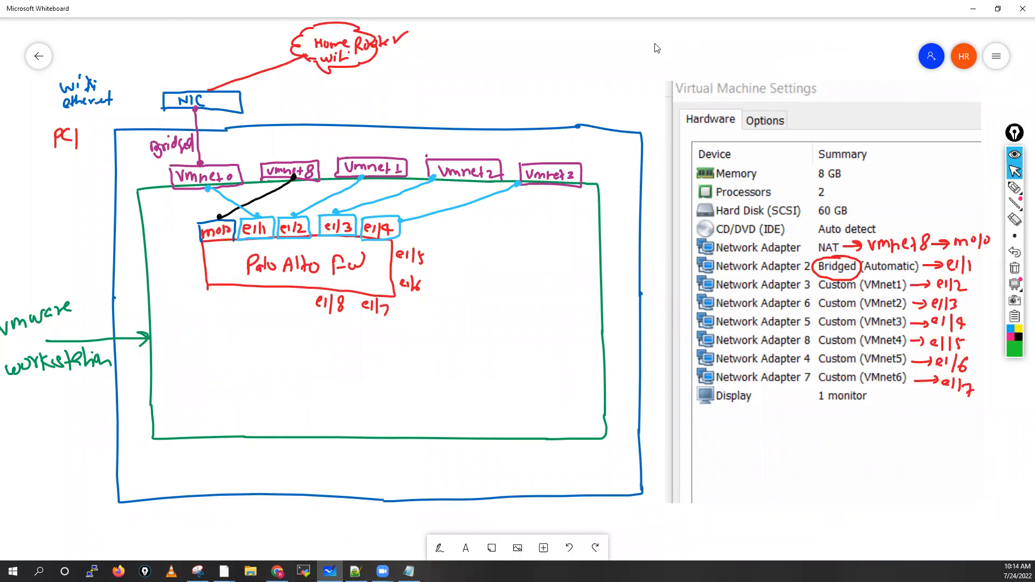
drag(690, 40, 654, 44)
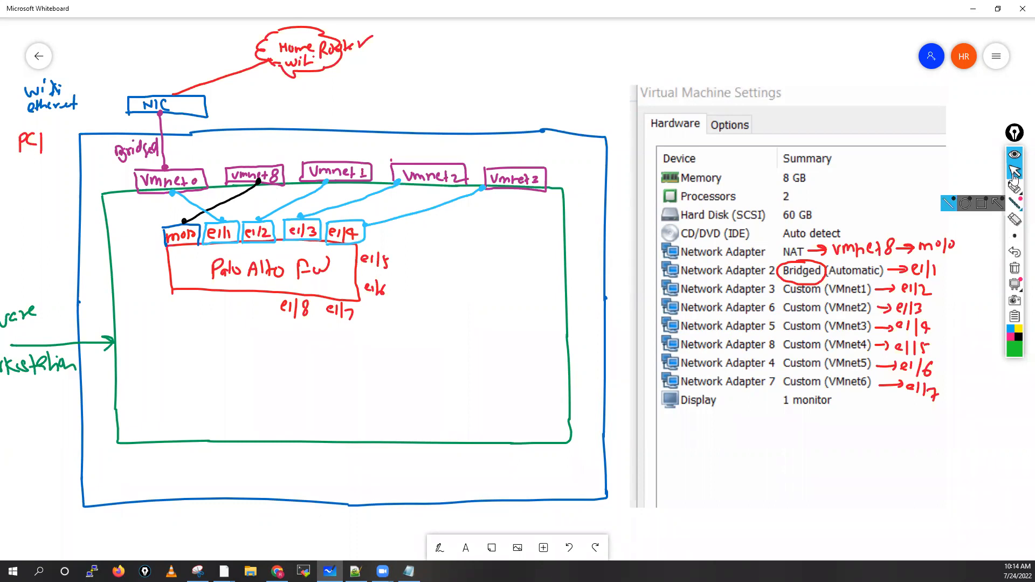
Step: Draw a blue monitor right of the firewall box, labelled win 7 Test-PC
click(450, 554)
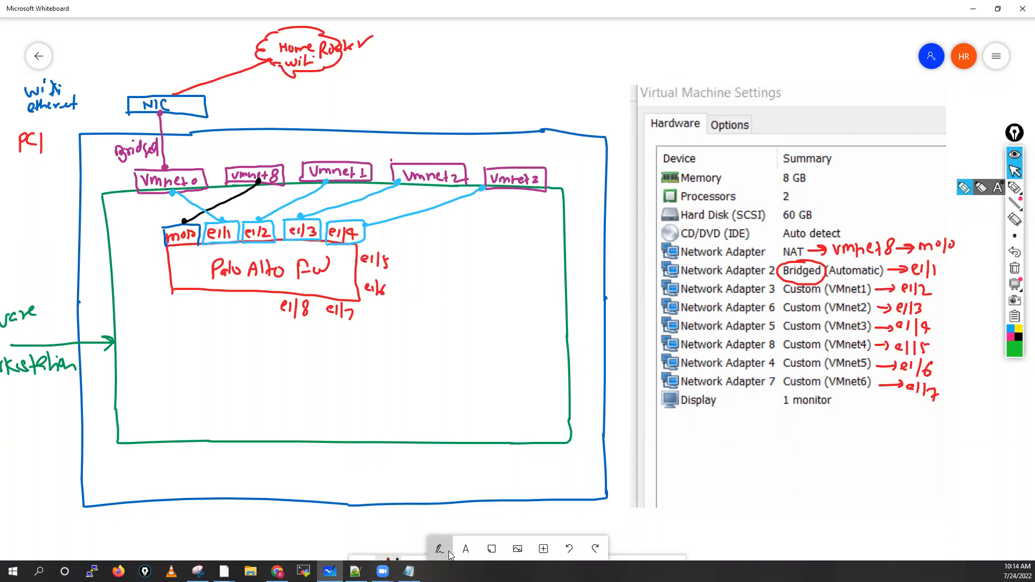
click(414, 551)
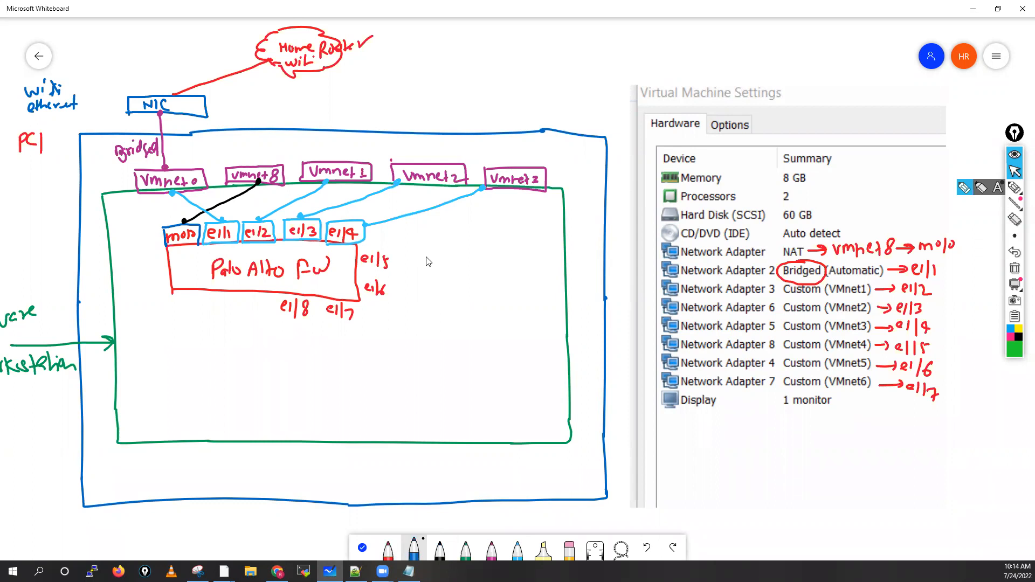
mouse_move(428, 281)
mouse_down()
mouse_move(430, 261)
mouse_move(468, 254)
mouse_move(475, 288)
mouse_move(447, 294)
mouse_up()
drag(442, 294, 462, 314)
click(453, 305)
mouse_move(465, 307)
mouse_down()
mouse_move(469, 318)
mouse_move(440, 337)
mouse_up()
drag(437, 325, 445, 324)
drag(442, 333, 448, 336)
drag(452, 331, 450, 337)
drag(456, 328, 457, 337)
drag(453, 333, 473, 332)
drag(484, 329, 484, 337)
Step: Connect Vmnet1 to the Test-PC monitor with a green line
click(465, 550)
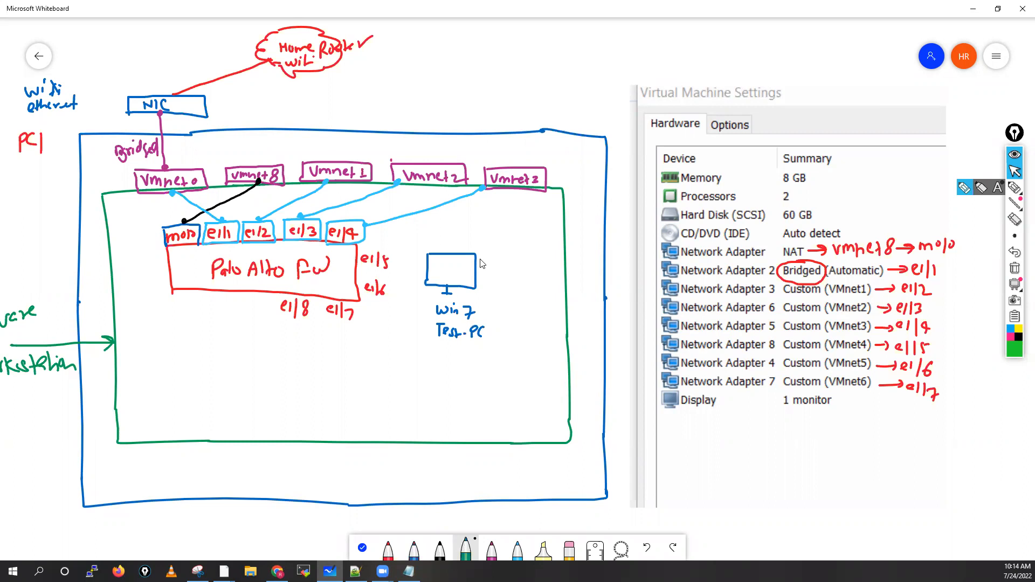
click(447, 250)
drag(351, 184, 447, 250)
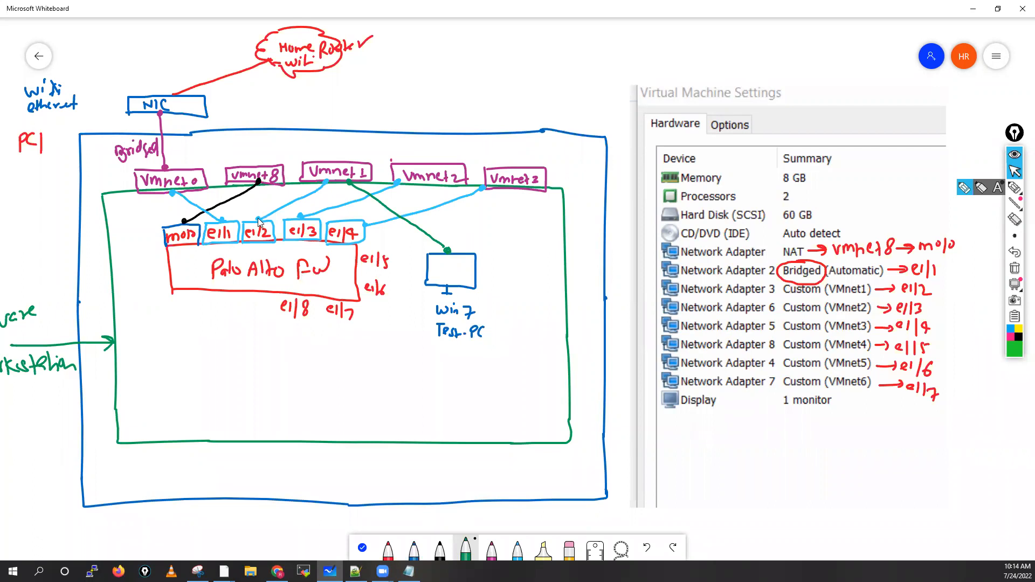
Step: Write 'e1/2 → 10.1.1.250' in green inside the box
drag(145, 394, 157, 404)
drag(164, 380, 164, 405)
drag(169, 397, 208, 405)
drag(218, 398, 226, 405)
drag(231, 392, 237, 405)
drag(240, 392, 240, 406)
drag(244, 404, 274, 395)
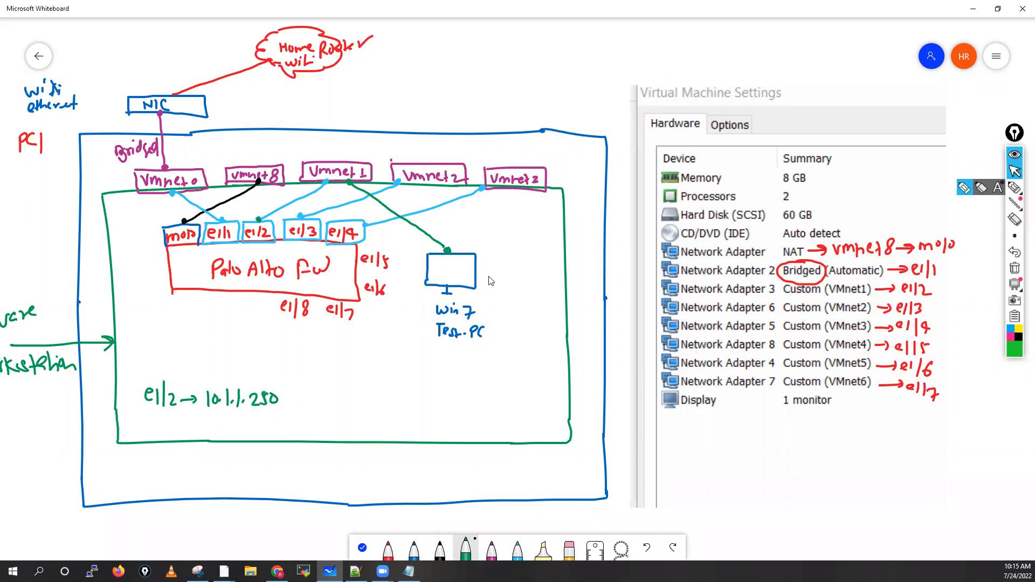
Step: Write 'DG = 10.1.1.250' beside the Test-PC, then switch to the black pen
drag(488, 274, 488, 286)
drag(505, 275, 519, 278)
mouse_move(510, 285)
mouse_down()
mouse_move(520, 284)
mouse_move(502, 302)
mouse_up()
click(519, 296)
drag(510, 296, 518, 303)
click(523, 303)
drag(529, 295, 528, 304)
click(532, 303)
drag(535, 297, 544, 305)
drag(556, 296, 557, 295)
click(440, 550)
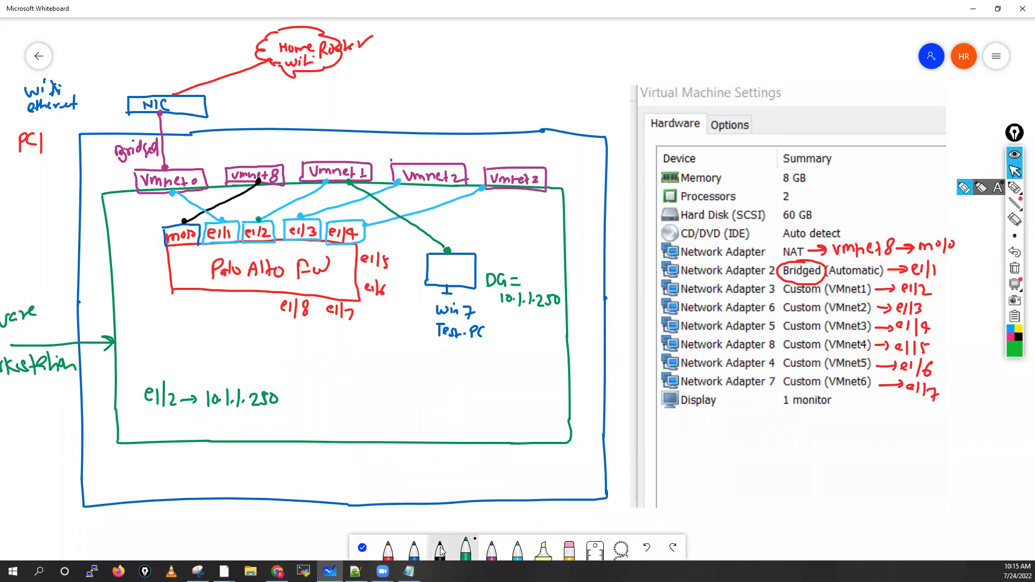
click(363, 553)
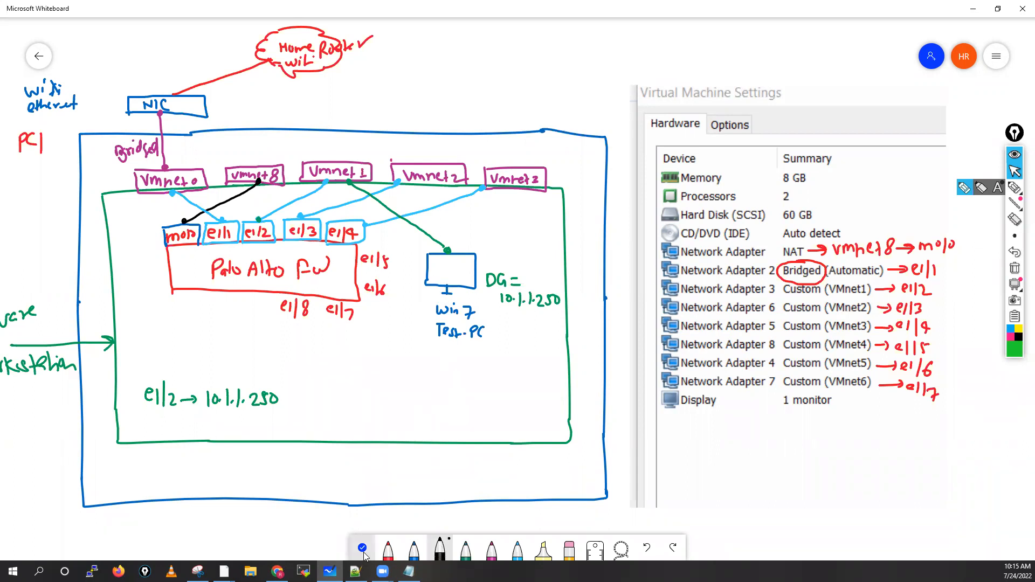
click(965, 189)
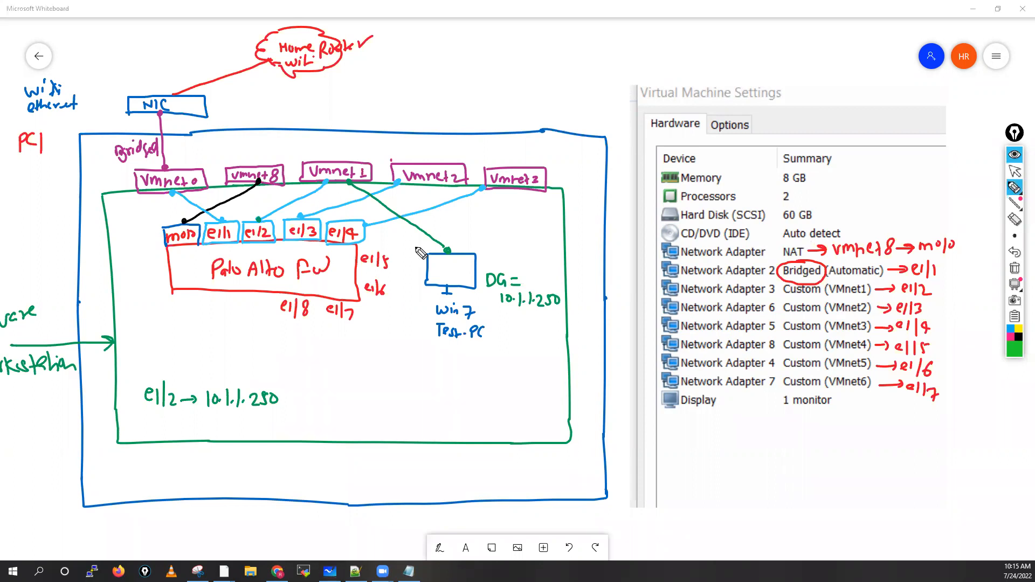
drag(365, 175, 459, 250)
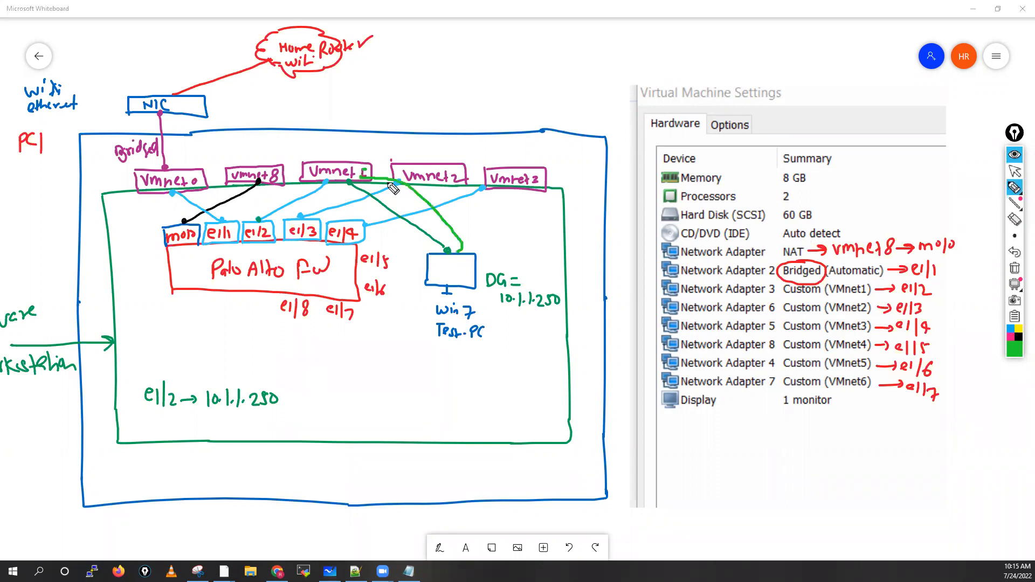
mouse_move(354, 182)
mouse_down()
mouse_move(318, 177)
mouse_move(262, 218)
mouse_move(272, 219)
mouse_move(263, 249)
mouse_move(224, 263)
mouse_move(221, 231)
mouse_move(148, 178)
mouse_move(139, 144)
mouse_up()
drag(167, 112, 413, 53)
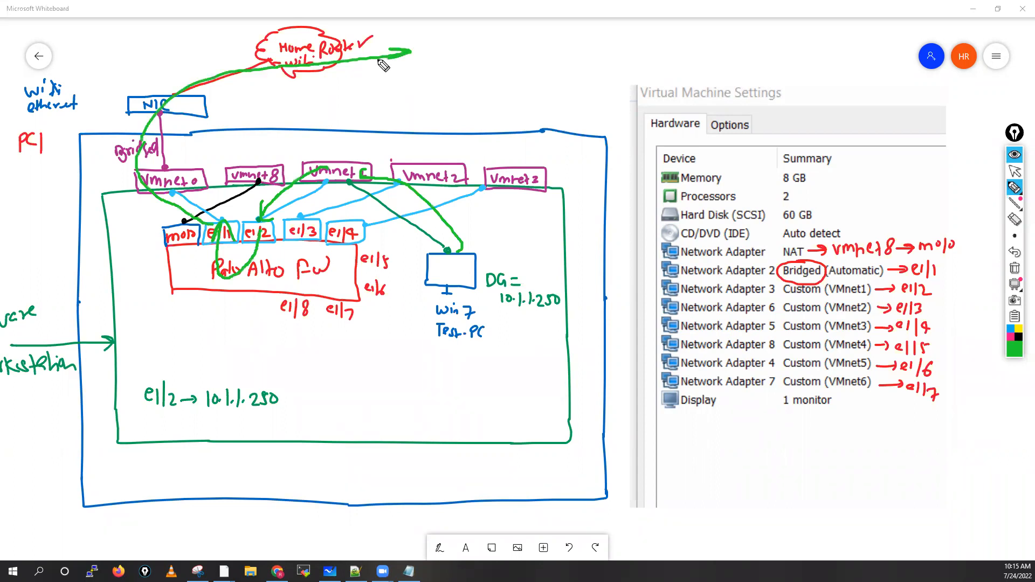
click(1014, 268)
click(1014, 174)
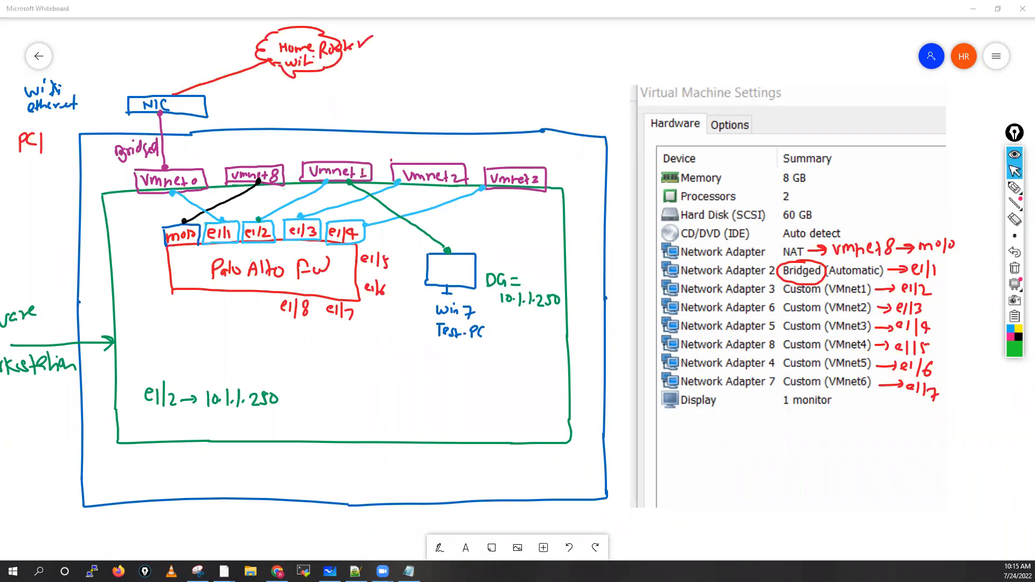
Step: Review the firewall VM's adapters: bridged, VMnet1, VMnet2, VMnet3, VMnet5 and VMnet6
mouse_move(223, 570)
click(283, 506)
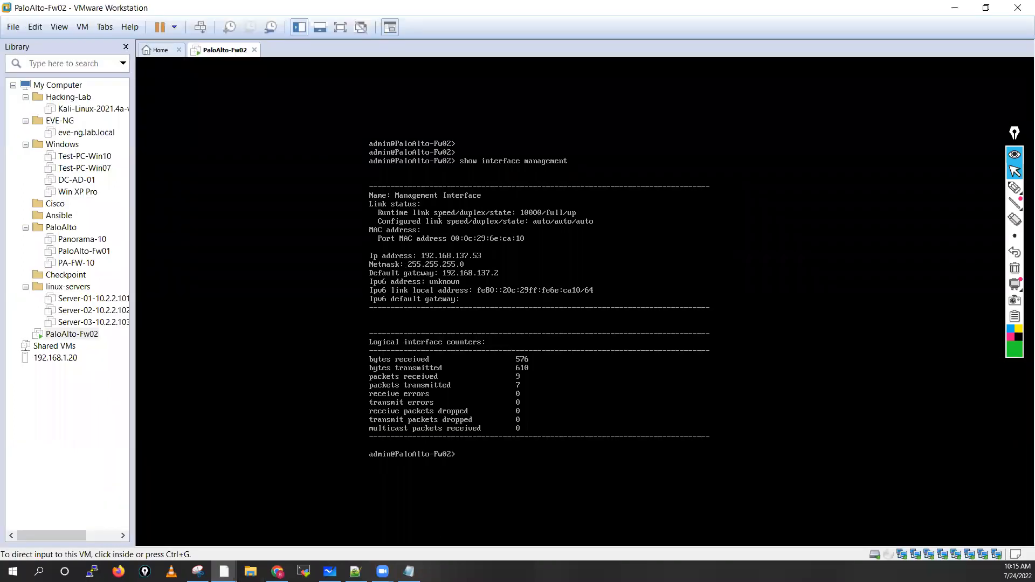
right_click(902, 556)
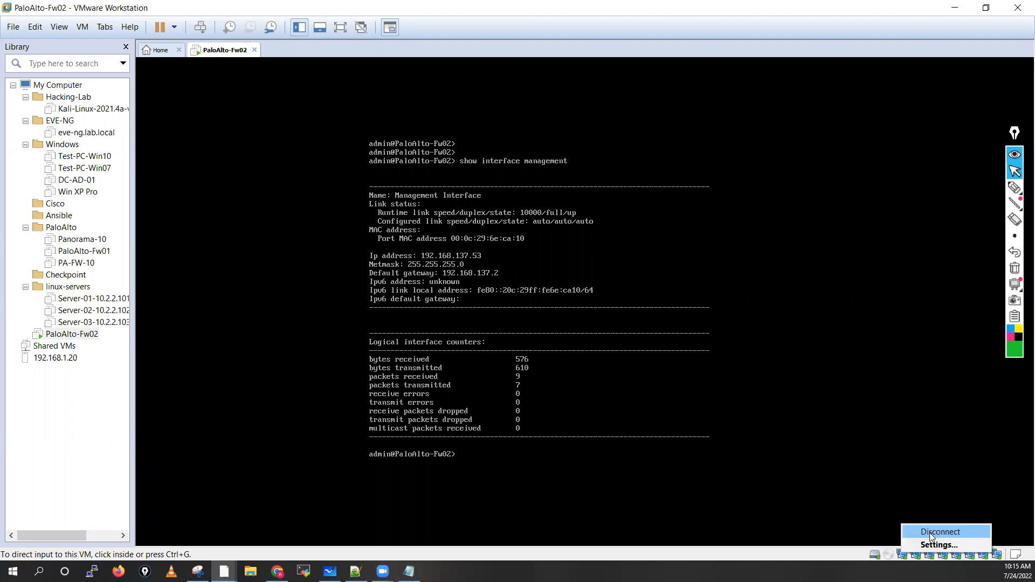
click(338, 225)
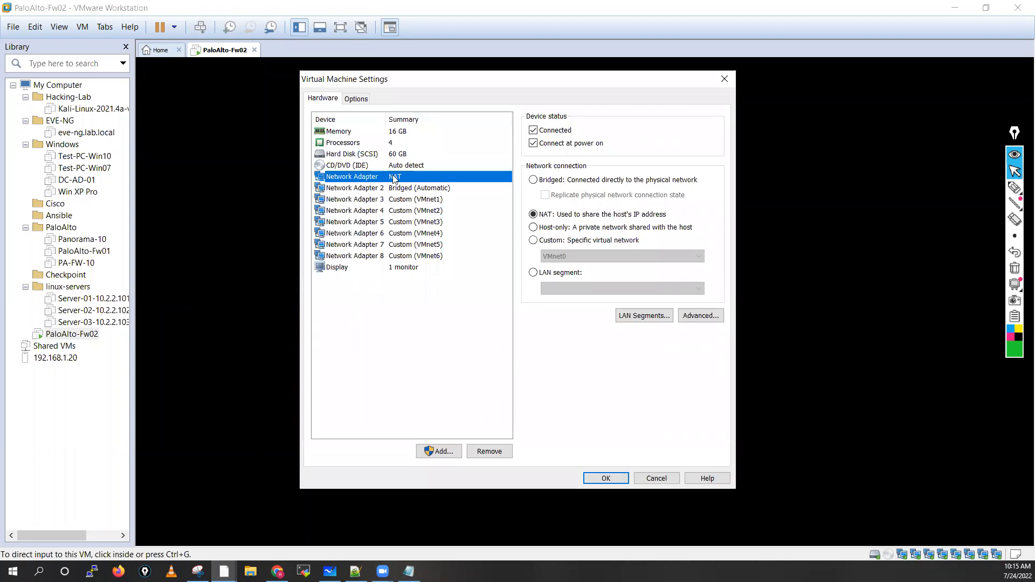
click(412, 188)
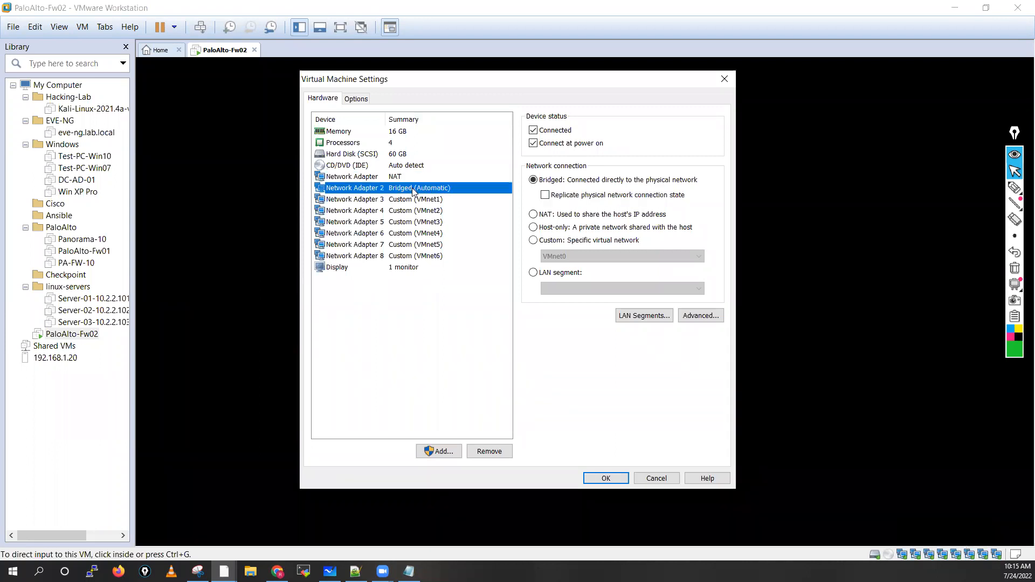
click(435, 203)
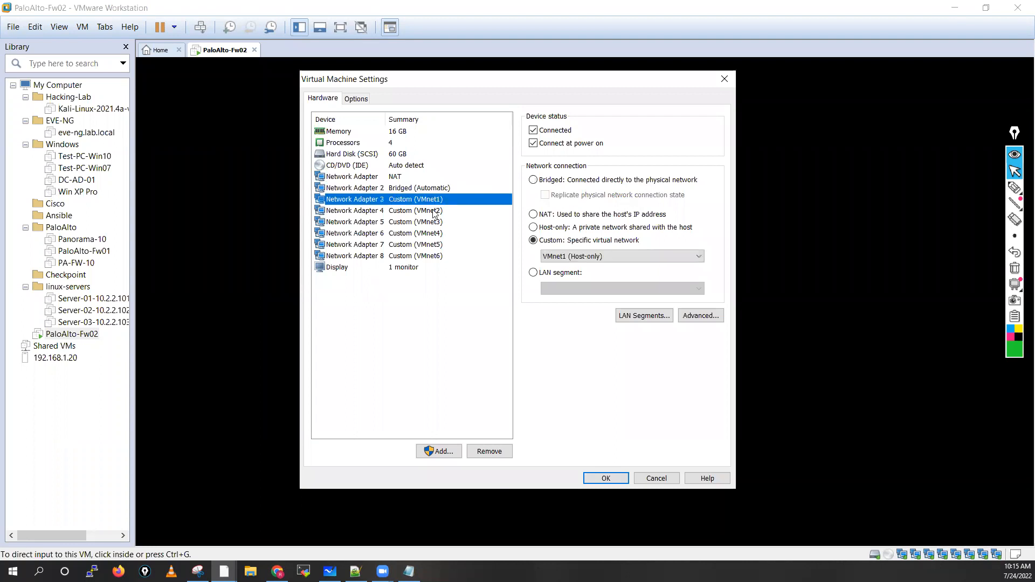
click(431, 212)
click(430, 223)
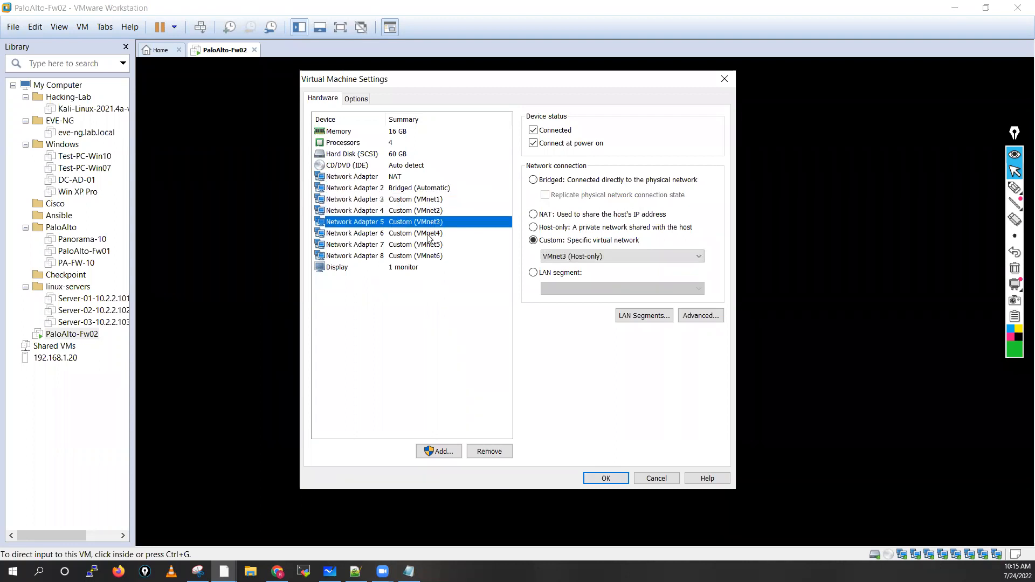
click(429, 245)
click(433, 258)
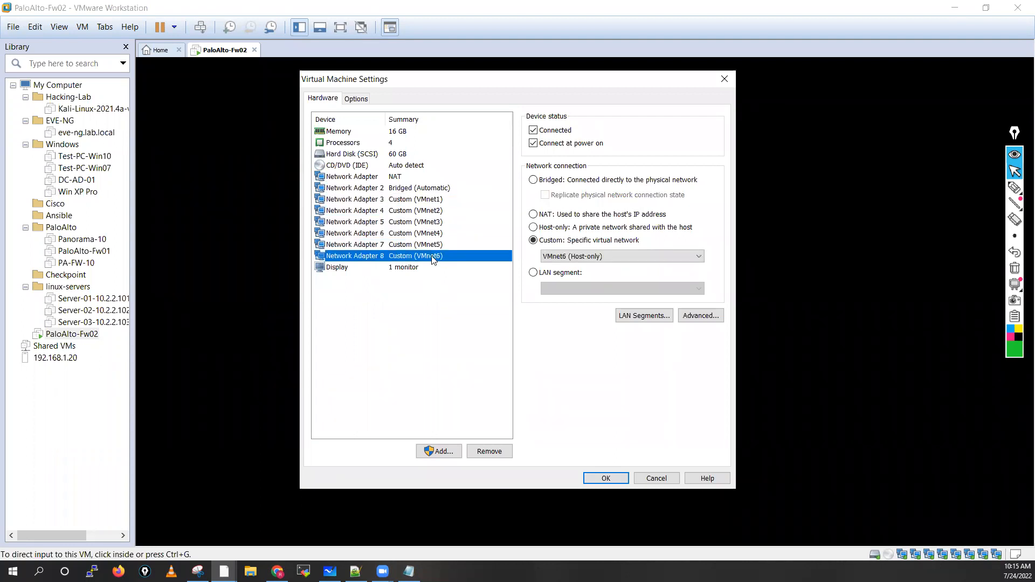
click(657, 483)
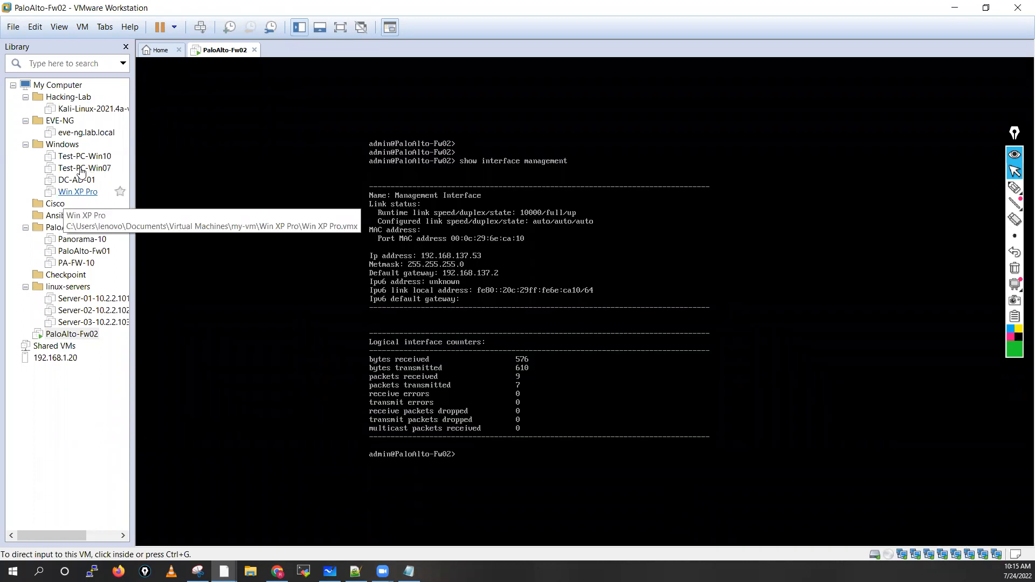
Step: Open the Win XP Pro VM's settings, then return to the whiteboard
click(80, 193)
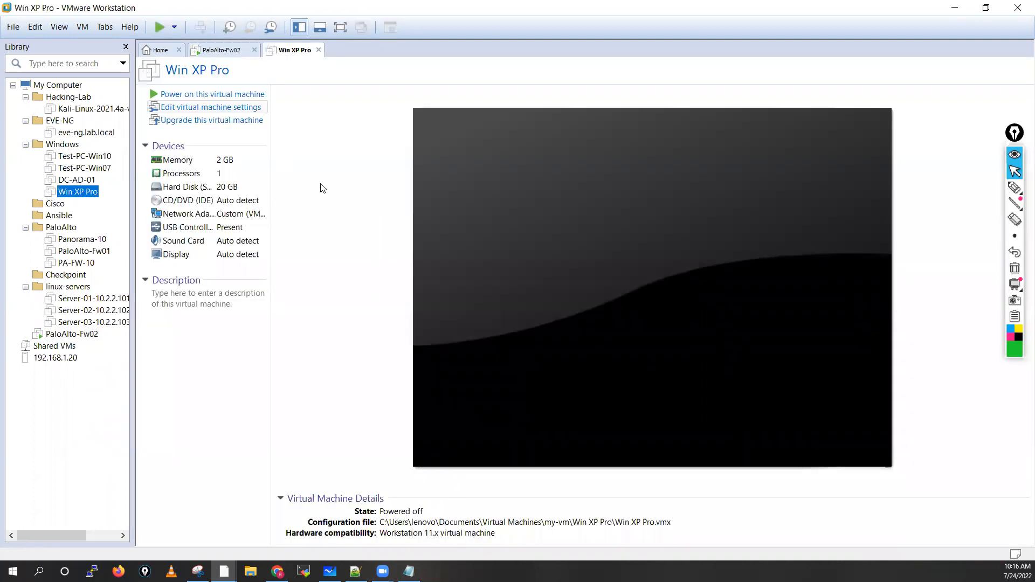
click(210, 107)
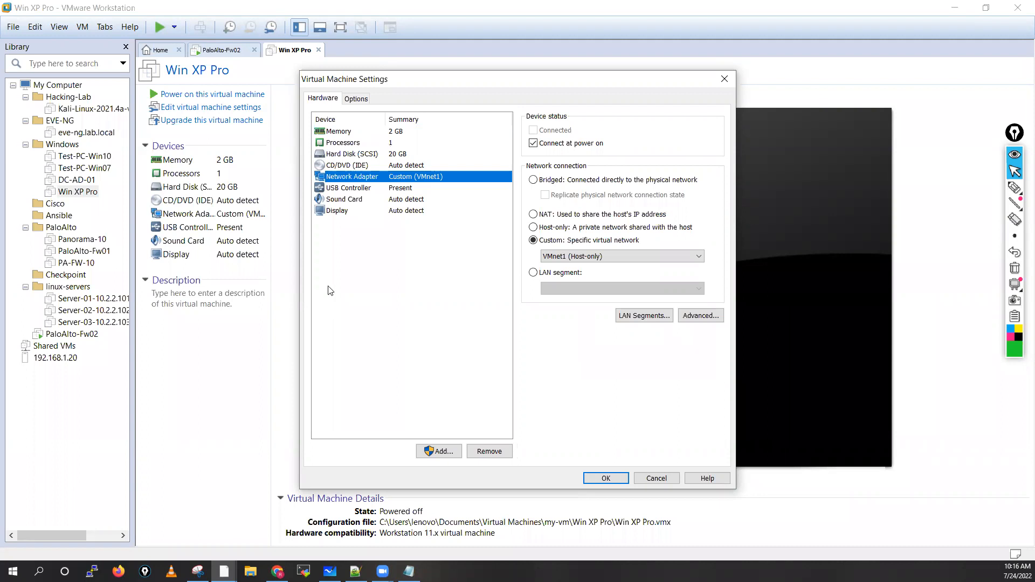
key(alt+Tab)
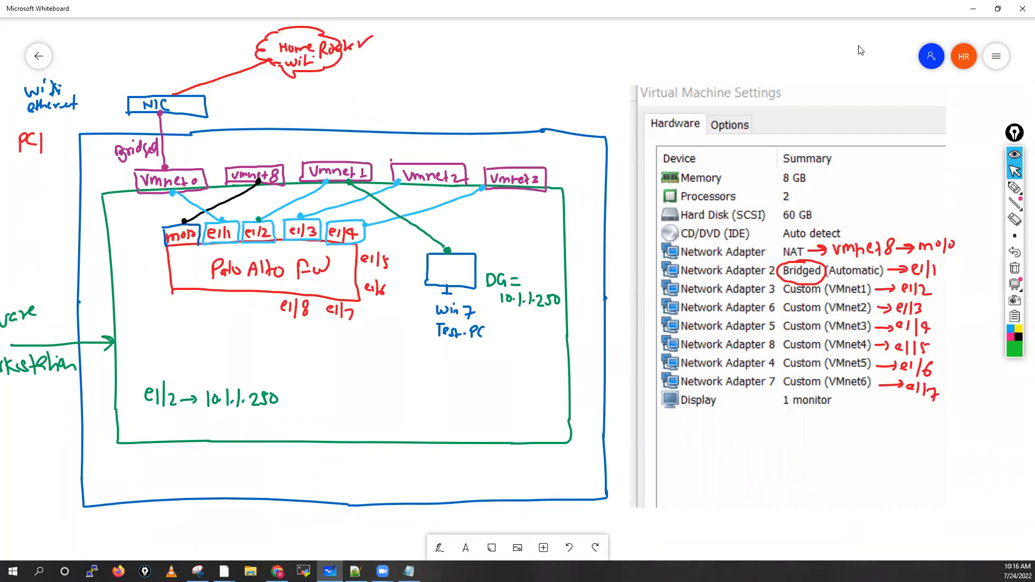
scroll(604, 63, right, 4)
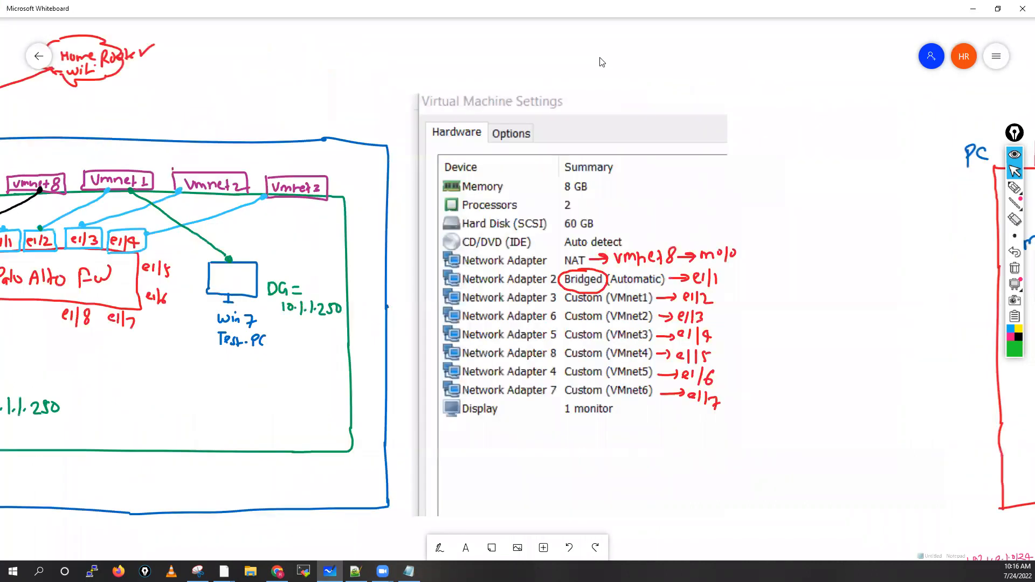
scroll(868, 248, right, 10)
scroll(868, 248, down, 2)
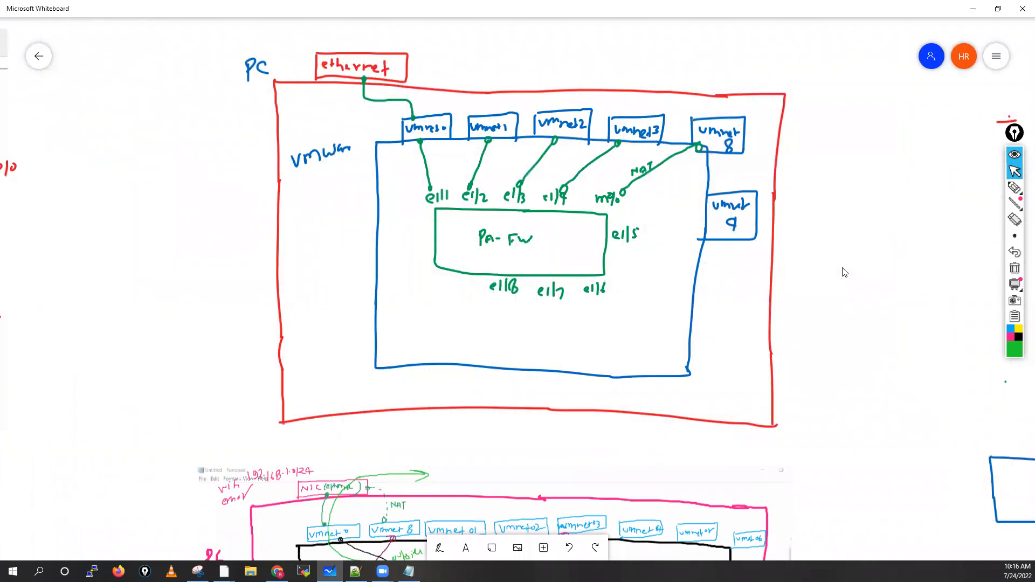
scroll(378, 272, down, 2)
scroll(377, 273, right, 2)
scroll(835, 376, down, 3)
scroll(792, 326, down, 1)
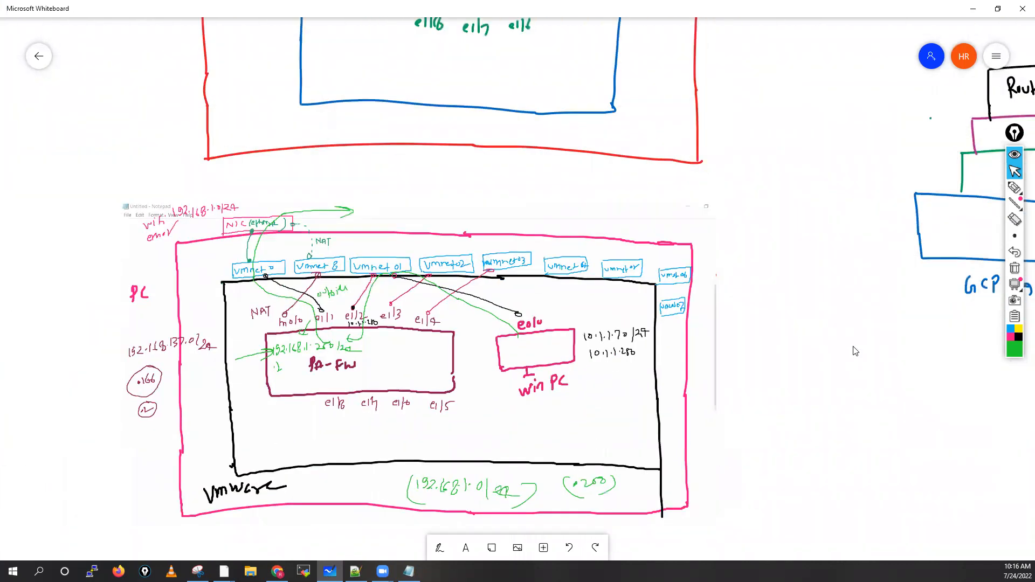
scroll(830, 340, down, 3)
scroll(830, 339, right, 3)
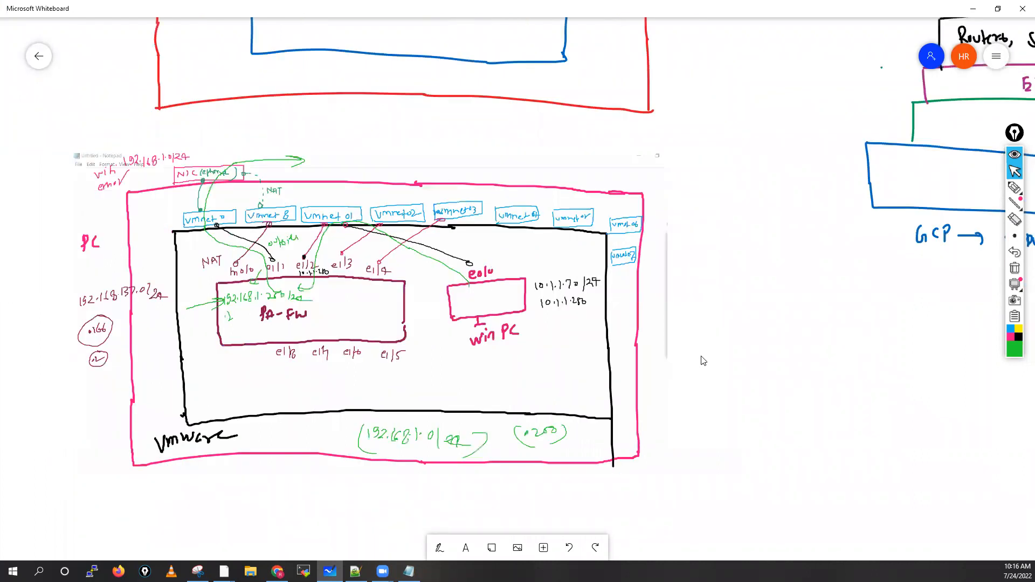
scroll(703, 360, right, 1)
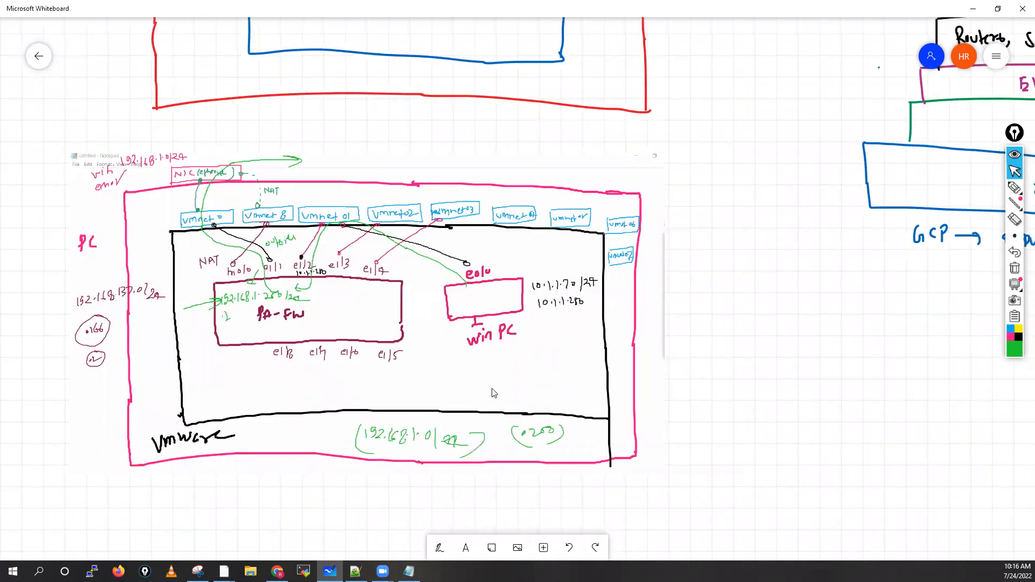
scroll(386, 393, right, 10)
scroll(386, 393, up, 1)
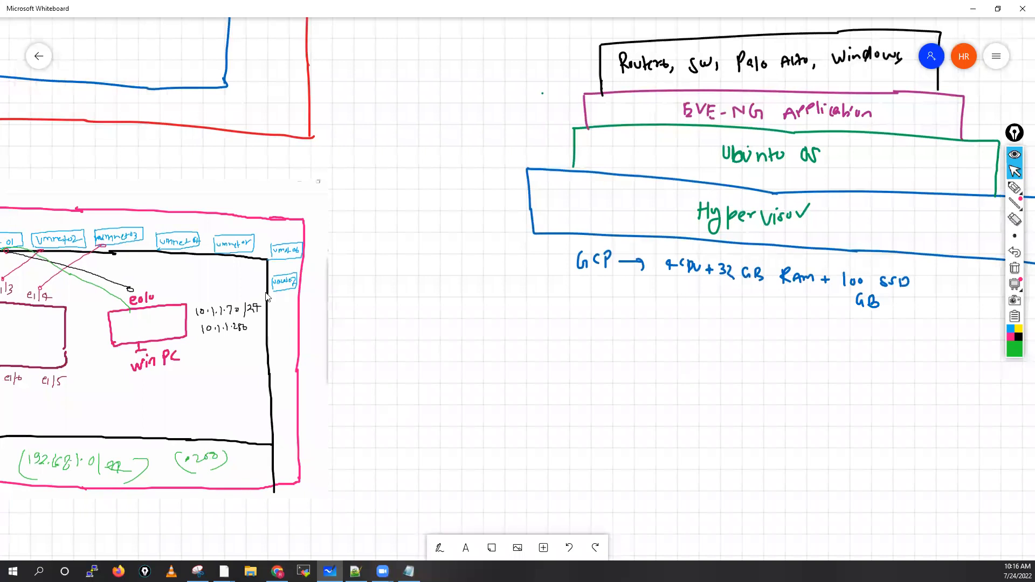
scroll(269, 297, left, 9)
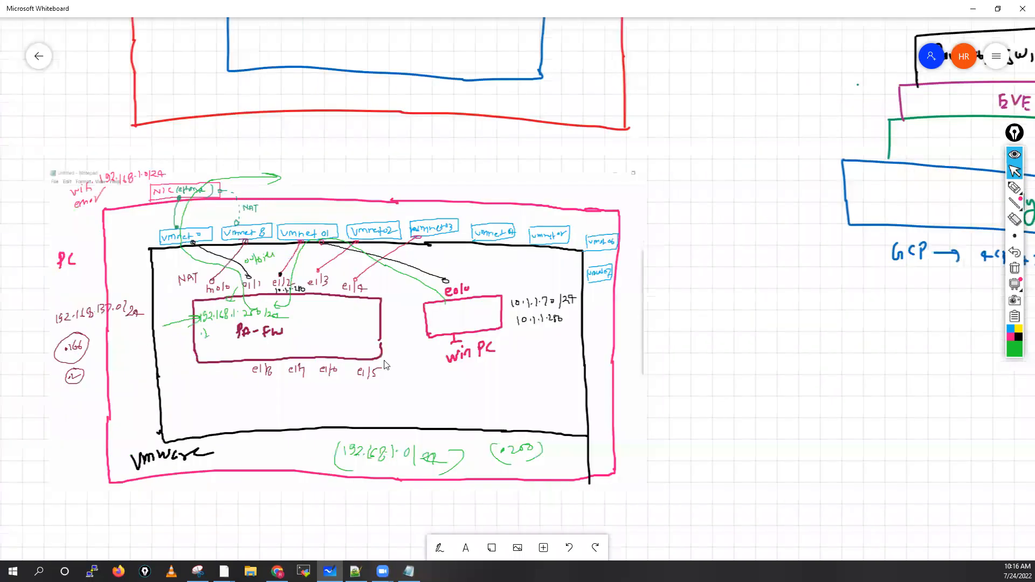
scroll(378, 512, left, 7)
scroll(378, 512, down, 1)
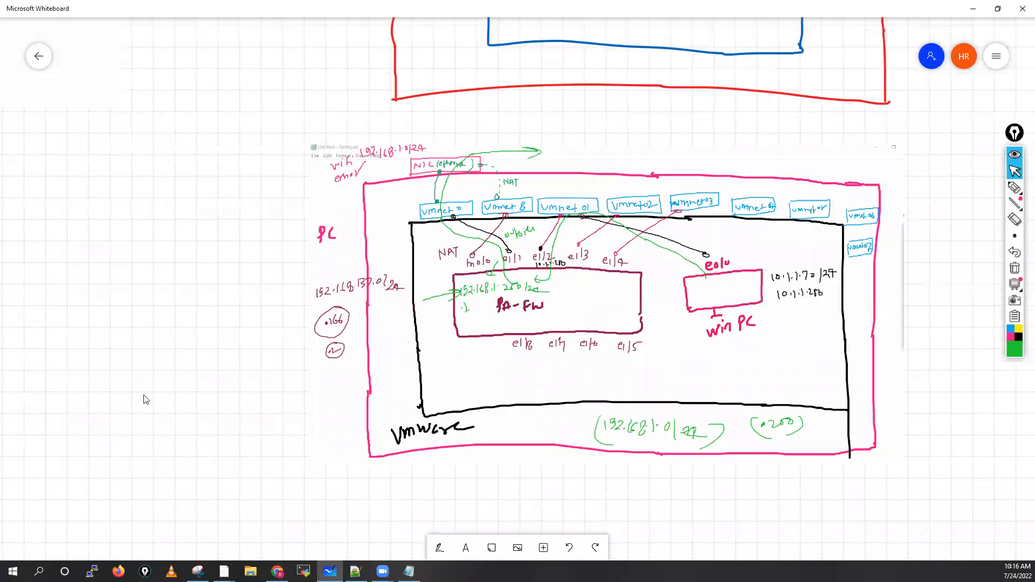
scroll(102, 415, left, 10)
scroll(102, 415, up, 1)
scroll(351, 253, up, 4)
scroll(350, 253, left, 1)
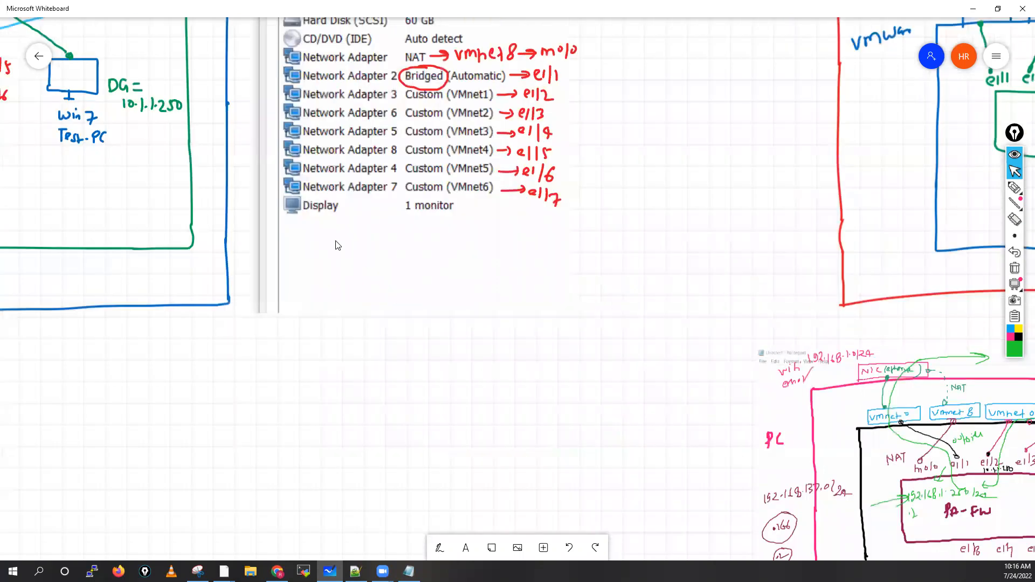
scroll(338, 245, left, 5)
scroll(337, 246, up, 3)
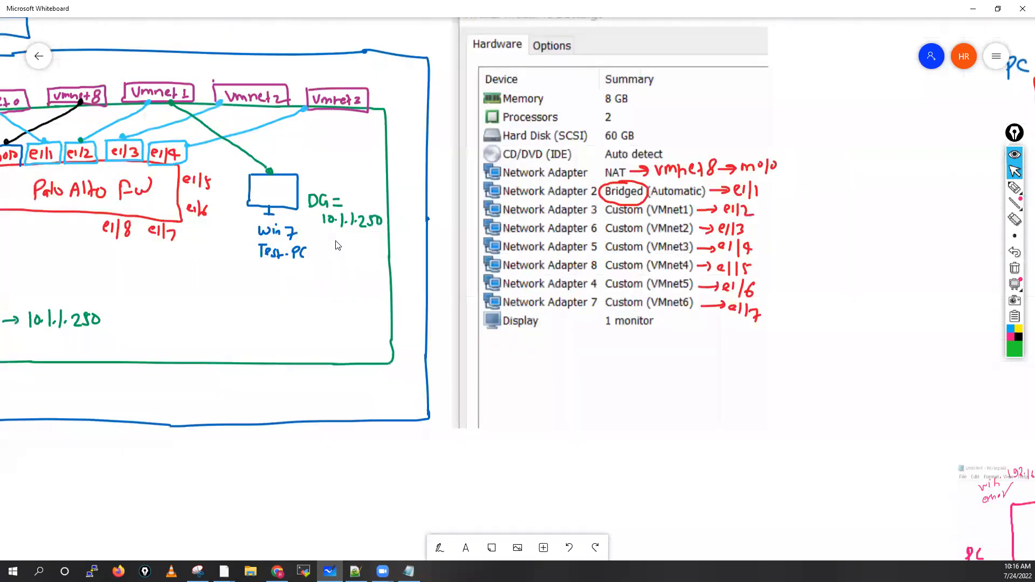
scroll(337, 246, left, 5)
scroll(338, 246, up, 1)
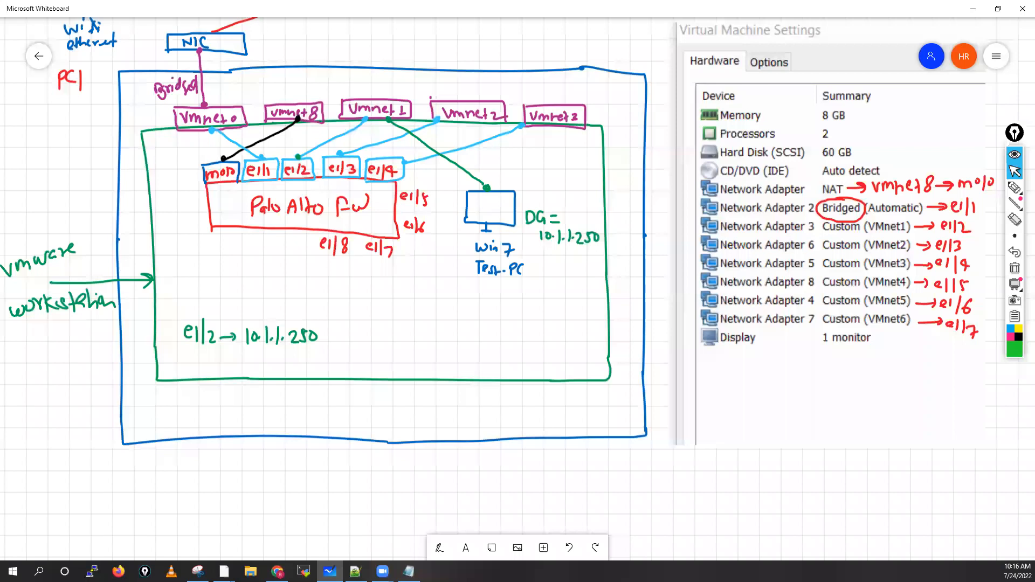
scroll(338, 246, up, 2)
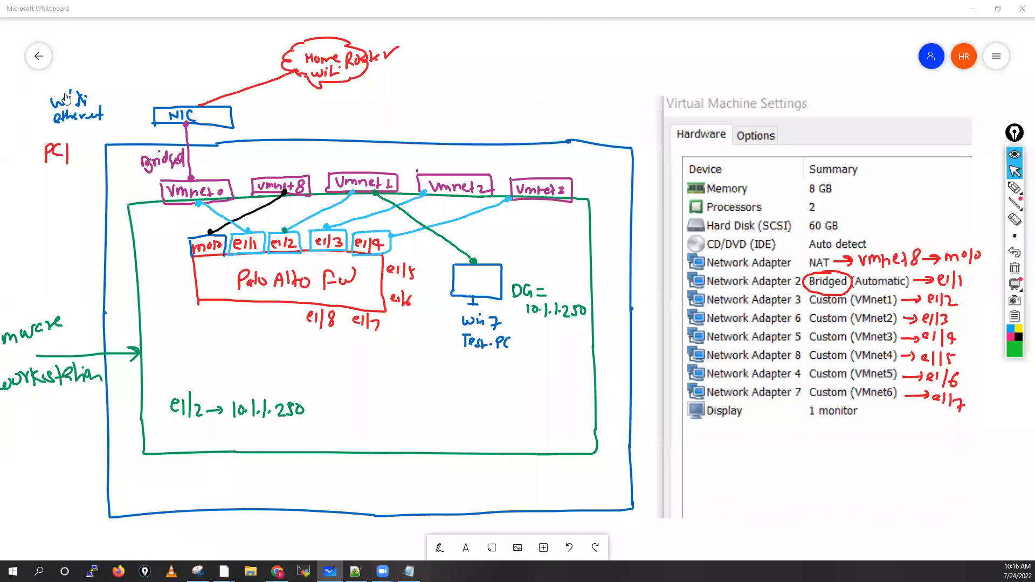
drag(372, 59, 403, 60)
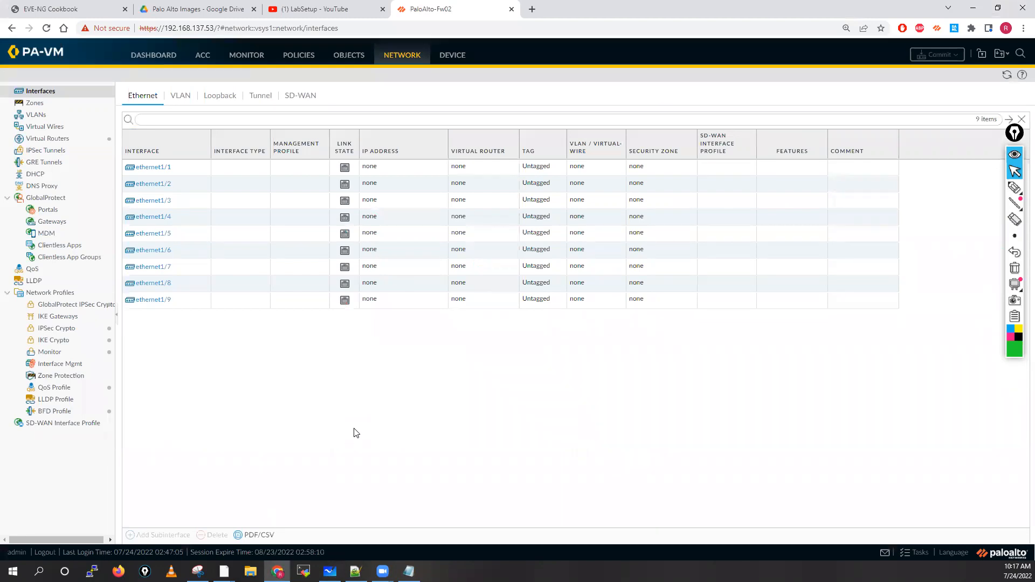
Step: Switch to the 'Palo Alto Images - Google Drive' browser tab
click(187, 5)
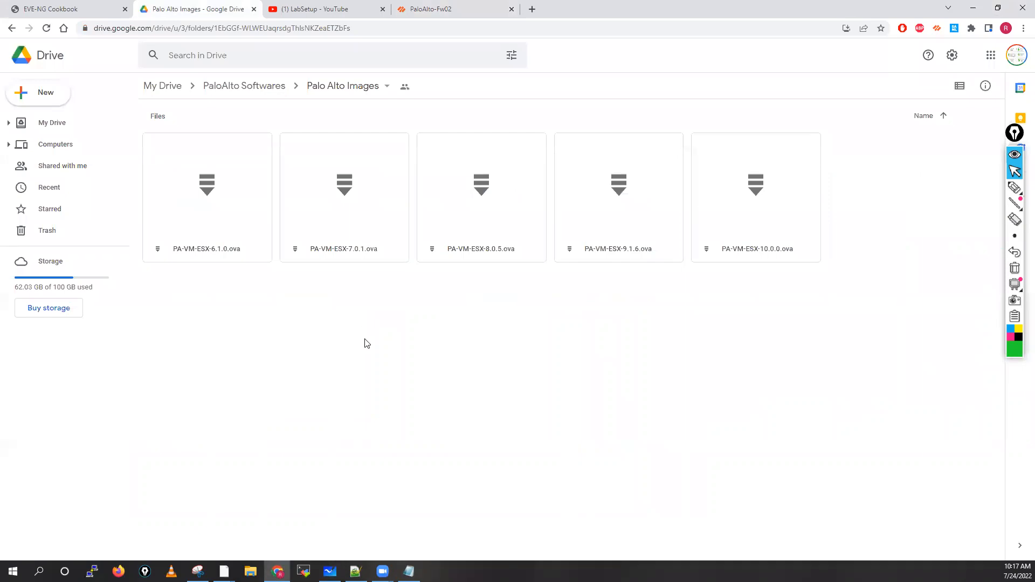
Step: Navigate back to My Drive and open the EVE-NG folder
click(241, 87)
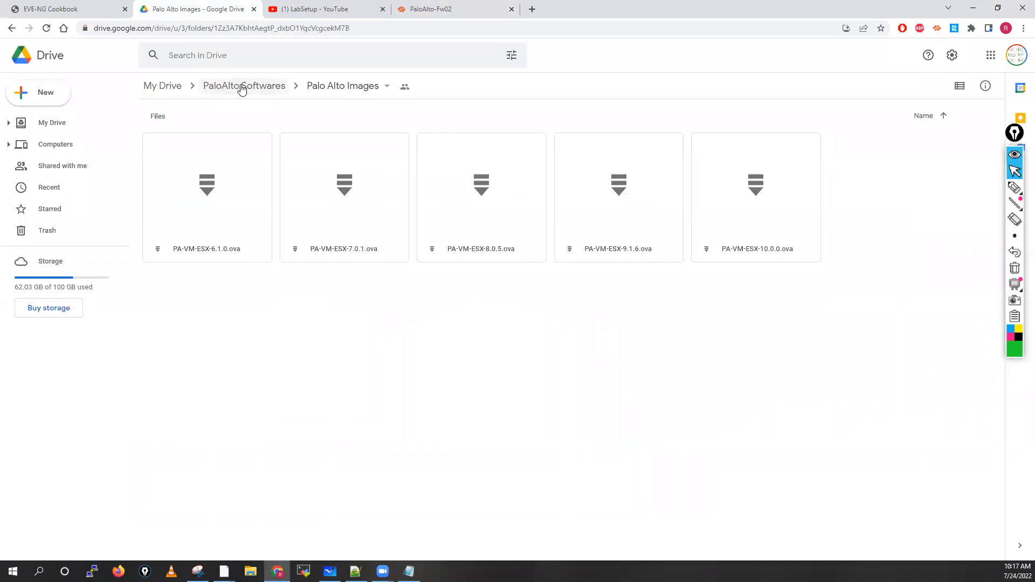
click(175, 91)
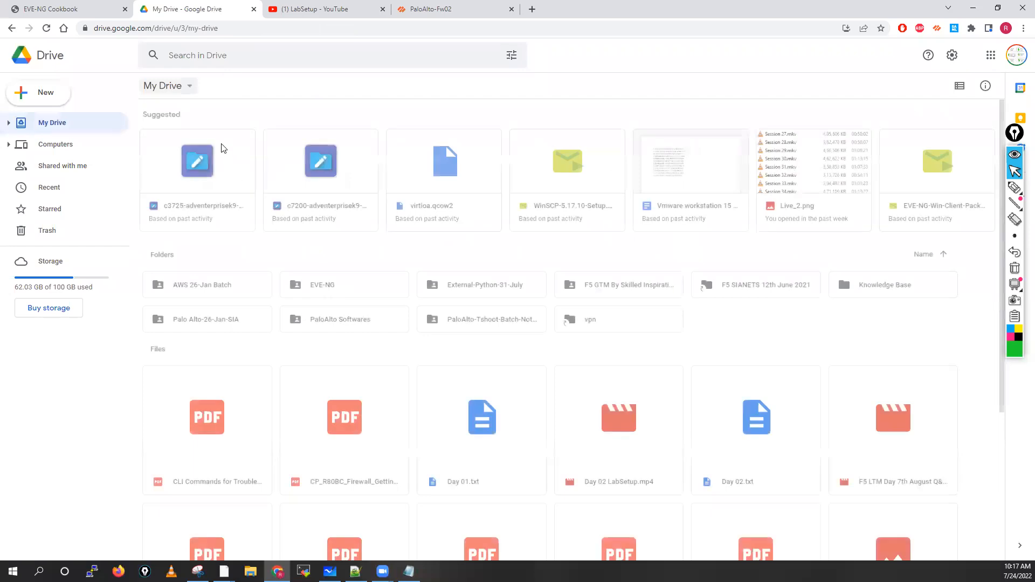
double_click(322, 284)
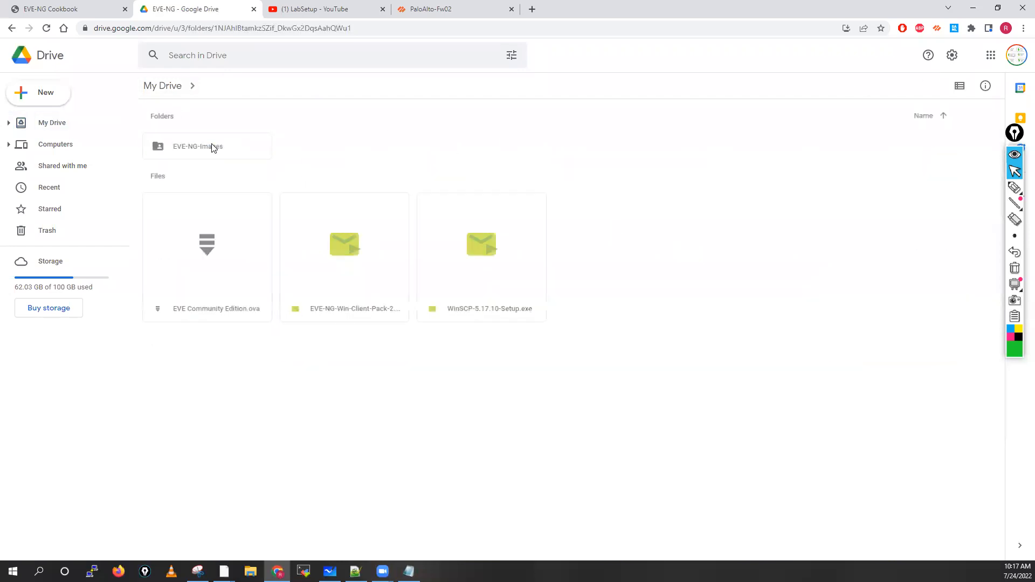
Step: Inspect the EVE Community Edition.ova file's action menu, then open a new File Explorer window
click(218, 298)
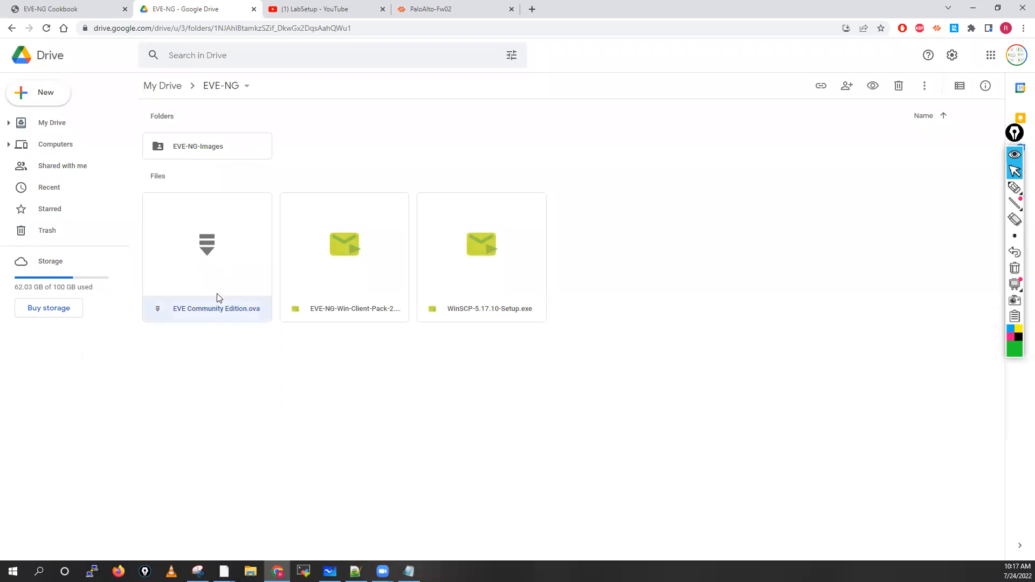
right_click(205, 268)
click(185, 361)
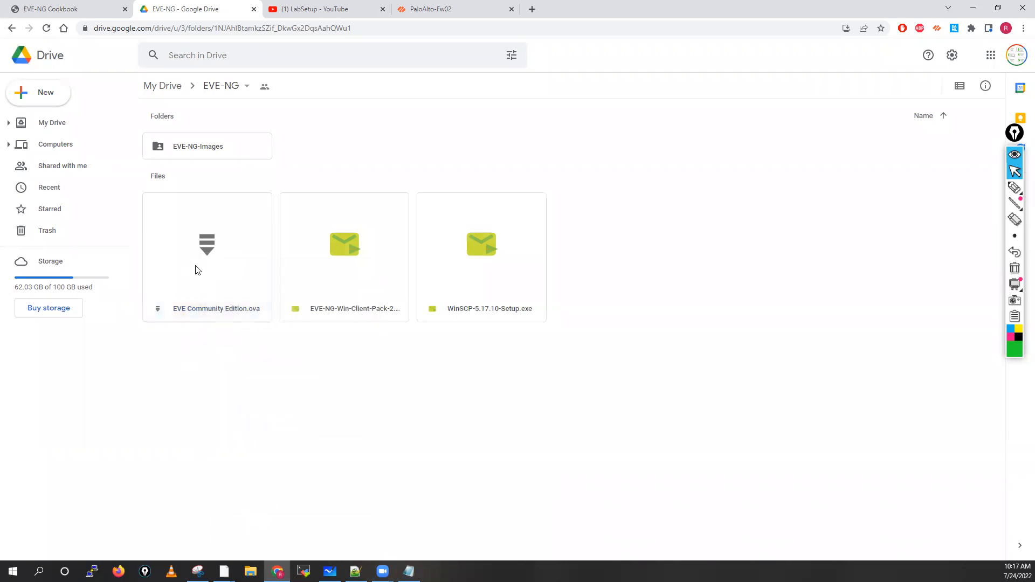
click(195, 268)
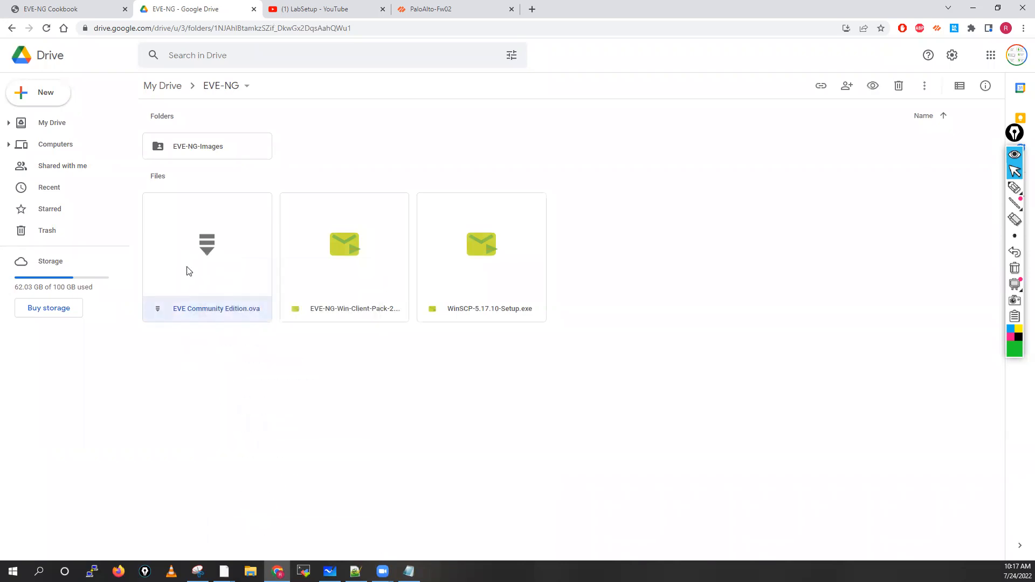
right_click(213, 277)
click(162, 392)
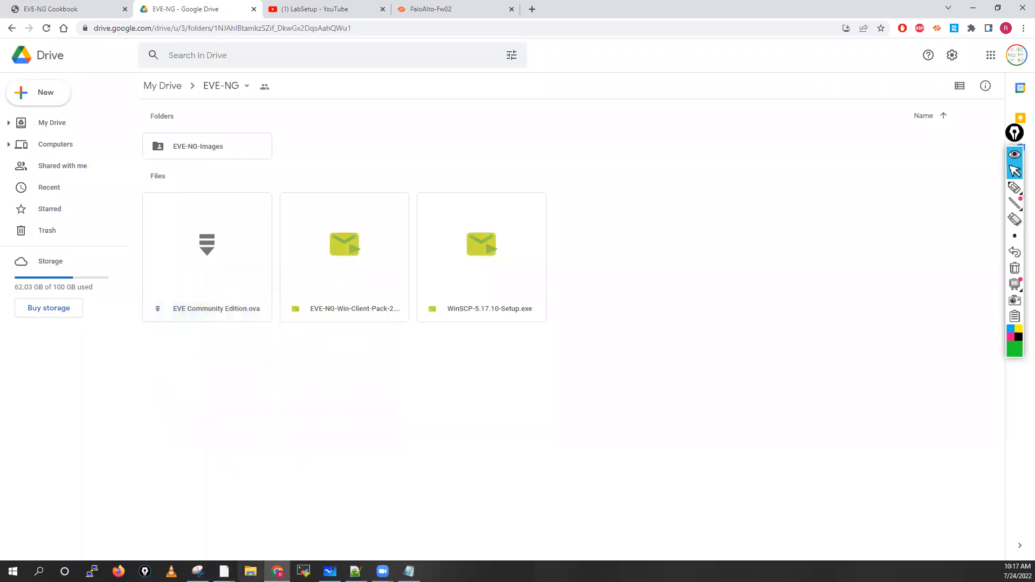
key(super+e)
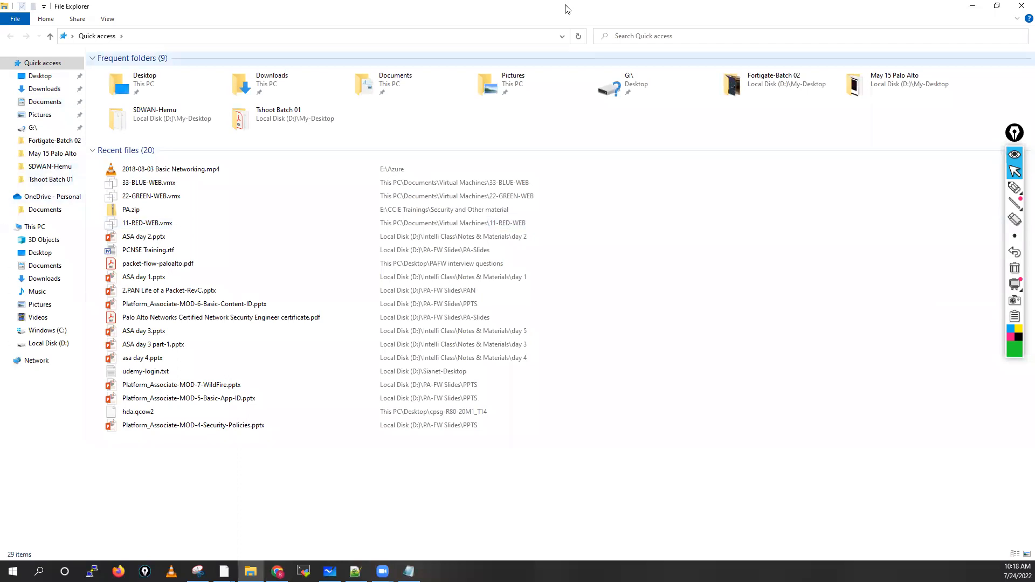
Step: Hide the Quick access window and maximize the SW folder window
click(972, 6)
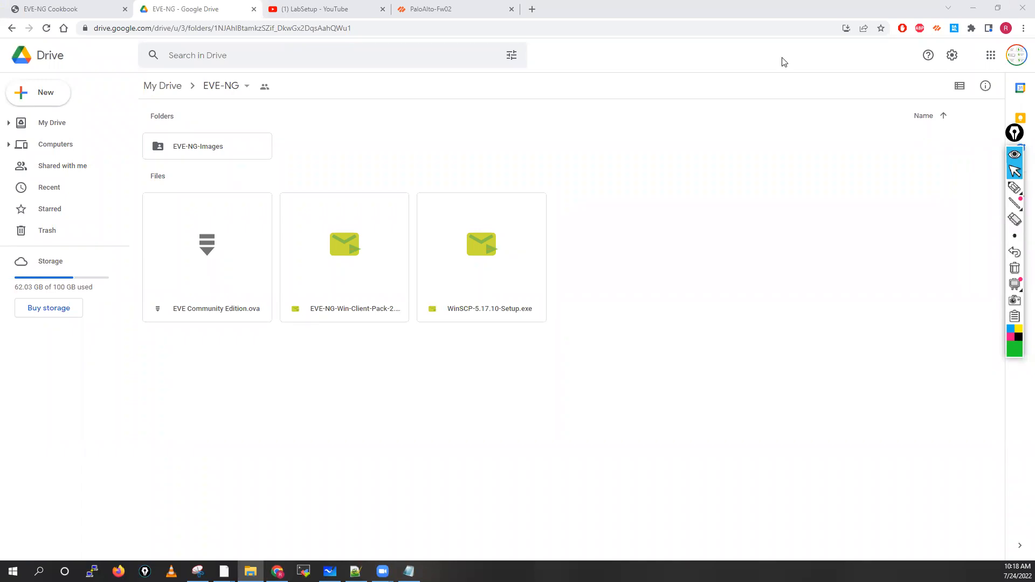
drag(719, 7, 737, 10)
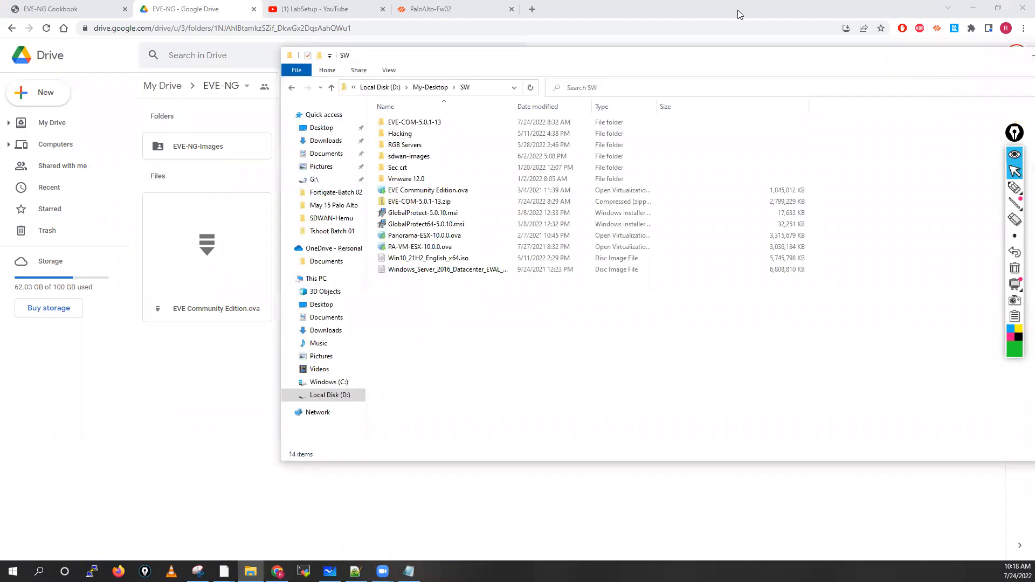
drag(846, 10, 638, 55)
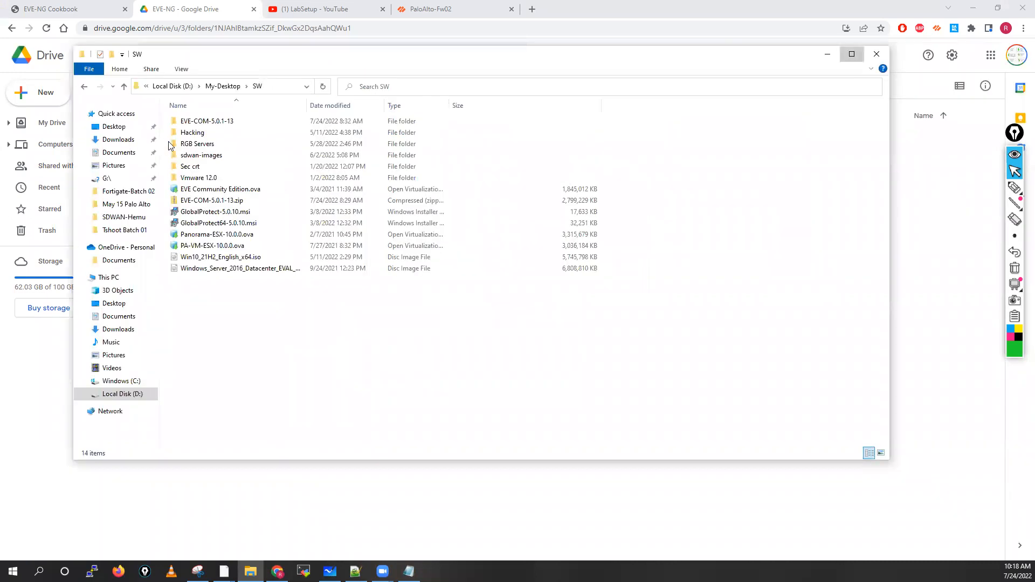
key(super+Up)
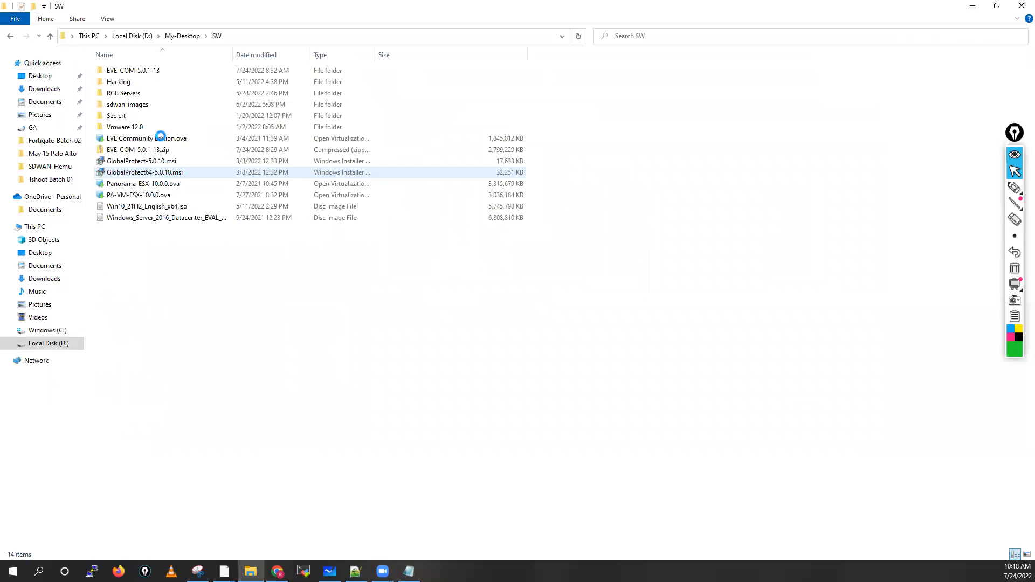
Step: Open EVE Community Edition.ova with VMware Workstation
click(163, 140)
right_click(190, 143)
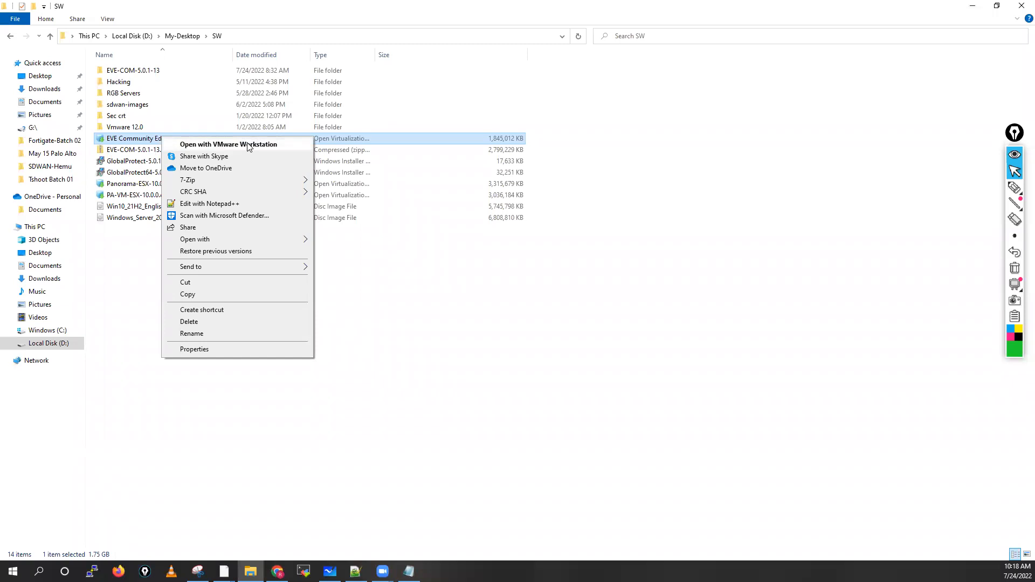
click(250, 145)
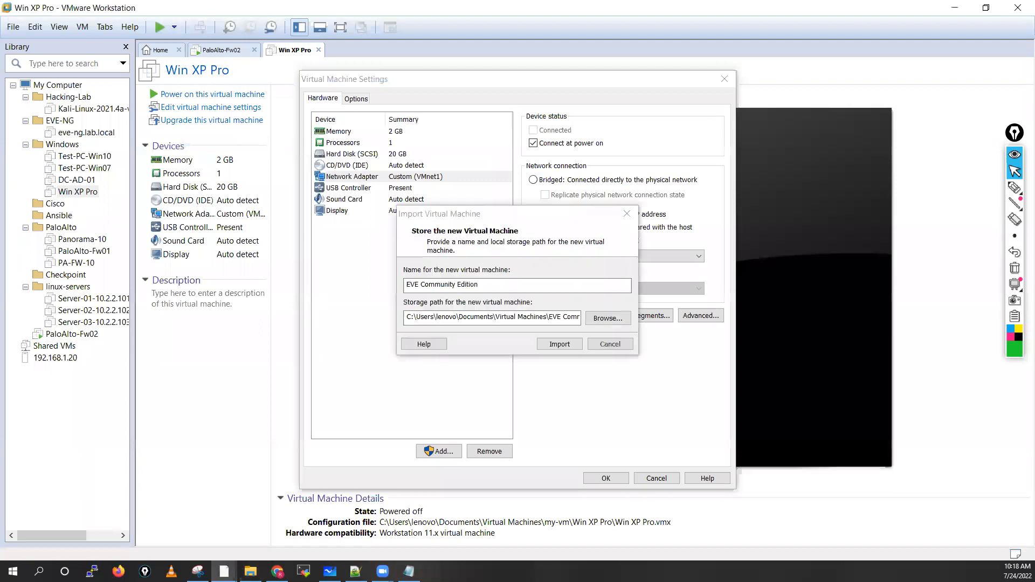
Step: Name the appliance EVE-Test, start the import, and switch to the installation notes
text(EVE-Test)
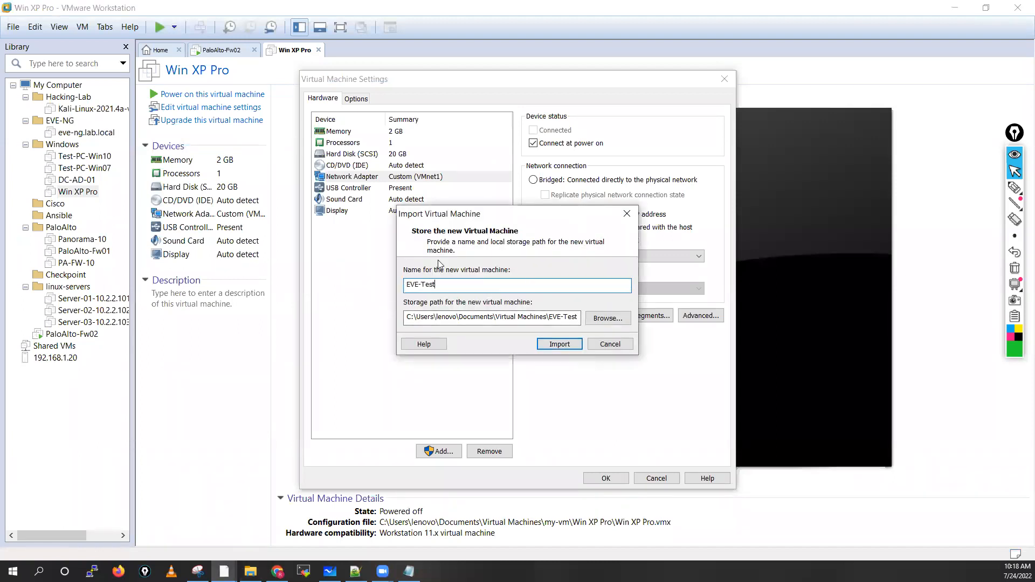
click(564, 346)
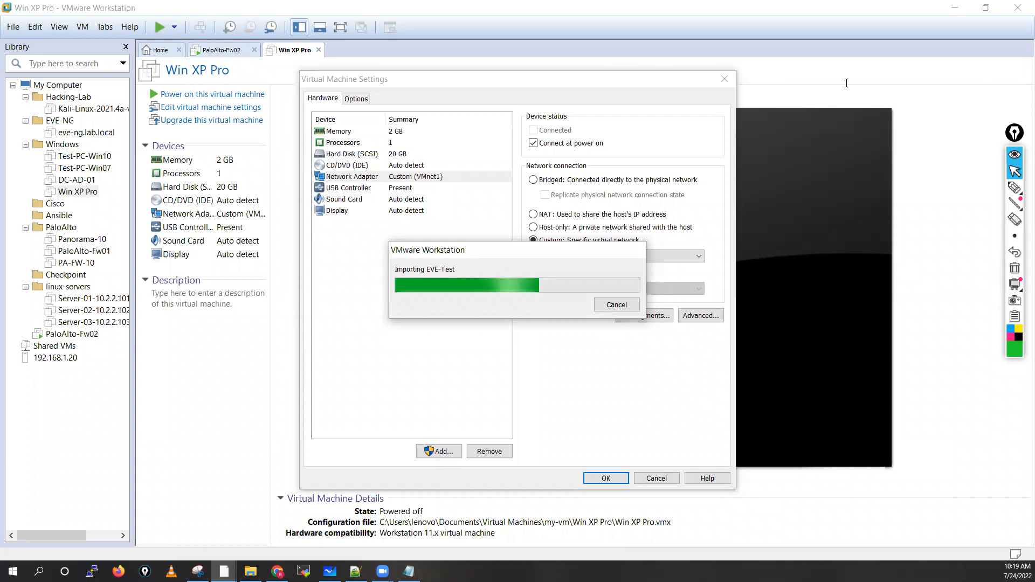
key(alt+Tab)
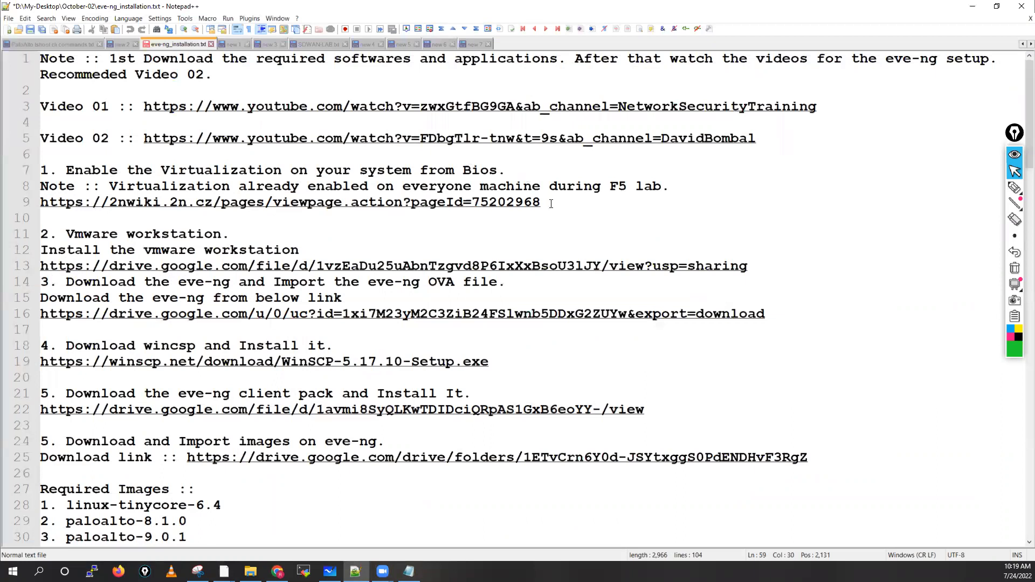
Step: Highlight the eve-ng setup notes from the opening line down to the BIOS virtualization step
drag(41, 58, 204, 59)
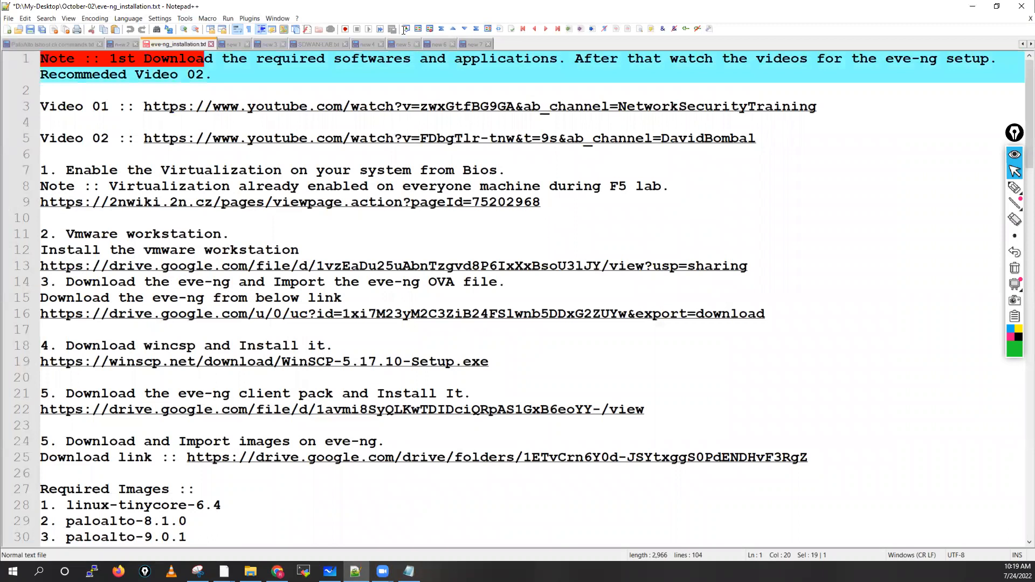
drag(66, 170, 497, 170)
Step: Open the 2N Wiki virtualization page and read the Acer and Asus BIOS instructions
key(alt+Tab)
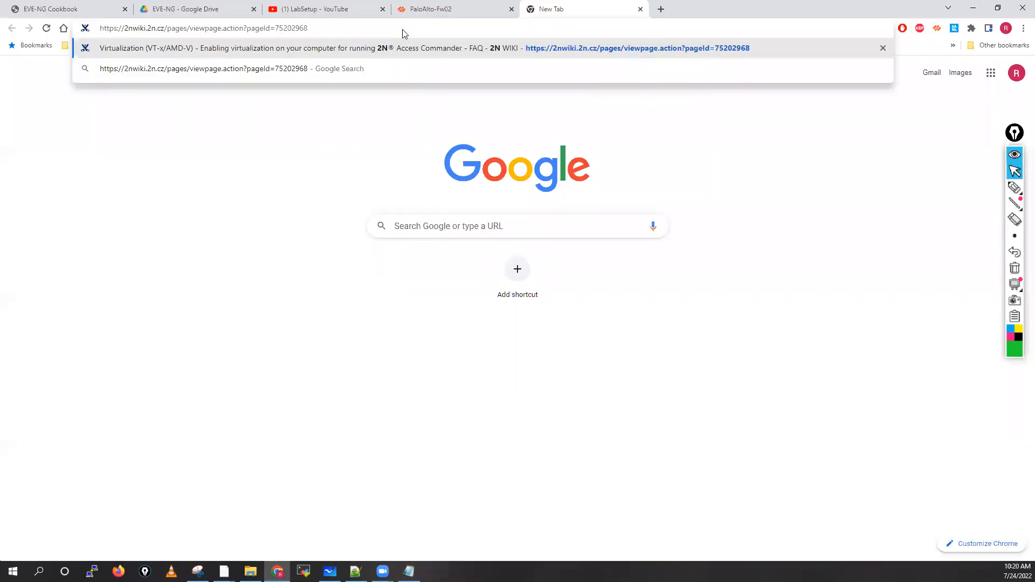
click(337, 48)
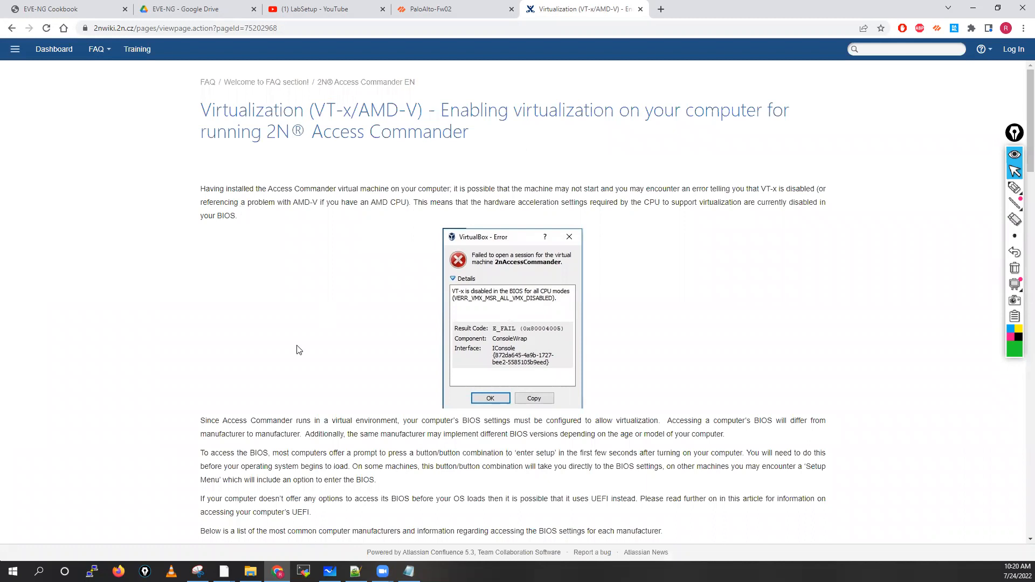
scroll(189, 353, down, 7)
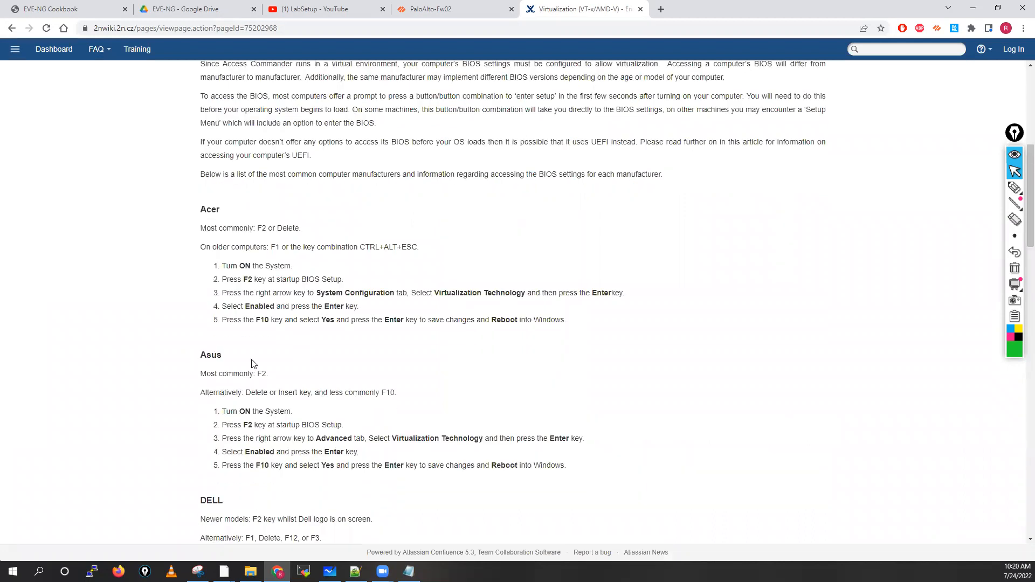
drag(201, 207, 343, 353)
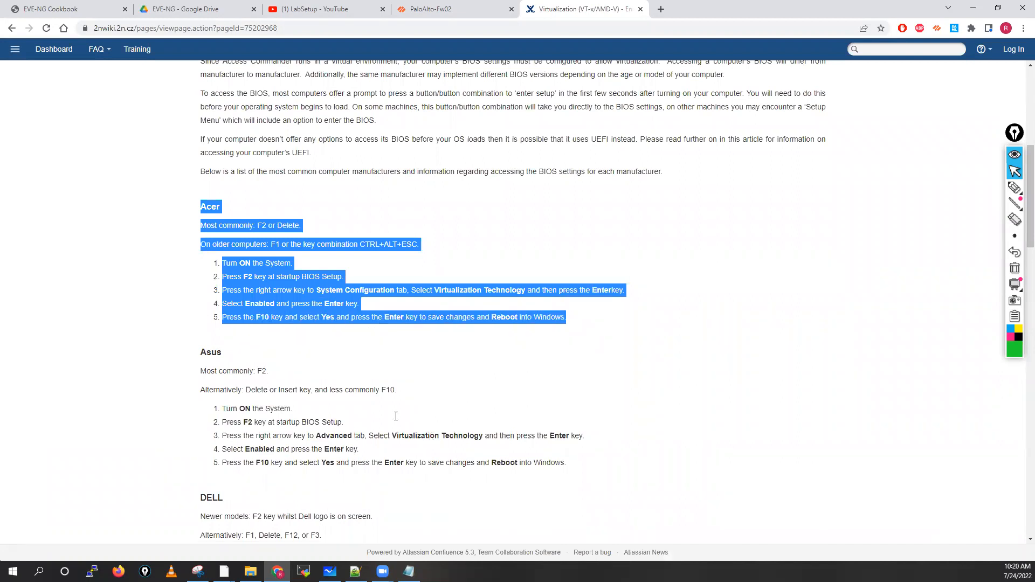
click(450, 414)
drag(201, 371, 369, 463)
scroll(246, 344, down, 4)
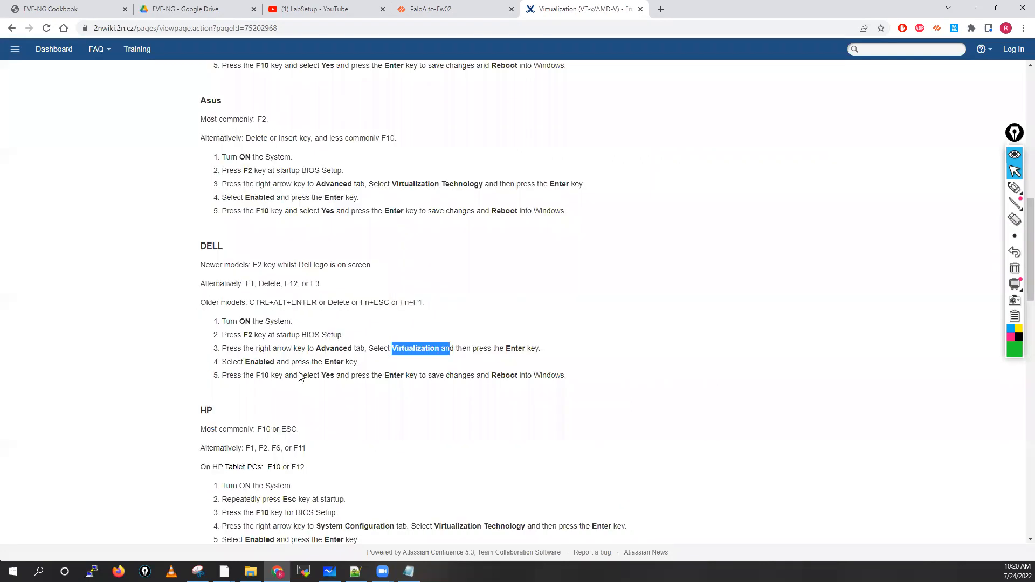
scroll(298, 374, down, 2)
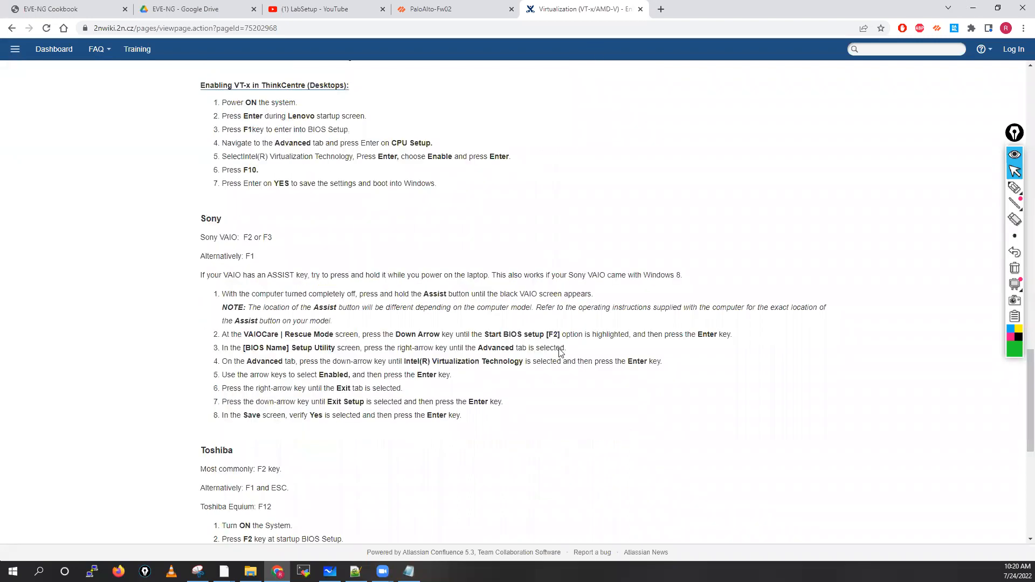
scroll(281, 550, down, 2)
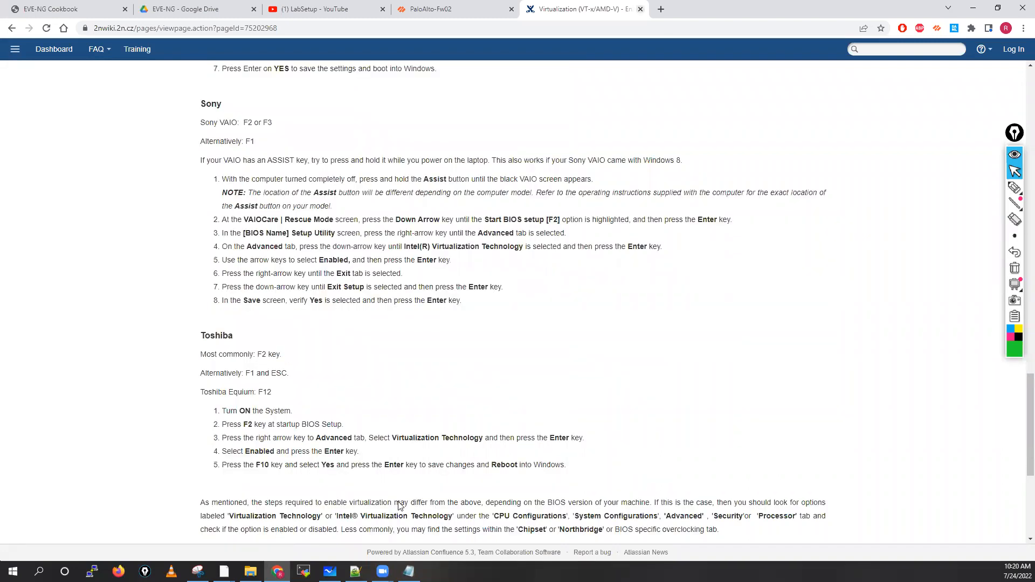
Step: Close the wiki page and bring up VMware Workstation on EVE-Test
key(ctrl+w)
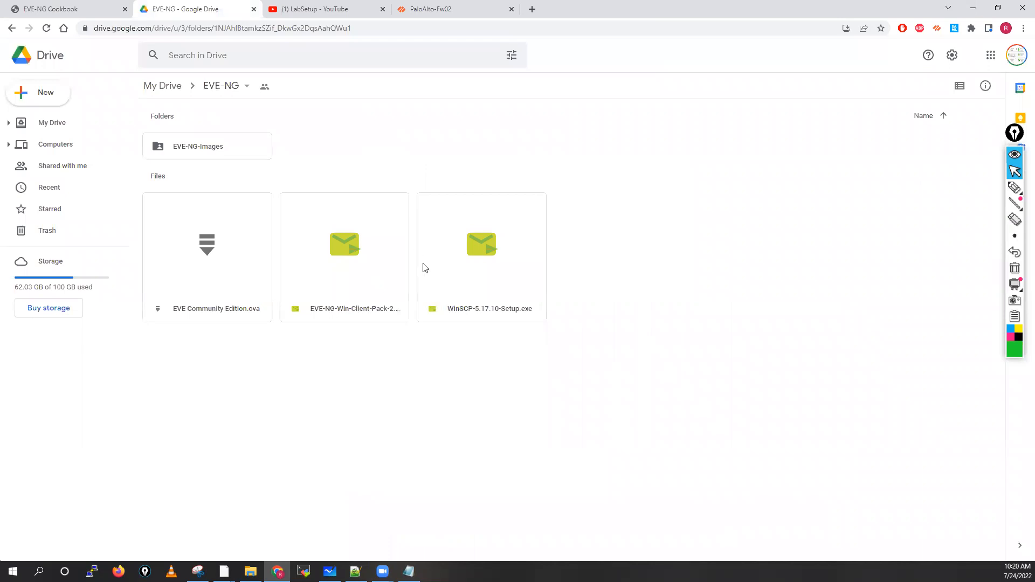
click(225, 571)
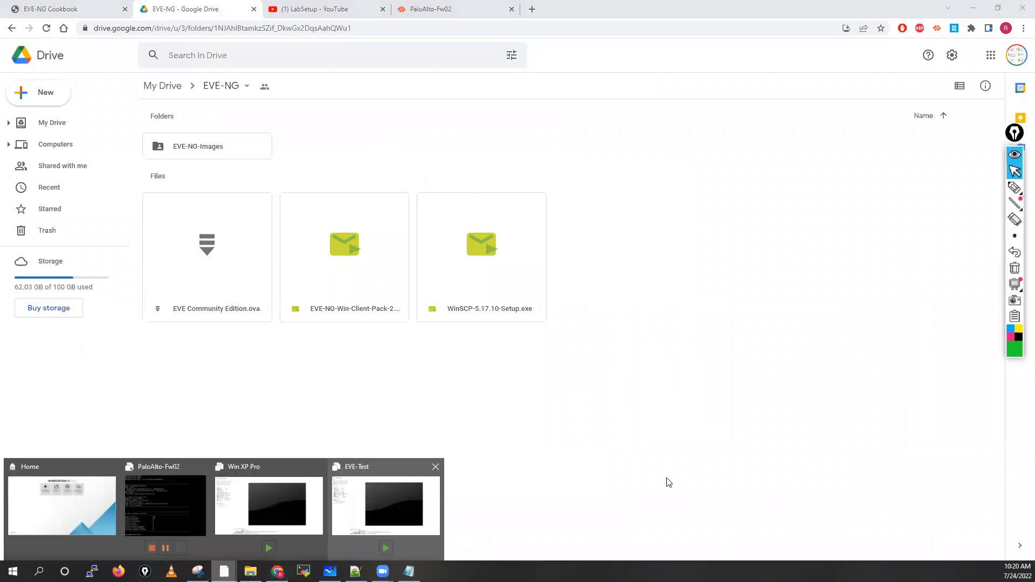
click(385, 504)
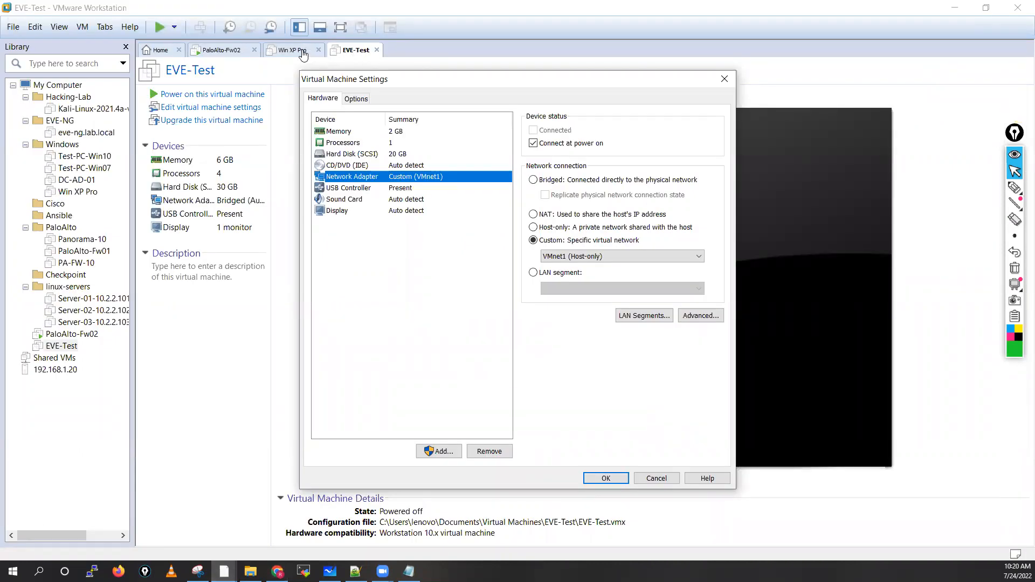
Step: Dismiss the leftover settings dialog and close the Win XP Pro tab
key(Escape)
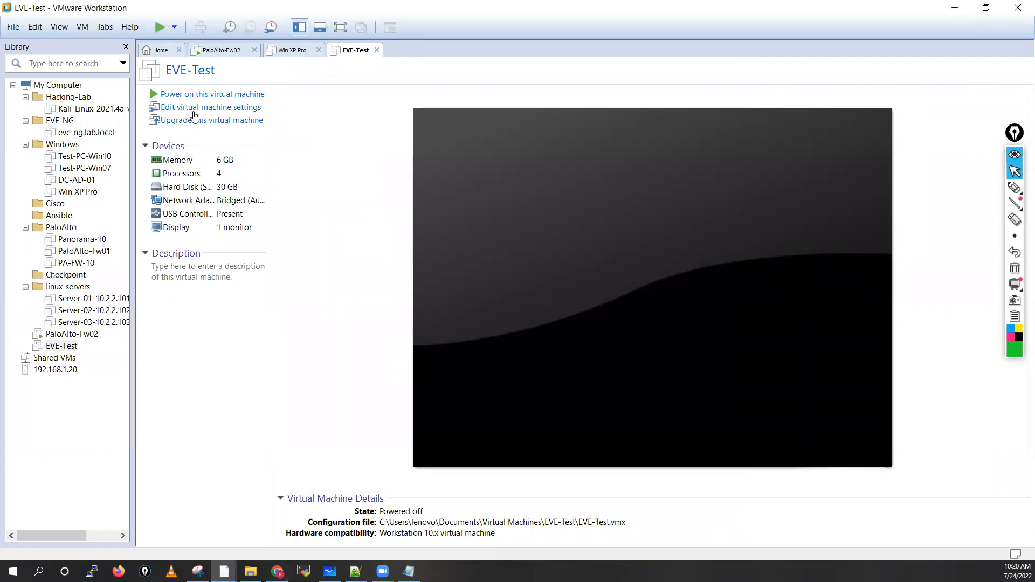
click(318, 50)
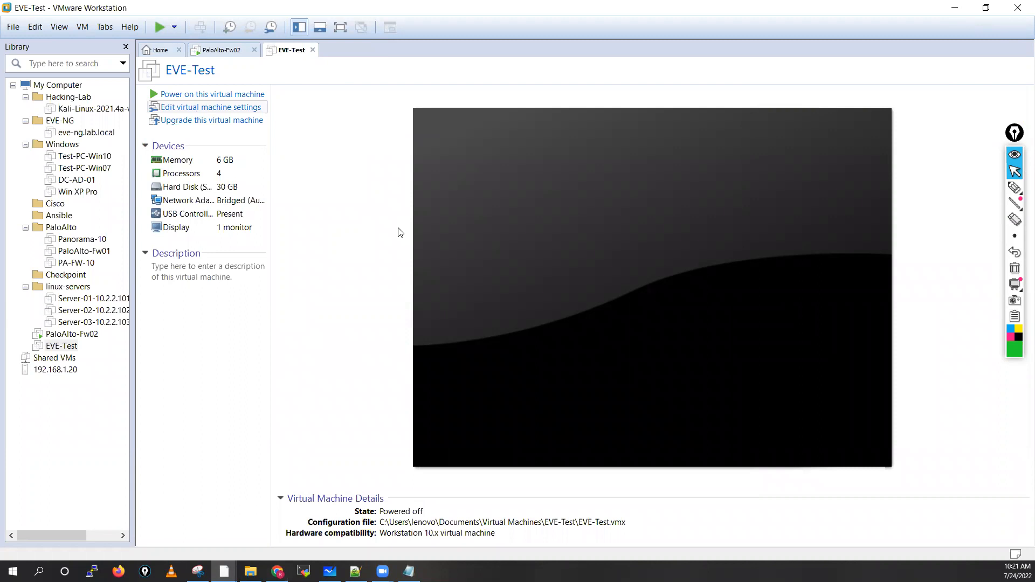
key(alt+Tab)
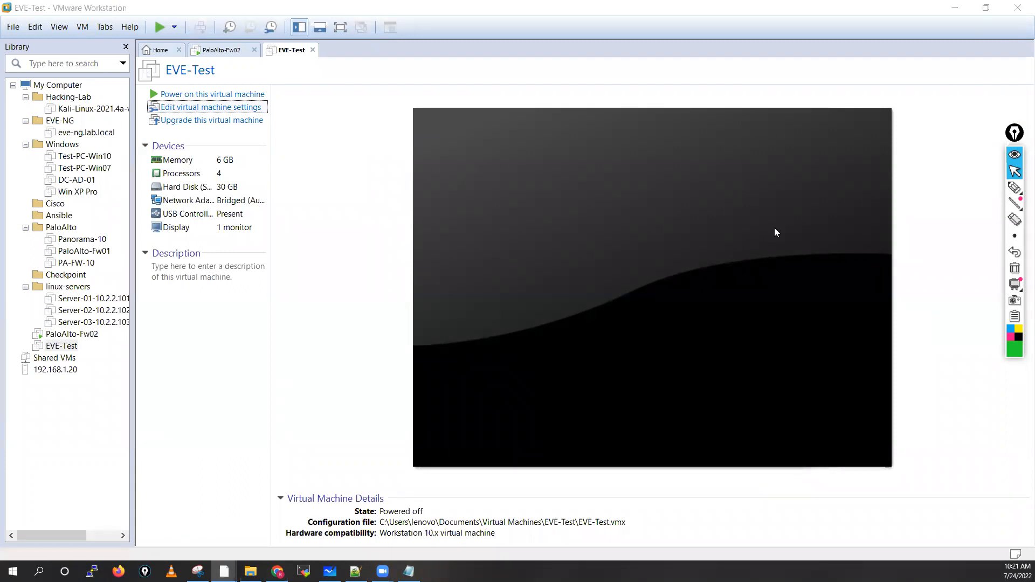
Step: Annotate the screen in green with an arrow and the RAM sizes 10 and 16
click(1011, 187)
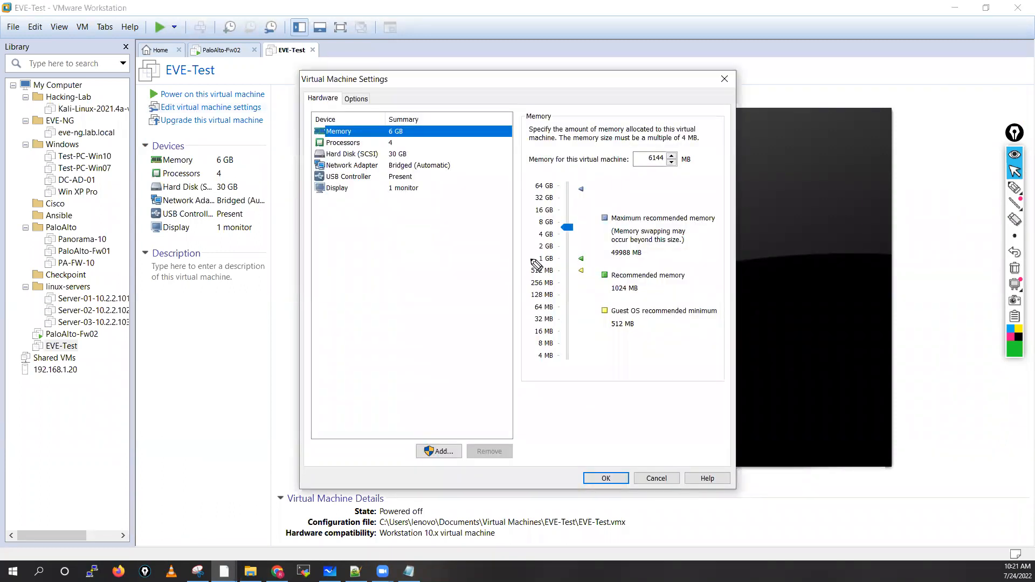
mouse_move(305, 243)
mouse_down()
mouse_move(373, 251)
mouse_move(367, 221)
mouse_move(447, 237)
mouse_up()
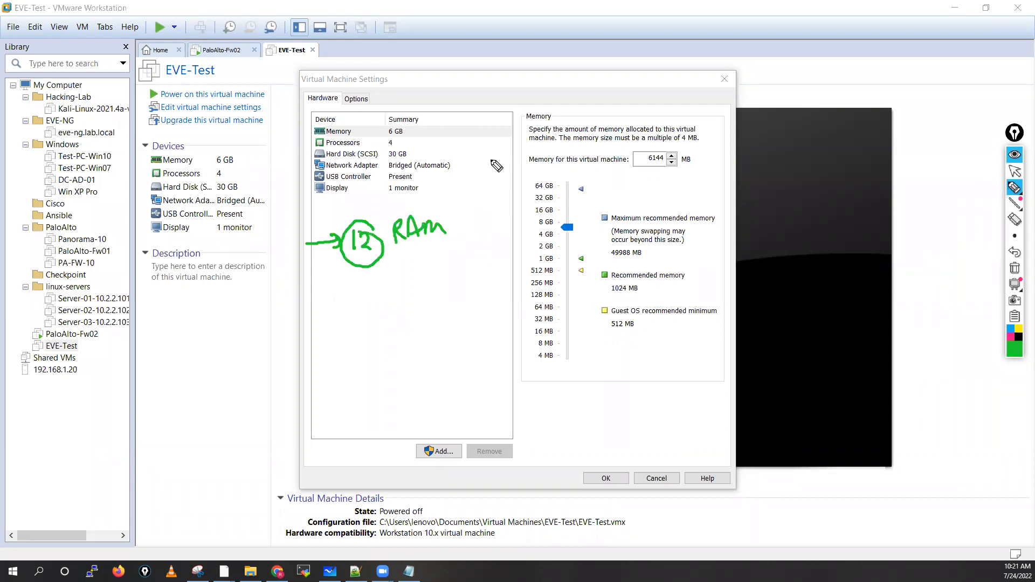
drag(491, 162, 493, 182)
drag(502, 165, 494, 151)
drag(369, 303, 353, 324)
mouse_move(350, 291)
mouse_down()
mouse_move(370, 290)
mouse_move(369, 301)
mouse_move(354, 291)
mouse_up()
drag(399, 318, 496, 298)
mouse_move(507, 282)
mouse_down()
mouse_move(508, 297)
mouse_move(510, 277)
mouse_up()
drag(506, 262, 526, 275)
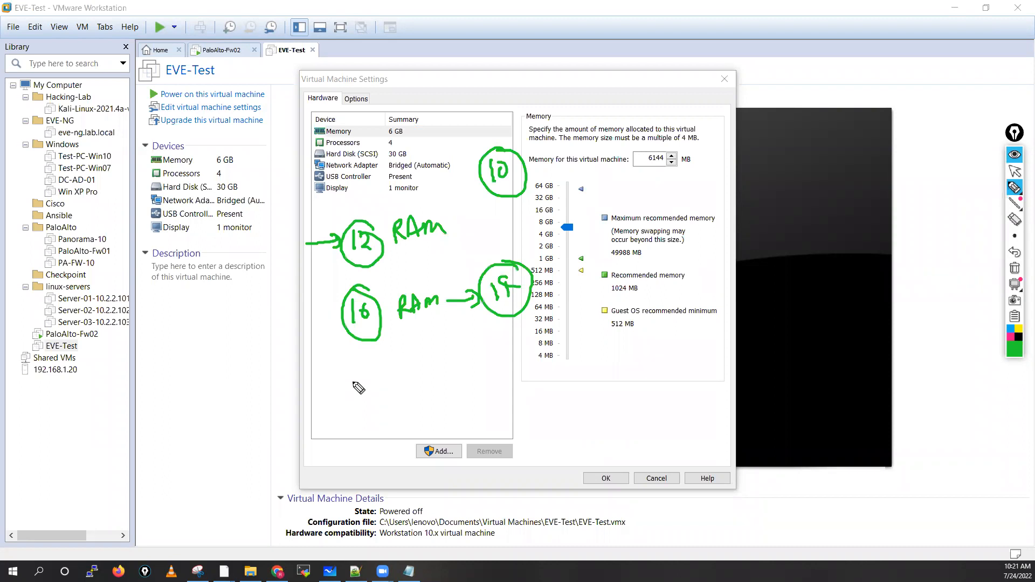
Step: Handwrite sizes 24, 20 and 32, then clear all green annotations and stop drawing
drag(349, 382, 371, 397)
drag(368, 377, 384, 385)
drag(377, 377, 377, 399)
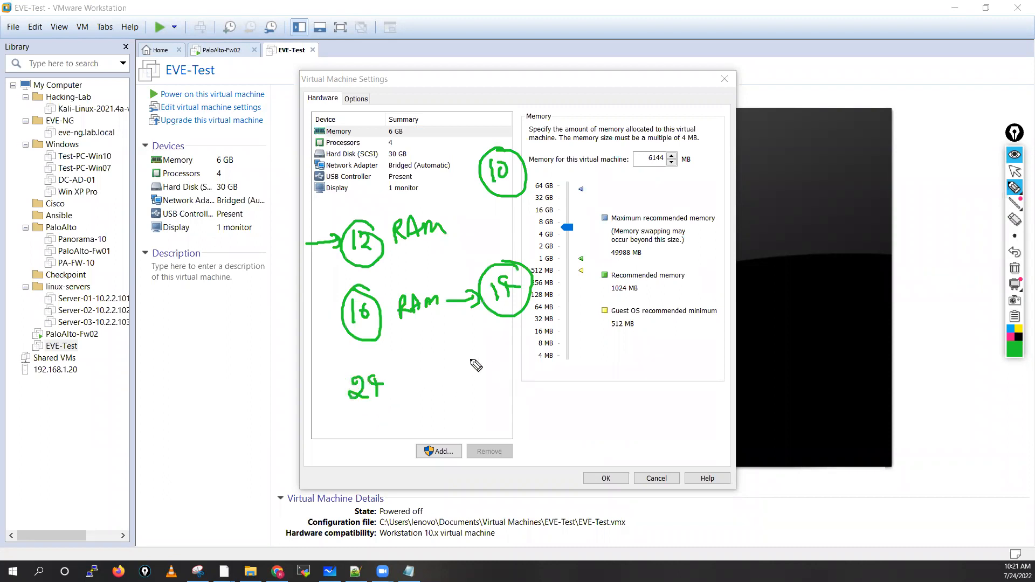
drag(387, 371, 372, 367)
mouse_move(423, 359)
mouse_down()
mouse_move(422, 387)
mouse_move(446, 372)
mouse_move(508, 376)
mouse_up()
drag(513, 359, 516, 348)
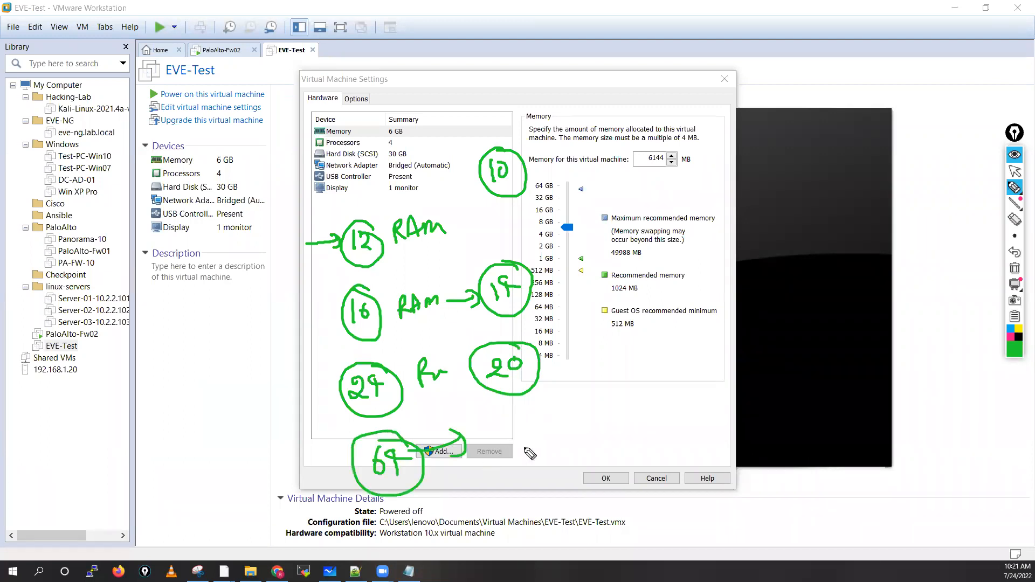
drag(496, 429, 500, 447)
mouse_move(517, 431)
mouse_down()
mouse_move(534, 440)
mouse_move(533, 415)
mouse_up()
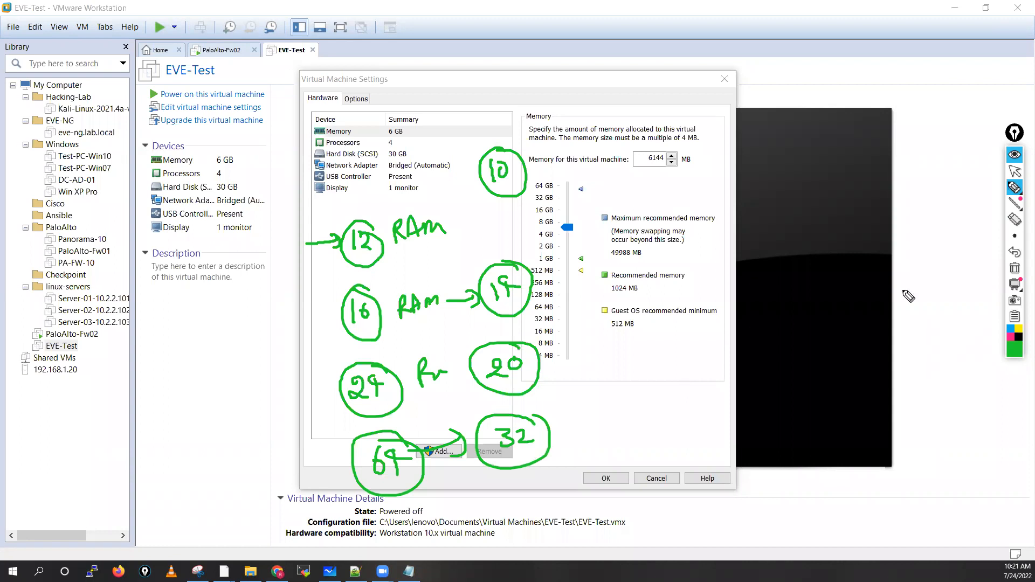
click(1015, 268)
click(1014, 171)
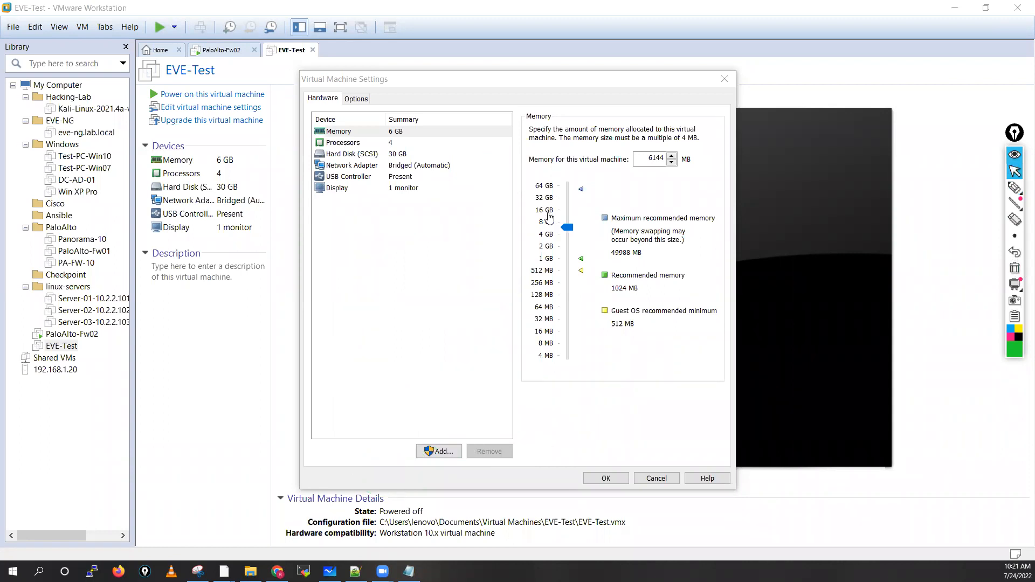
Step: Set EVE-Test's memory to 10240 MB
drag(566, 227, 549, 202)
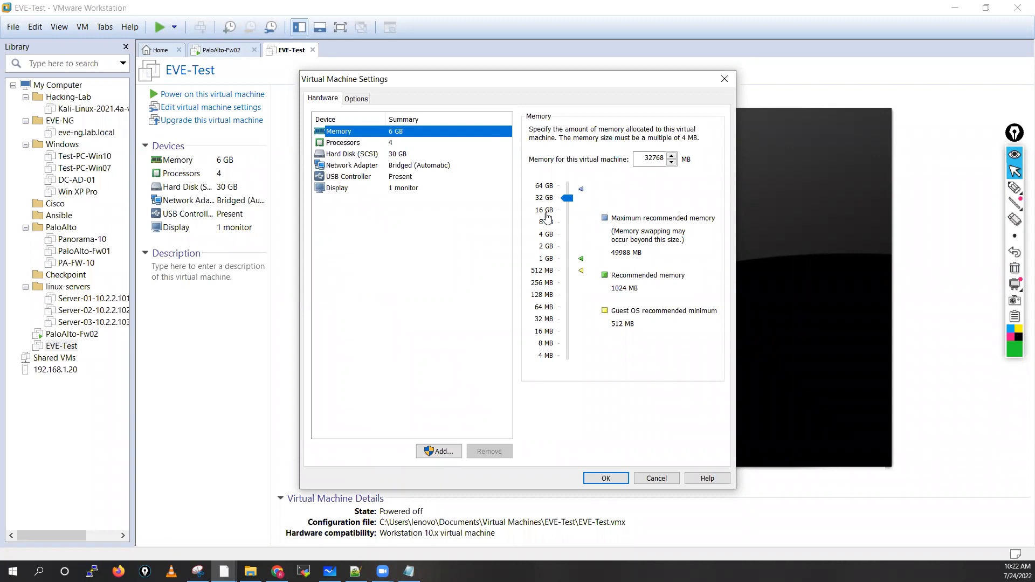
click(547, 214)
click(665, 160)
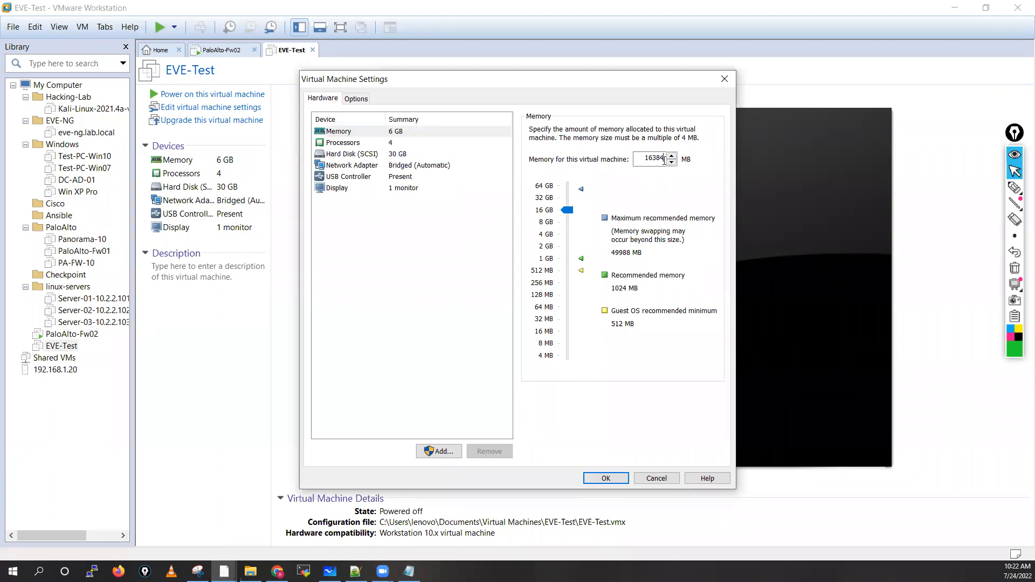
key(BackSpace)
key(BackSpace)
key(BackSpace)
key(BackSpace)
key(BackSpace)
text(10240)
click(547, 212)
key(BackSpace)
key(BackSpace)
key(BackSpace)
text(240)
Step: Enable Virtualize Intel VT-x/EPT or AMD-V/RVI for the processors, then select the hard disk settings
click(398, 143)
key(Up)
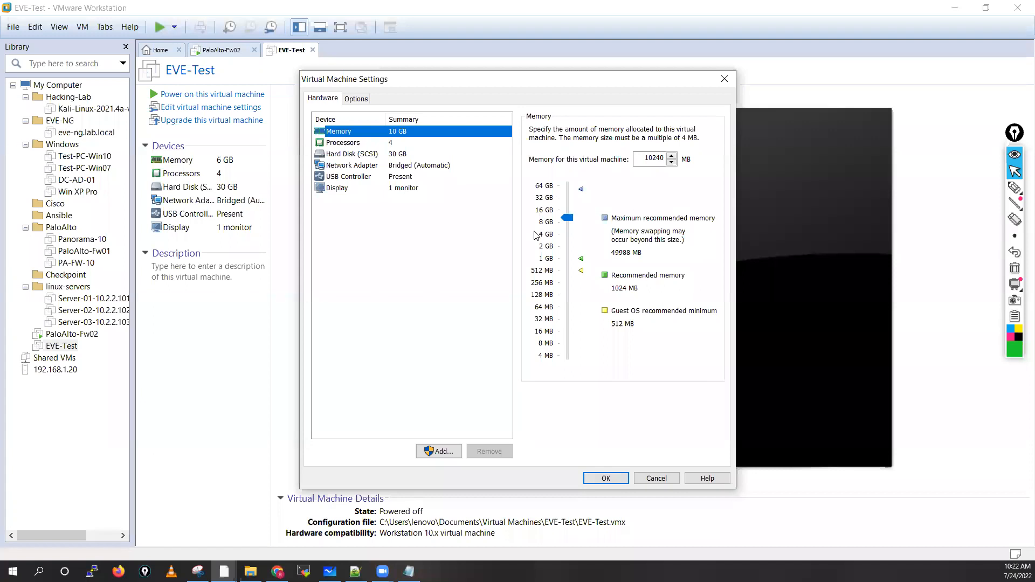
key(Down)
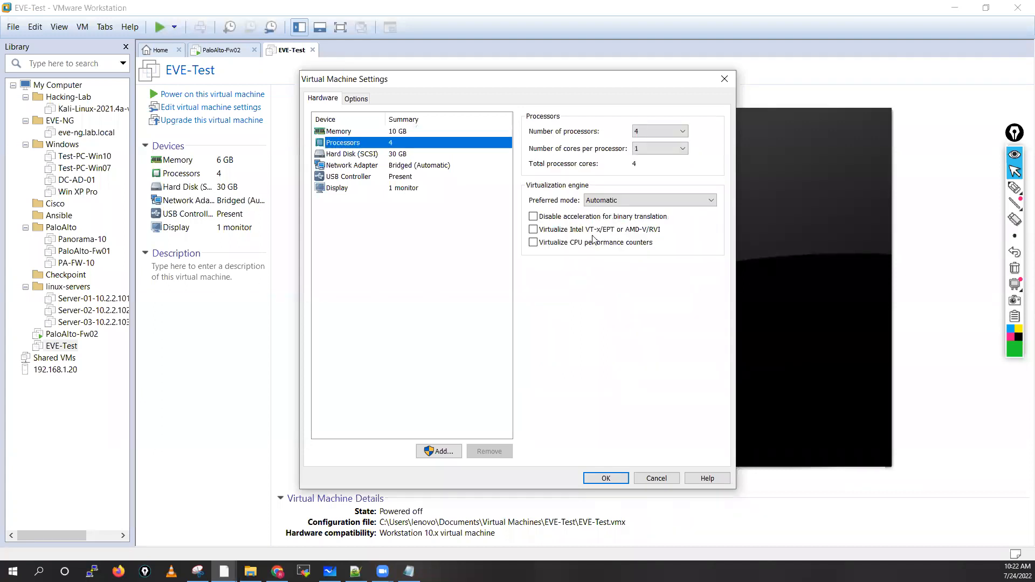
click(622, 232)
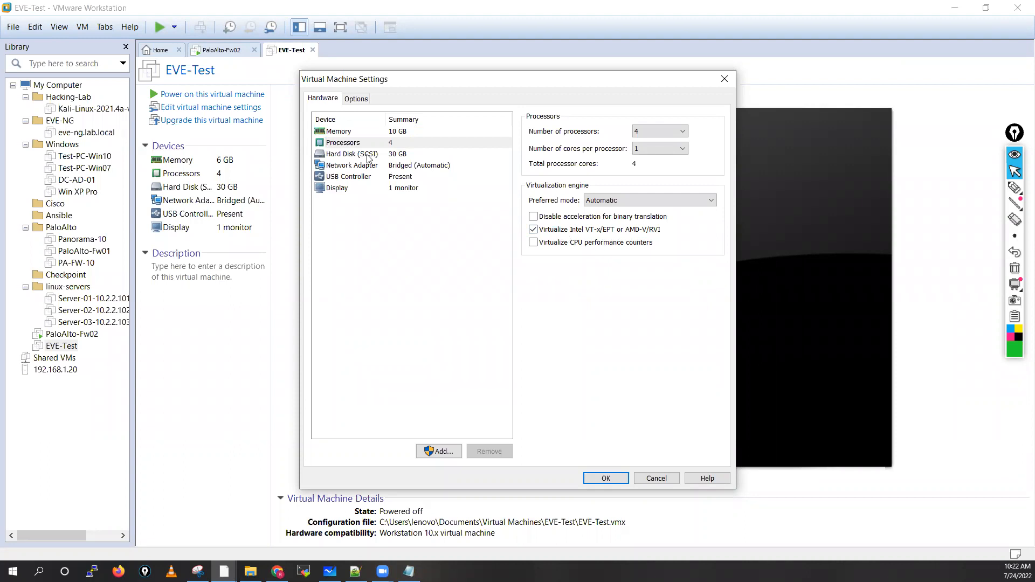
click(398, 156)
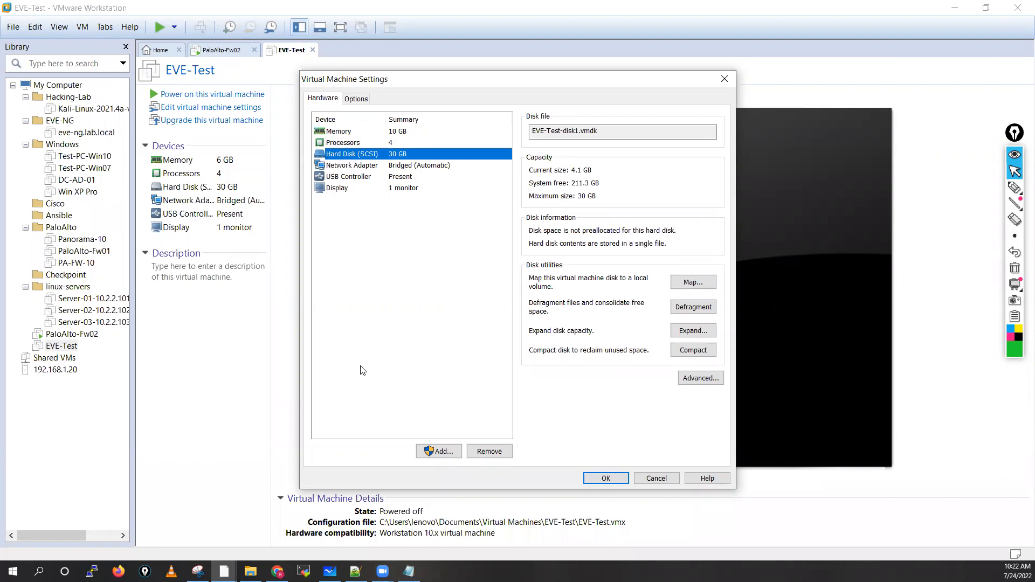
click(444, 453)
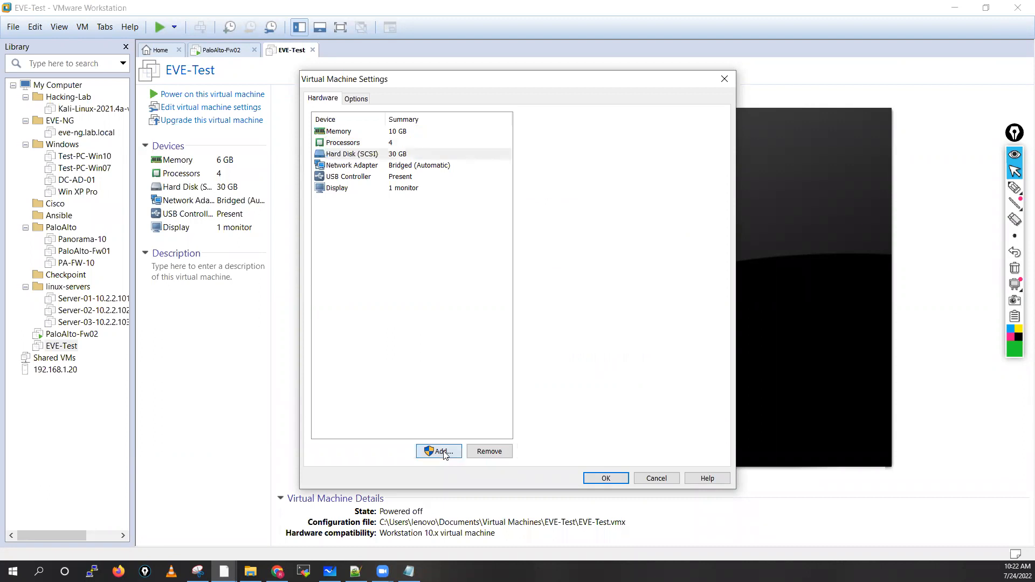
Step: Add a new 100 GB SCSI virtual disk, stored as a single file
click(443, 452)
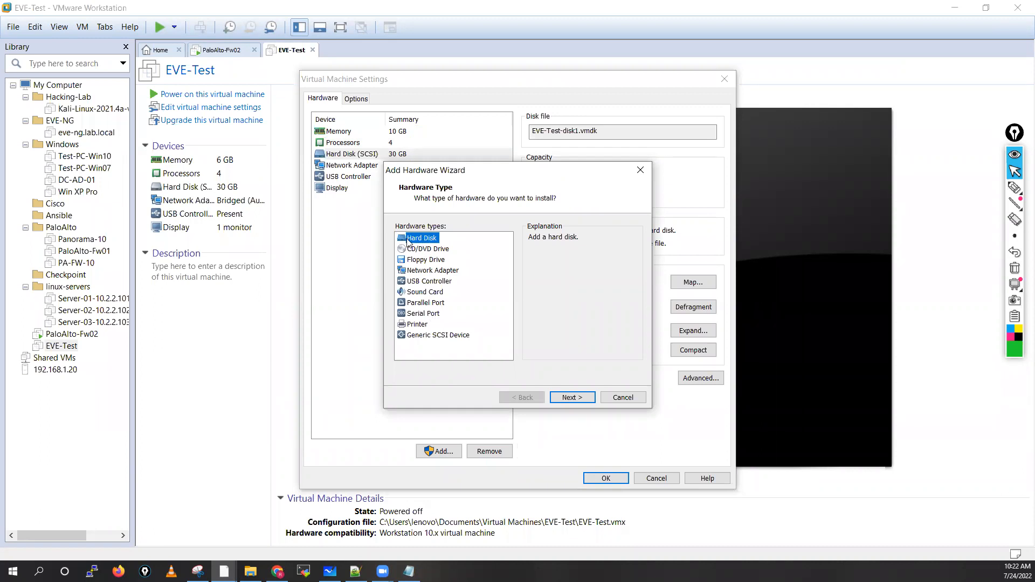
click(564, 400)
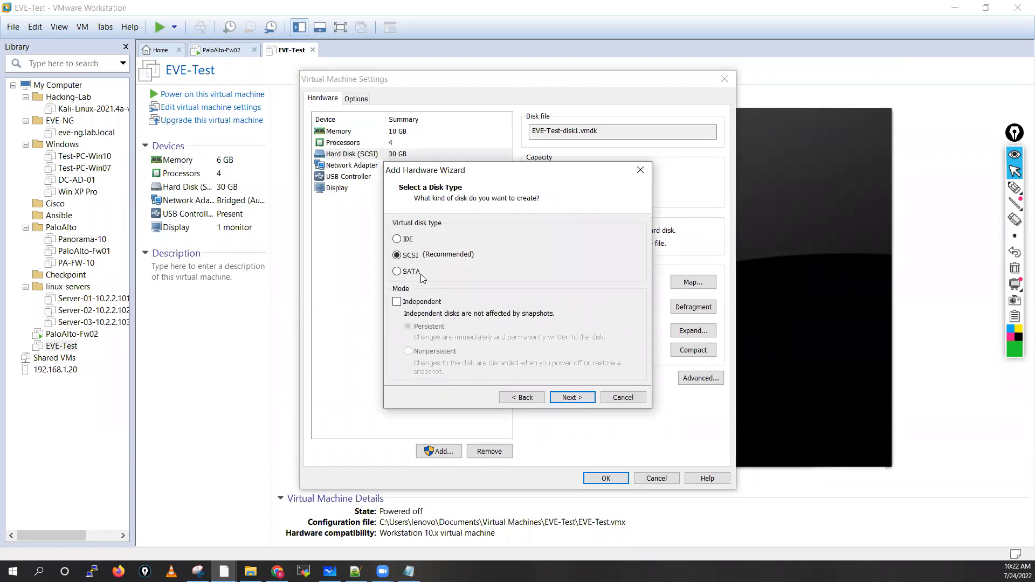
click(571, 397)
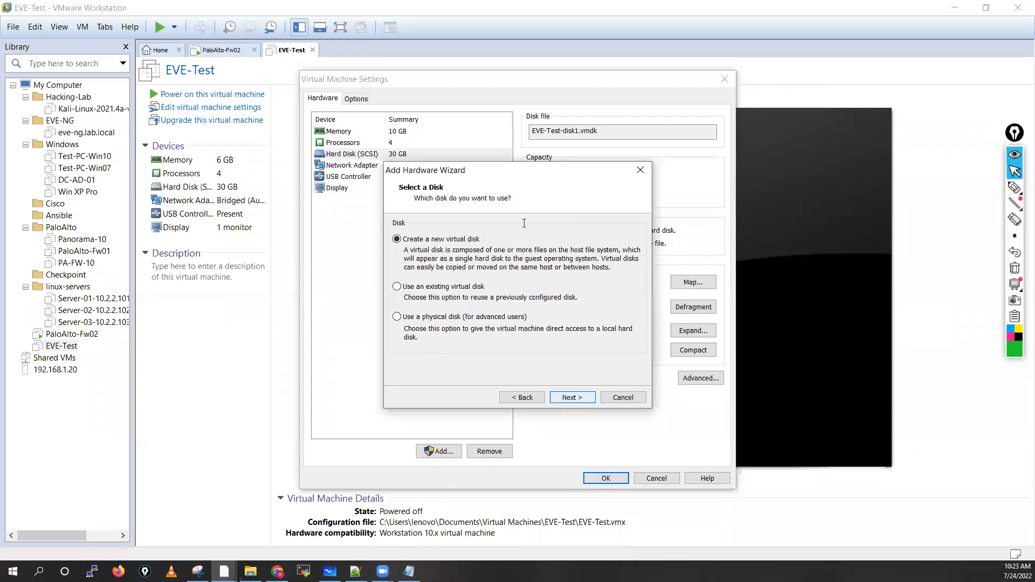
key(Return)
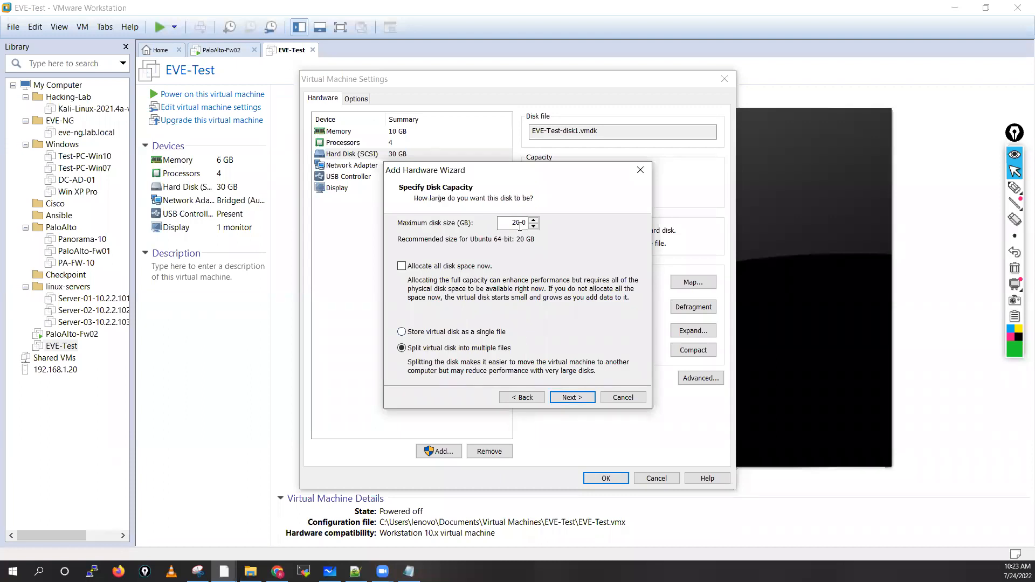
click(401, 332)
click(519, 222)
text(0)
key(BackSpace)
key(BackSpace)
key(BackSpace)
text(100)
click(569, 399)
click(572, 398)
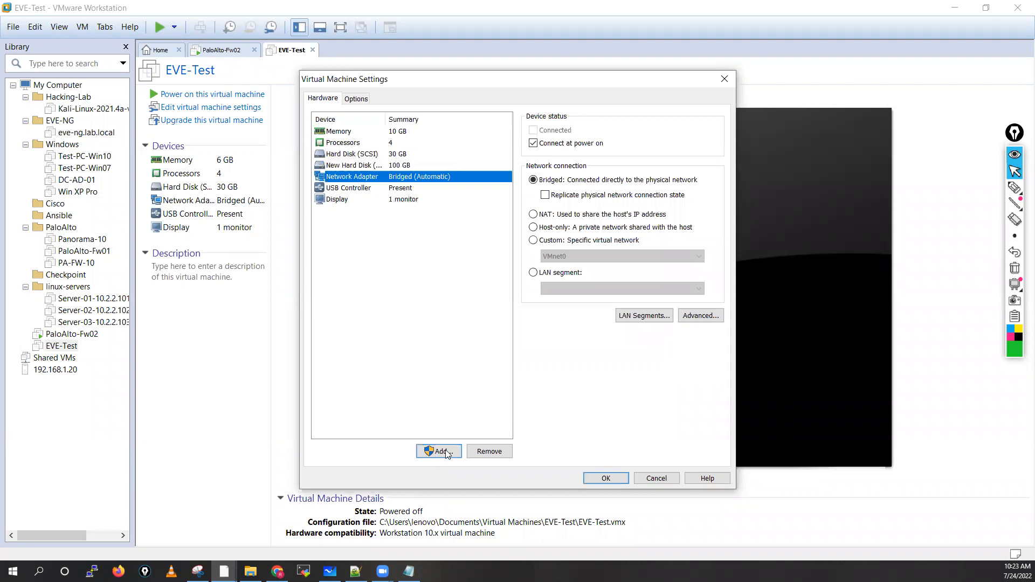
Step: Add three more network adapters to EVE-Test
key(Tab)
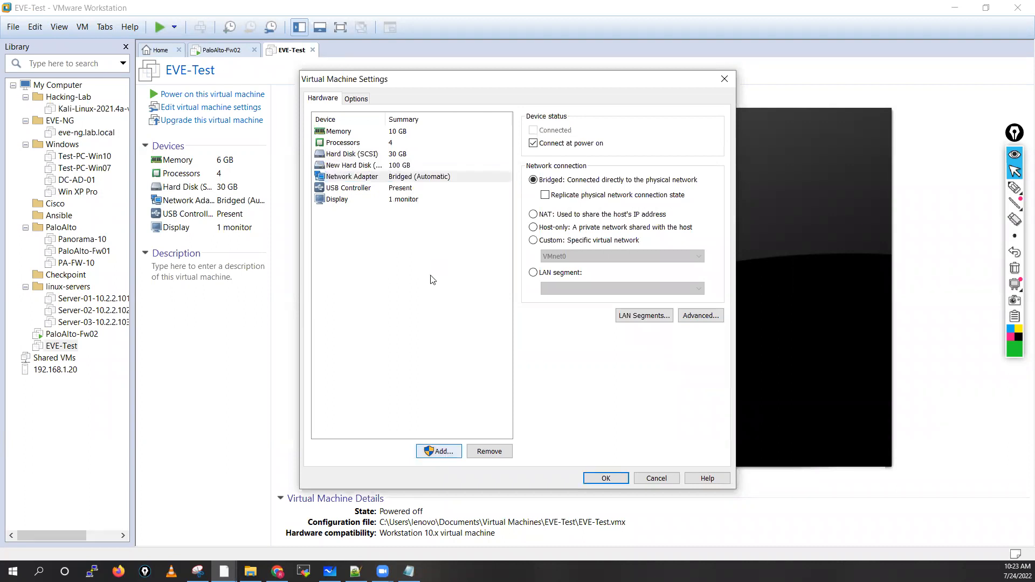
key(Return)
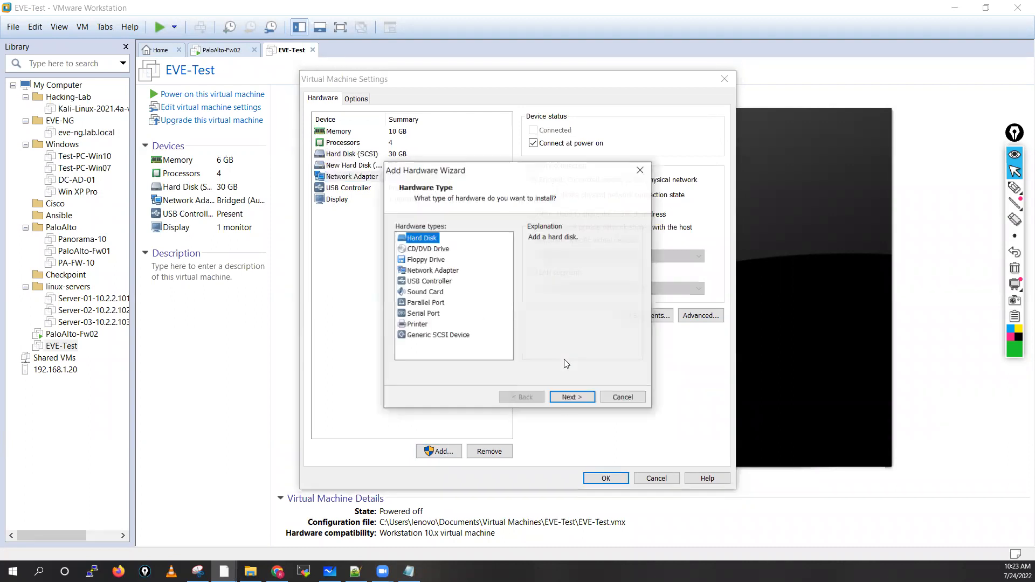
key(n)
key(Return)
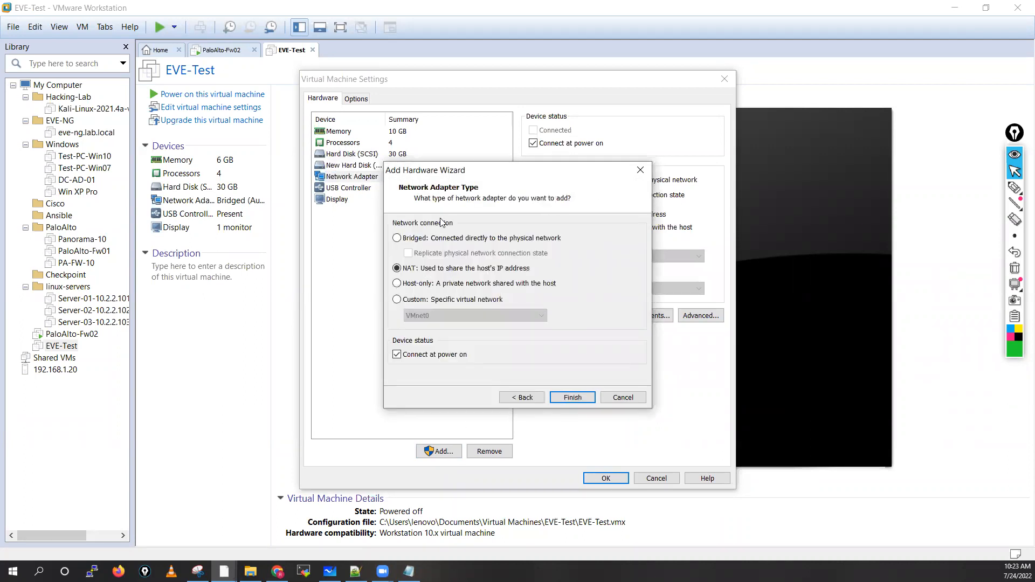
key(Return)
key(Return)
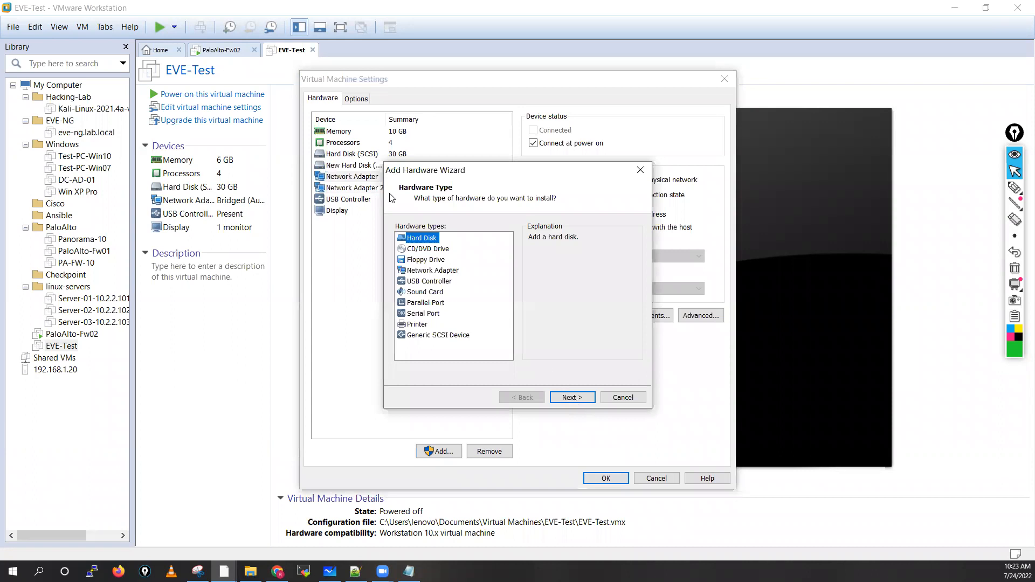
key(n)
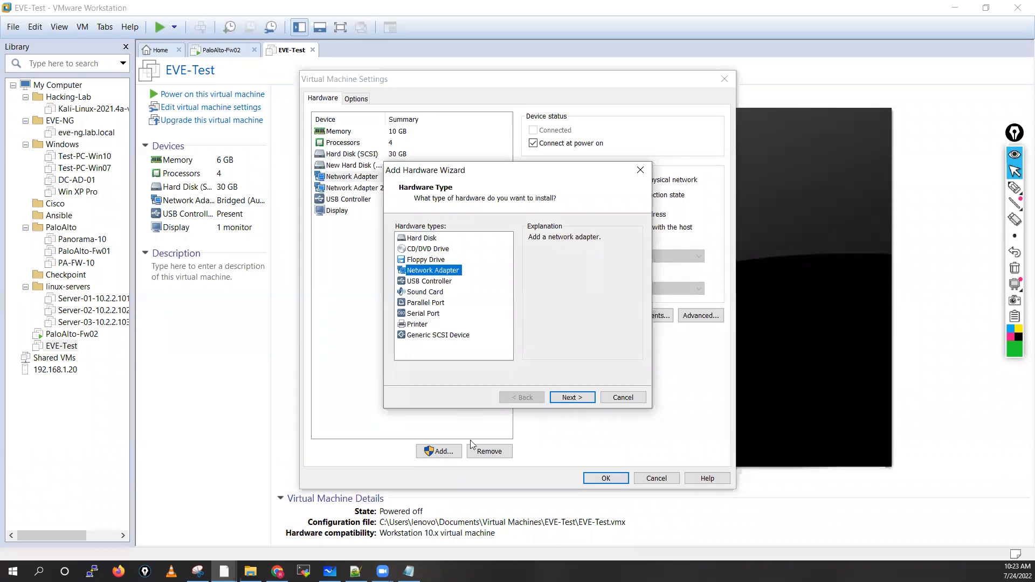
key(Return)
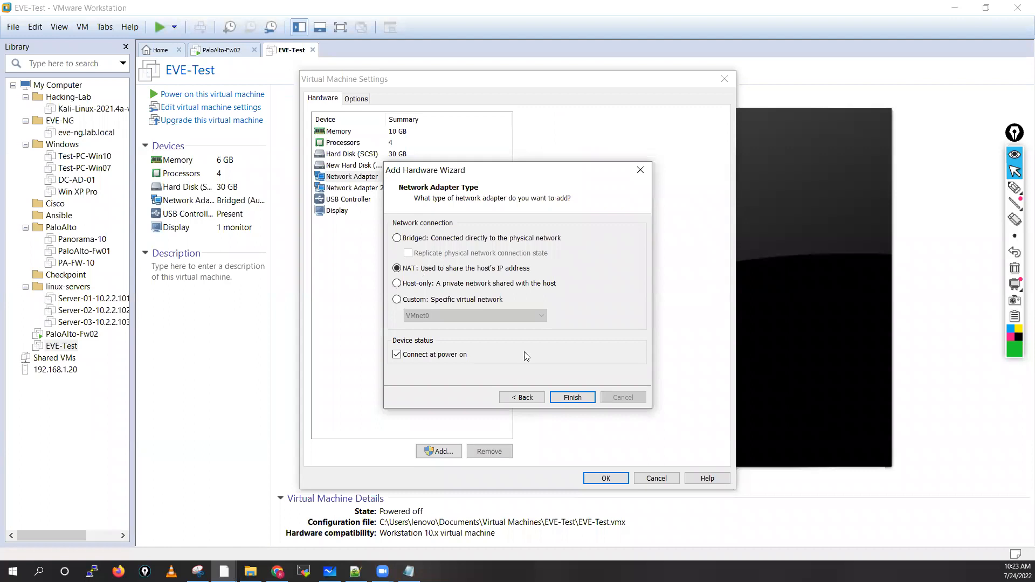
click(575, 394)
click(439, 451)
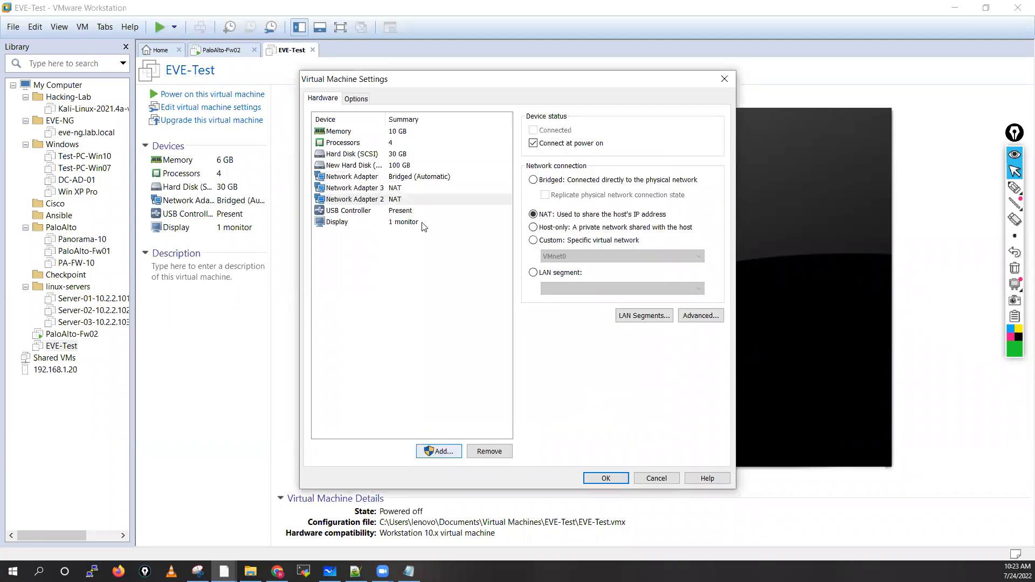
key(n)
key(Return)
key(Return)
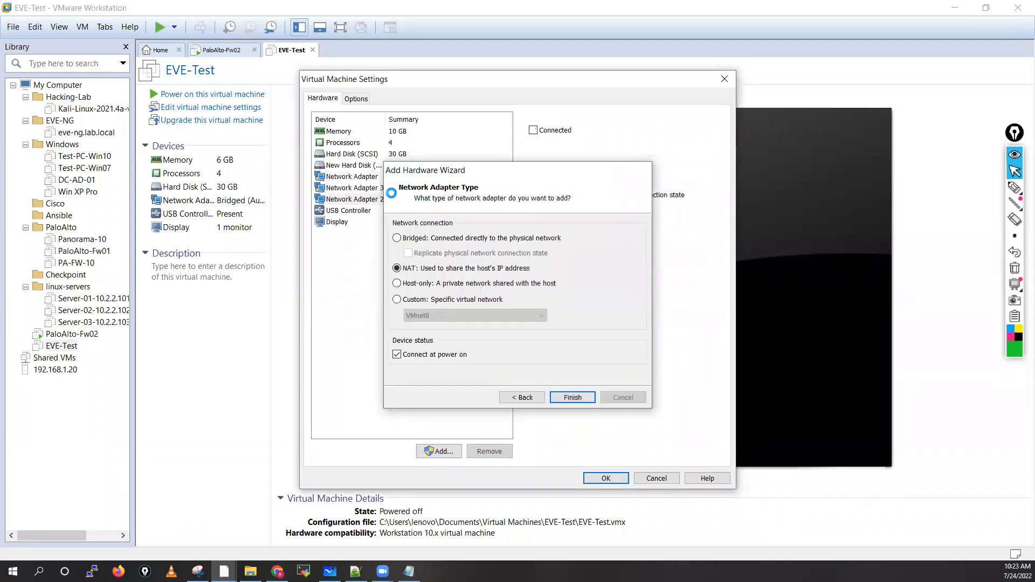
Step: Set the adapters to NAT, bridged, VMnet1 and VMnet2, and save the settings
click(396, 211)
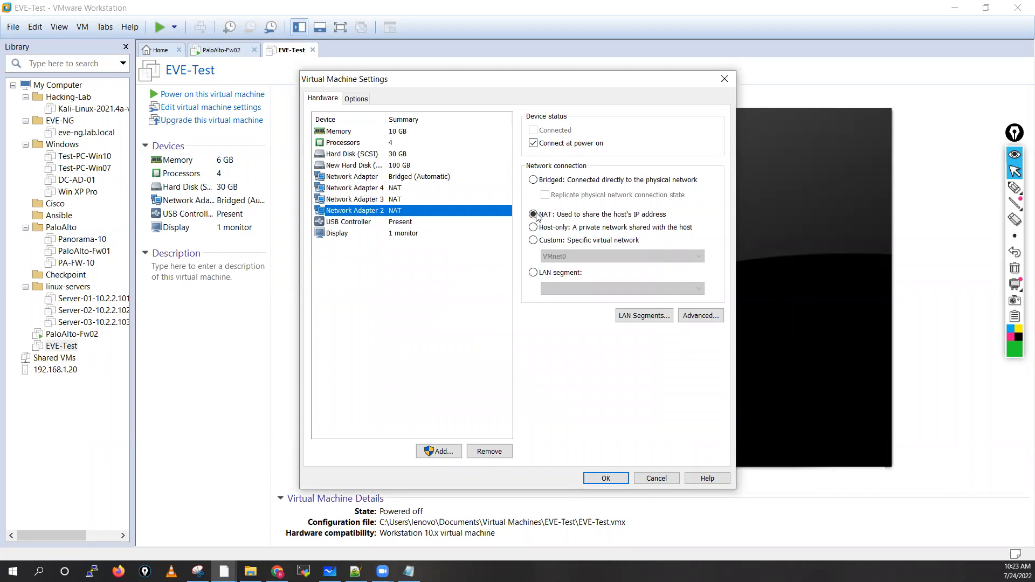
click(534, 215)
click(388, 189)
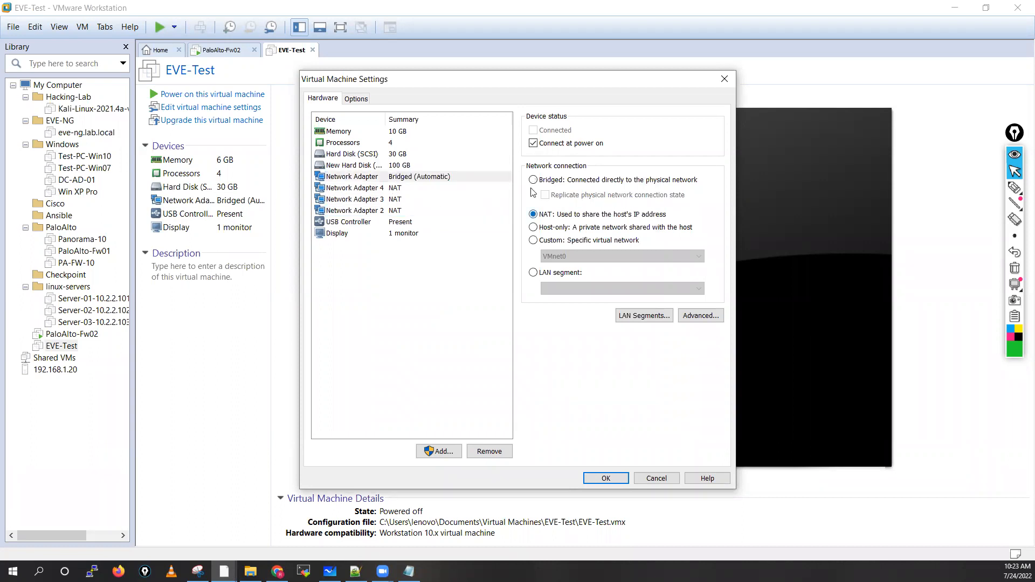
click(534, 180)
click(379, 201)
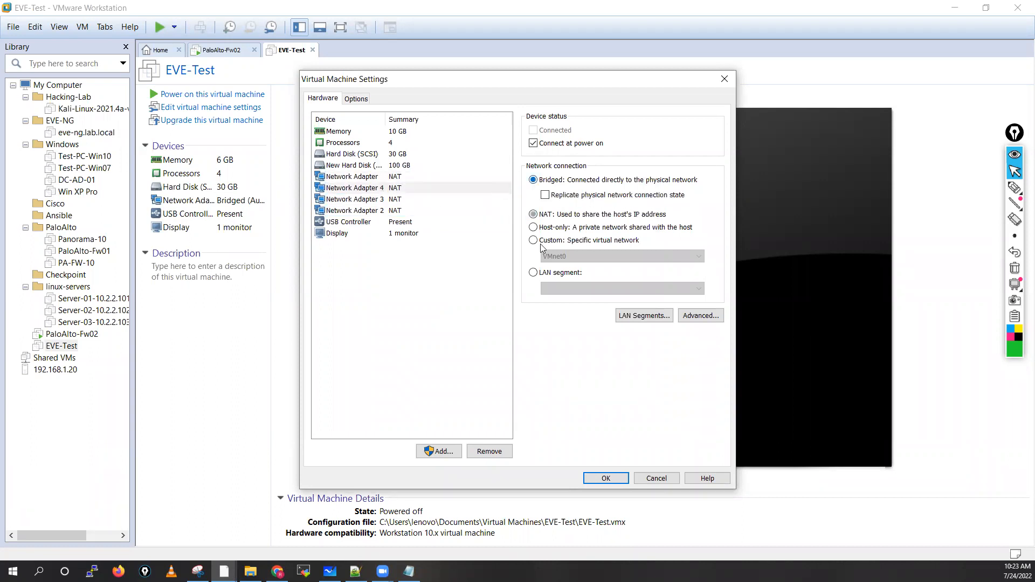
click(533, 240)
click(576, 276)
click(397, 211)
click(534, 240)
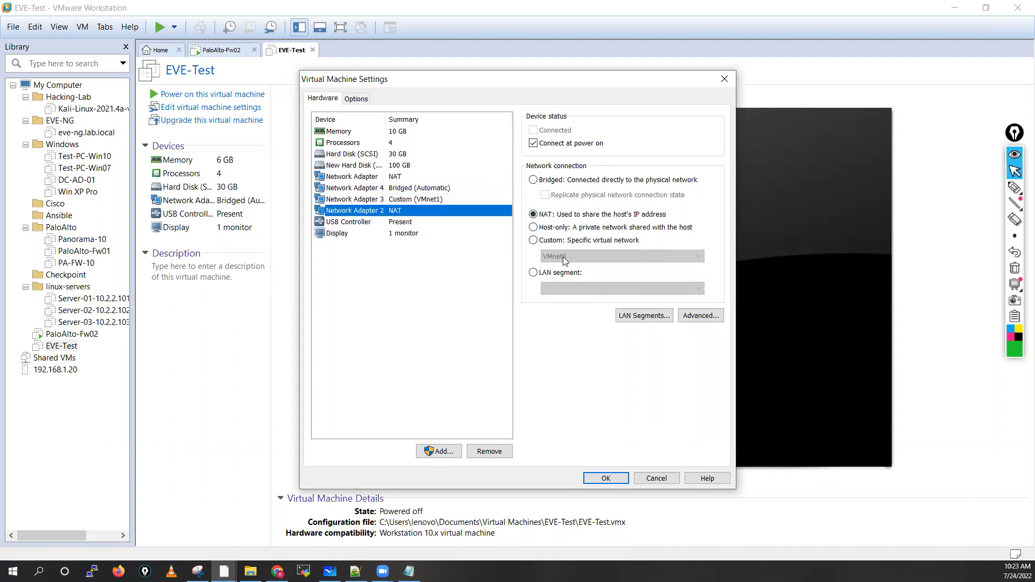
click(566, 257)
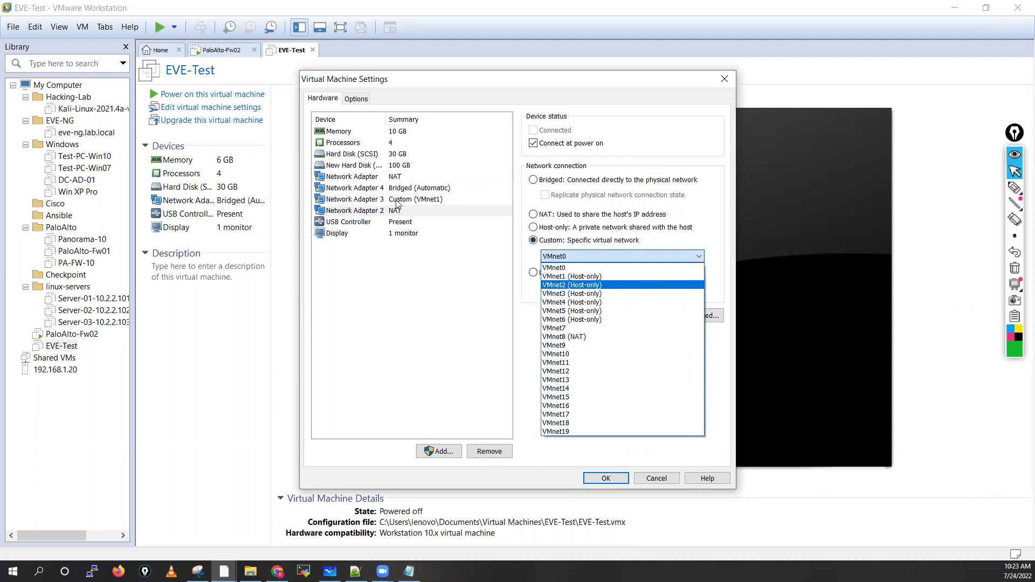
key(Return)
click(357, 200)
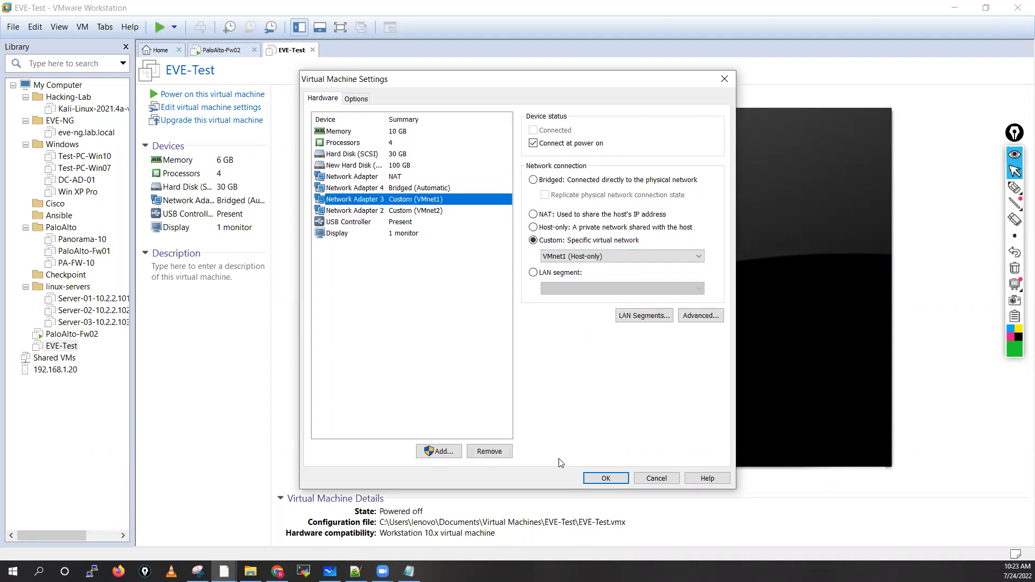
click(605, 478)
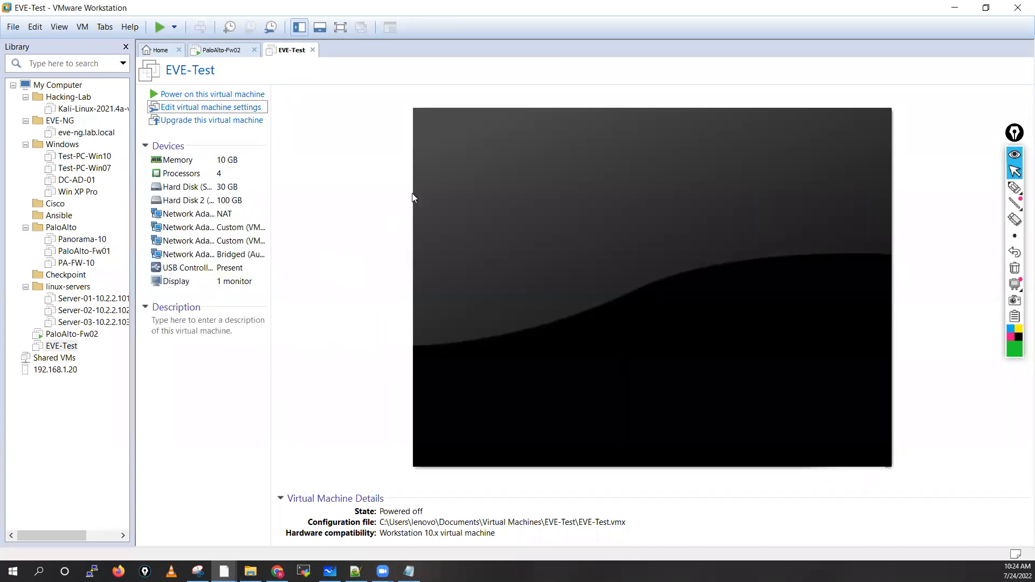
Step: Recheck the adapters, put Network Adapter 4 on VMnet2, save, and power on EVE-Test
click(396, 178)
click(439, 189)
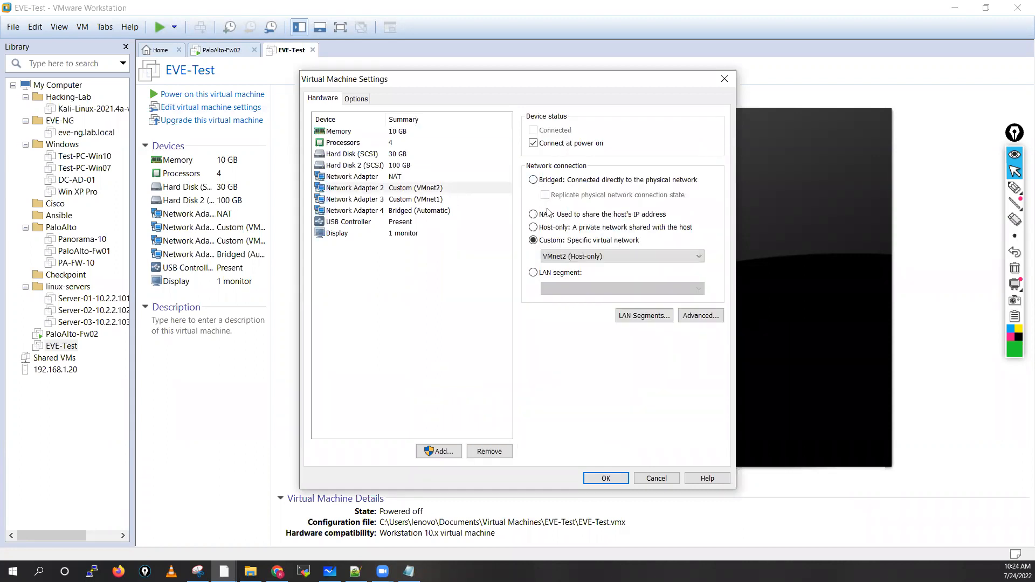
click(412, 201)
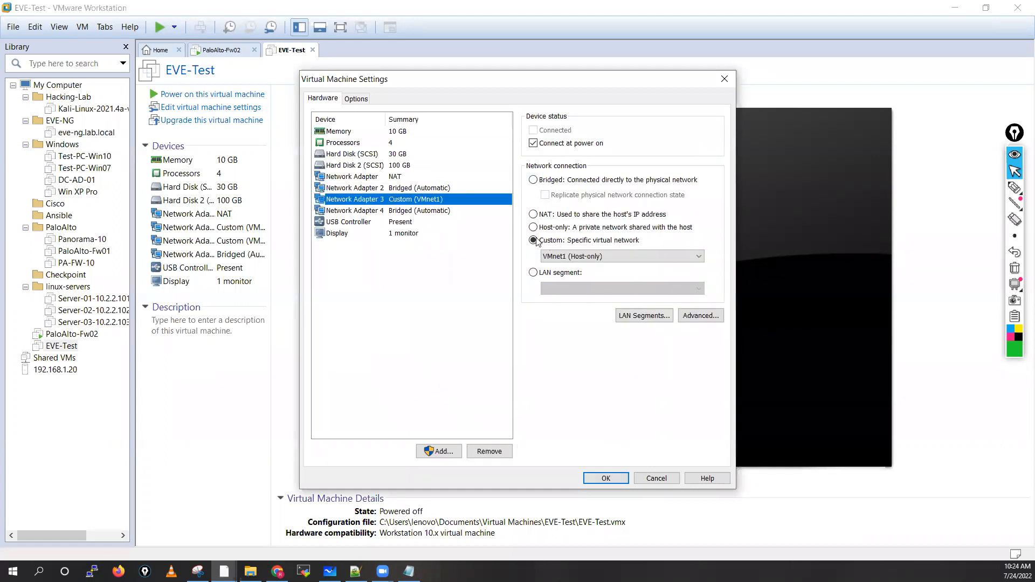
click(411, 211)
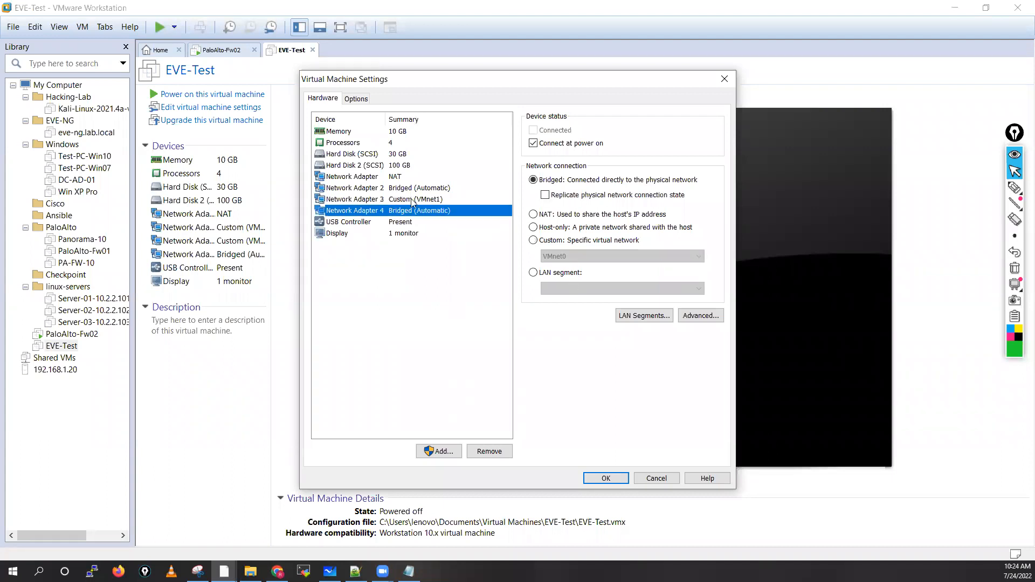
click(533, 240)
click(622, 256)
click(571, 286)
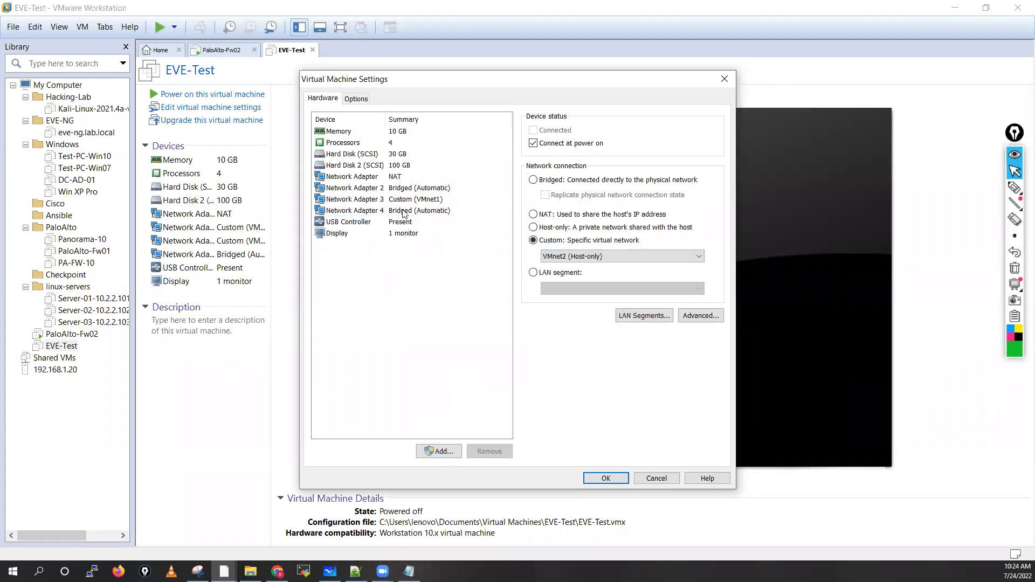
click(403, 176)
click(604, 476)
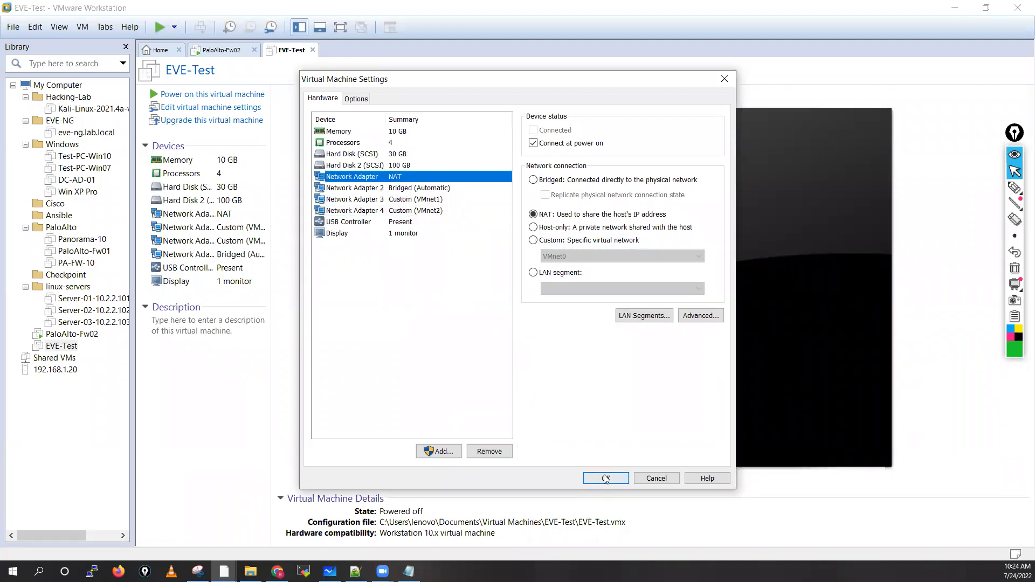
click(277, 190)
key(Return)
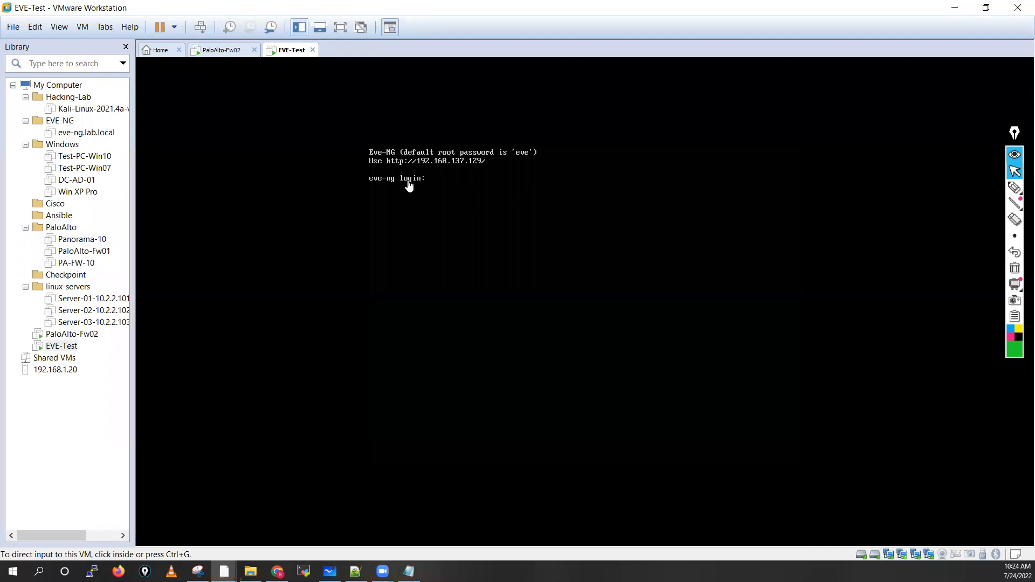
Step: Log in as root at the eve-ng console login prompt
key(ctrl+g)
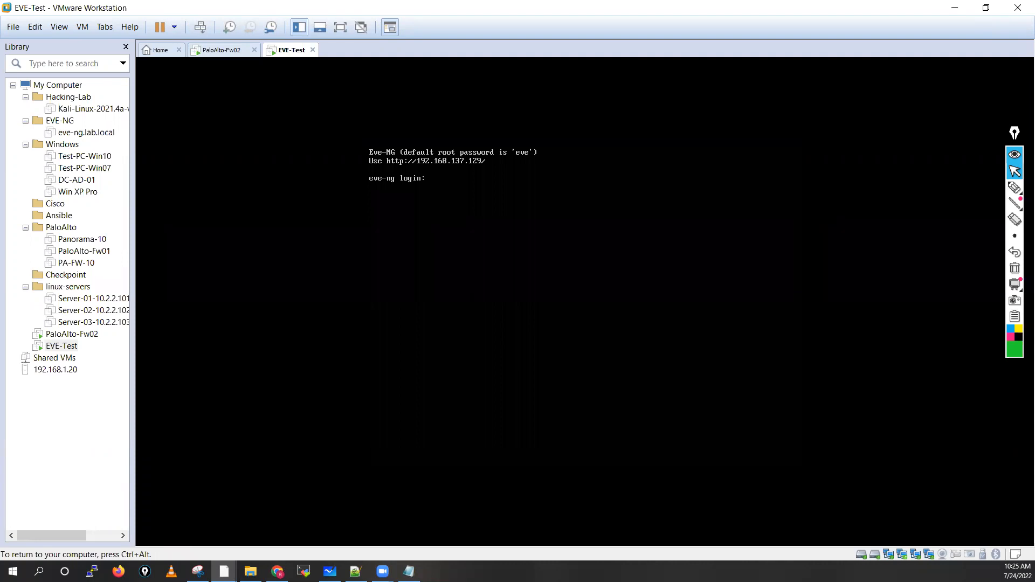
text(root)
key(Return)
key(Return)
Step: Handwrite the login credentials on screen, clear the notes, then submit the root password
key(ctrl+alt)
key(ctrl+shift+3)
mouse_move(605, 107)
mouse_down()
mouse_move(628, 111)
mouse_move(631, 100)
mouse_up()
drag(638, 105, 656, 110)
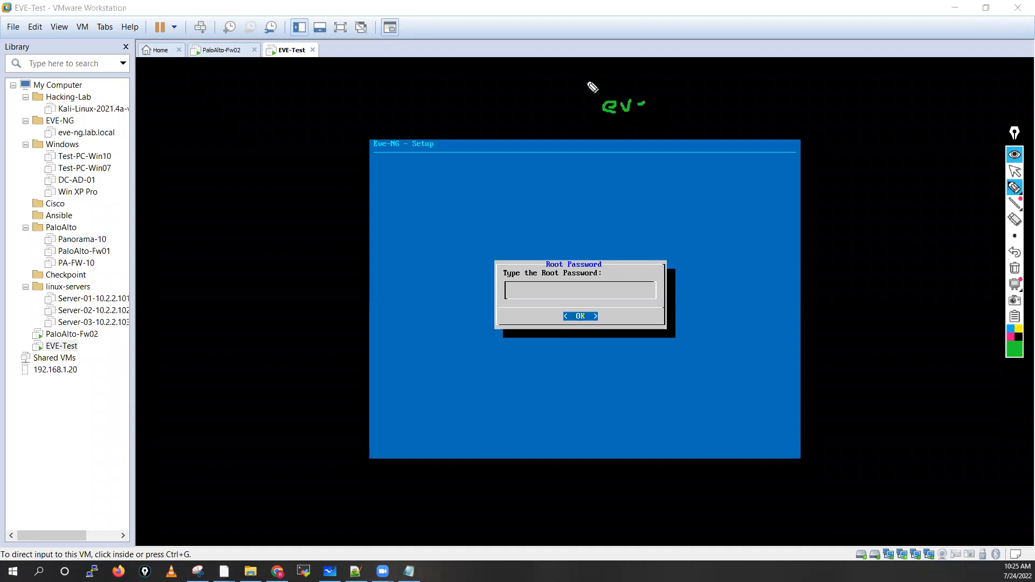
drag(588, 92, 627, 81)
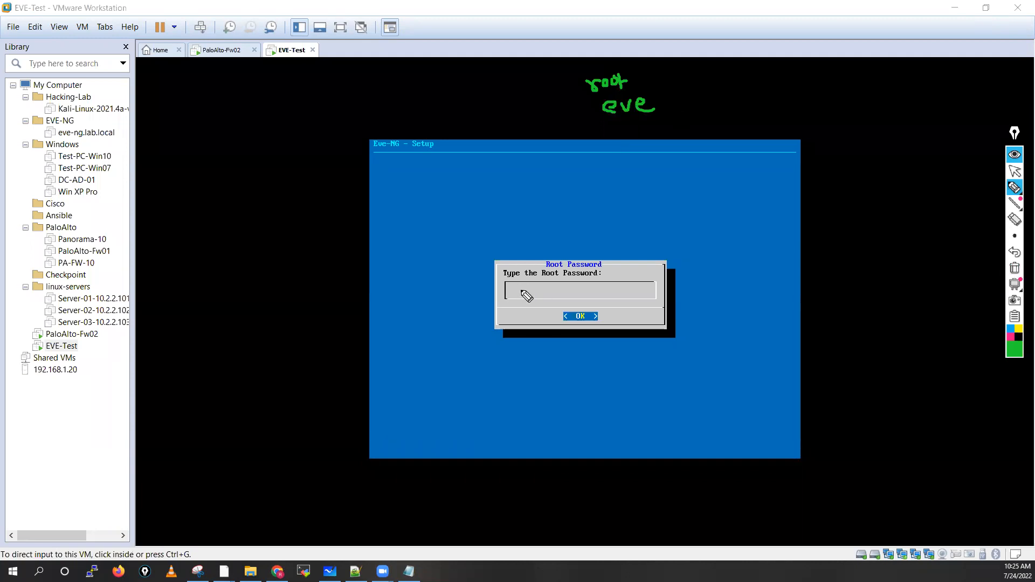
drag(515, 291, 538, 289)
drag(539, 291, 546, 294)
click(1014, 172)
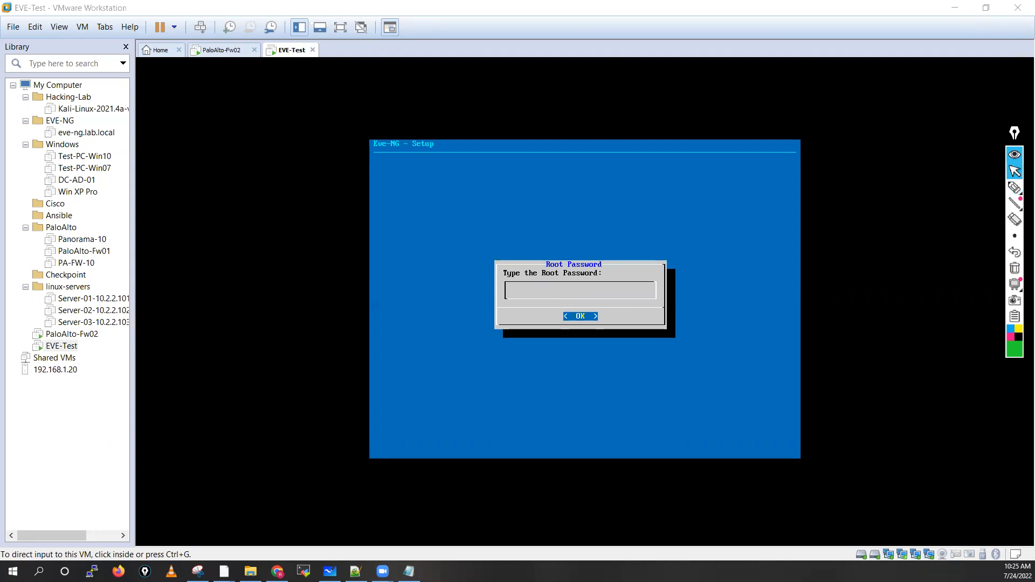
key(ctrl+g)
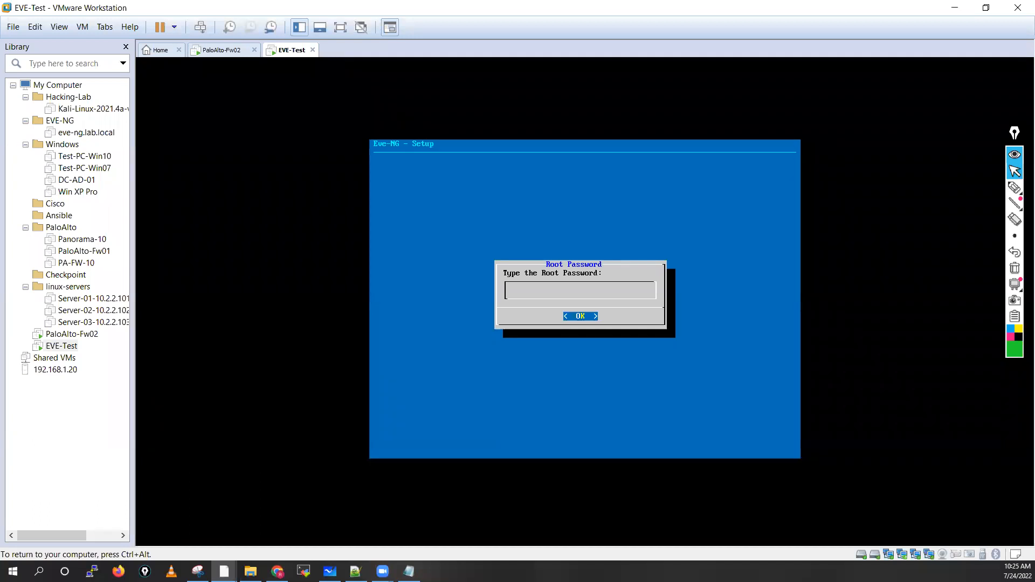
key(Return)
key(Return)
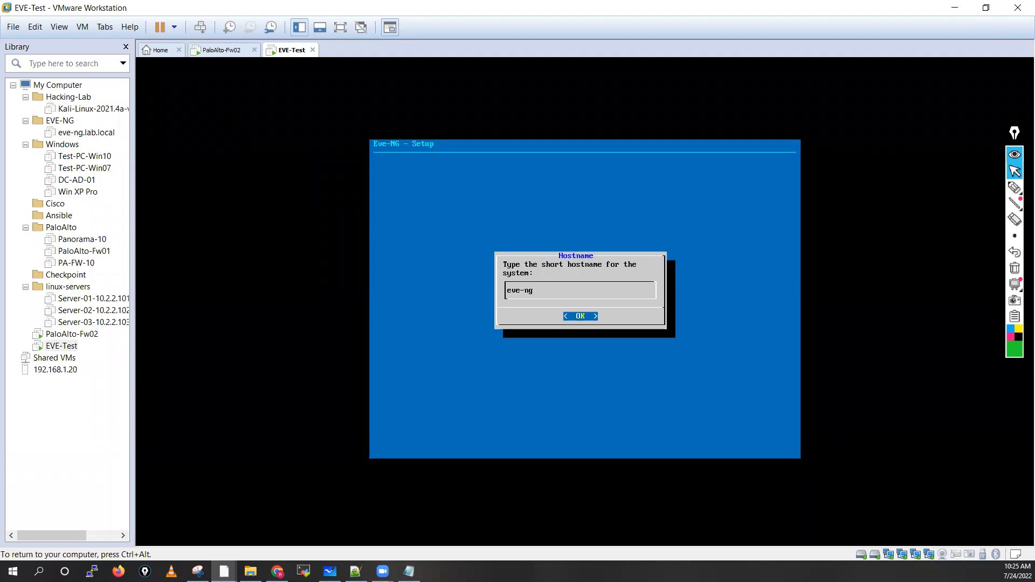
Step: Accept hostname eve-ng and choose static addressing for the management network
key(Return)
key(Return)
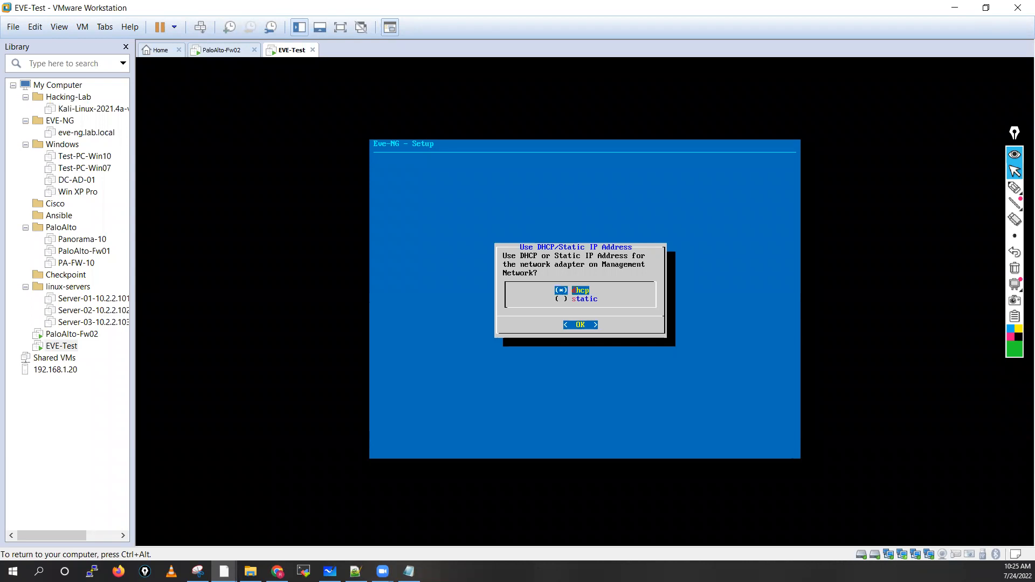
key(Down)
key(Up)
key(Down)
key(Return)
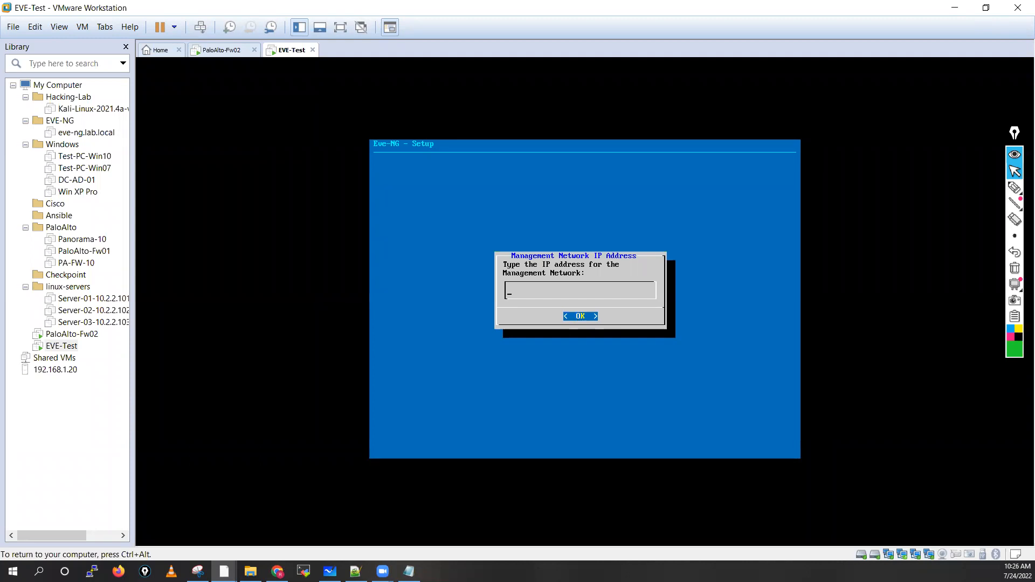
Step: Enter management IP 192.168.137.6 with subnet mask 255.255.255.0
text(192.168.13)
text(50)
key(BackSpace)
key(BackSpace)
text(6)
key(Return)
text(255.255.255.0)
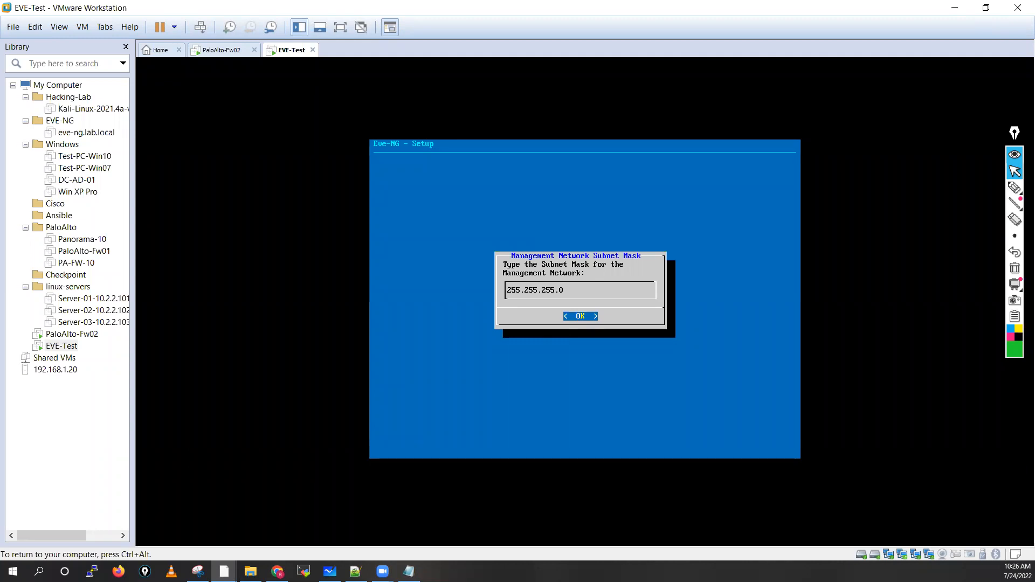
key(Return)
Step: Enter gateway 192.168.137.2 and the primary and secondary DNS servers, leaving NTP empty
text(192.168.137.2)
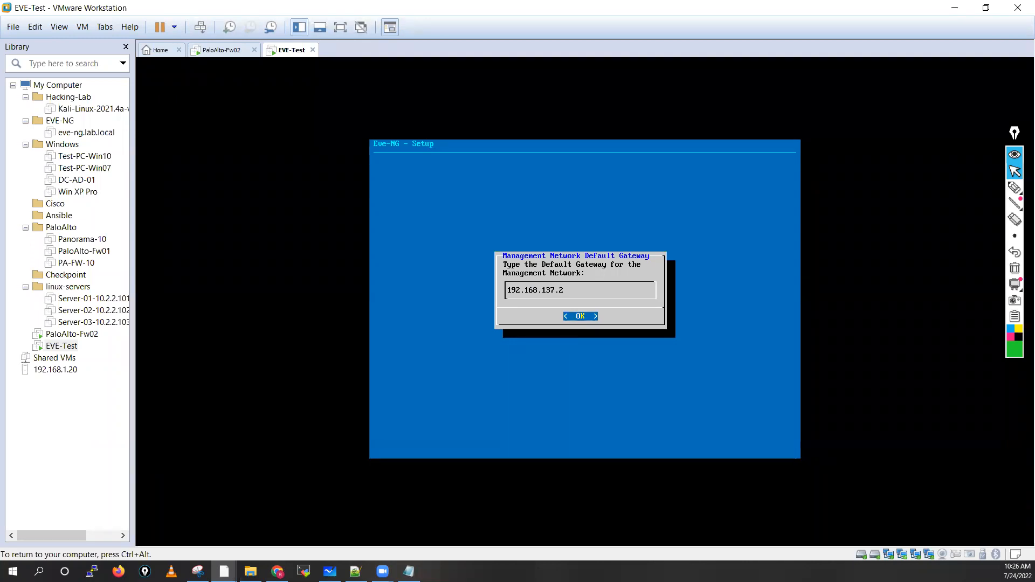
key(Return)
text(8.8.8)
key(Return)
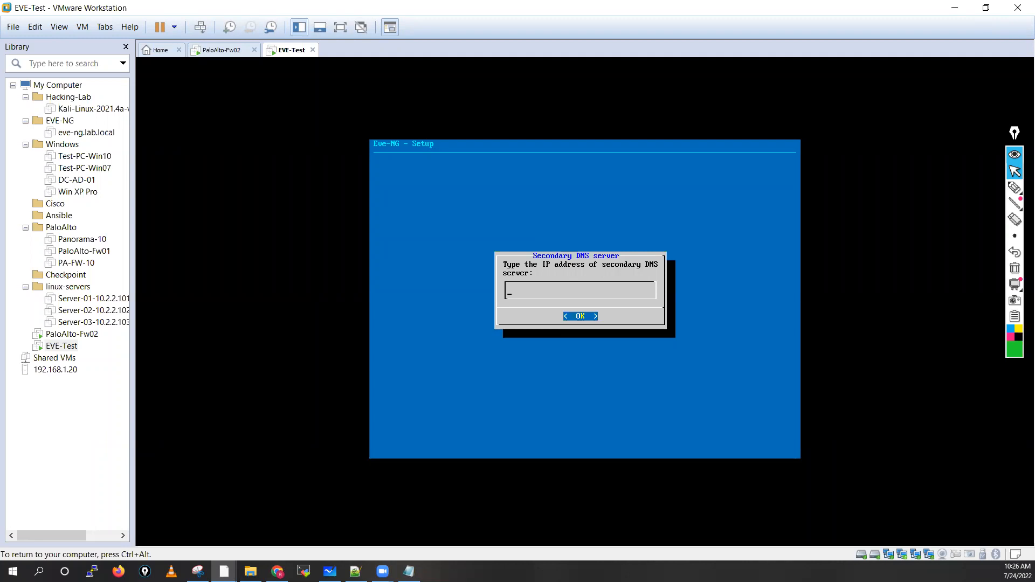
text(4.2.2.)
key(Return)
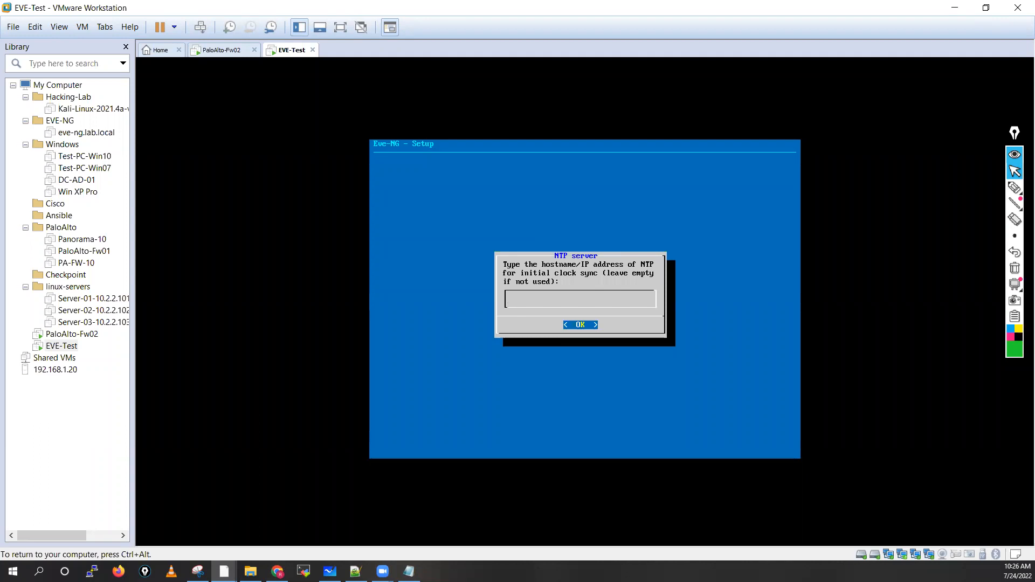
key(Return)
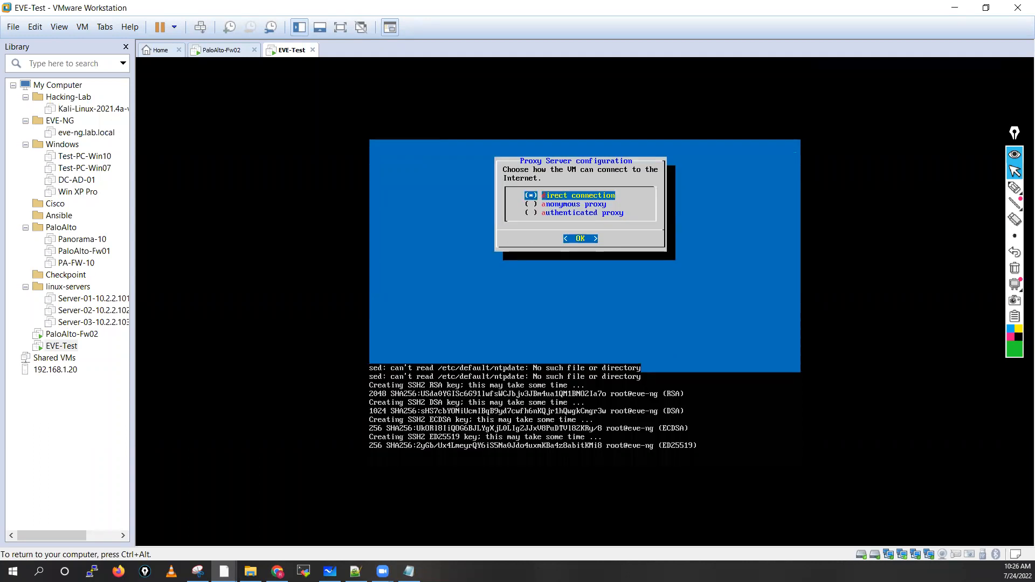
Step: Keep the direct internet connection in the Proxy Server dialog to complete setup
key(Return)
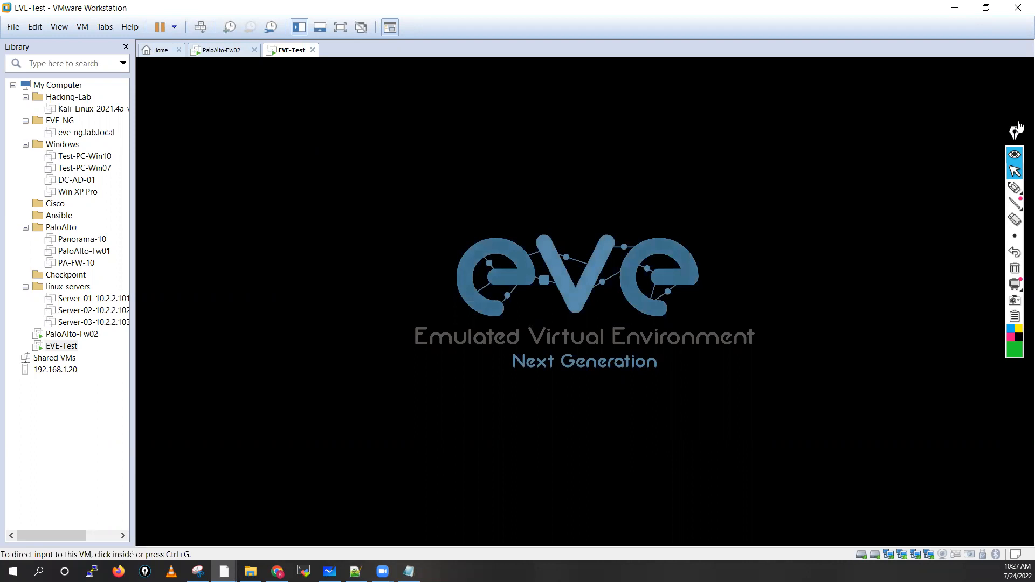
drag(1016, 130, 1019, 124)
mouse_move(1019, 181)
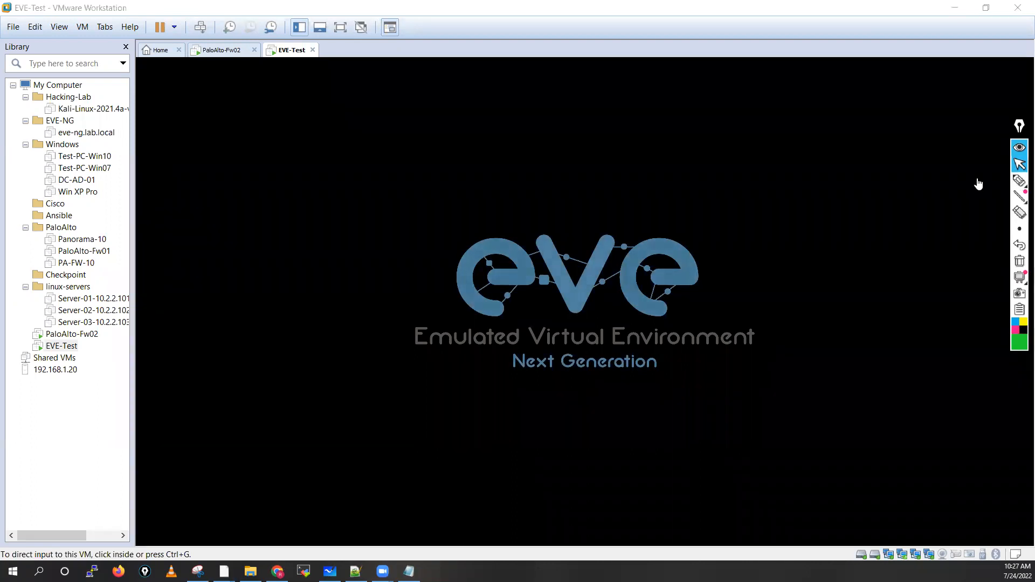
click(975, 181)
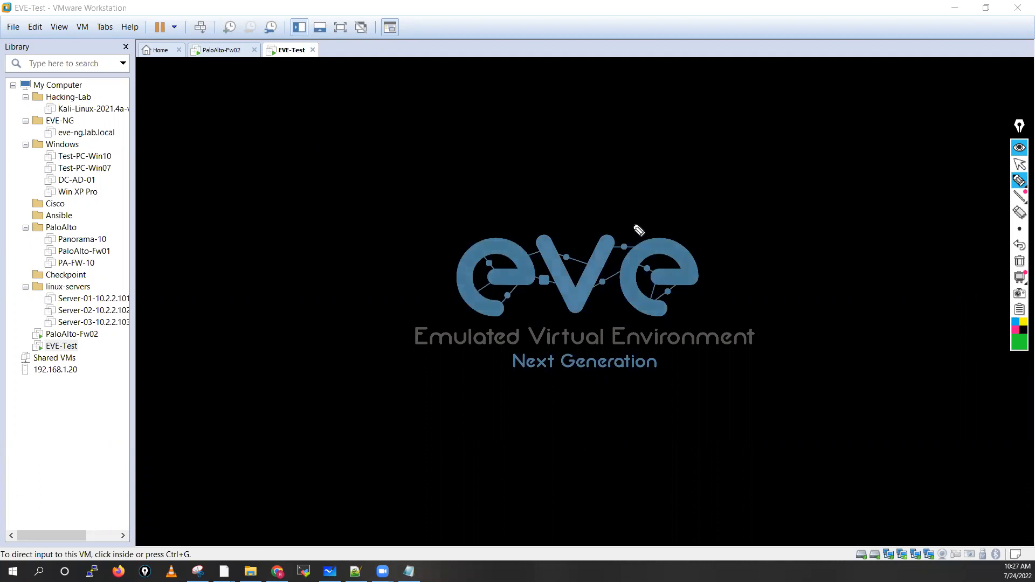
mouse_move(529, 223)
mouse_down()
mouse_move(575, 393)
mouse_move(612, 243)
mouse_up()
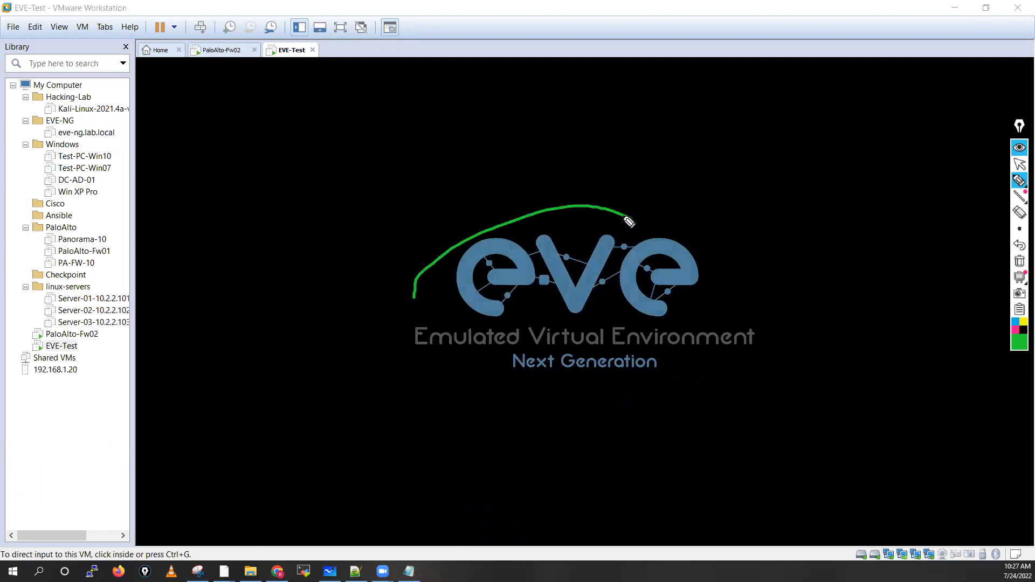
mouse_move(663, 211)
mouse_down()
mouse_move(677, 212)
mouse_move(656, 226)
mouse_up()
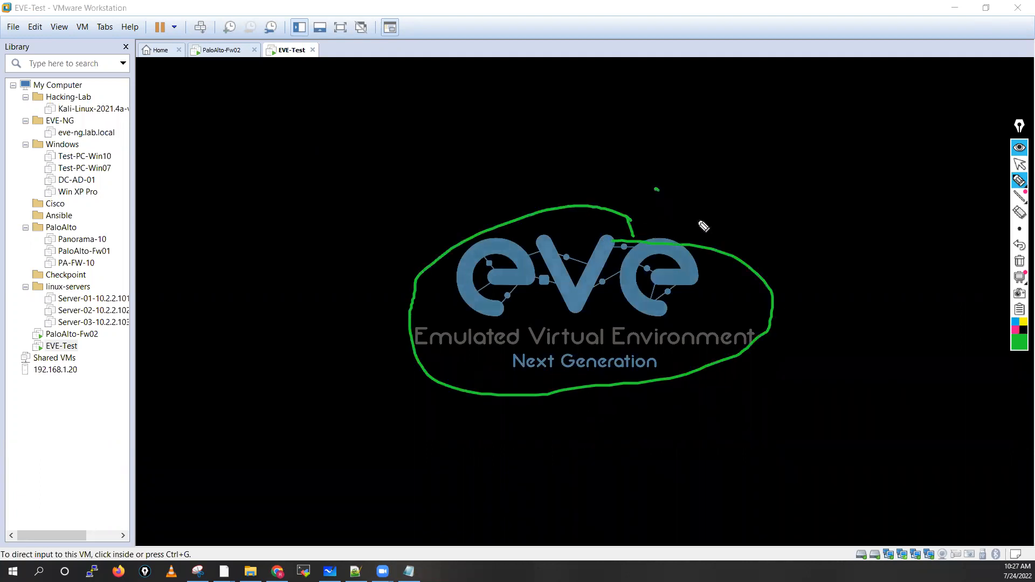
drag(355, 278, 378, 293)
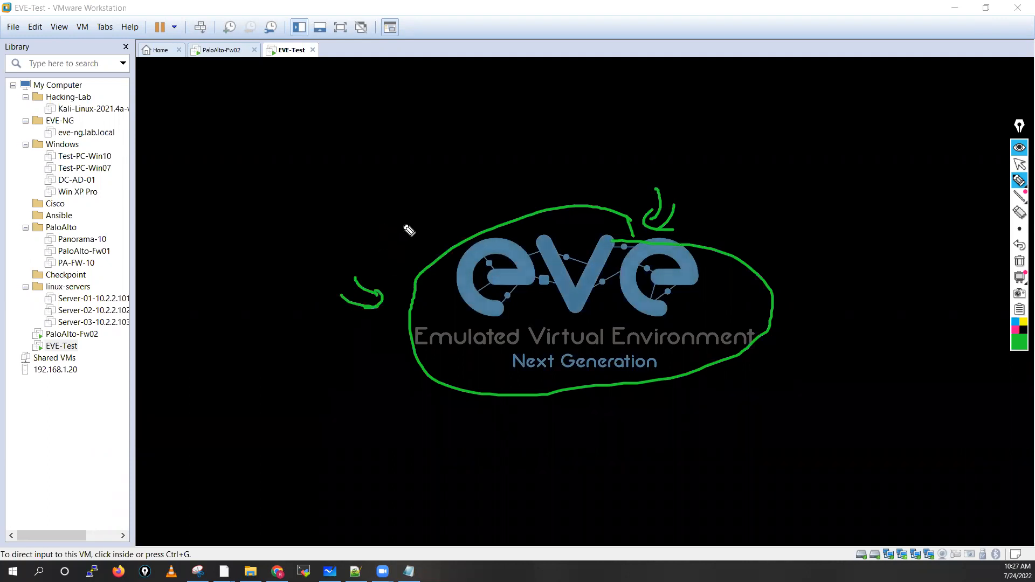
drag(396, 219, 414, 237)
drag(384, 224, 415, 245)
drag(417, 223, 397, 252)
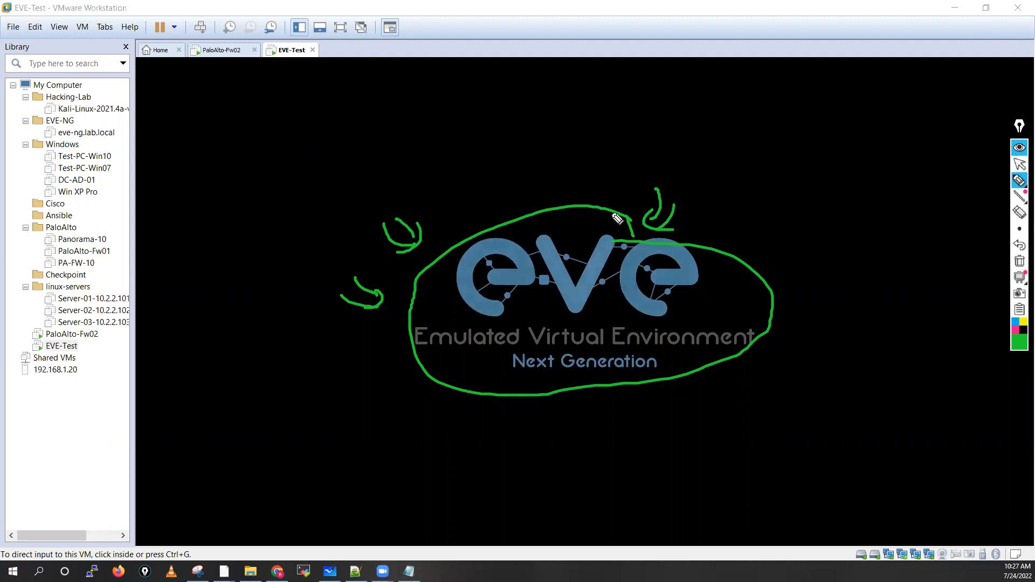
mouse_move(279, 161)
mouse_down()
mouse_move(266, 178)
mouse_move(276, 204)
mouse_up()
mouse_move(294, 161)
mouse_down()
mouse_move(290, 203)
mouse_move(275, 204)
mouse_up()
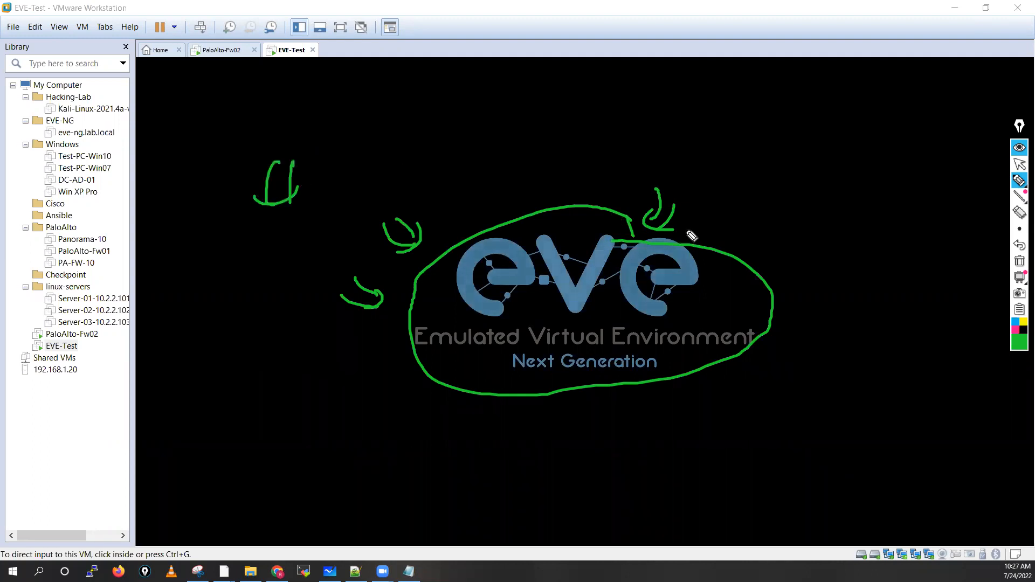
click(1019, 165)
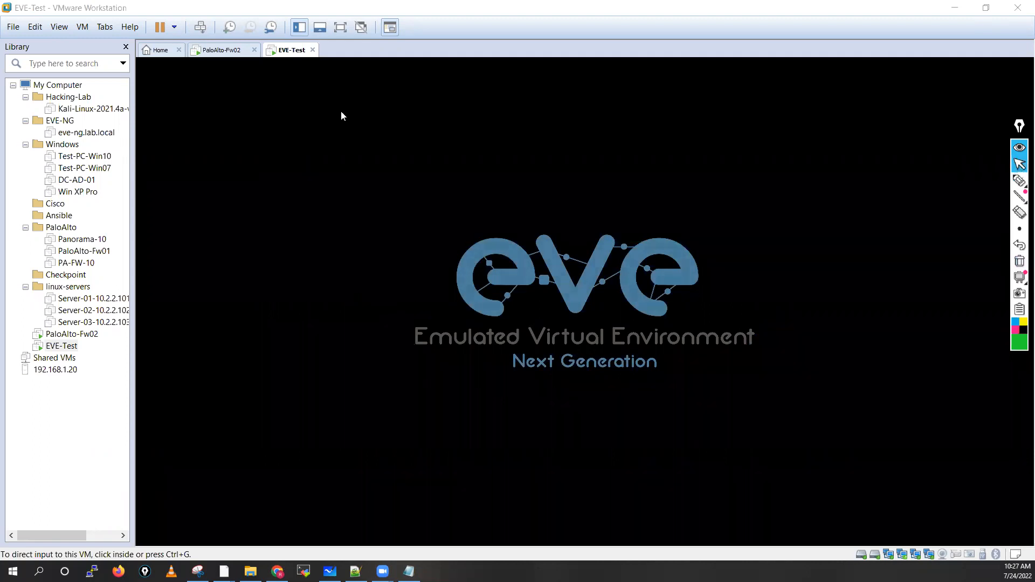
Step: Power off EVE-Test from its tab menu, then power it back on
right_click(290, 55)
key(Escape)
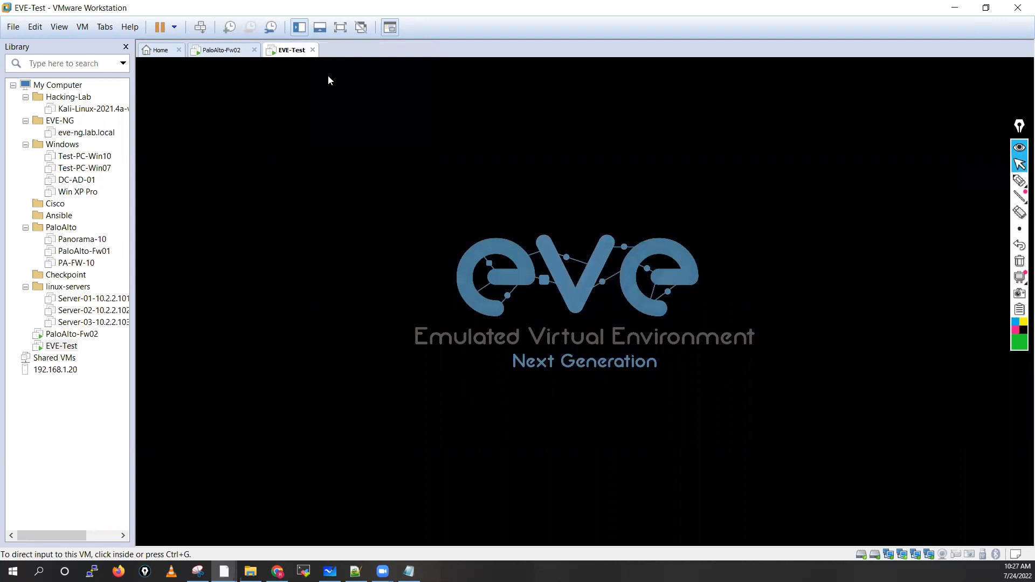
right_click(291, 50)
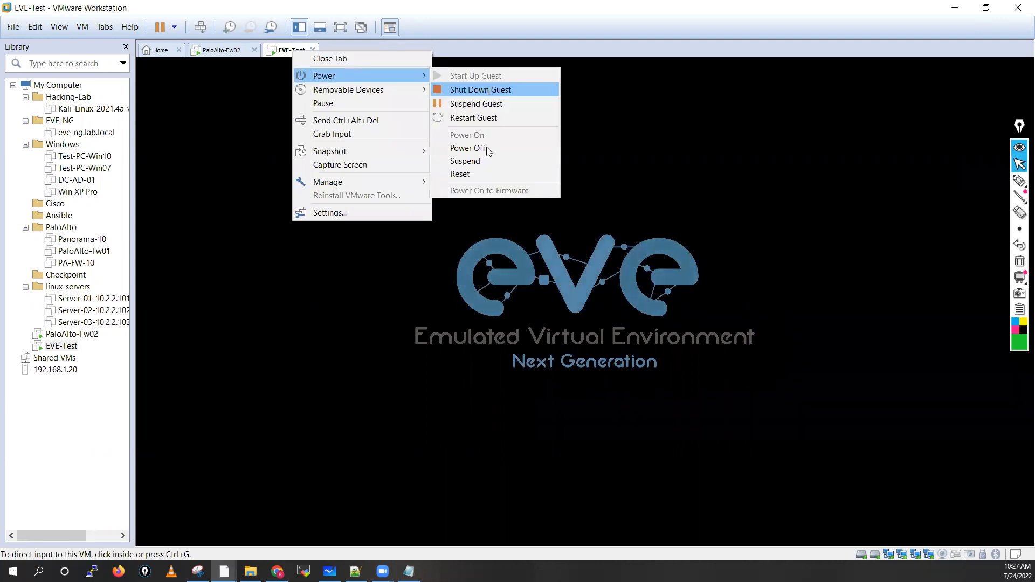
click(487, 152)
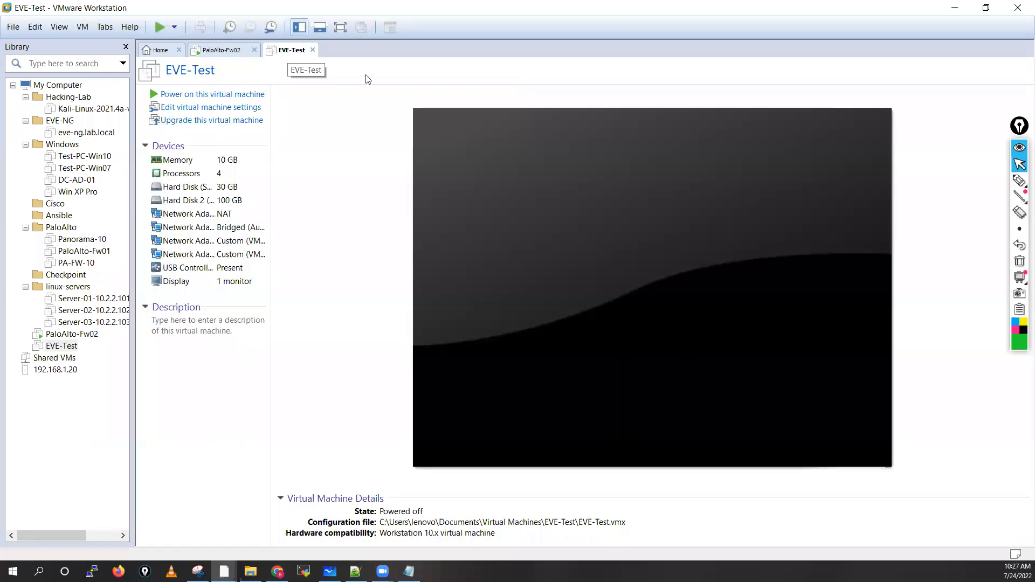
right_click(291, 52)
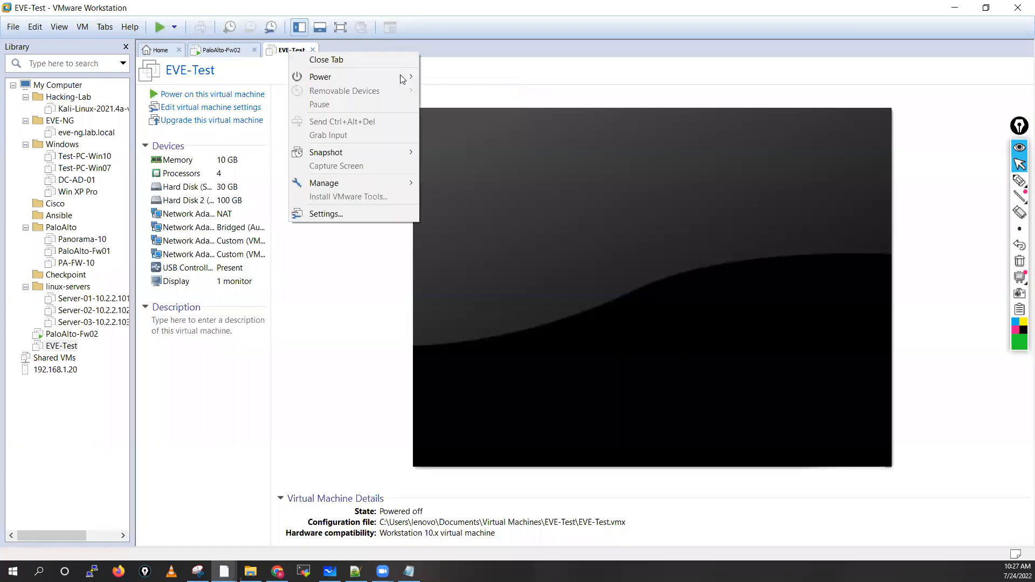
mouse_move(345, 77)
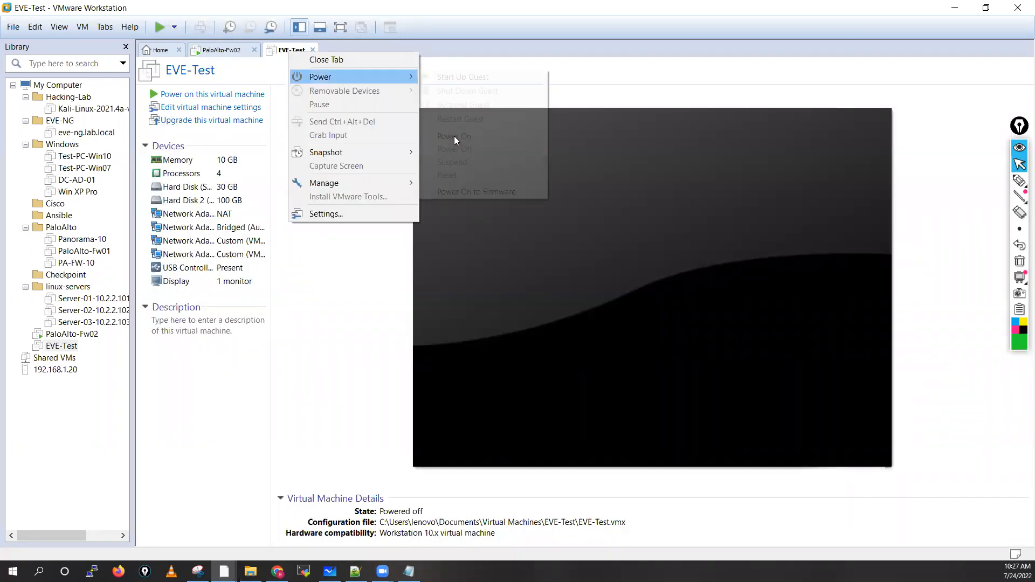
click(455, 137)
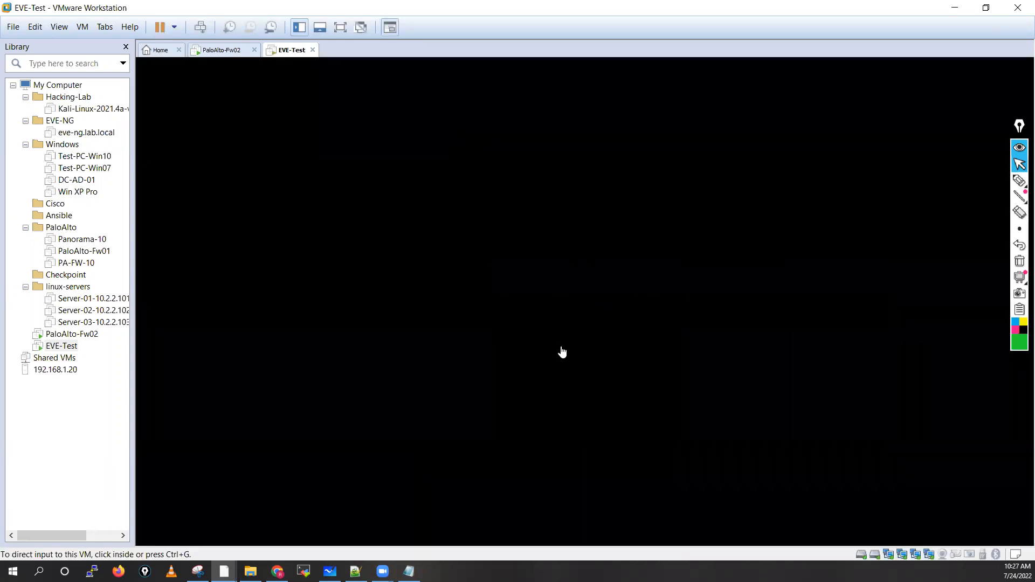
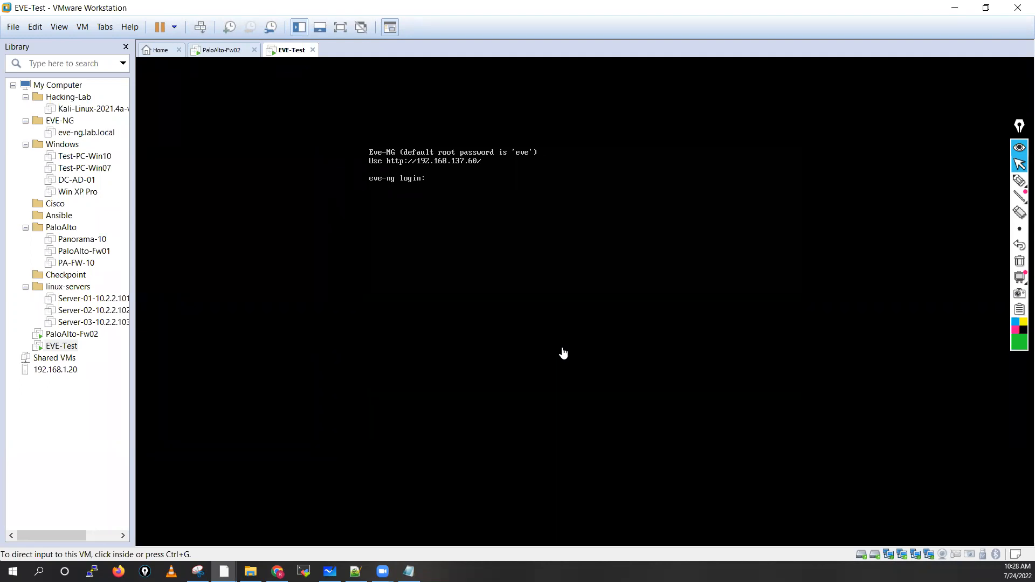
Step: Give the EVE-Test VM console keyboard focus
click(562, 353)
key(ctrl+alt)
click(495, 193)
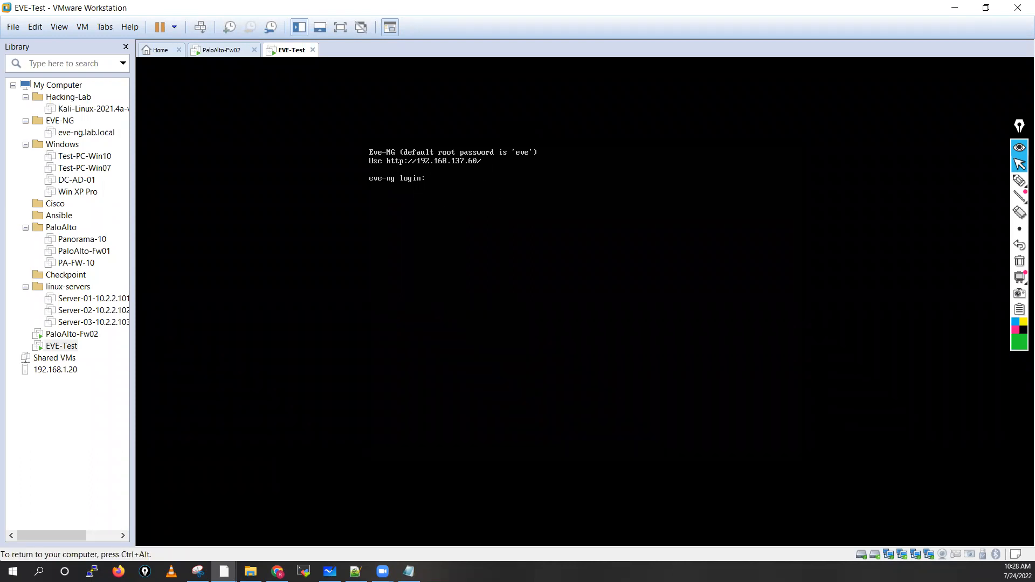
key(ctrl+alt)
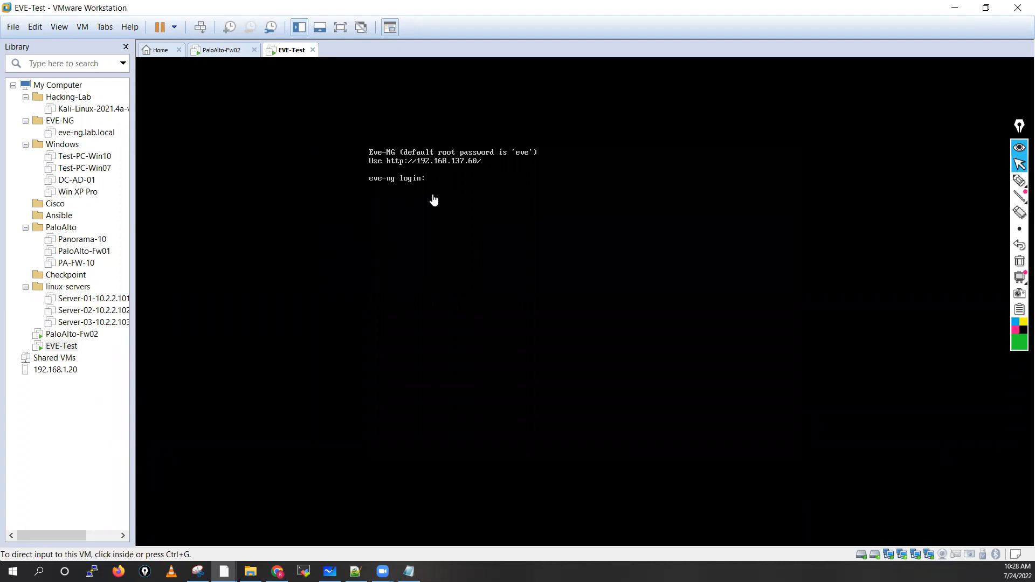
click(456, 194)
key(ctrl+alt)
key(ctrl+g)
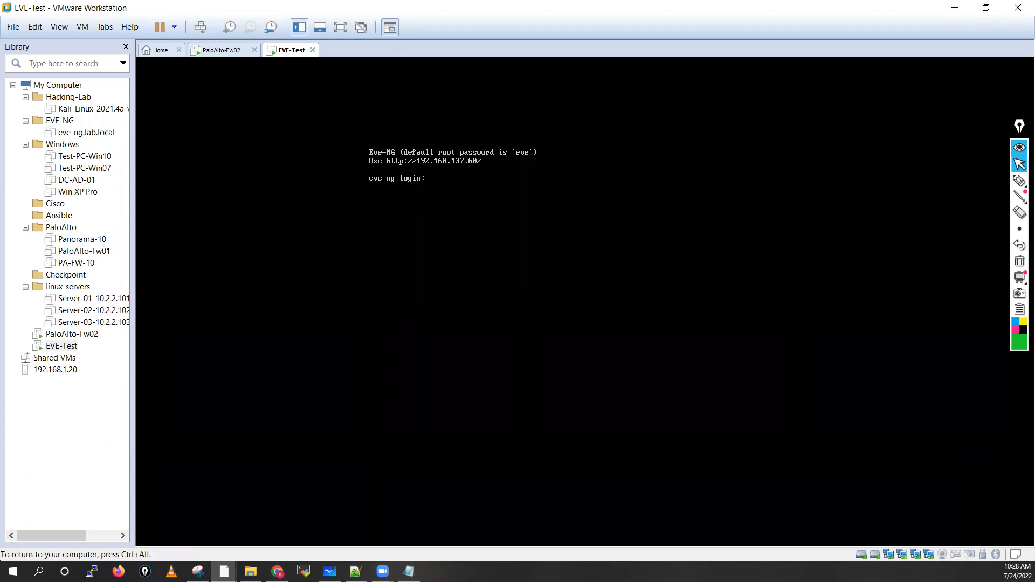
Step: Log in to the EVE-NG console as root with the default password
text(root)
key(Return)
text(eve)
key(Return)
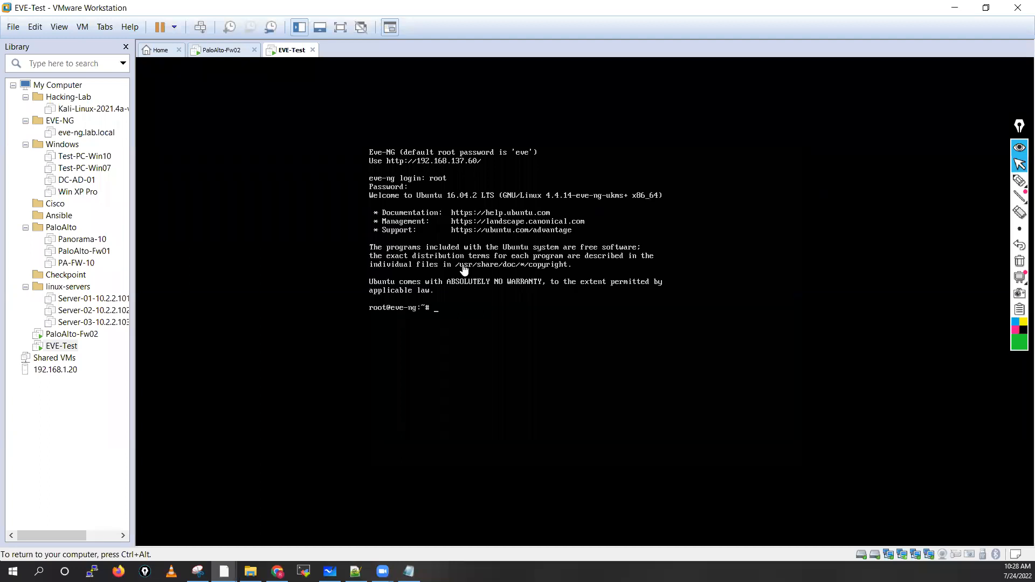
key(Return)
key(Return)
key(Return)
key(Return)
key(Return)
key(Return)
key(ctrl+alt)
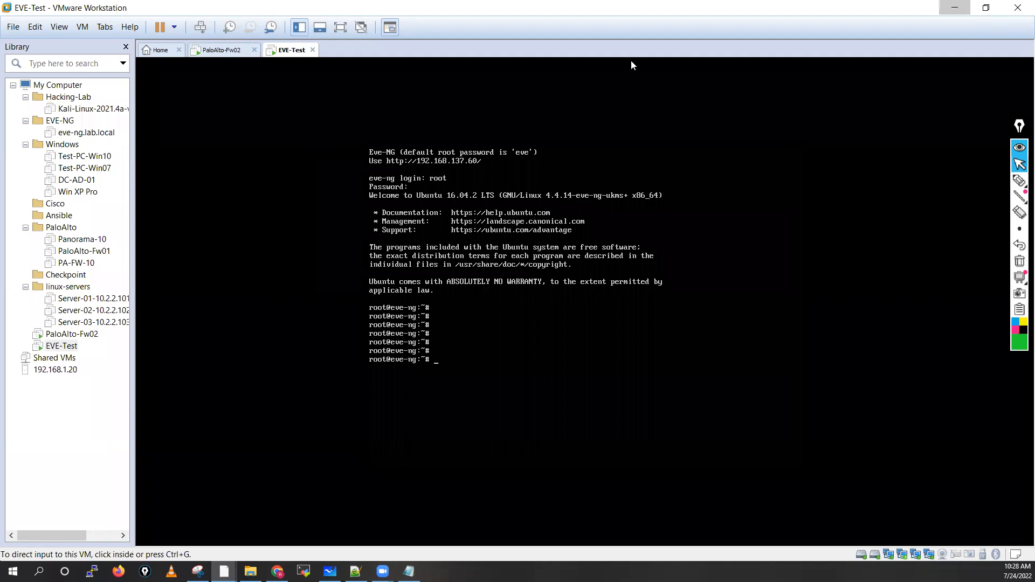
key(alt+Tab)
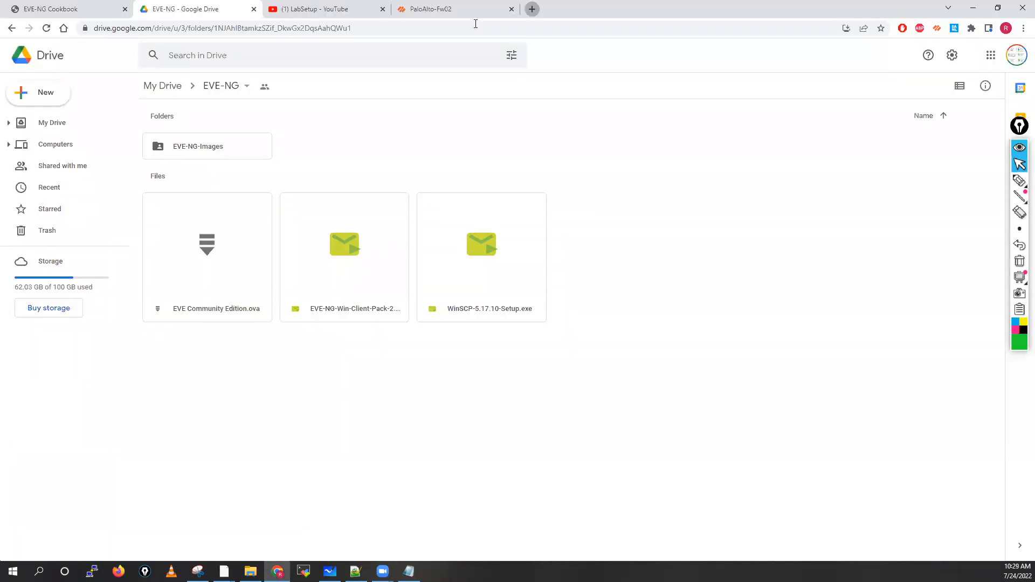
key(ctrl+t)
text(ht)
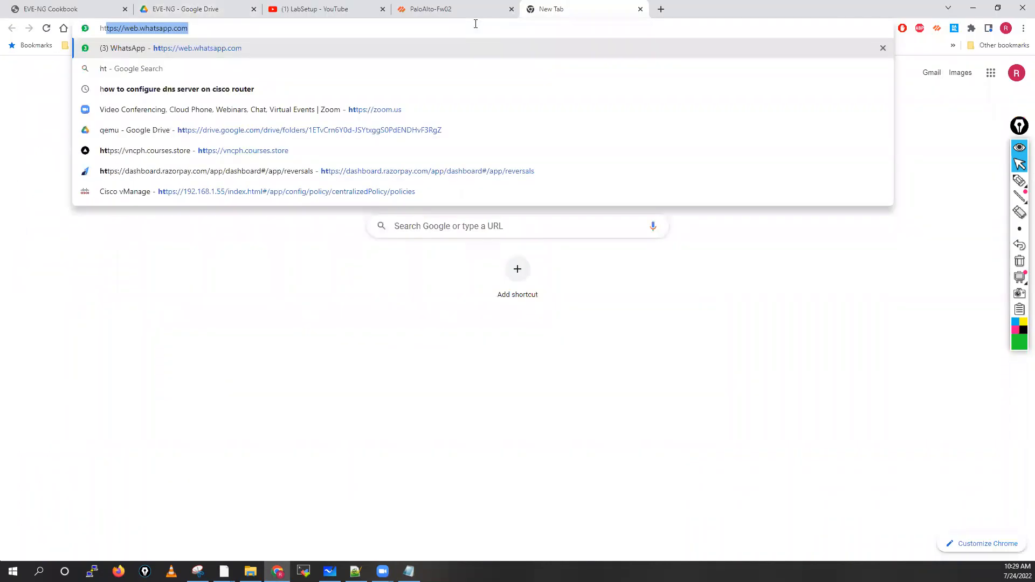
text(tp://)
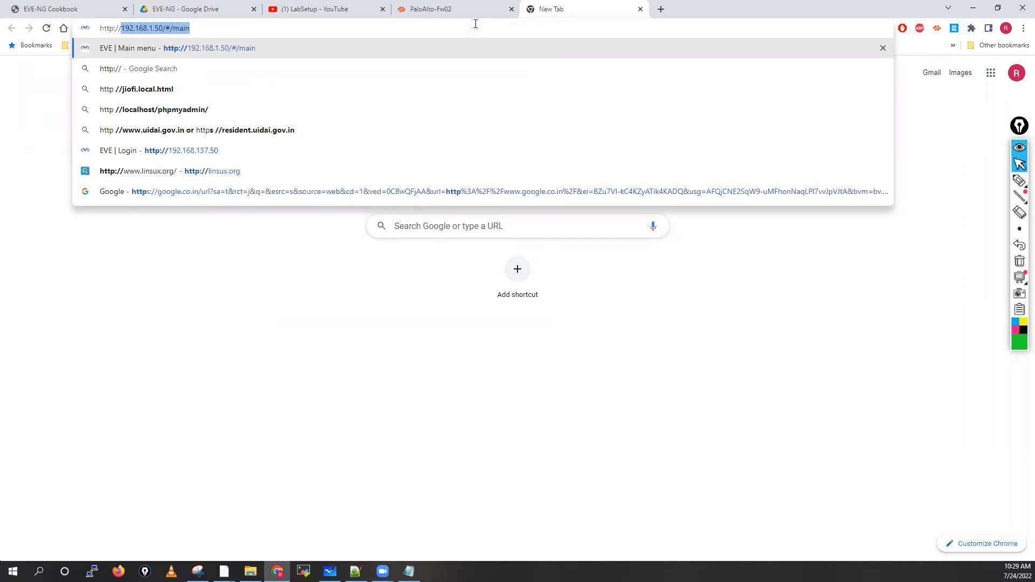
text(192.168.)
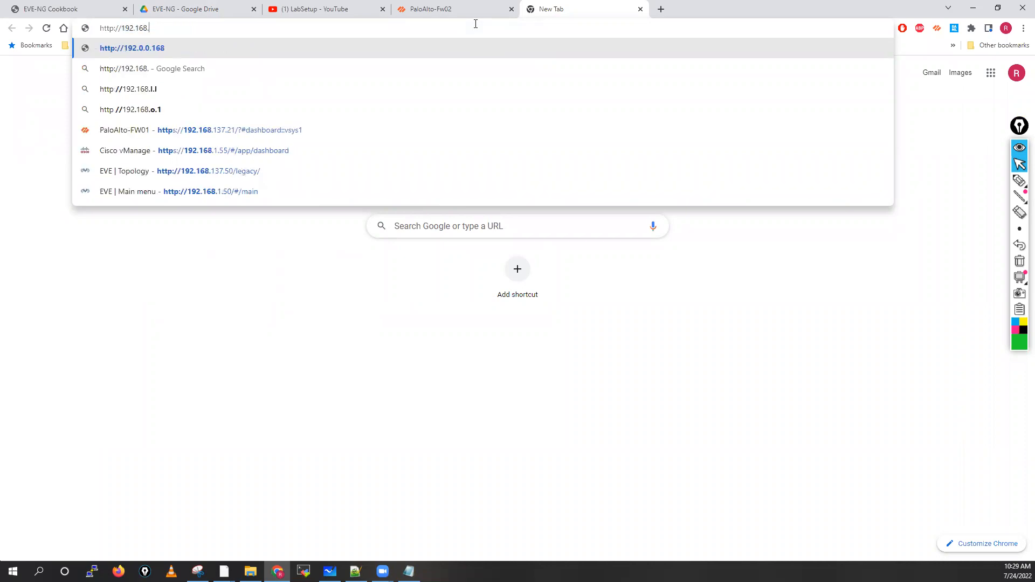
text(137.6)
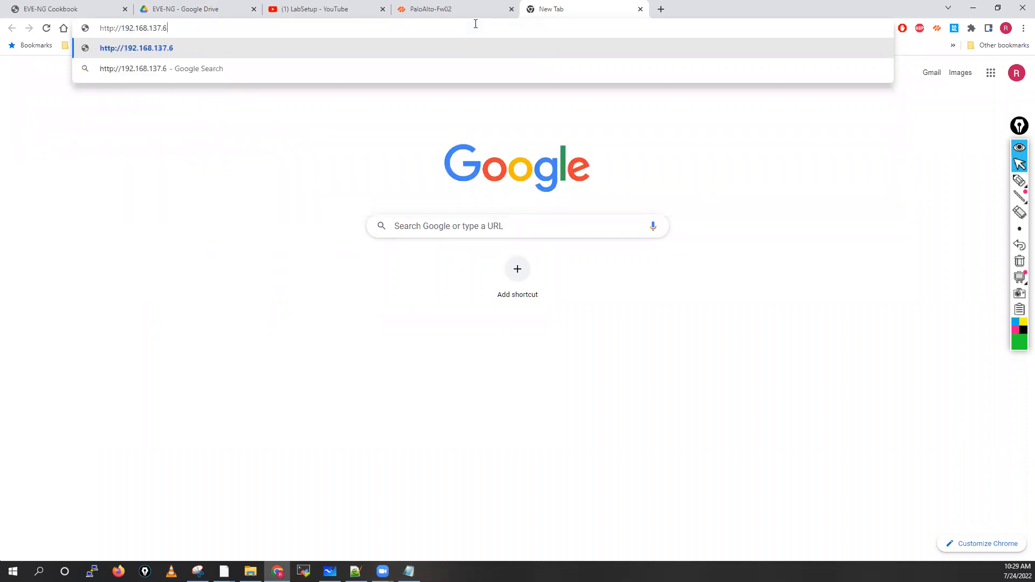
text(0)
key(Return)
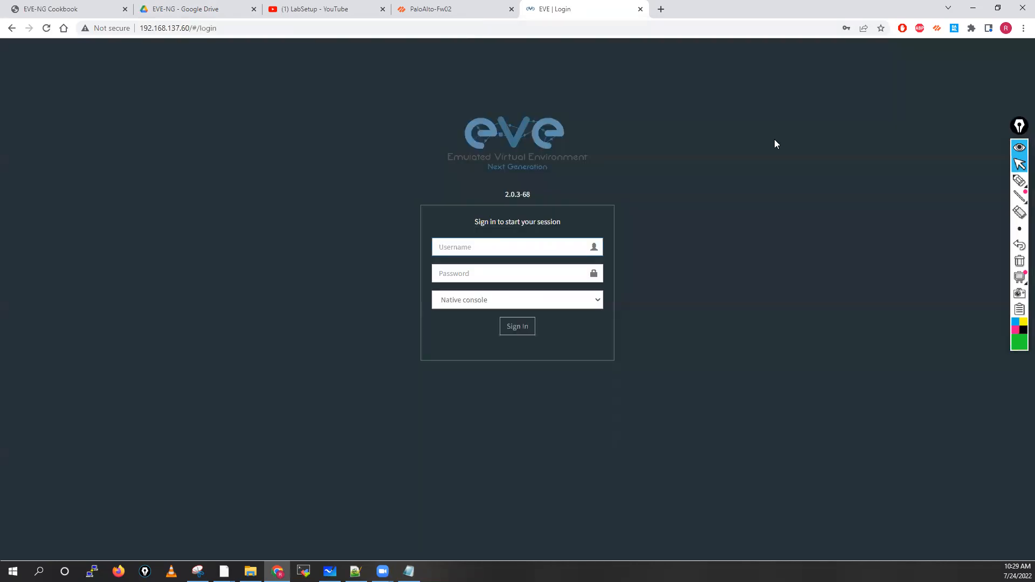
click(477, 245)
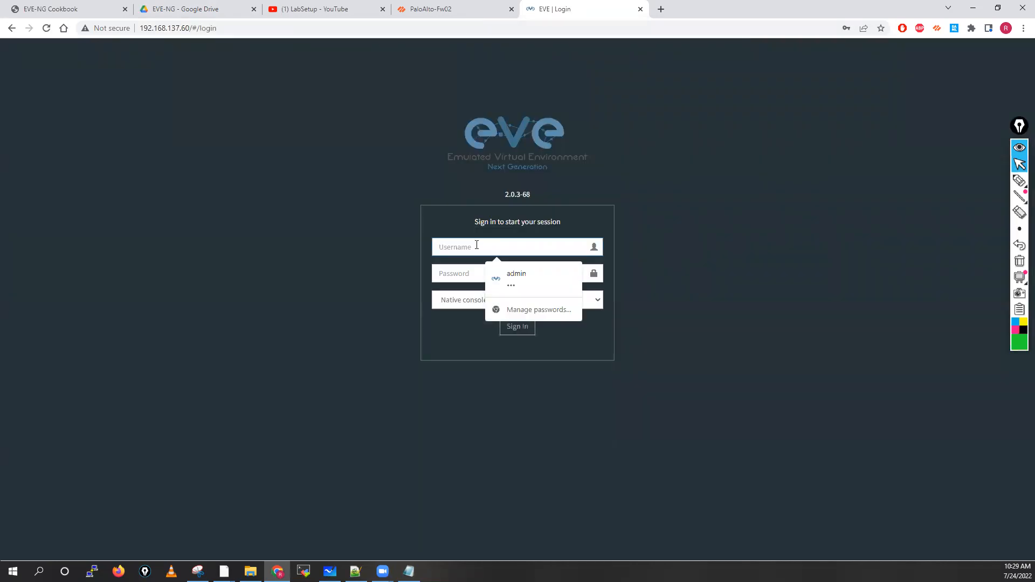
text(admin)
click(462, 275)
text(e)
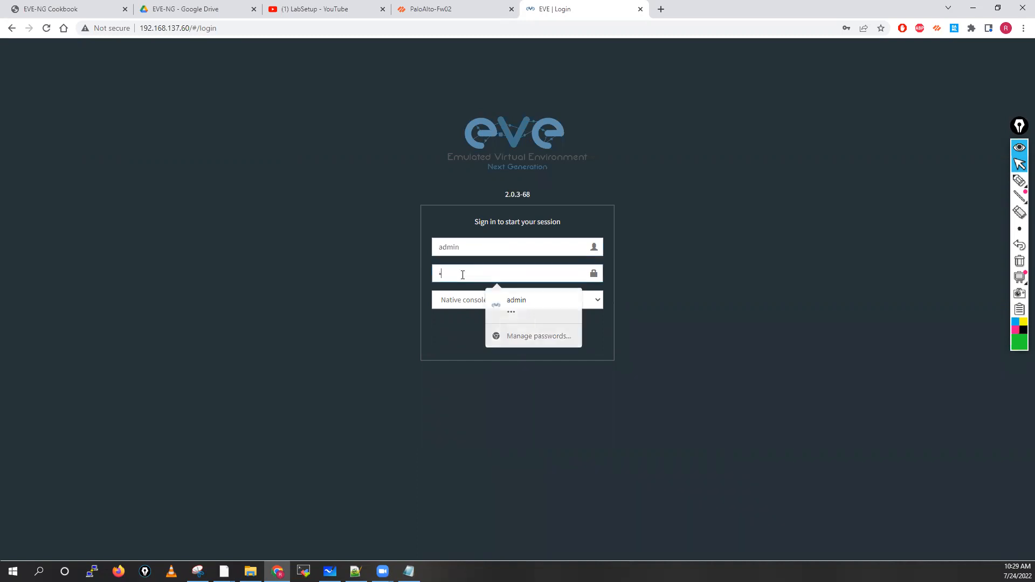
text(ve)
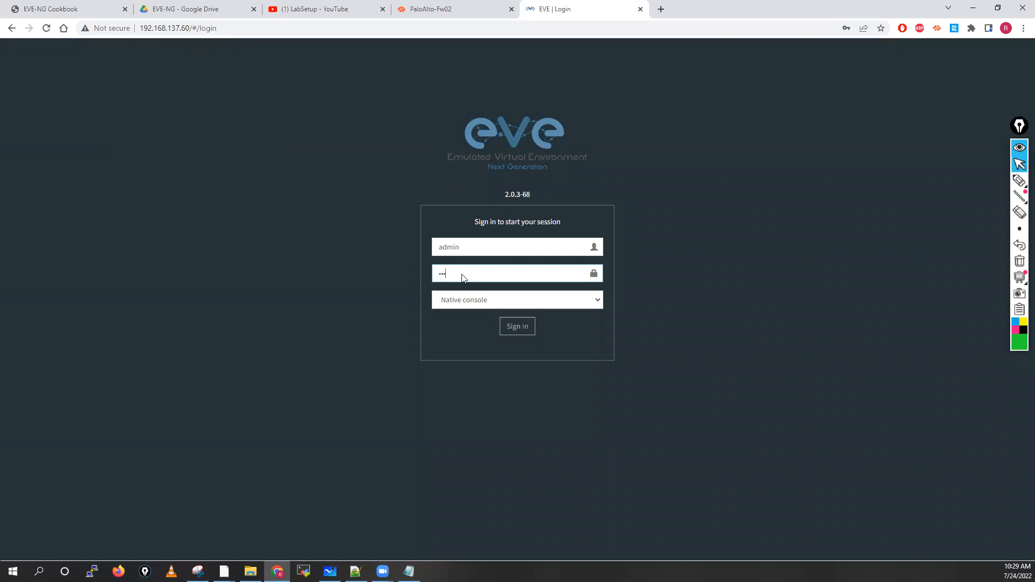
Step: Annotate the credentials, then sign in using the Native console type
mouse_move(466, 237)
mouse_down()
mouse_move(468, 252)
mouse_move(454, 233)
mouse_up()
mouse_move(494, 273)
mouse_down()
mouse_move(504, 281)
mouse_move(522, 270)
mouse_up()
click(1019, 262)
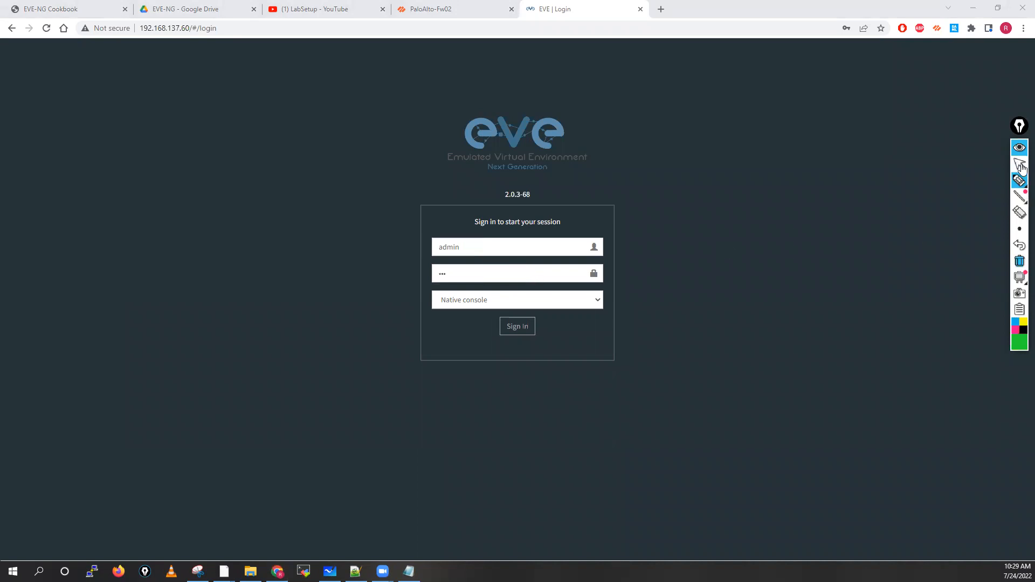
click(1021, 166)
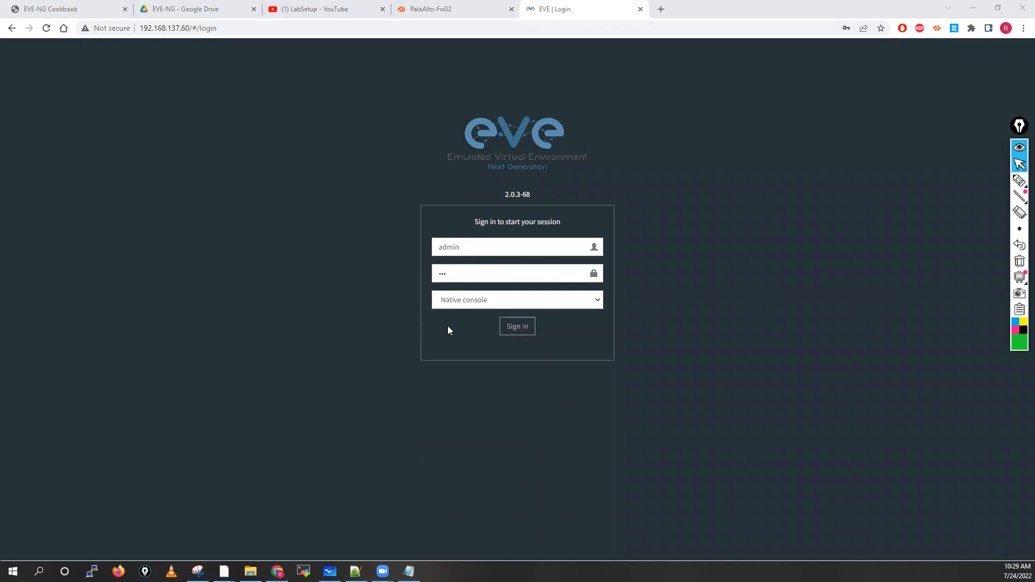
click(464, 303)
click(458, 314)
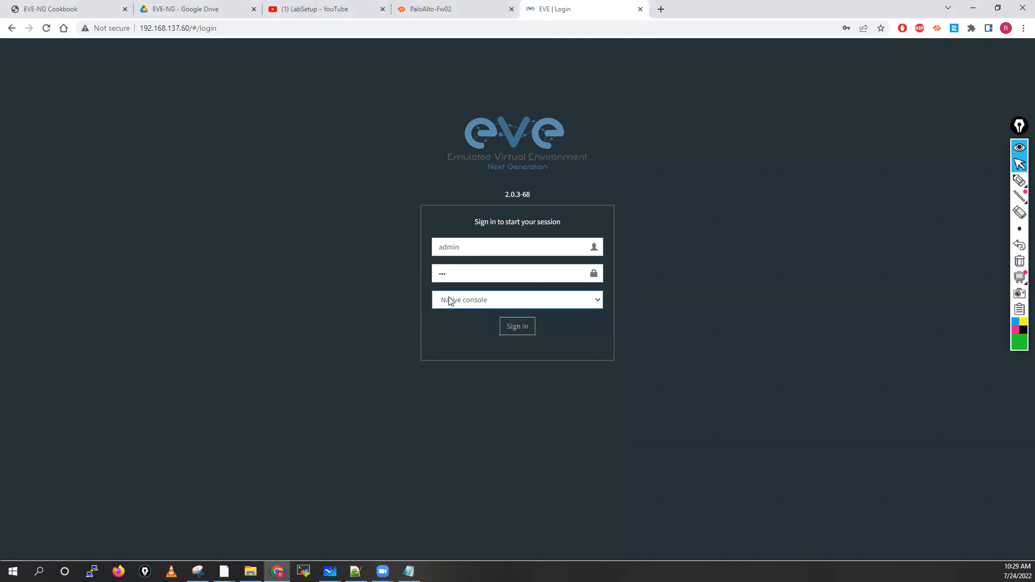
click(515, 328)
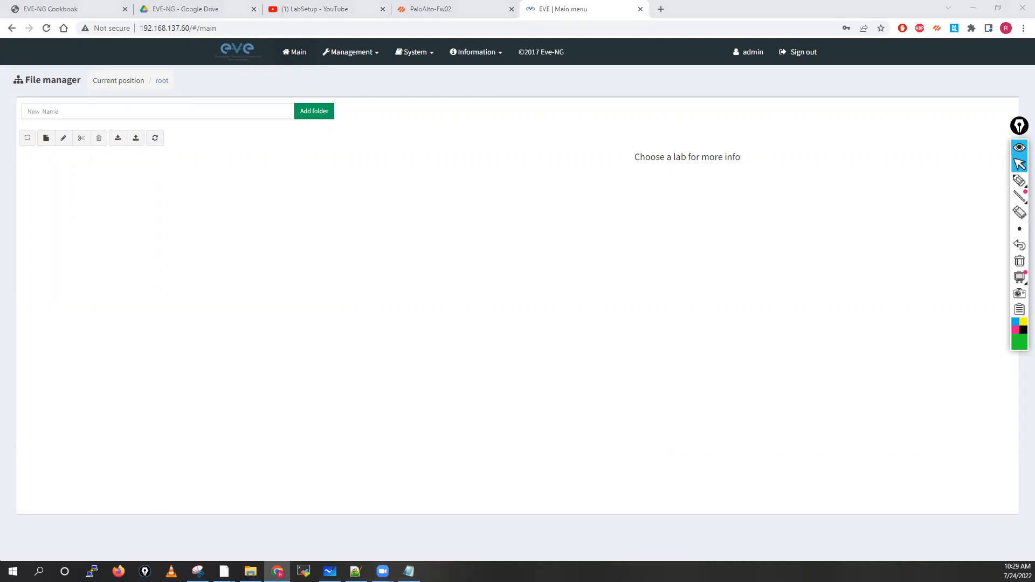
Step: In File Explorer, go up to My-Desktop and open the May 15 Palo Alto folder
click(974, 9)
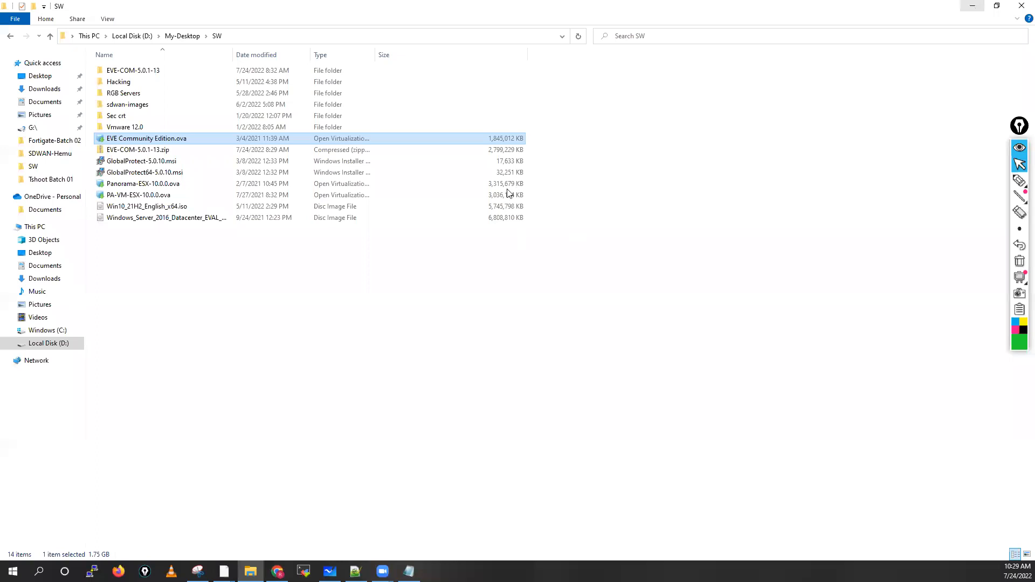
key(alt+Tab)
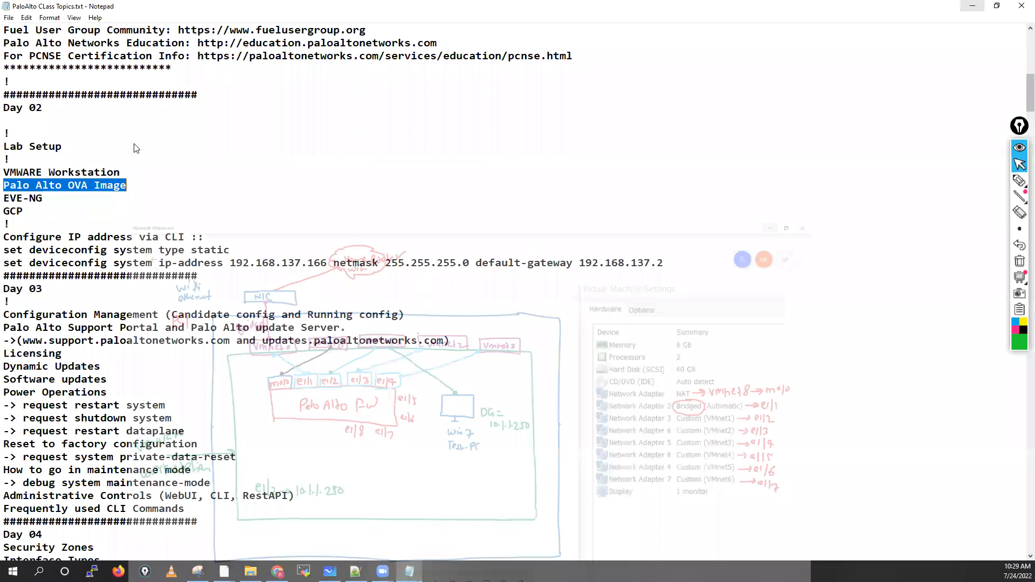
key(super+d)
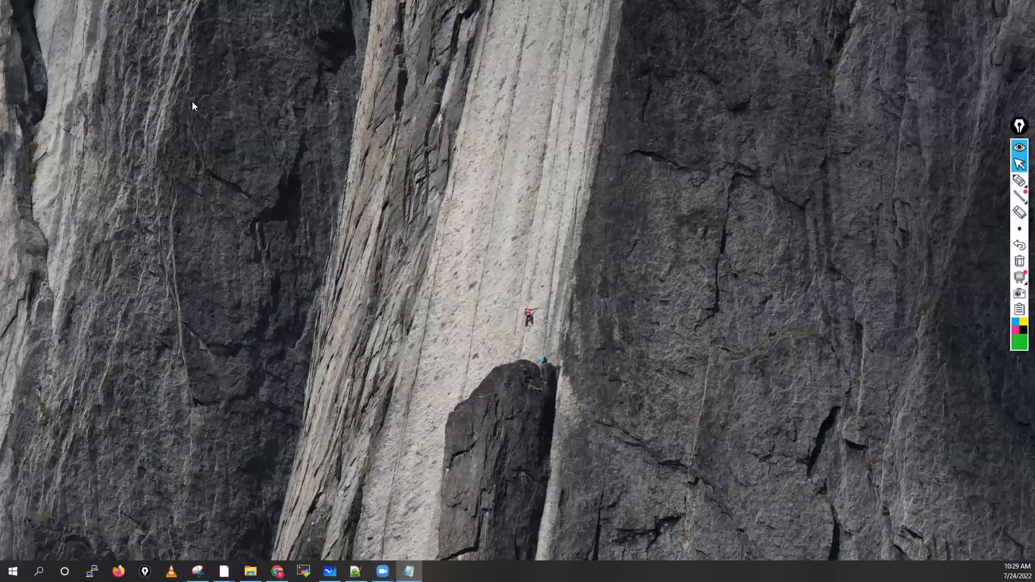
key(alt+Tab)
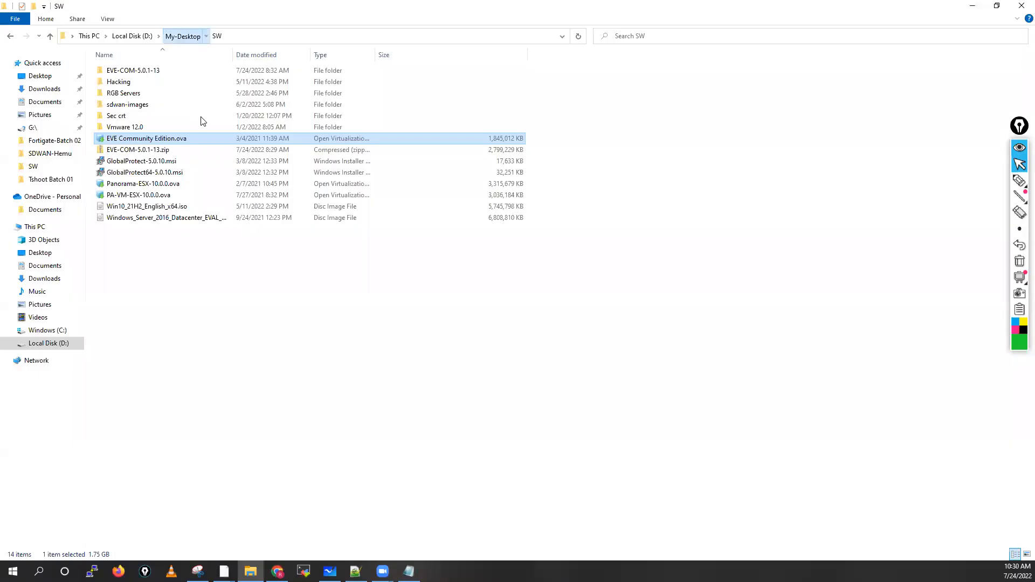
key(alt+Up)
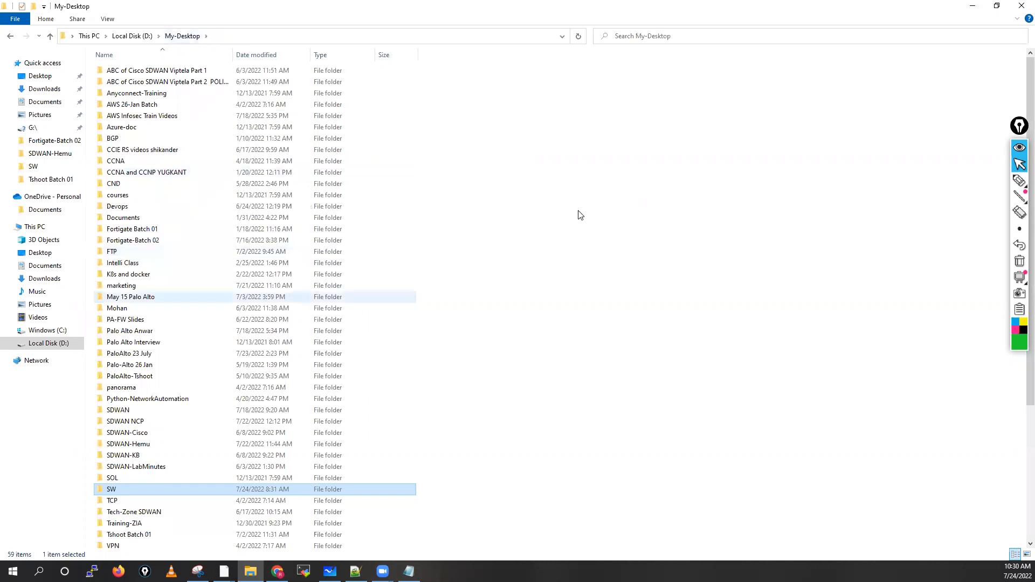
double_click(130, 297)
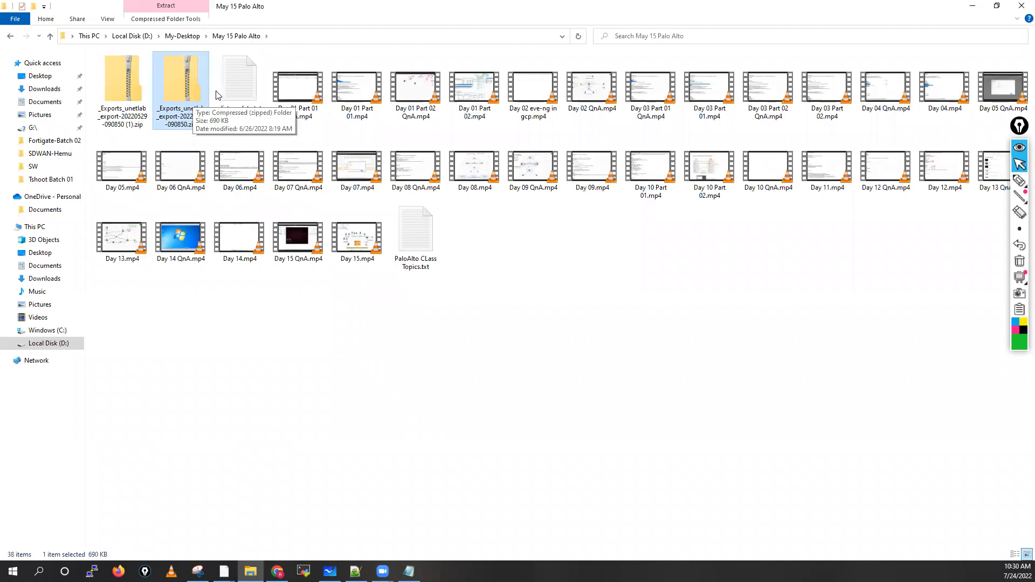
key(super+d)
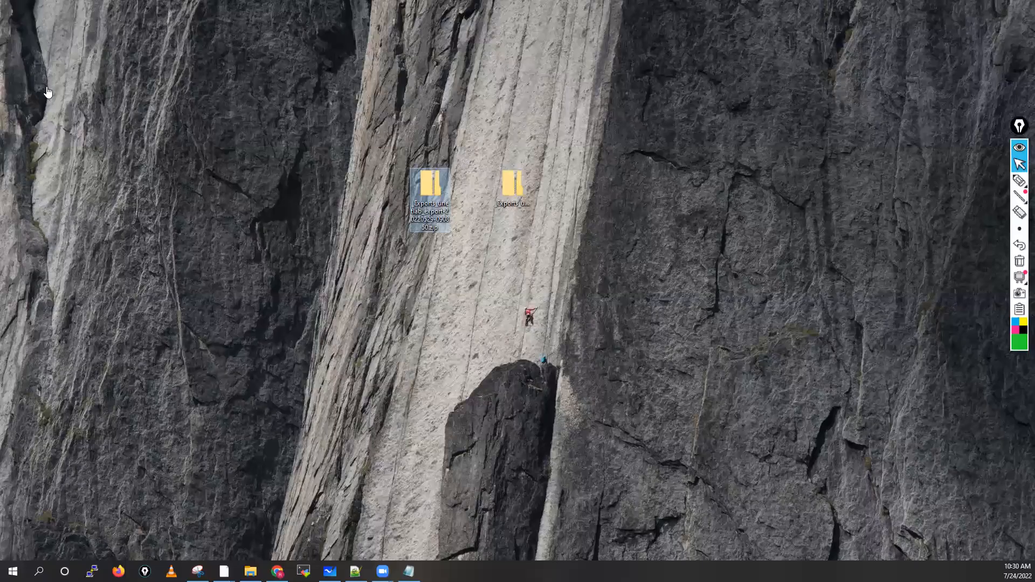
key(alt+Tab)
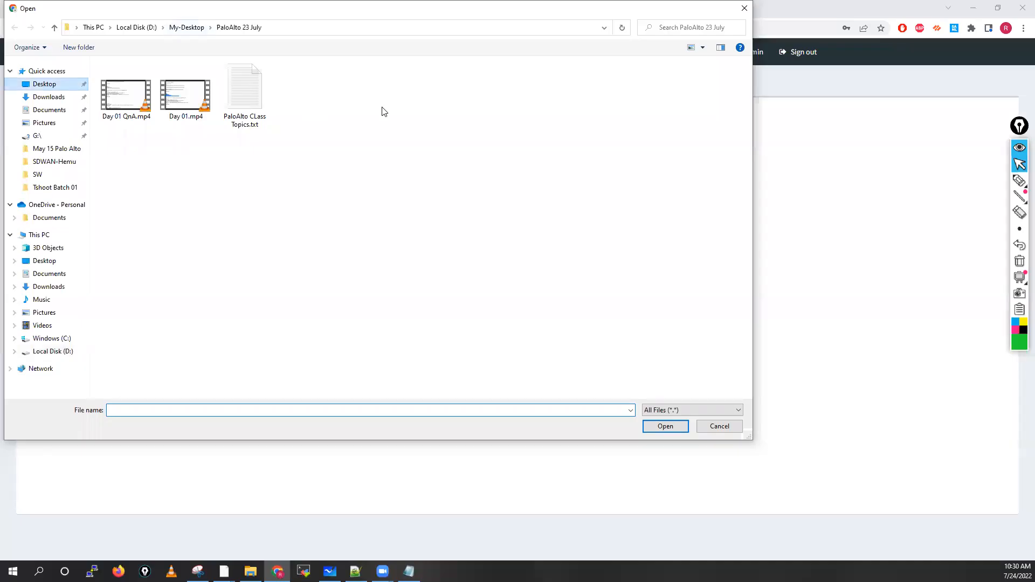
Step: Upload the 20220716 lab export zip from the Desktop into EVE-NG
click(673, 427)
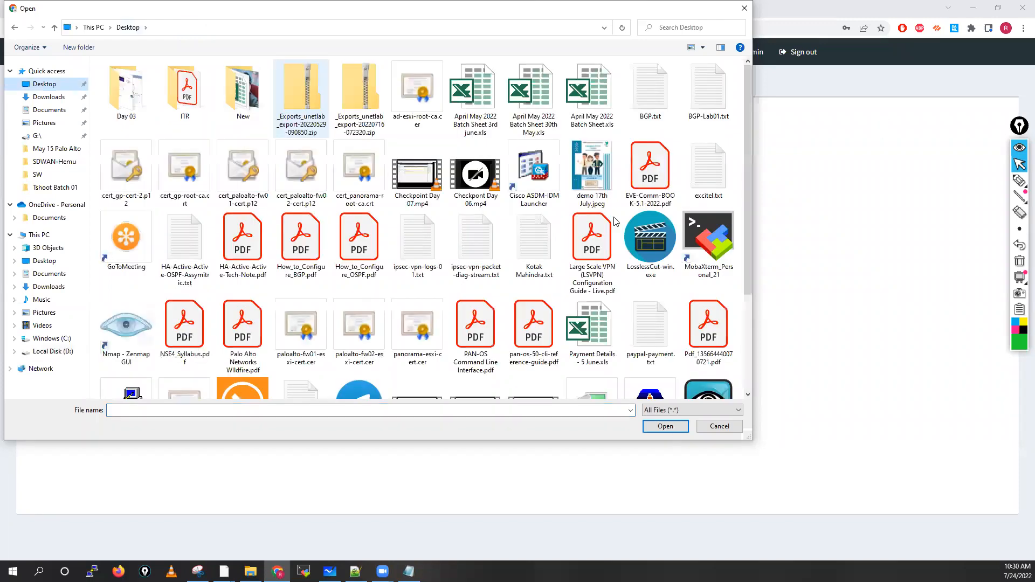
click(313, 110)
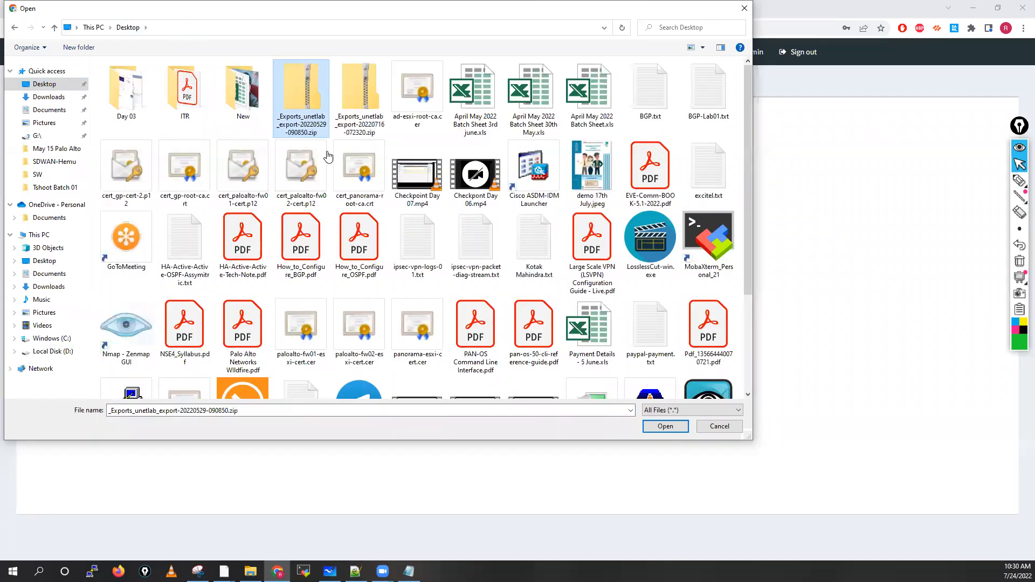
click(353, 113)
key(Return)
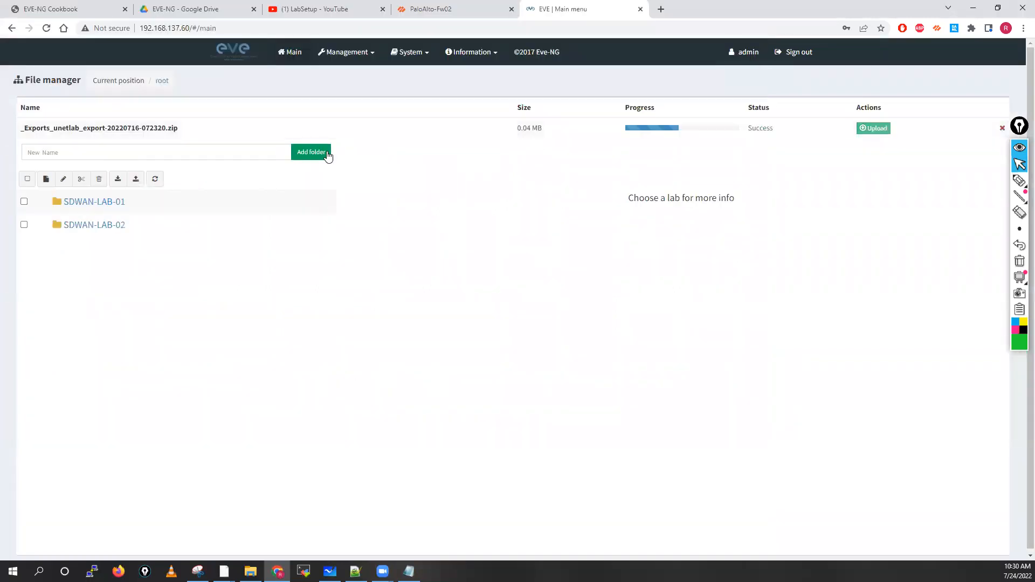
click(1004, 128)
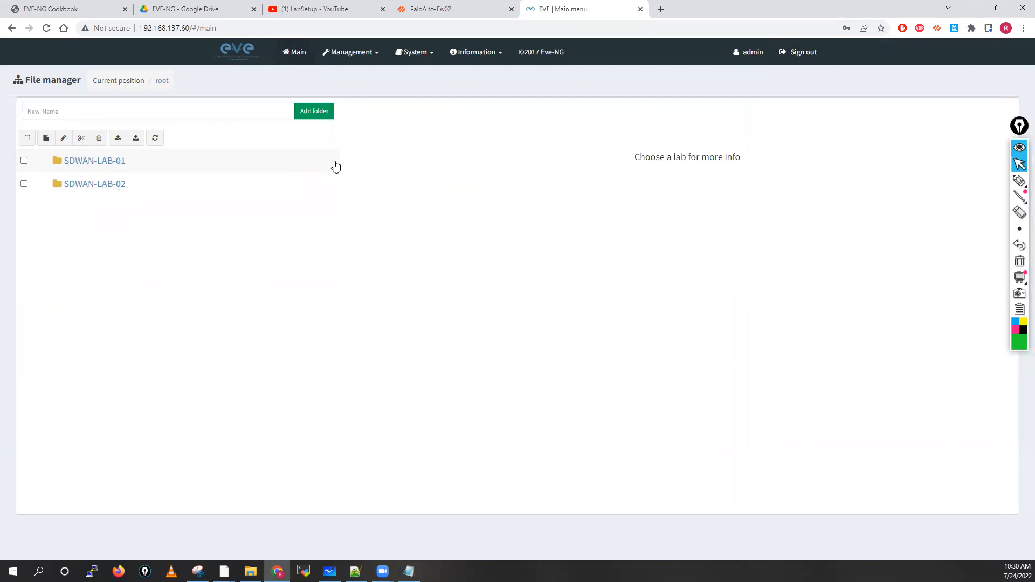
Step: Delete the SDWAN-LAB-01 and SDWAN-LAB-02 folders from the lab root
click(333, 160)
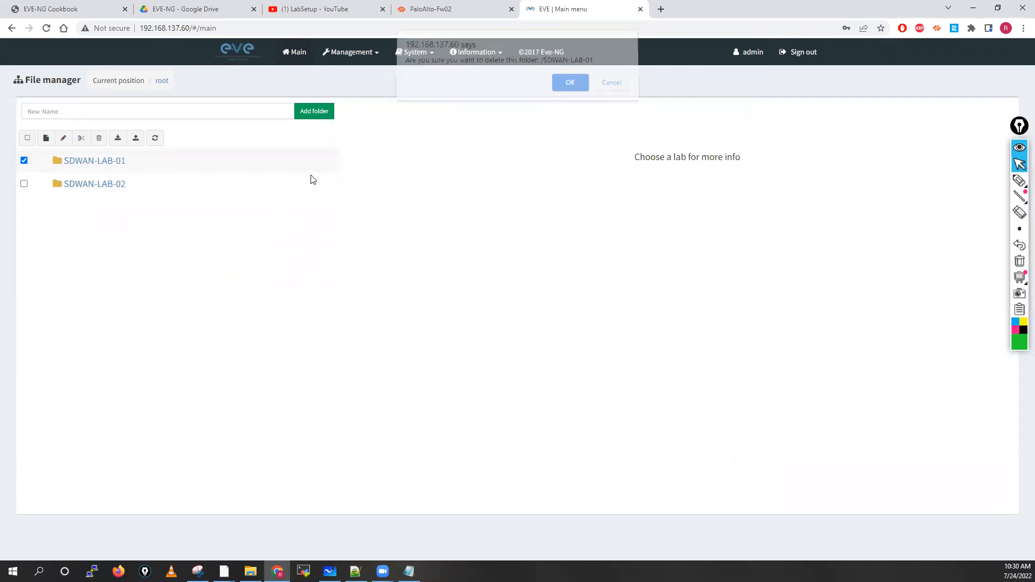
key(Return)
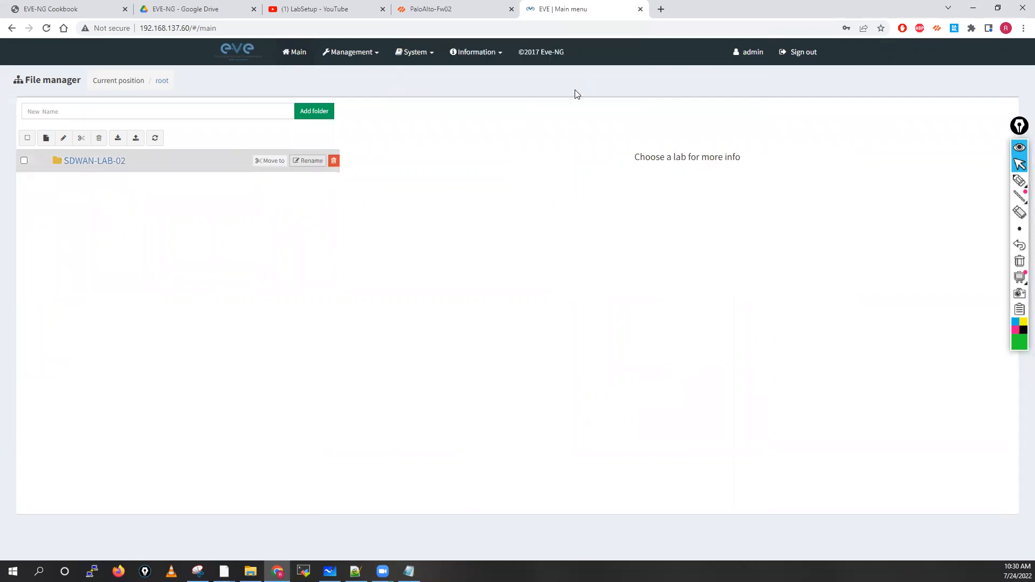
click(334, 160)
key(Return)
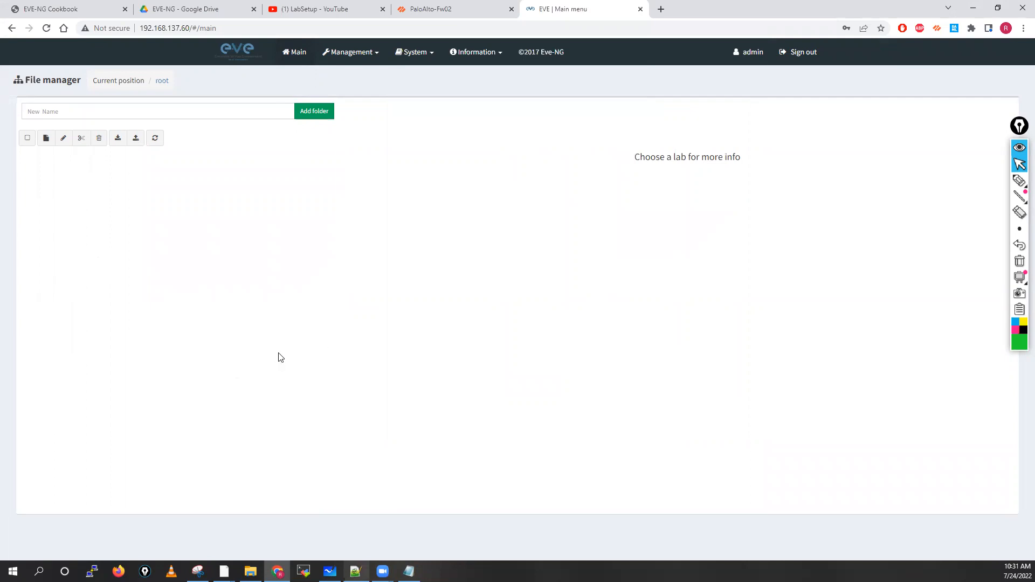
key(alt+Tab)
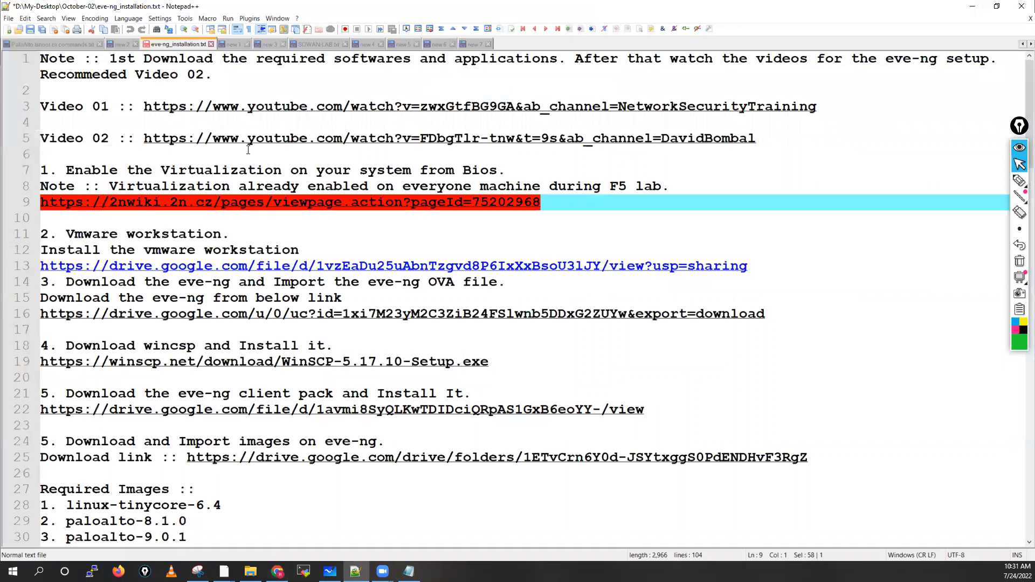
Step: Highlight the 'Download wincsp and Install it' line in eve-ng_installation.txt
drag(66, 346, 325, 346)
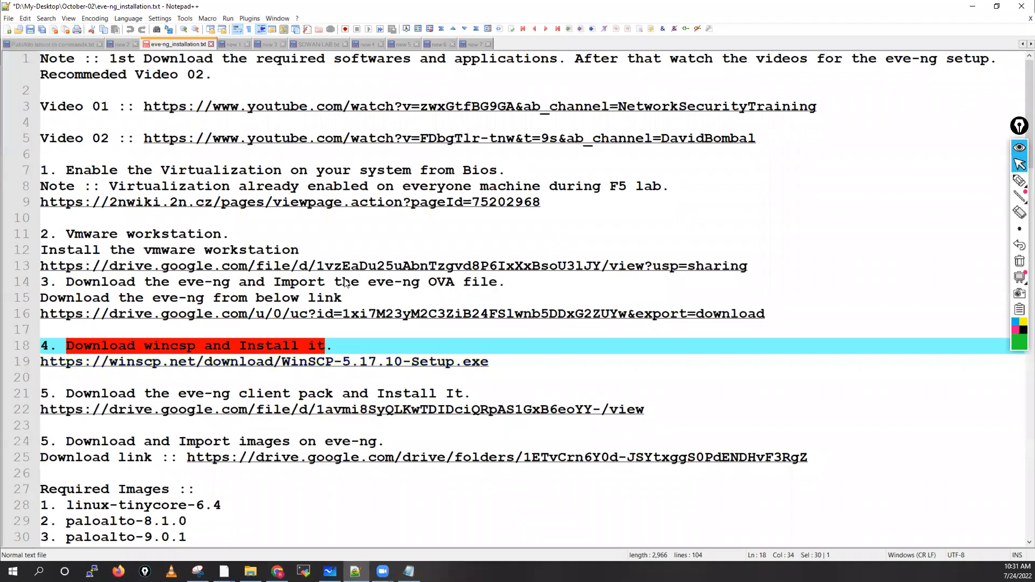
key(alt+Tab)
Step: Point out the EVE-NG Win client pack and WinSCP-5.17.10-Setup.exe in Drive's EVE-NG folder
key(ctrl+Tab)
key(ctrl+Tab)
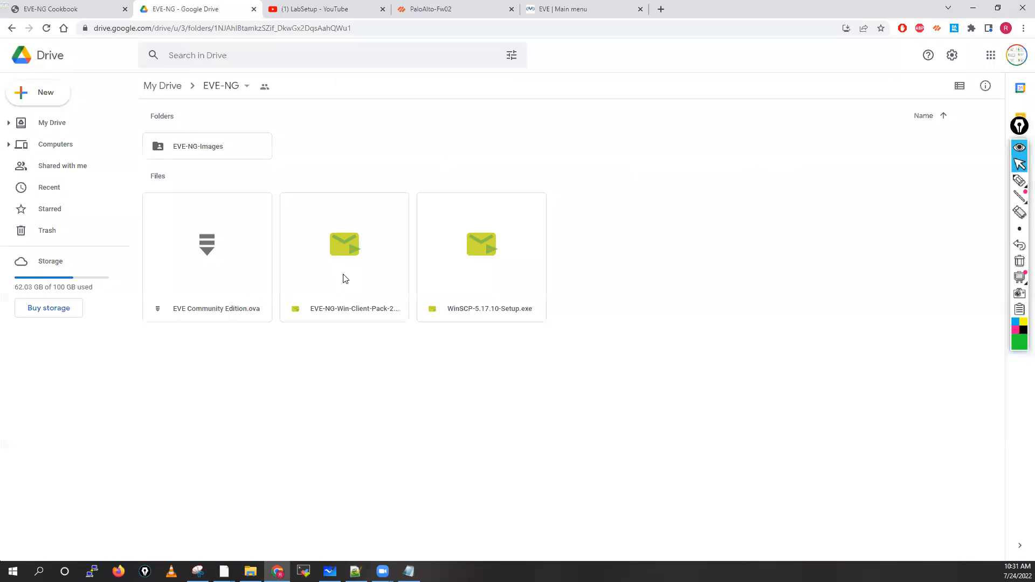
click(332, 287)
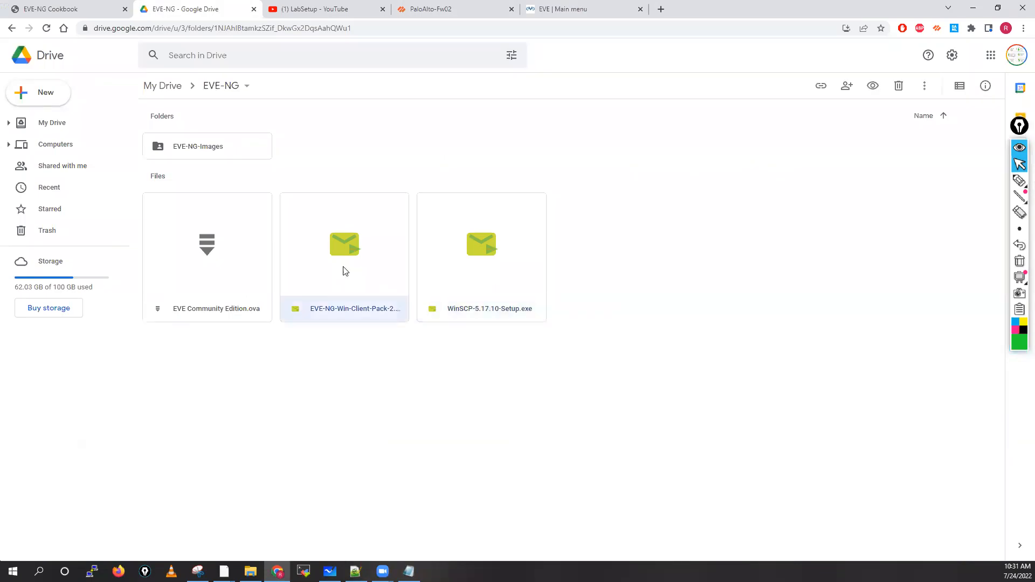
click(517, 278)
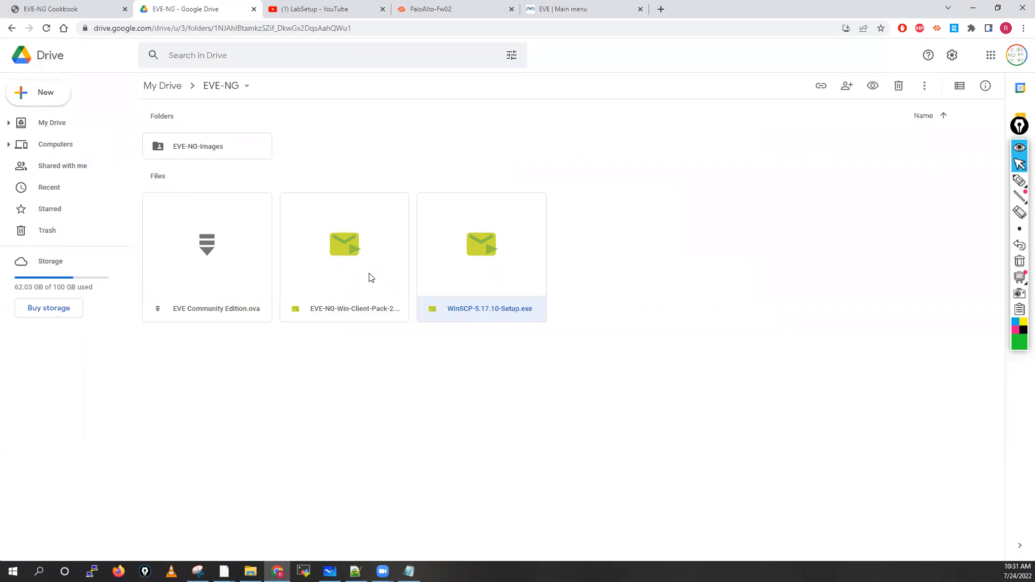
click(339, 276)
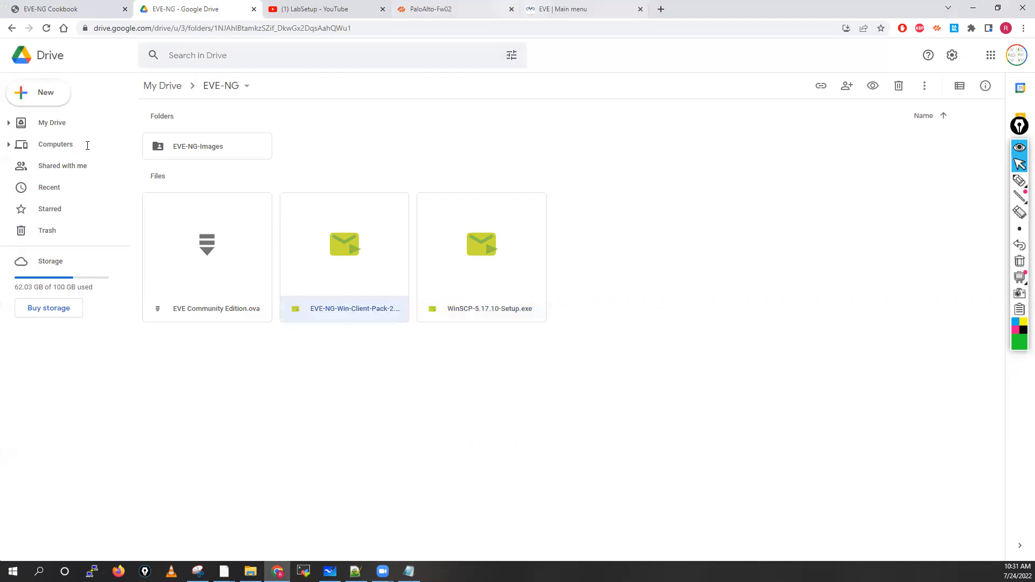
Step: Name the new lab PaloAlto-Lab and save it
text(PaloALt)
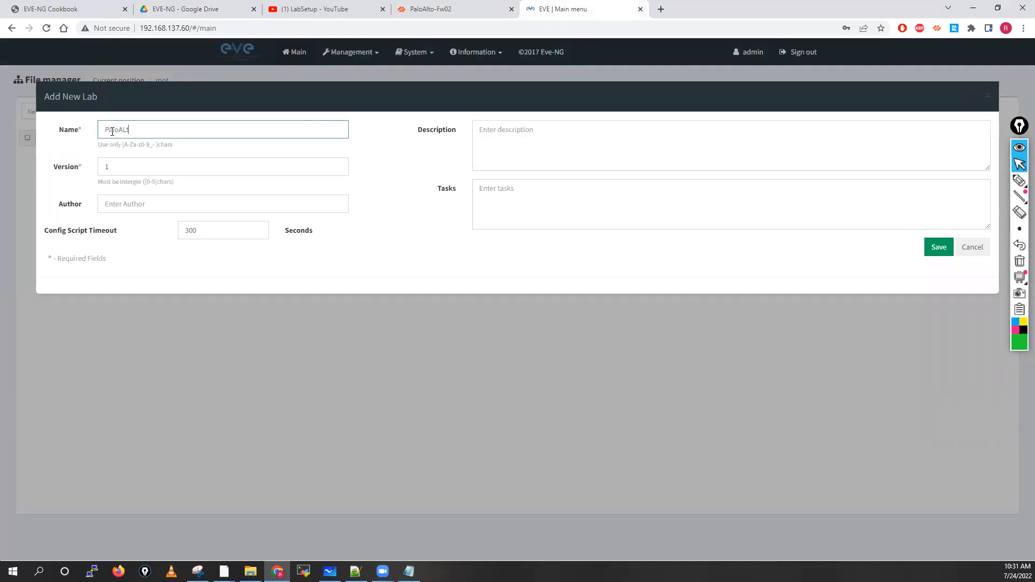
key(BackSpace)
text(Lab)
key(Return)
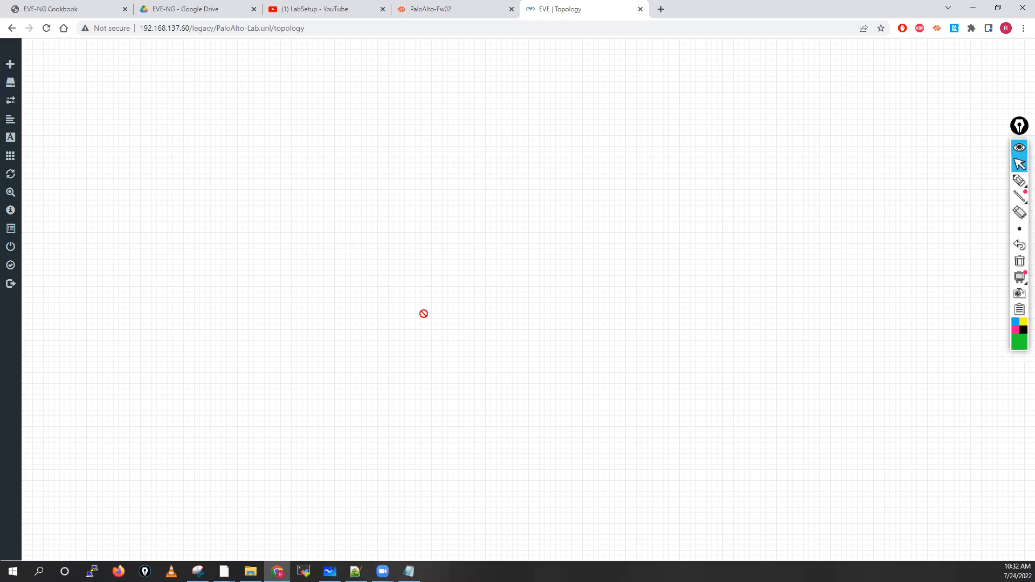
Step: Browse the Add Node template list without adding one, then open EVE-NG-Images in Drive
right_click(291, 261)
click(309, 276)
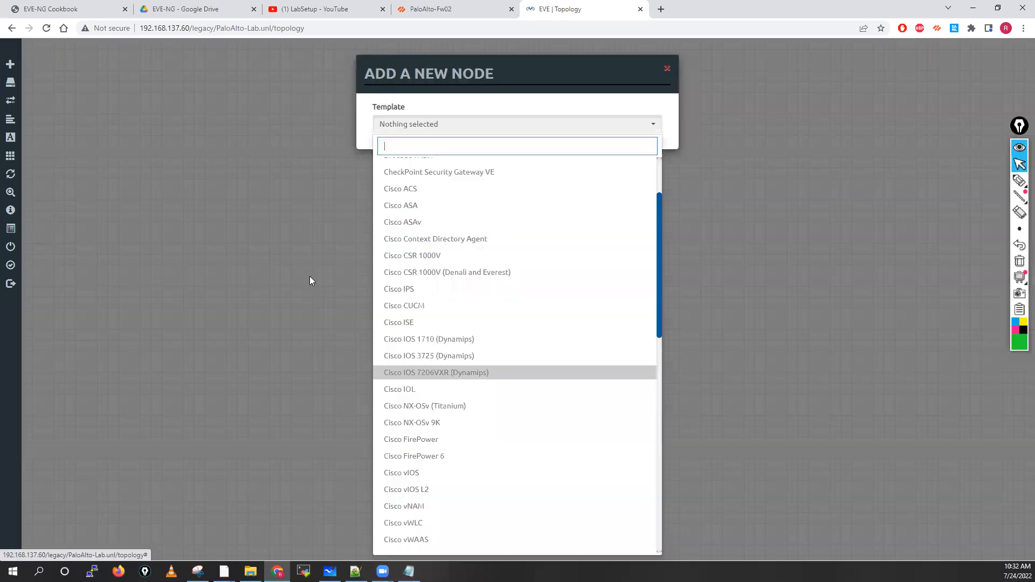
scroll(316, 435, down, 10)
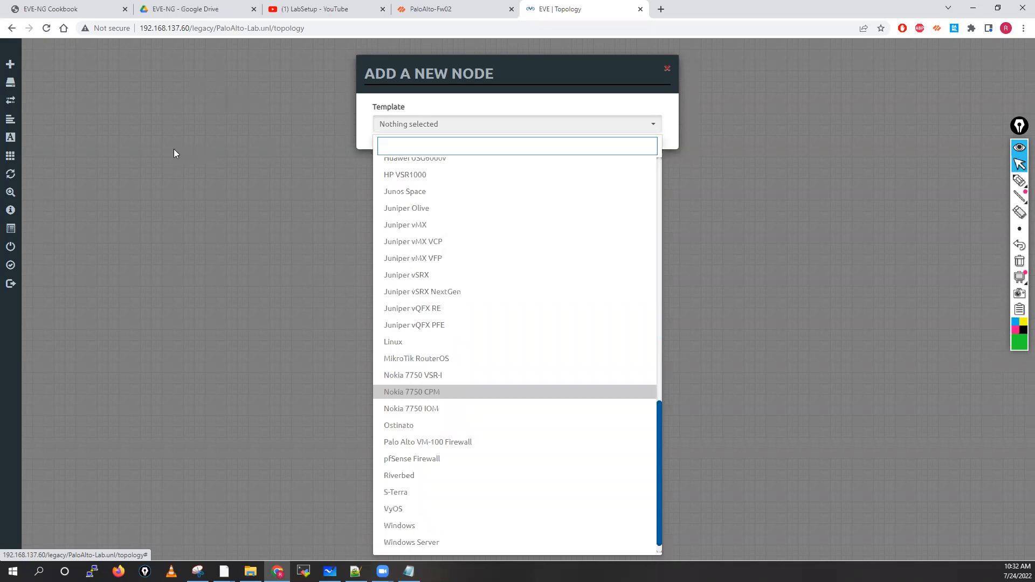
key(Escape)
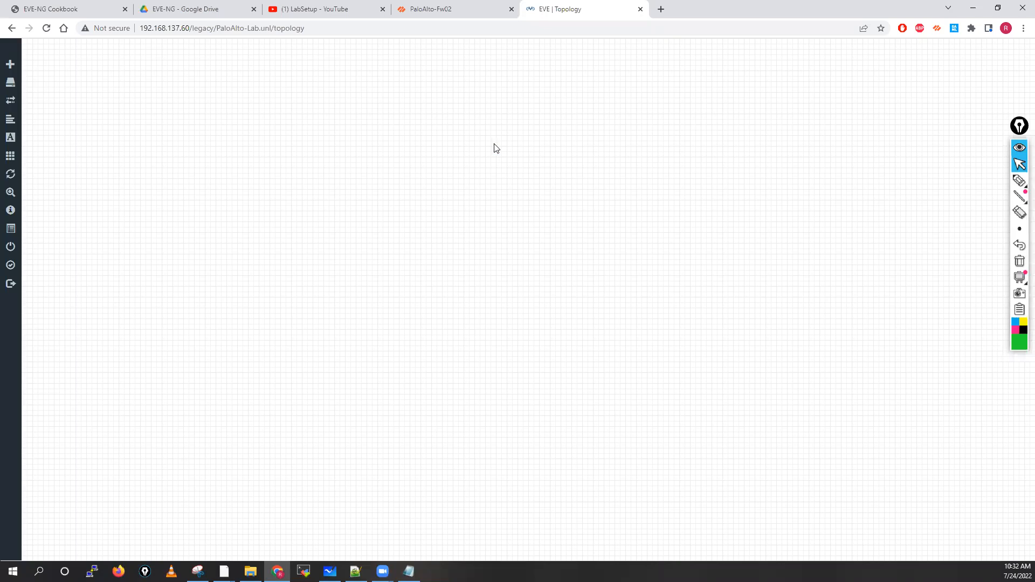
key(ctrl+2)
key(Return)
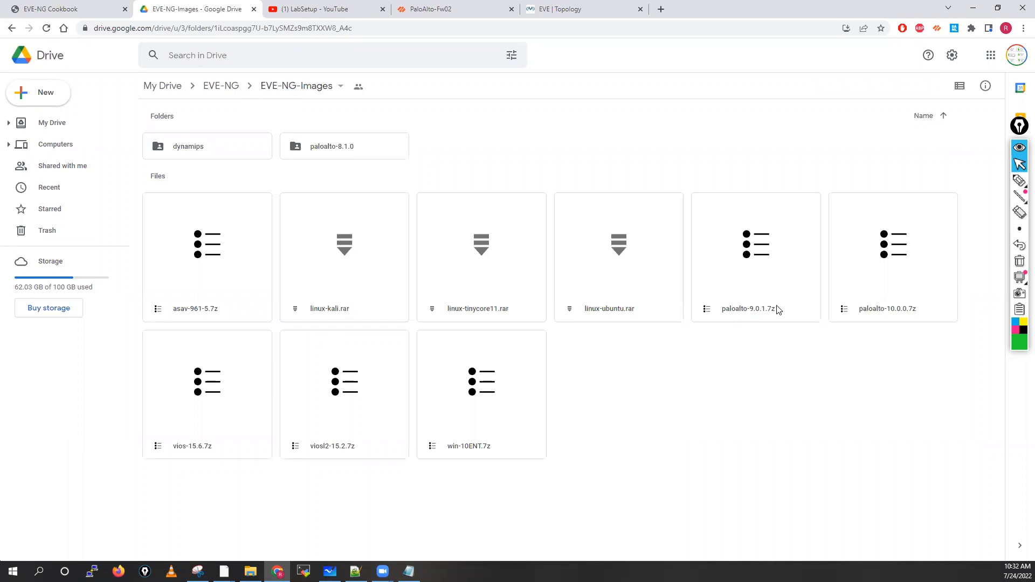
Step: Peek into dynamips, then highlight the asav, tinycore, PaloAlto, win-10ENT and vios images
double_click(205, 156)
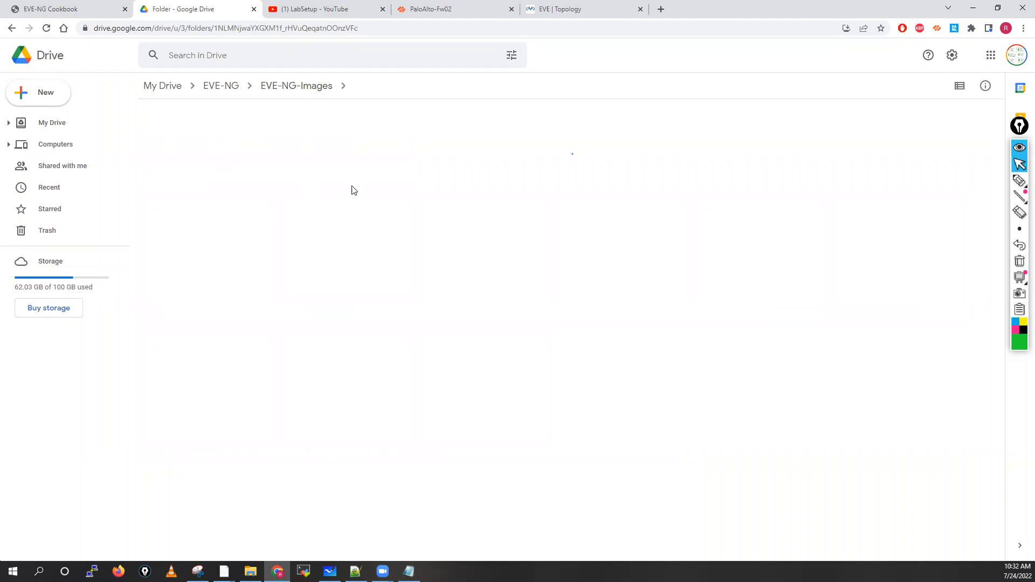
click(320, 87)
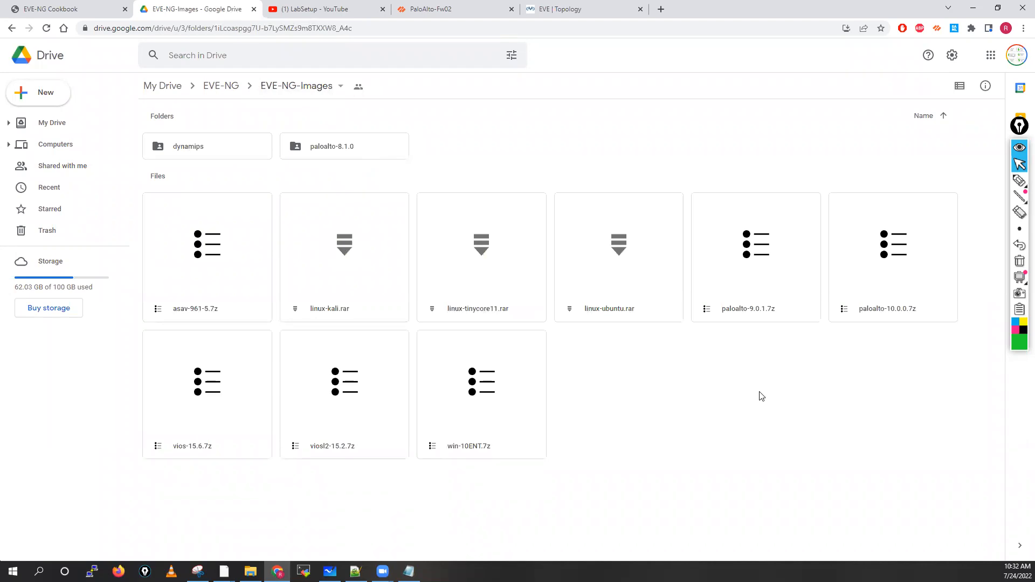
click(1013, 182)
drag(186, 292, 207, 295)
drag(487, 291, 502, 290)
drag(703, 307, 754, 294)
drag(883, 297, 884, 293)
drag(482, 449, 492, 435)
drag(185, 442, 169, 439)
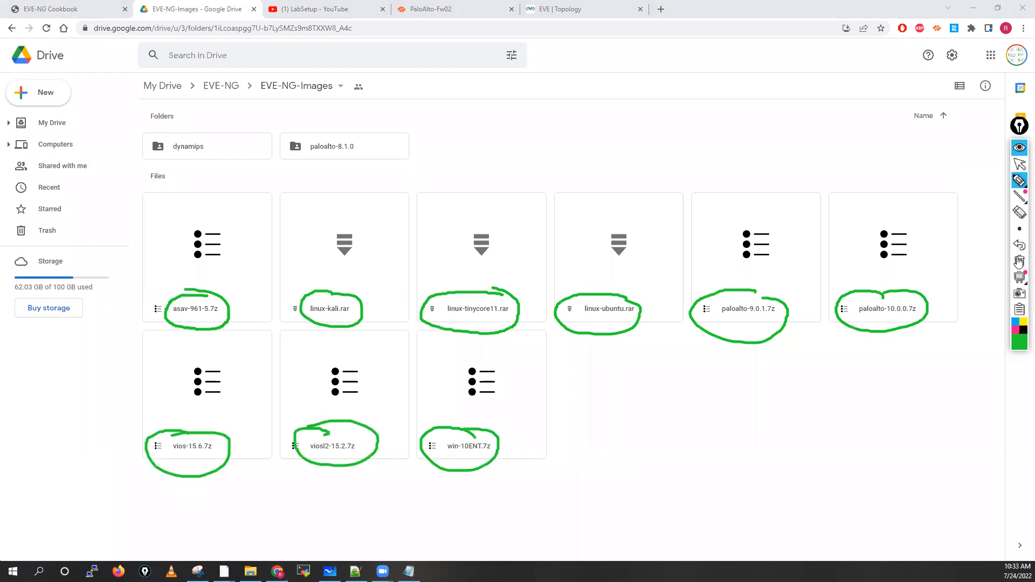
click(1019, 171)
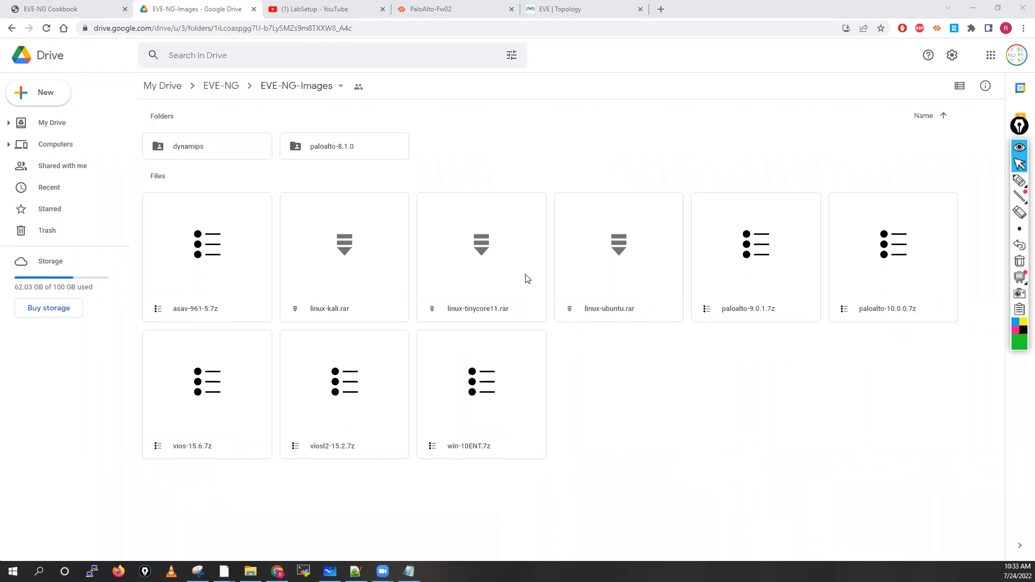
click(494, 293)
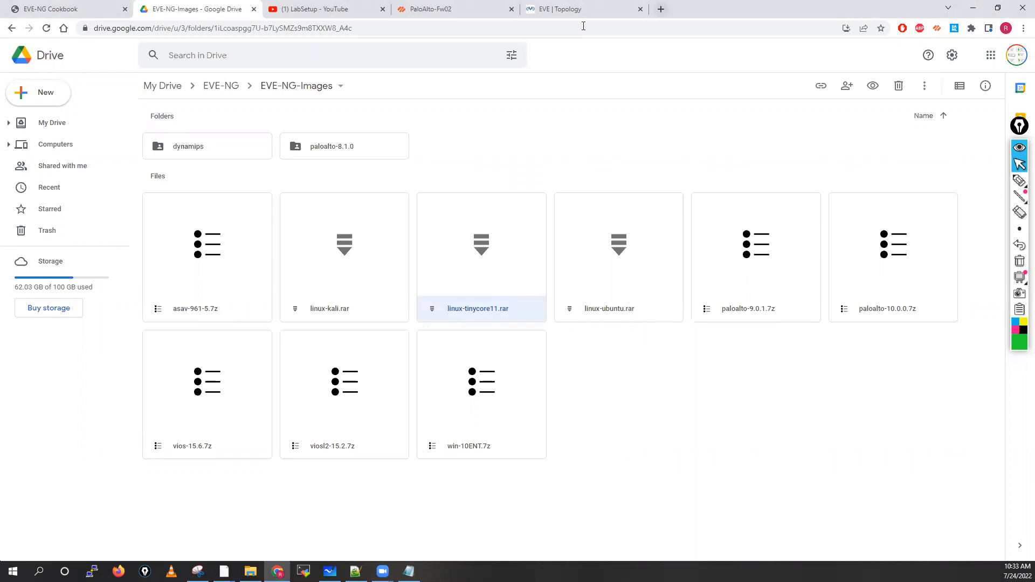
key(ctrl+t)
Step: Search 'win7 zip' for the 7-Zip download page, then return to asav-961-5.7z in Drive
text(wi)
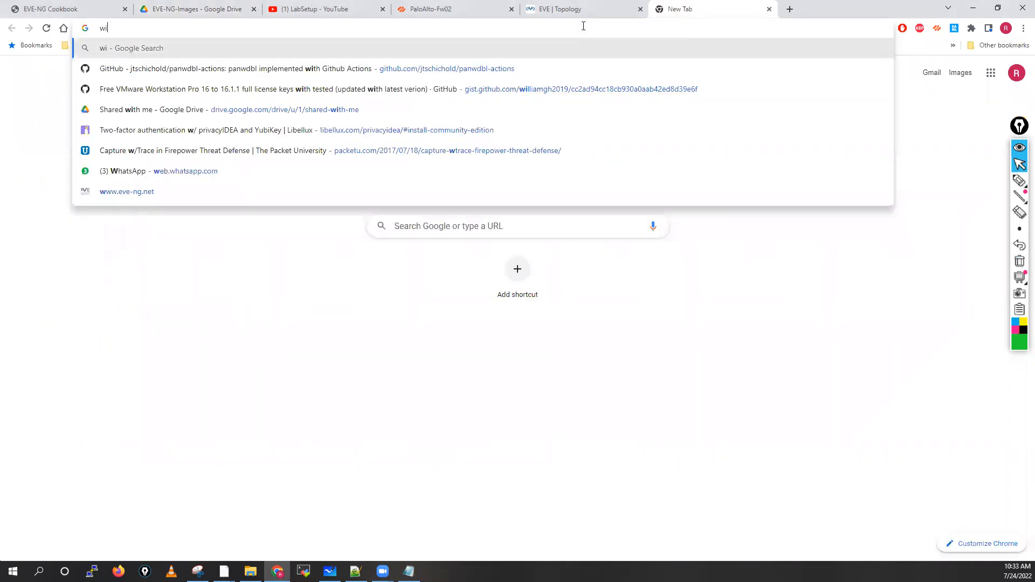
text(n7)
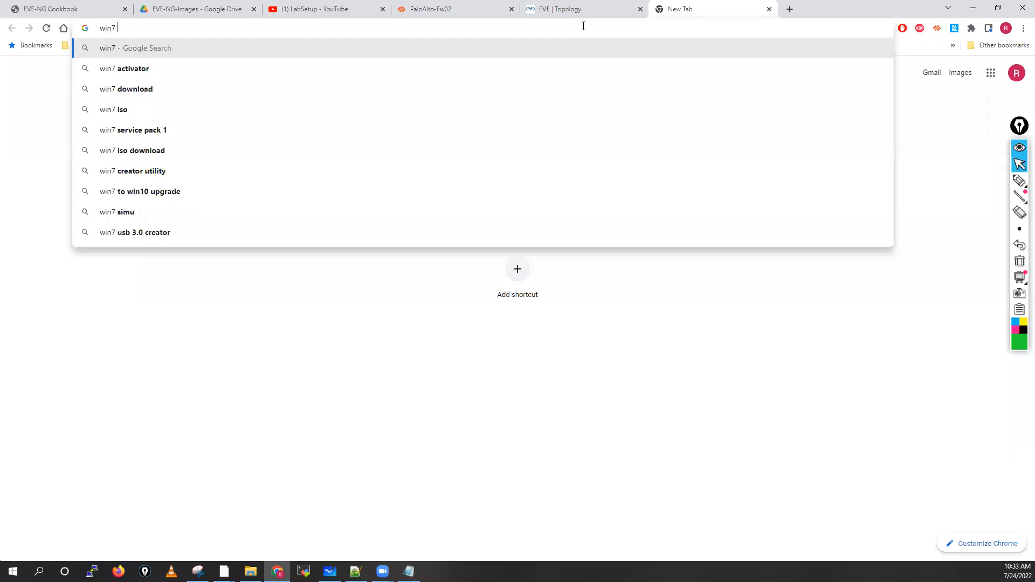
text( zip)
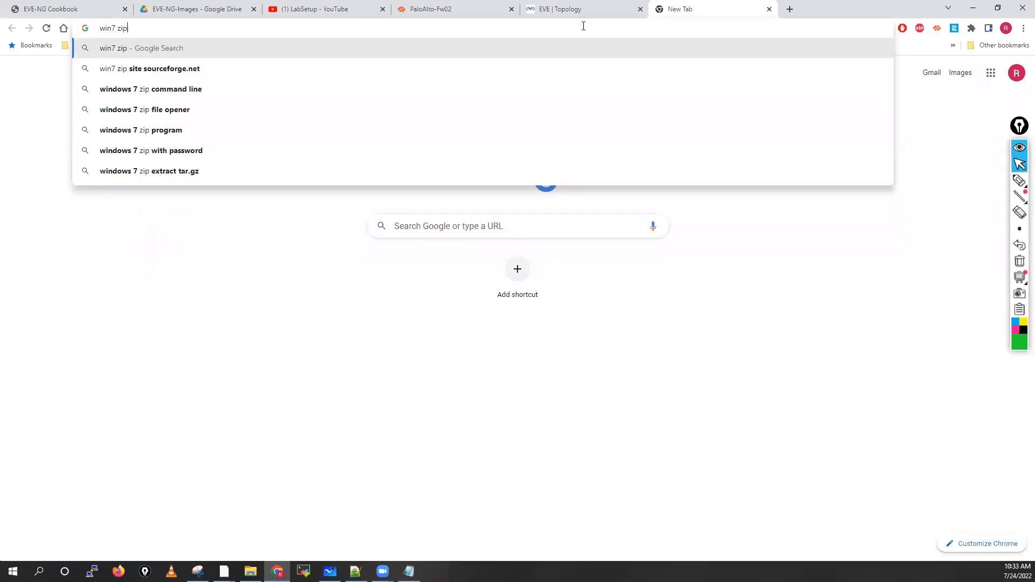
key(Return)
click(136, 158)
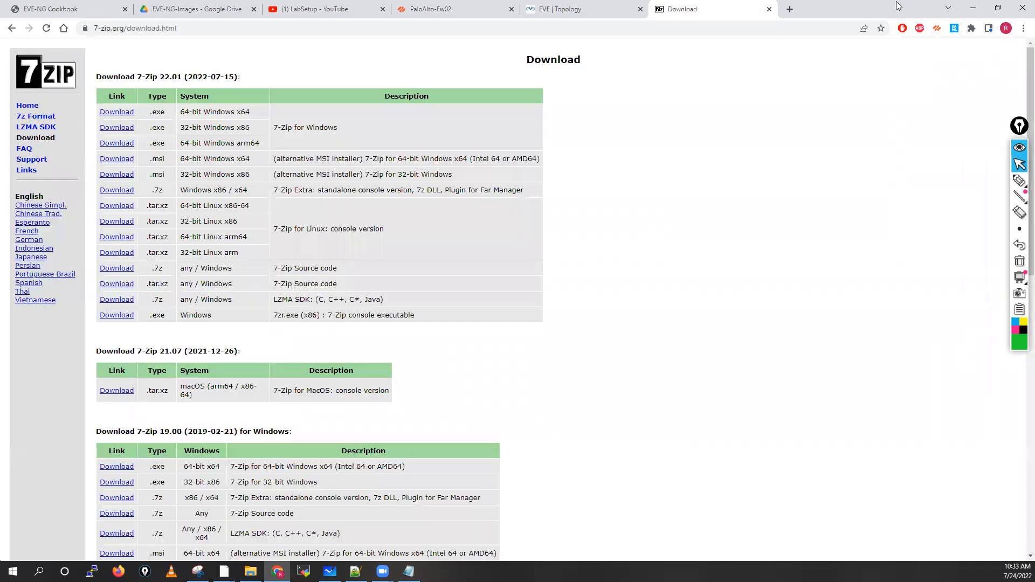
click(770, 12)
click(197, 9)
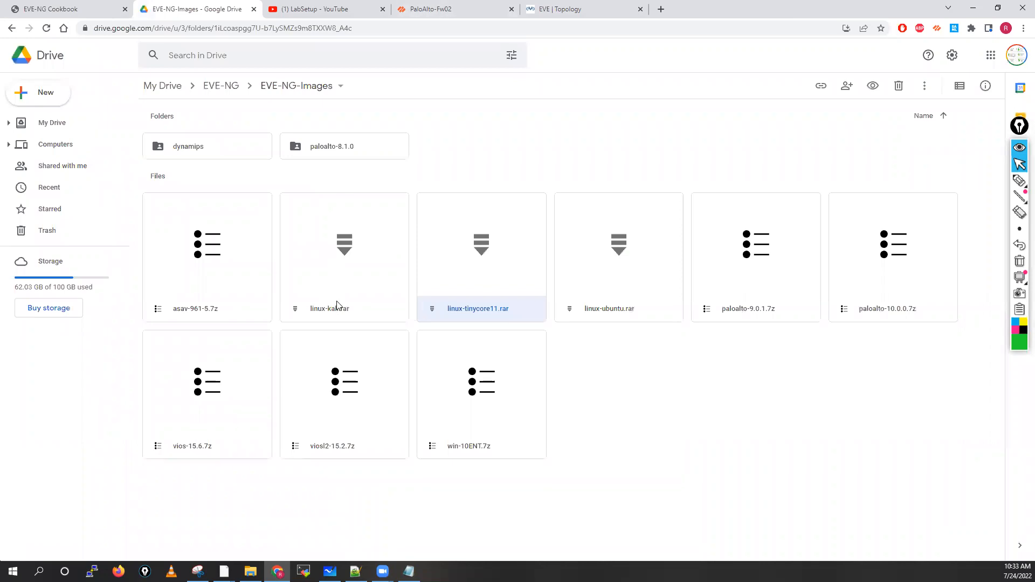
click(211, 312)
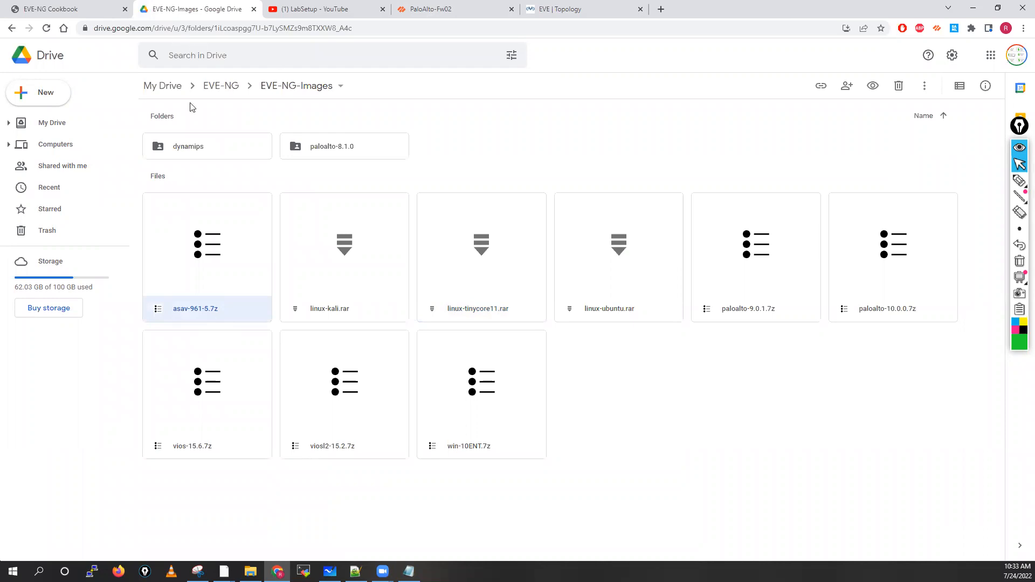
key(alt+Tab)
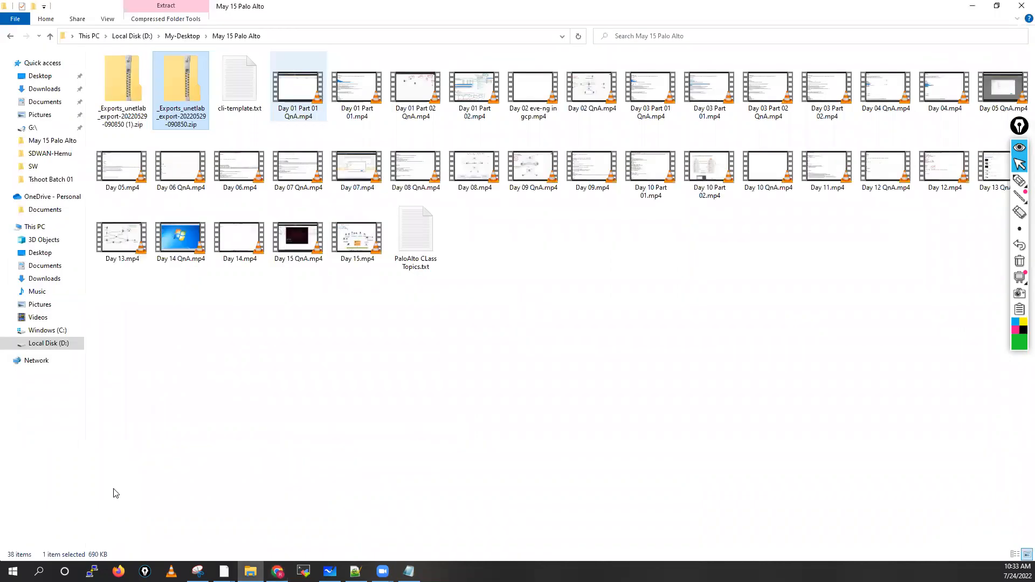
Step: Go from My-Desktop into SW > sdwan-images and look inside the asav-917-1 folder
key(alt+Up)
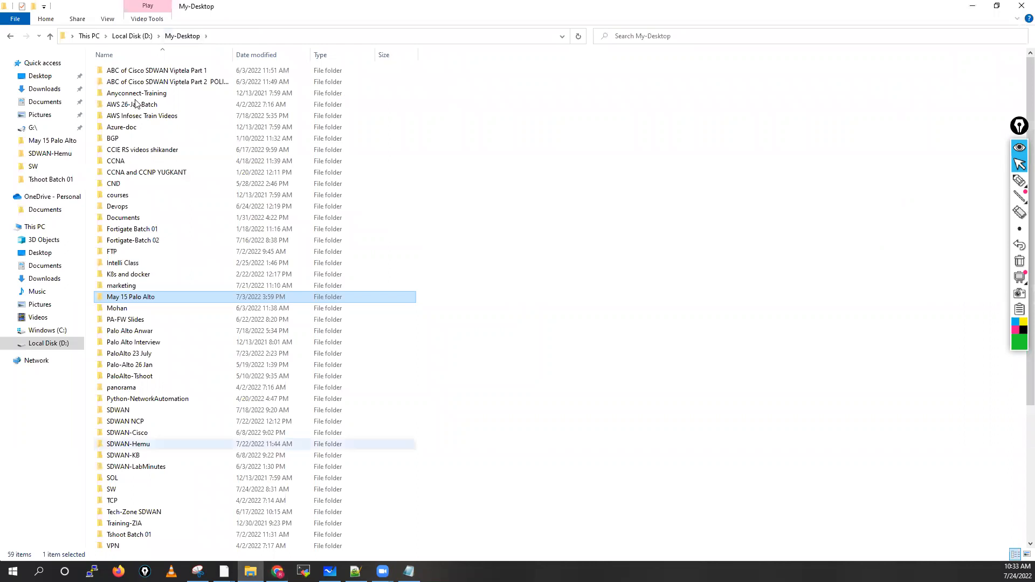
text(sw)
key(Return)
double_click(129, 88)
double_click(129, 84)
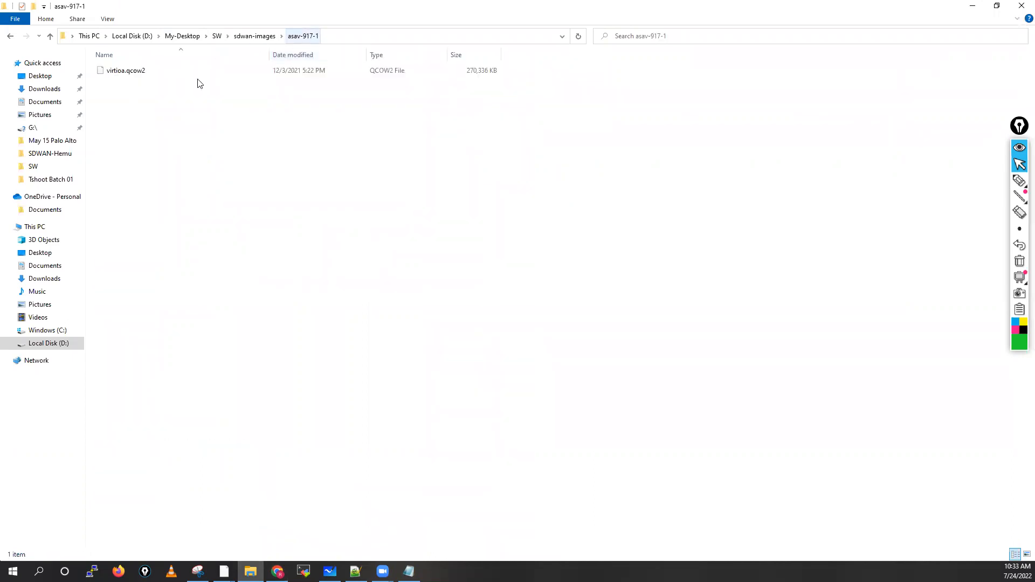
key(alt+Left)
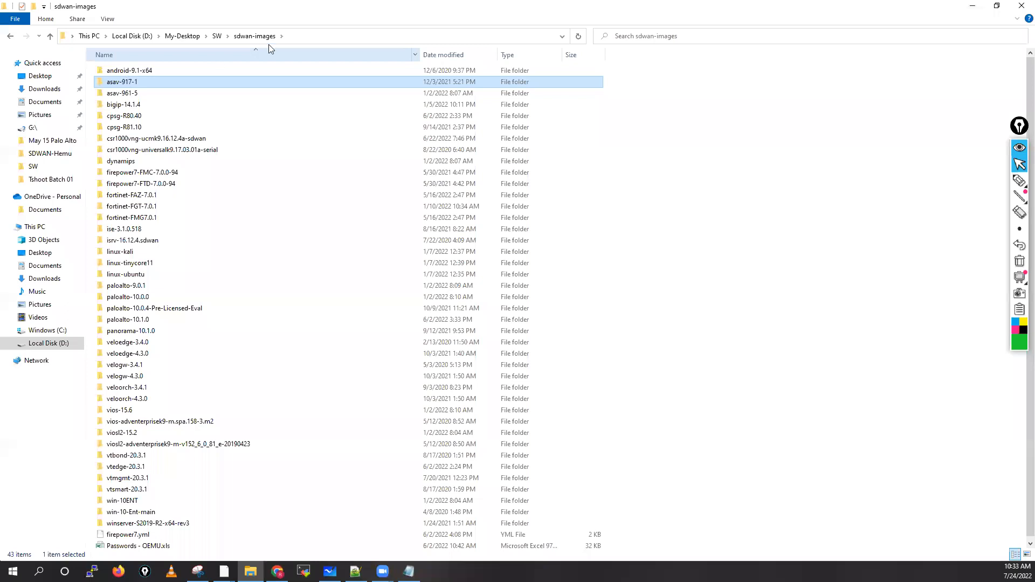
key(alt+Right)
key(alt+Left)
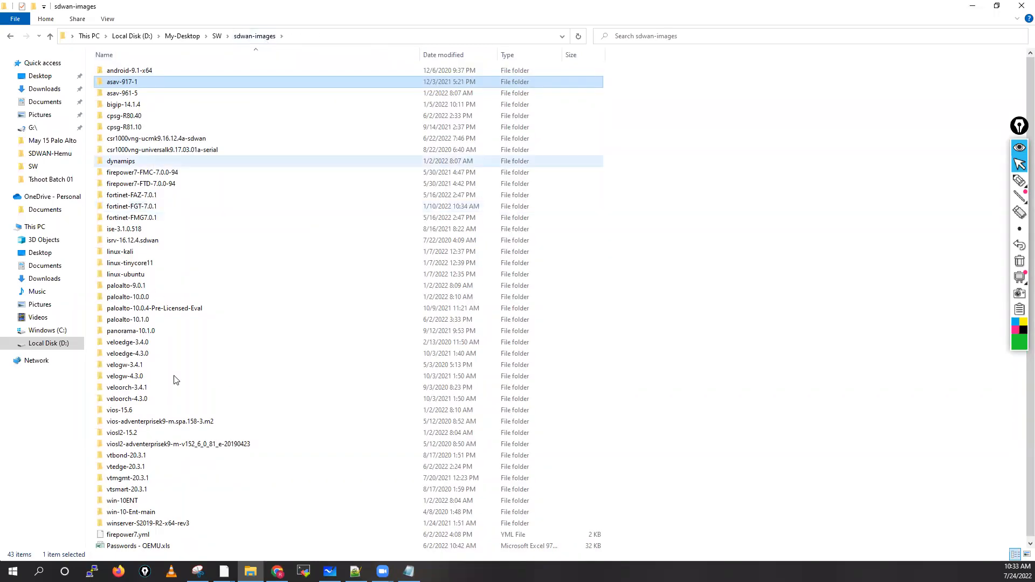
Step: Check the viosl2-15.2, paloalto-10.1.0 and paloalto-10.0.0 folders, then return to the Drive listing
scroll(122, 431, down, 1)
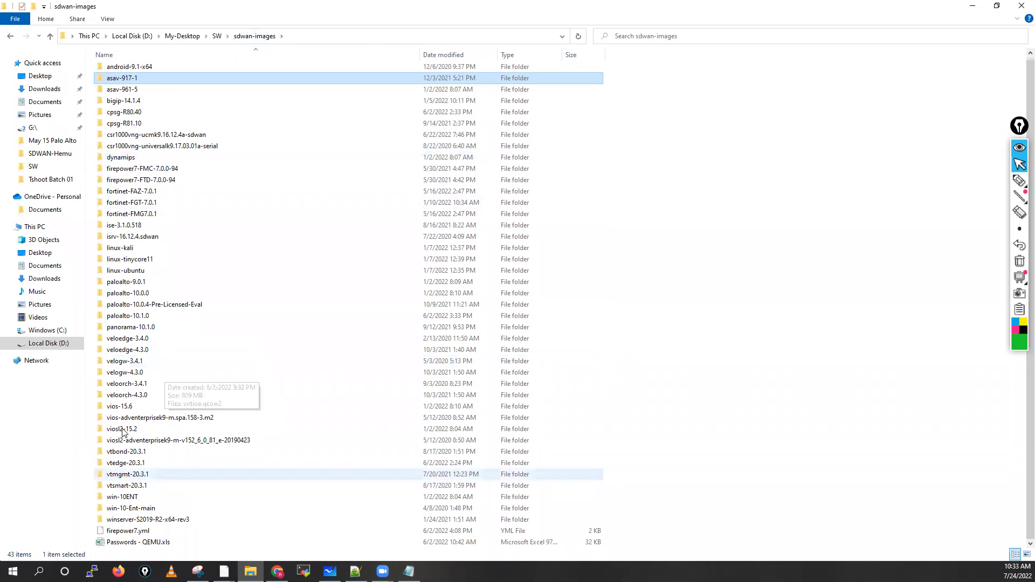
double_click(123, 431)
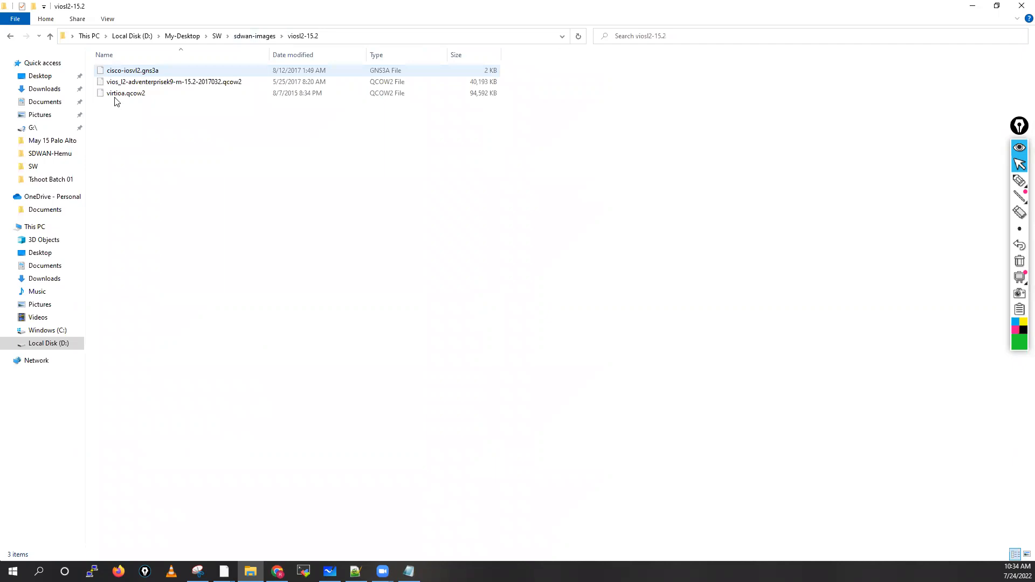
click(127, 96)
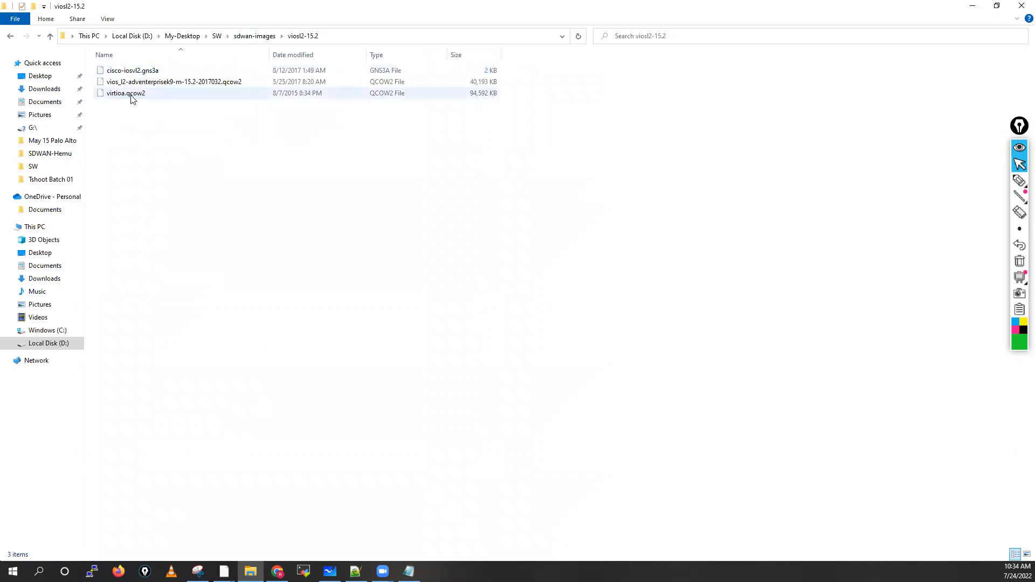
click(264, 37)
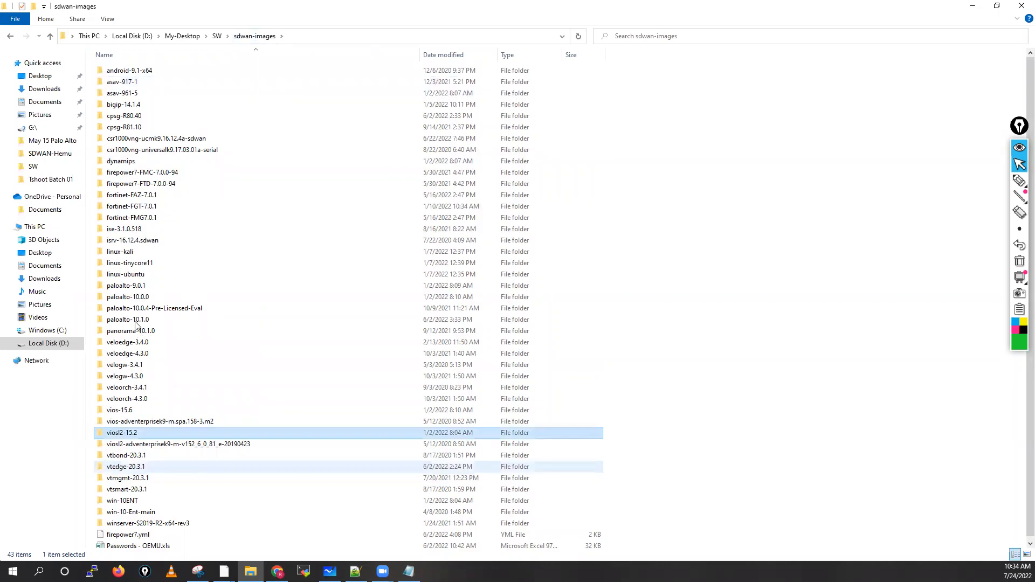
double_click(135, 320)
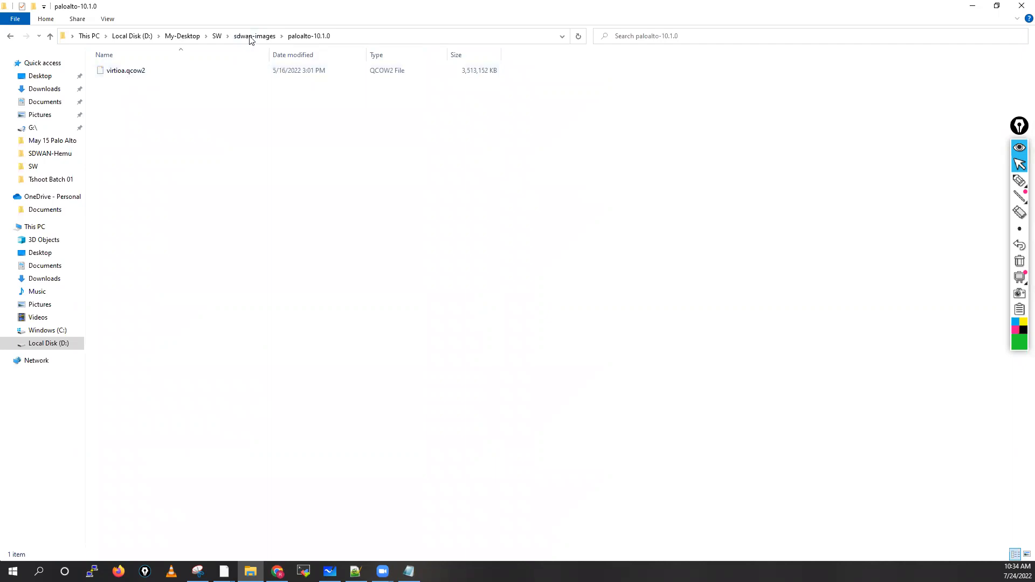
key(alt+Left)
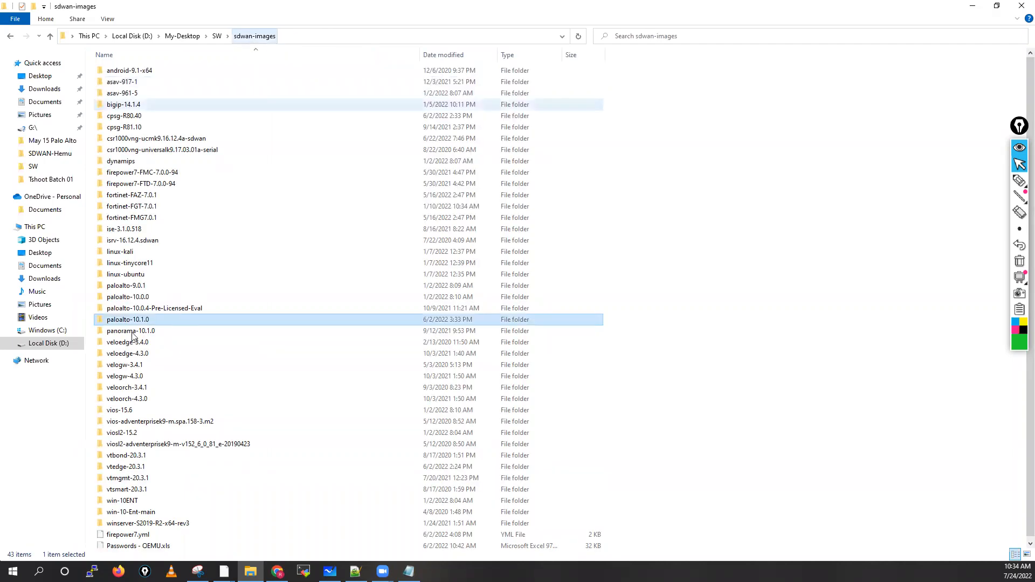
double_click(133, 298)
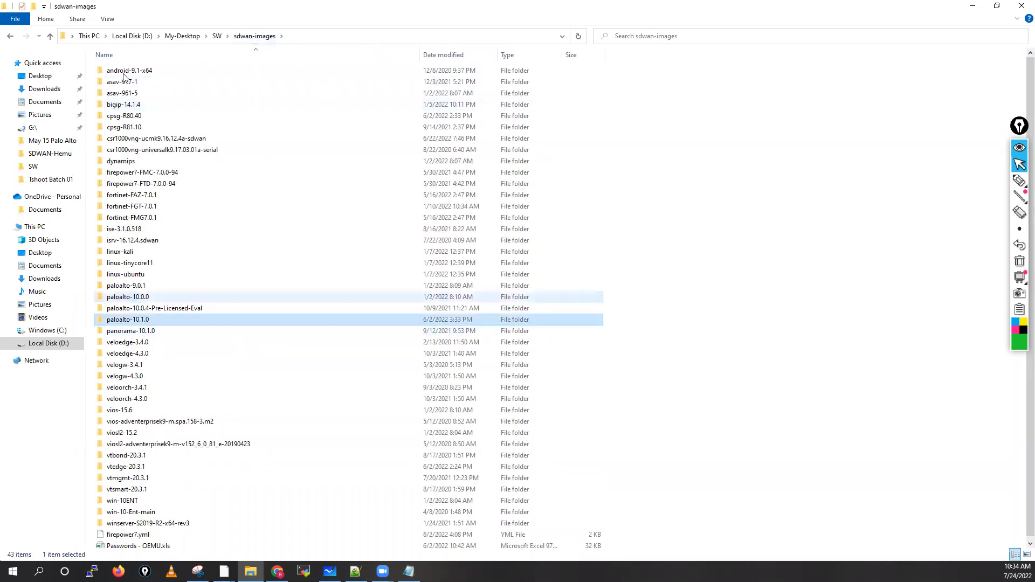
click(251, 39)
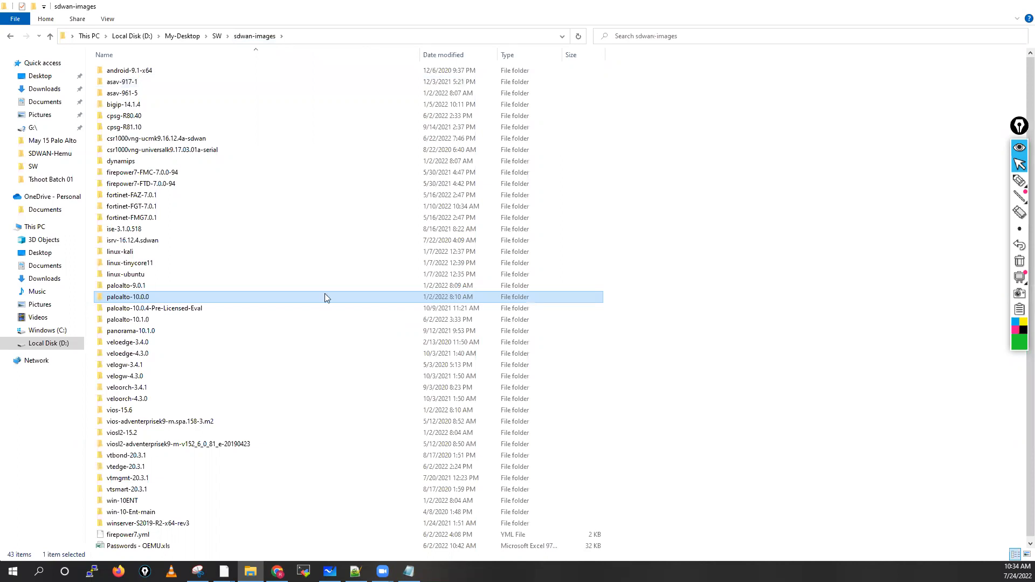
key(alt+Tab)
click(502, 289)
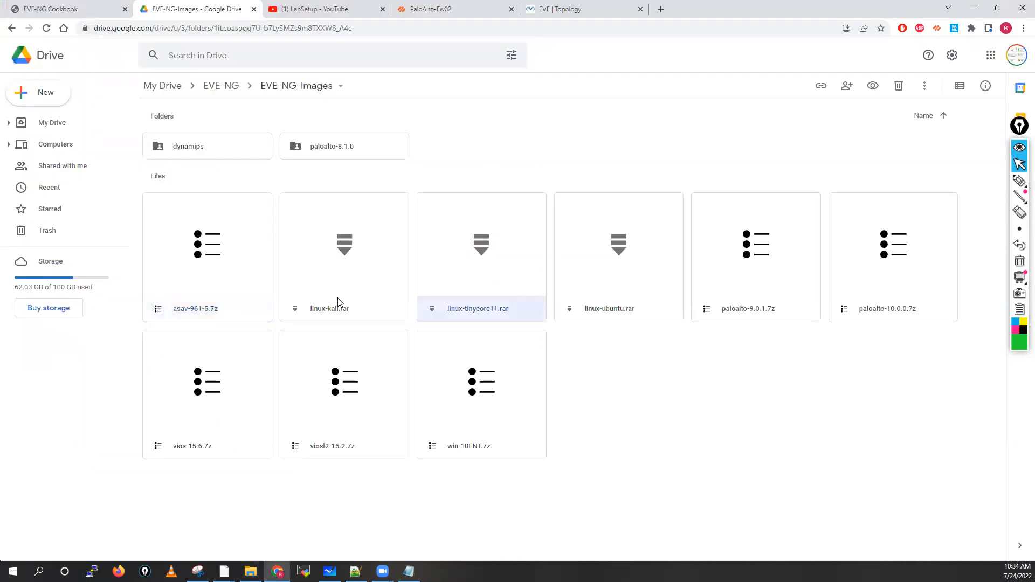
Step: Compare the linux-kali, paloalto-10.0.0 and vios-15.6 Drive archives with the local image folders
click(338, 299)
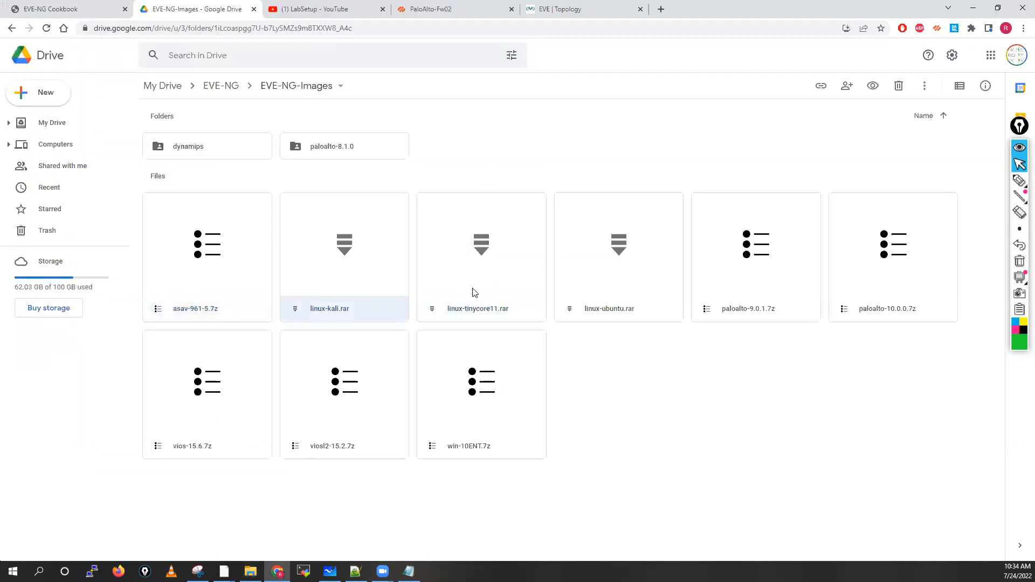
click(835, 300)
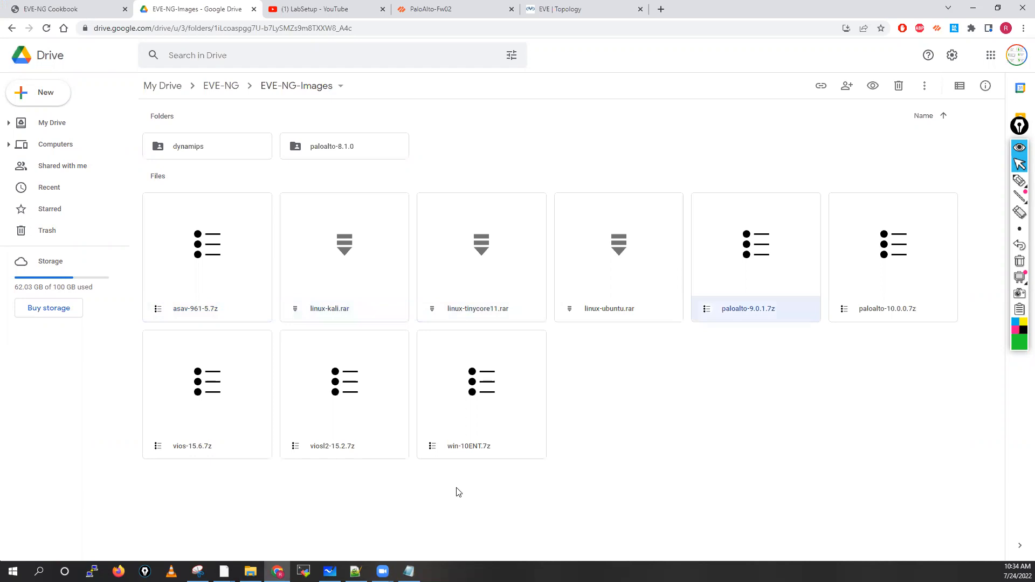
click(210, 429)
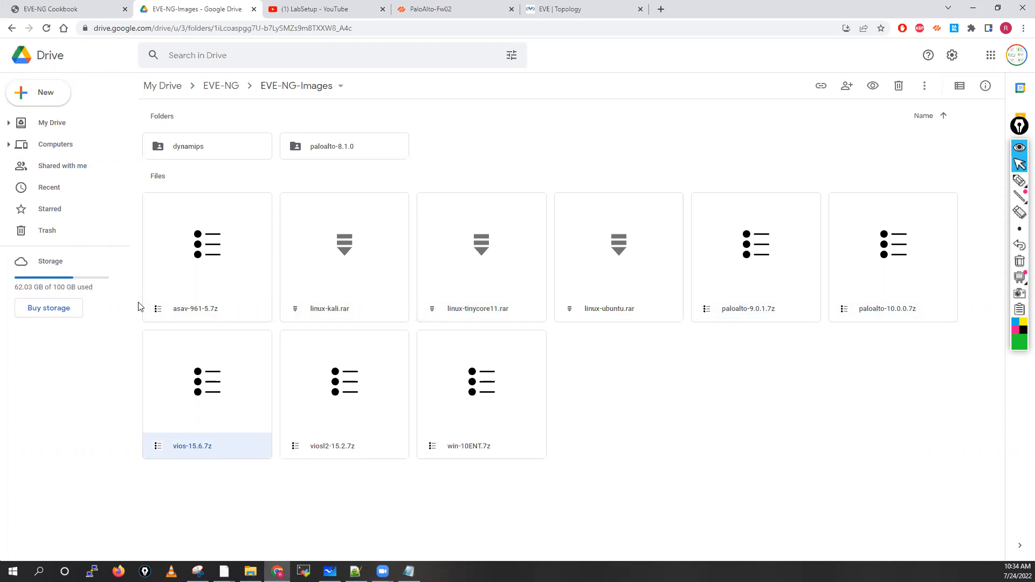
key(alt+Tab)
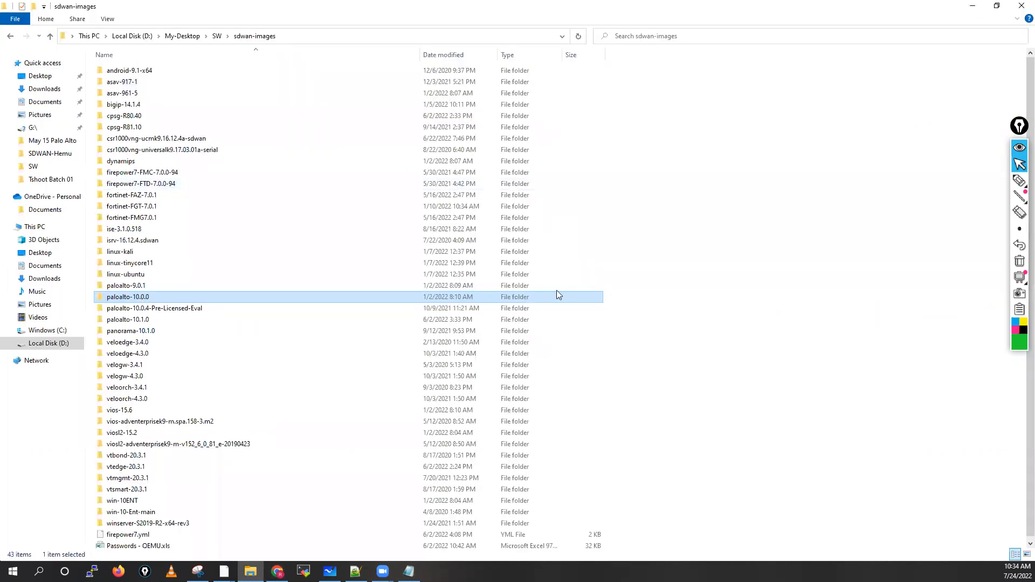
key(alt+Tab)
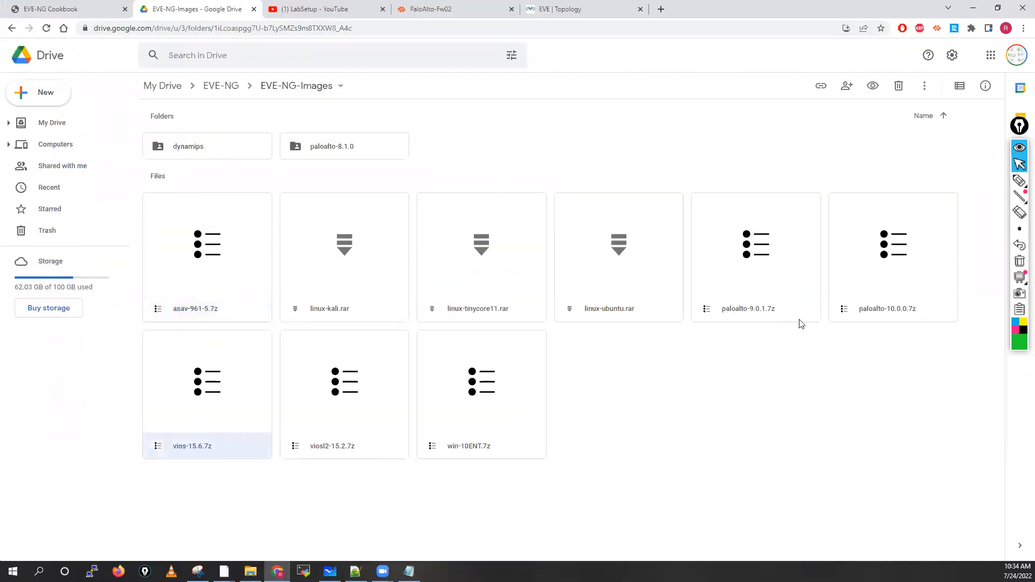
click(885, 293)
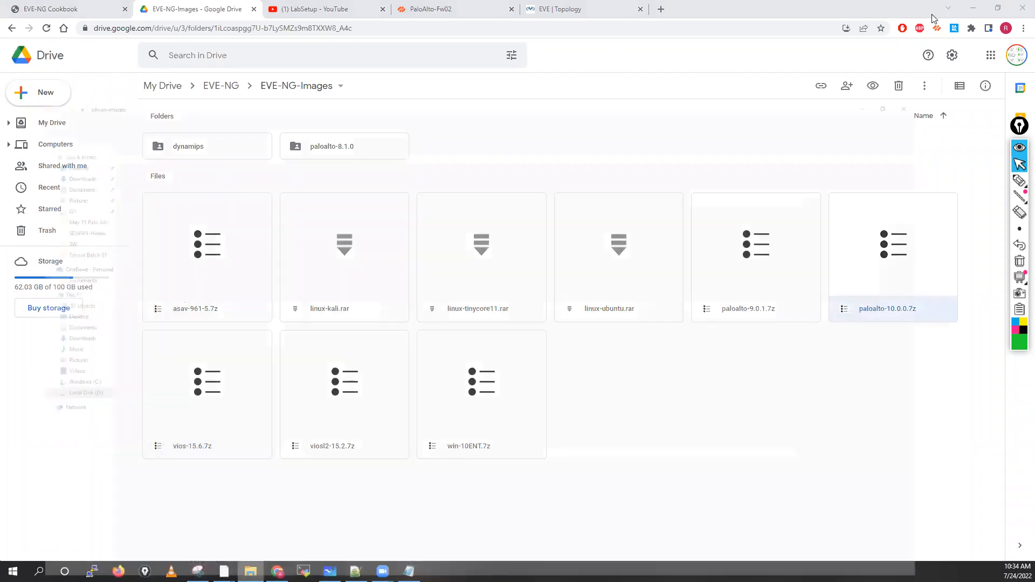
click(969, 8)
key(alt+Tab)
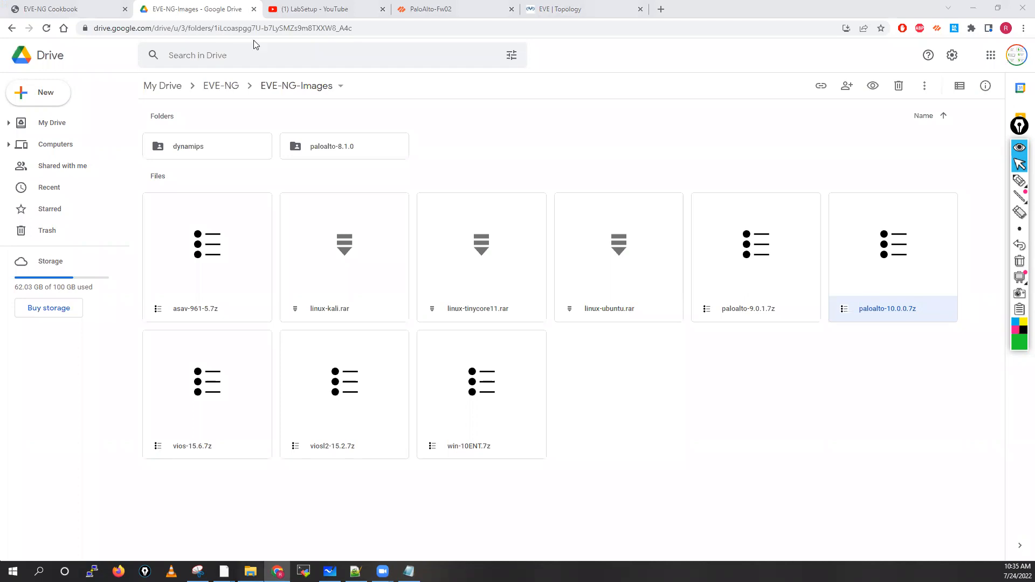
key(alt+Tab)
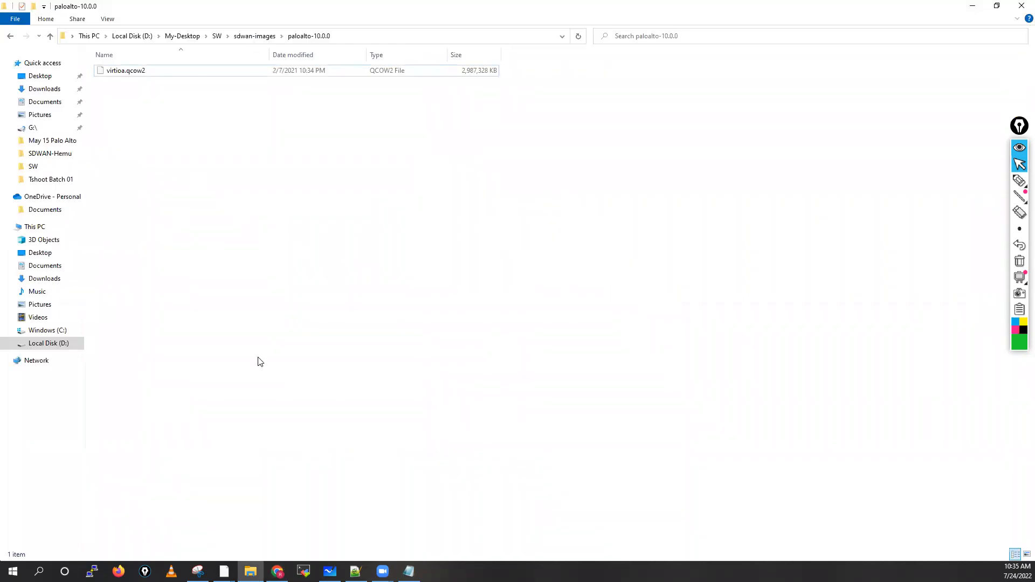
key(BackSpace)
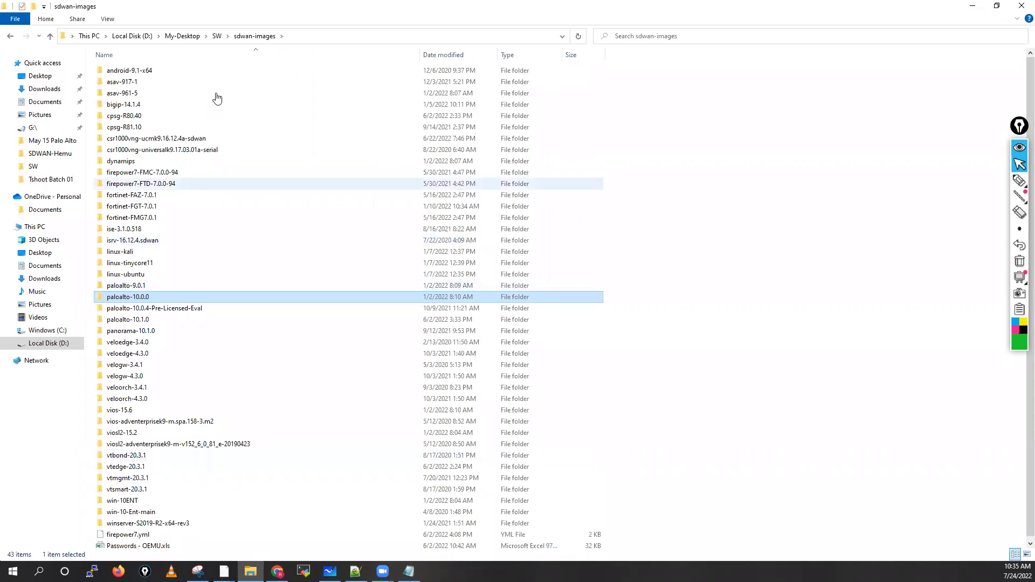
Step: Go back up to the EVE-NG Drive folder and select WinSCP-5.17.10-Setup.exe
key(alt+Tab)
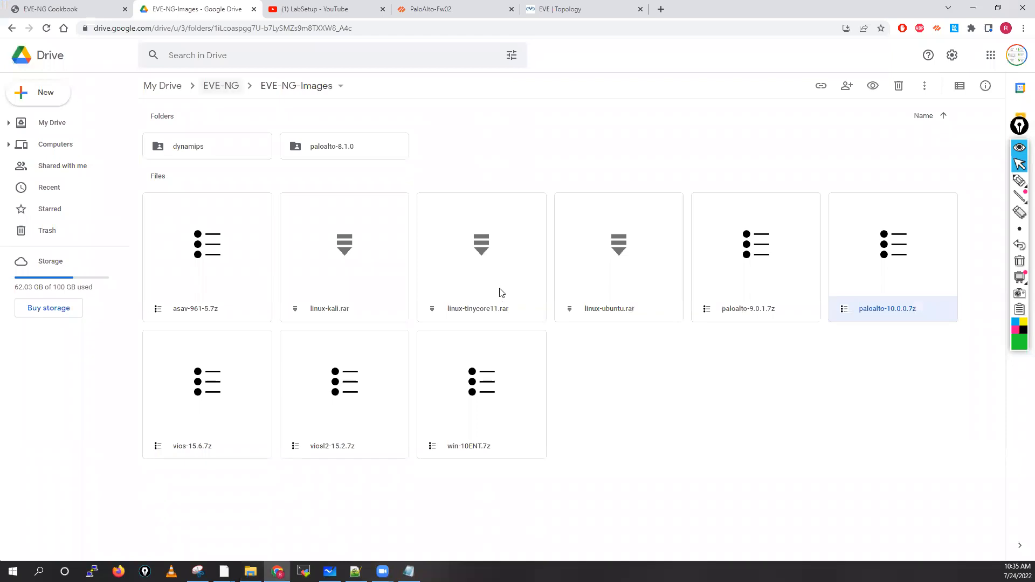
key(alt+Left)
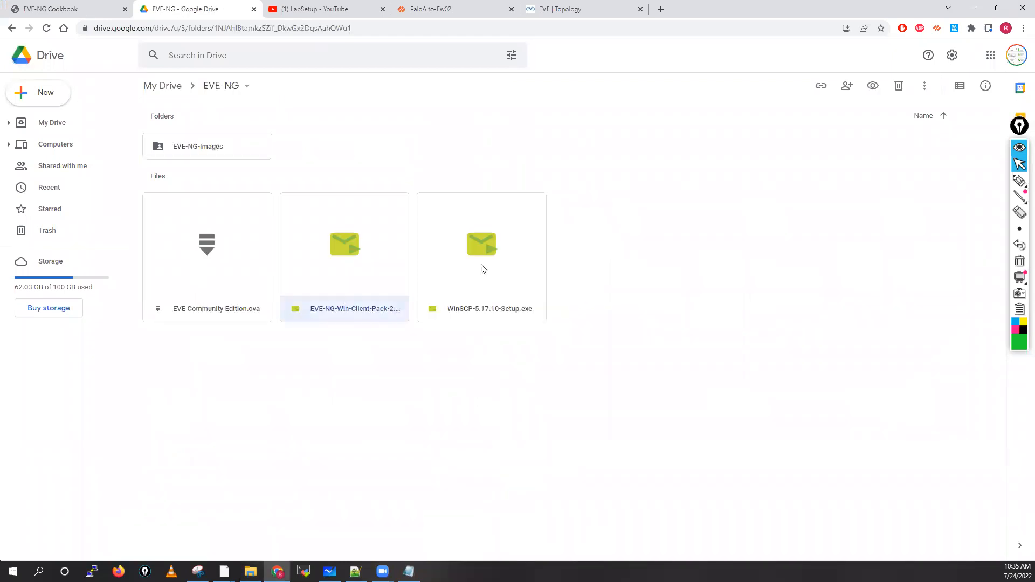
click(478, 269)
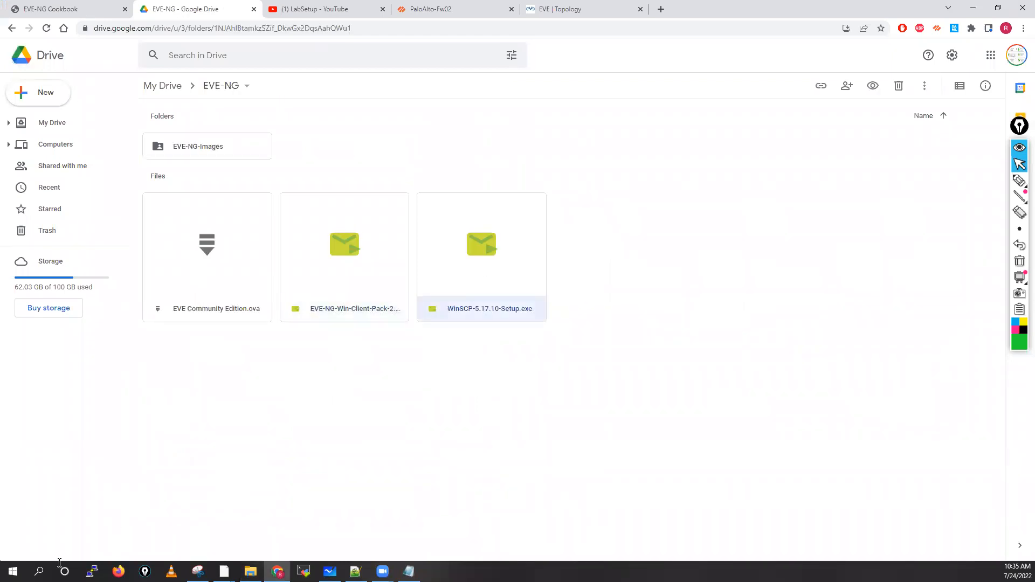
key(super+s)
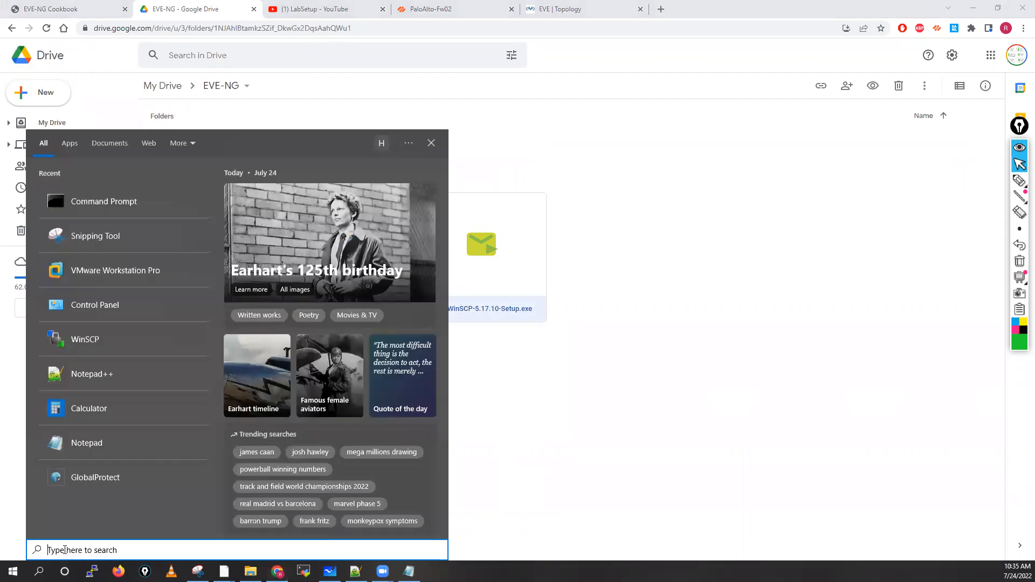
Step: Launch WinSCP and log in to new site 192.168.137.60 as root with the server password
text(wi)
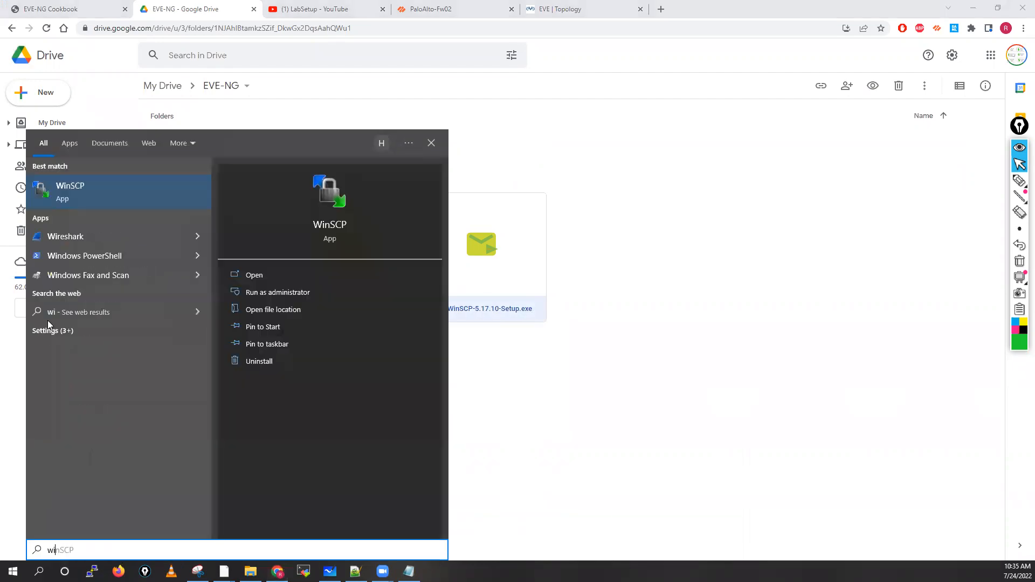
text(n)
click(78, 191)
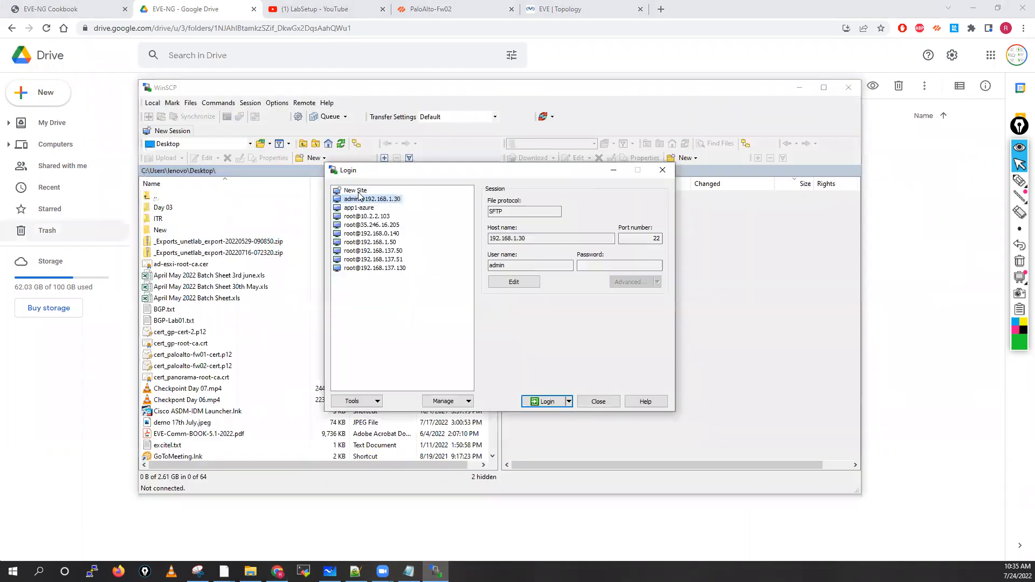
click(506, 240)
text(1)
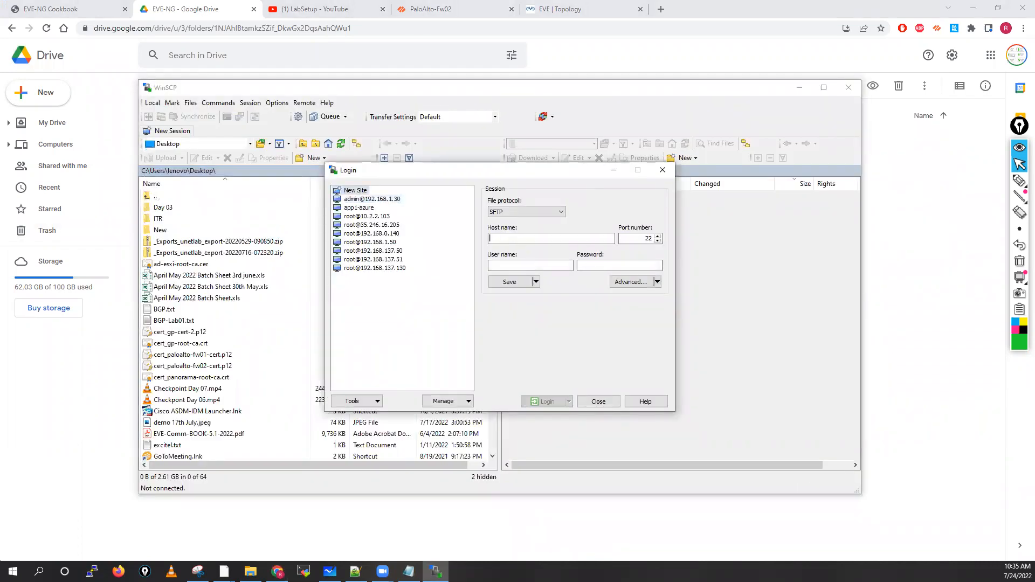
text(92.)
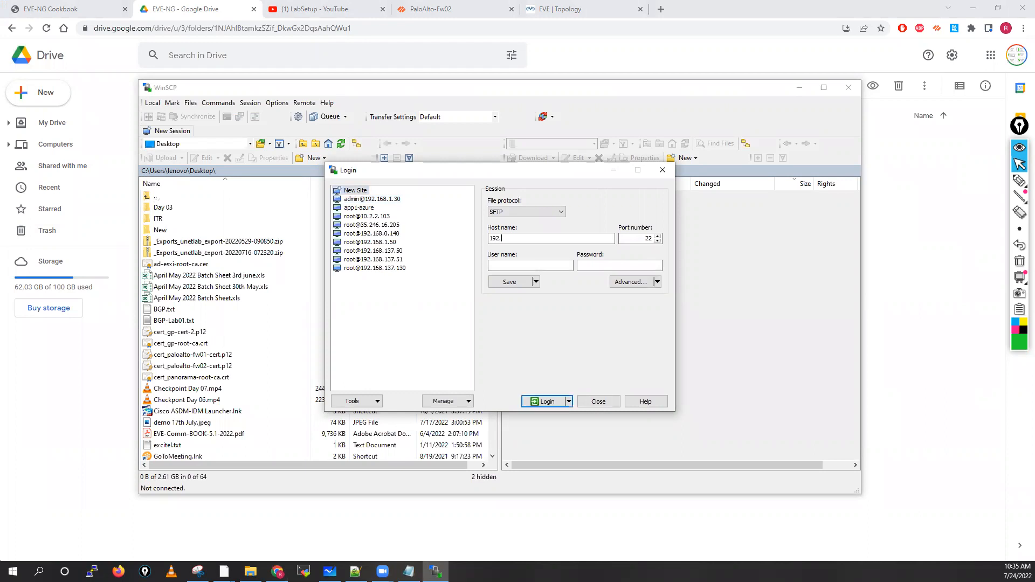
text(168.137.60)
click(512, 265)
text(adm)
key(BackSpace)
key(BackSpace)
key(BackSpace)
text(root)
click(609, 265)
text(eve)
click(551, 400)
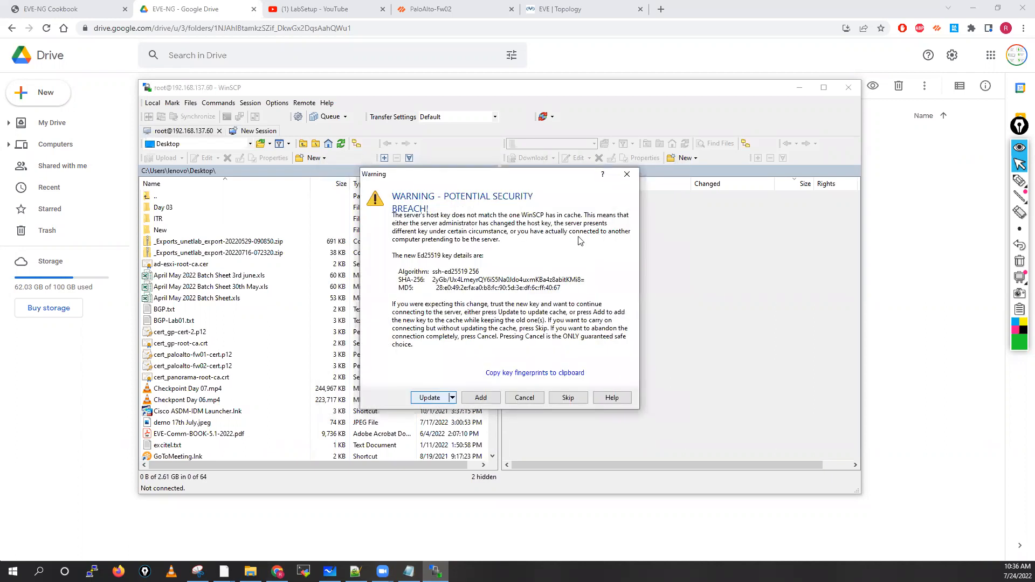
Step: Accept the new host key and point the local pane to the copied D:\My-Desktop\SW\sdwan-images path
key(Return)
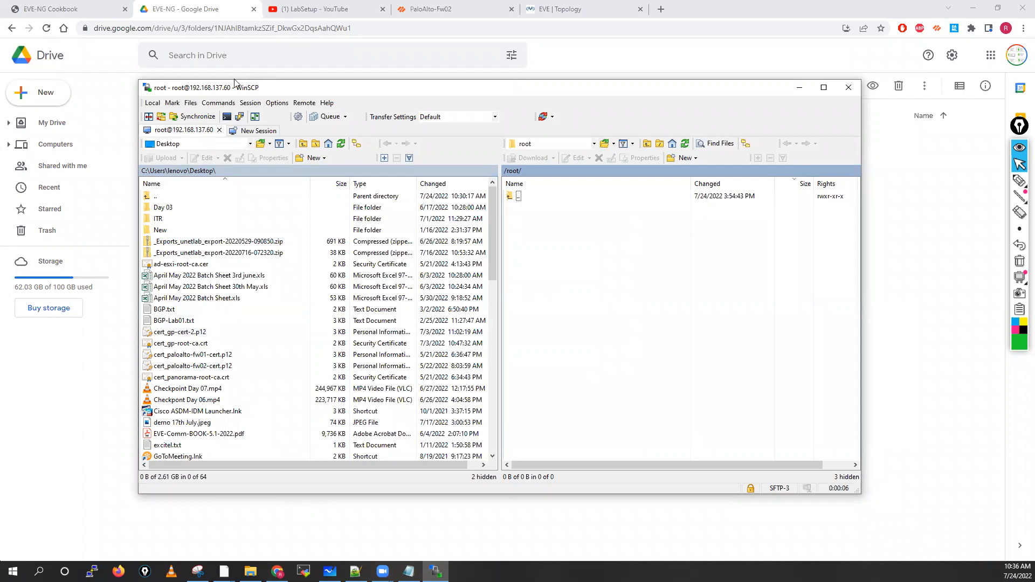
key(alt+Tab)
key(alt+d)
key(ctrl+c)
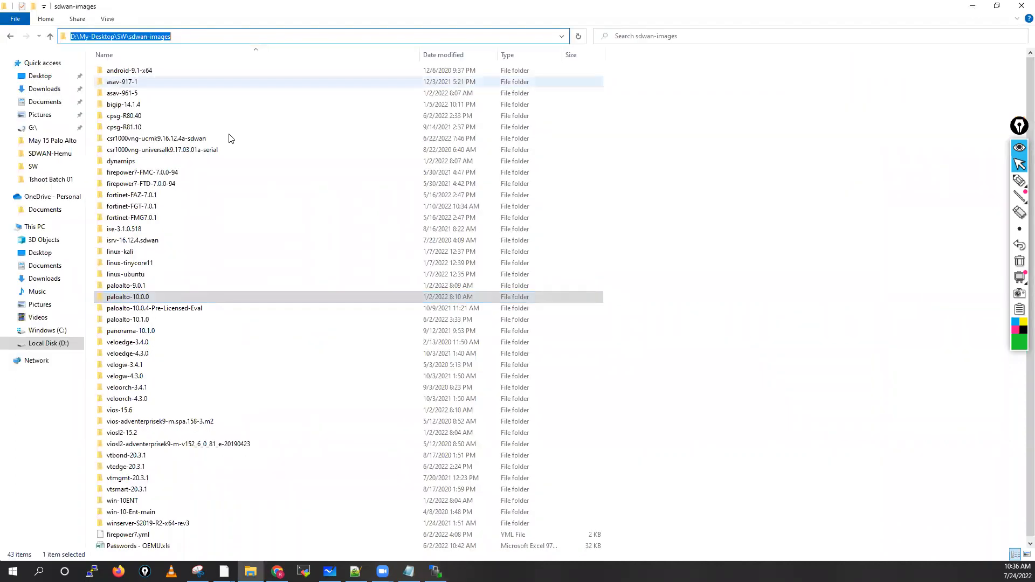
key(alt+Tab)
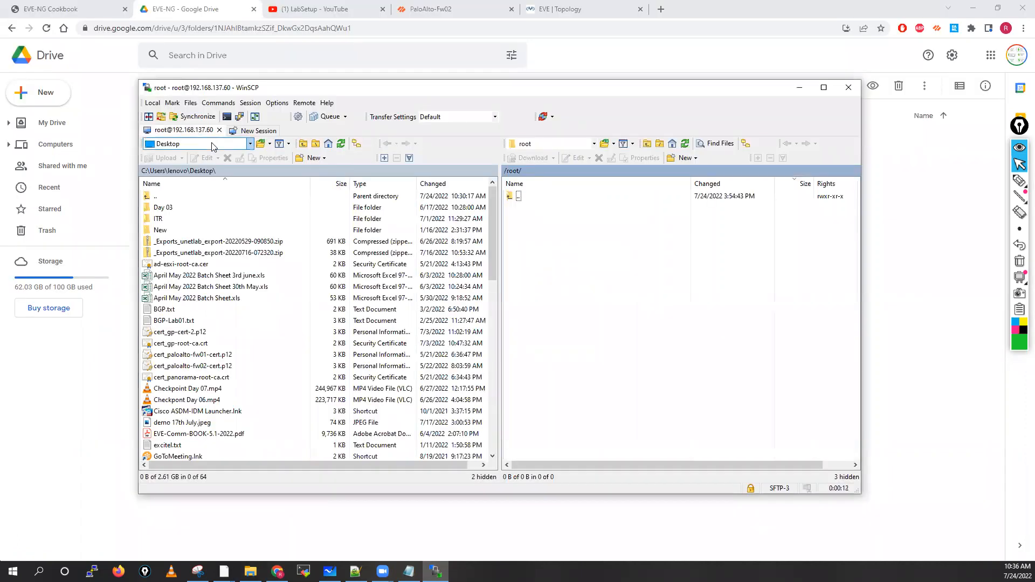
click(214, 145)
click(272, 150)
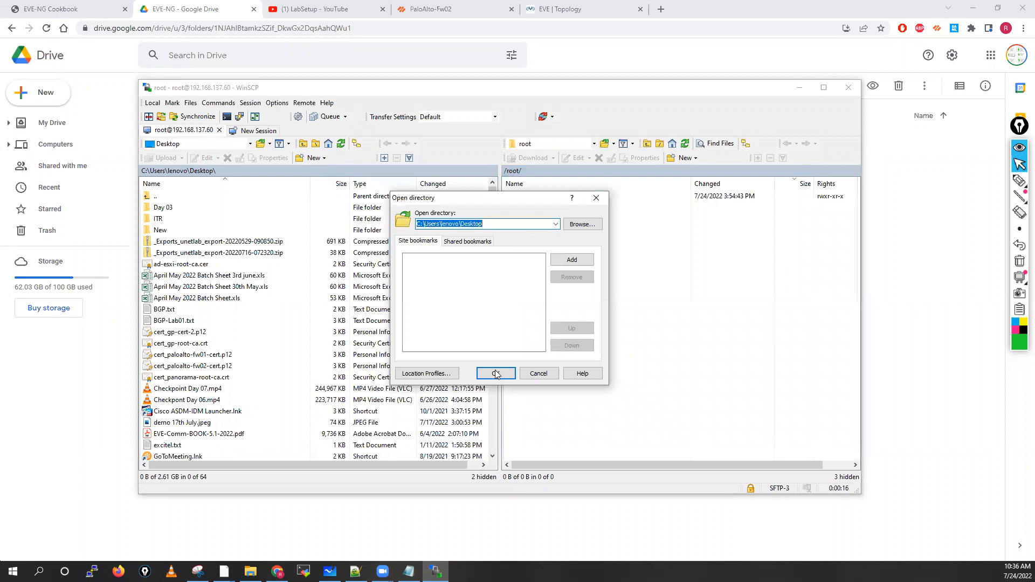
key(ctrl+v)
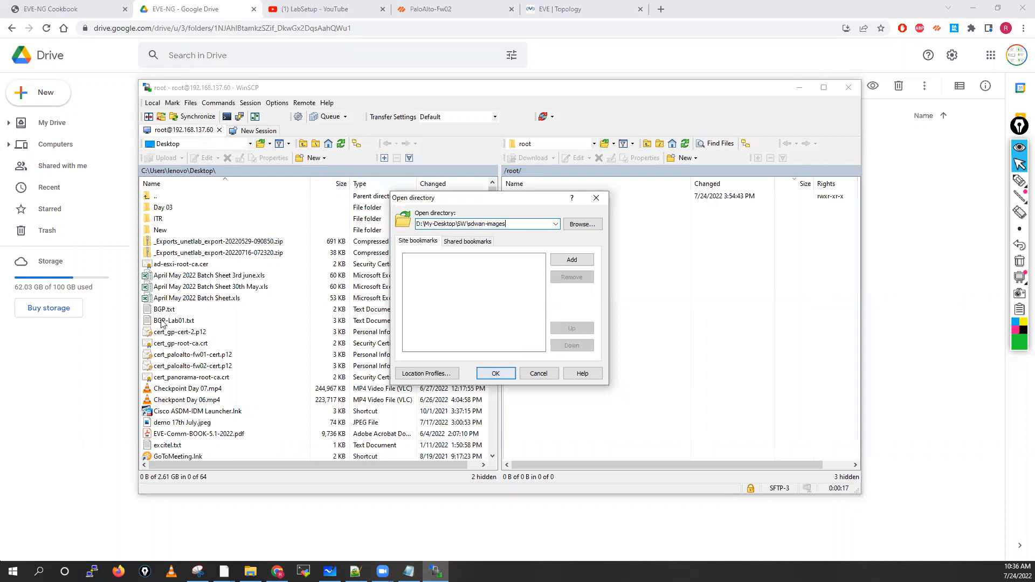
key(Return)
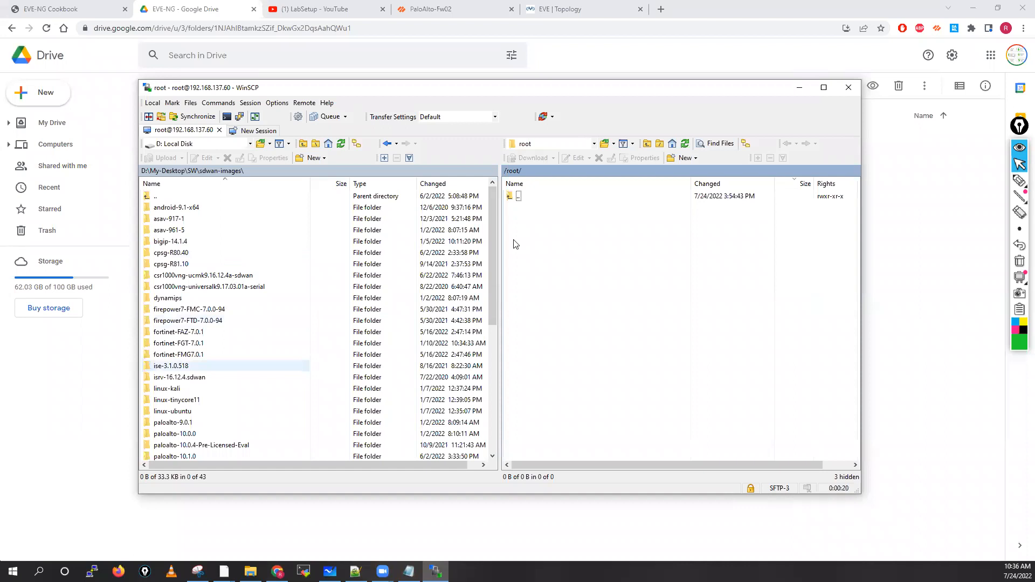
Step: Browse the remote pane from root to /opt/unetlab/addons/dynamips
scroll(230, 278, down, 7)
scroll(231, 275, up, 7)
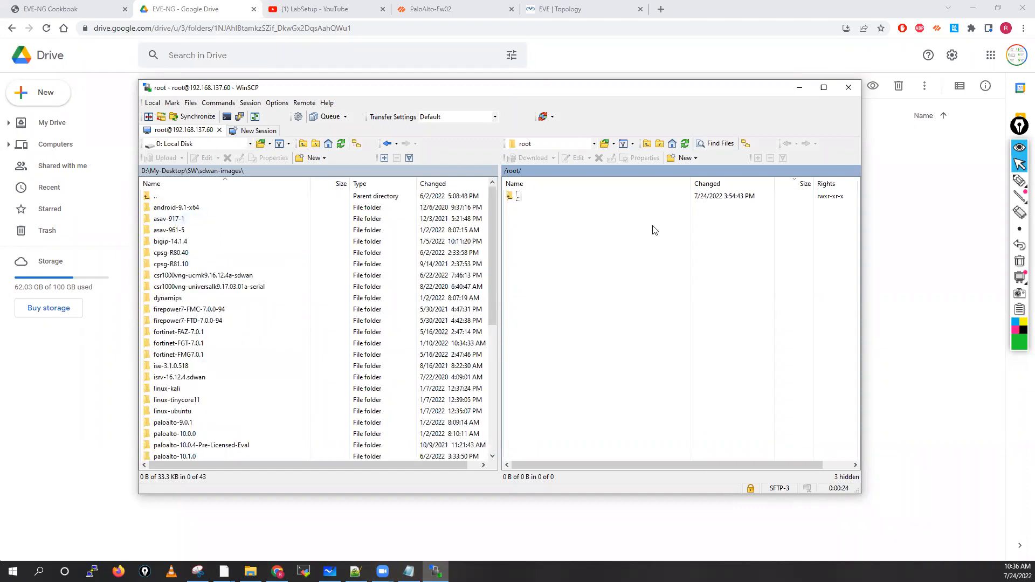
click(592, 145)
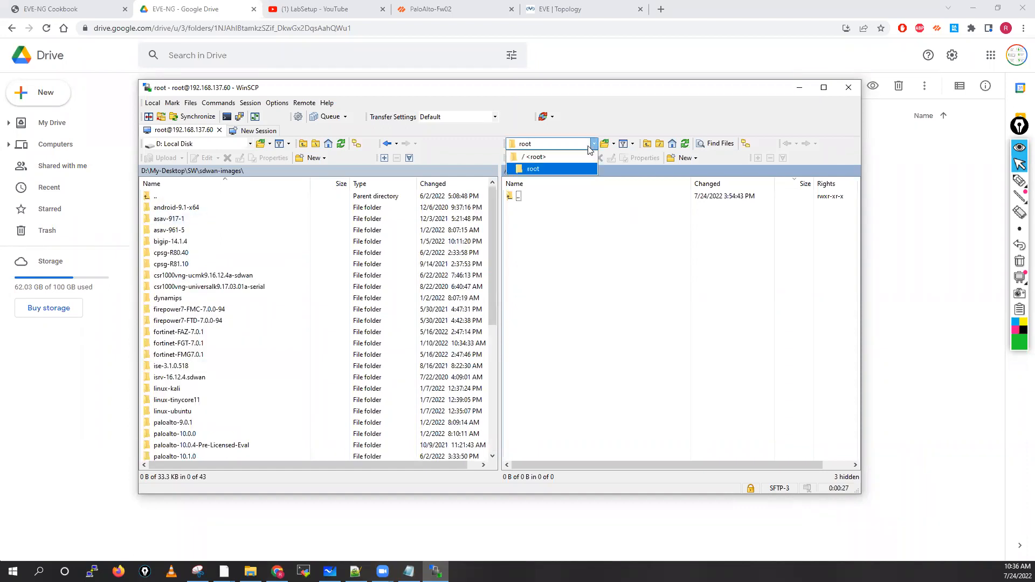
click(549, 156)
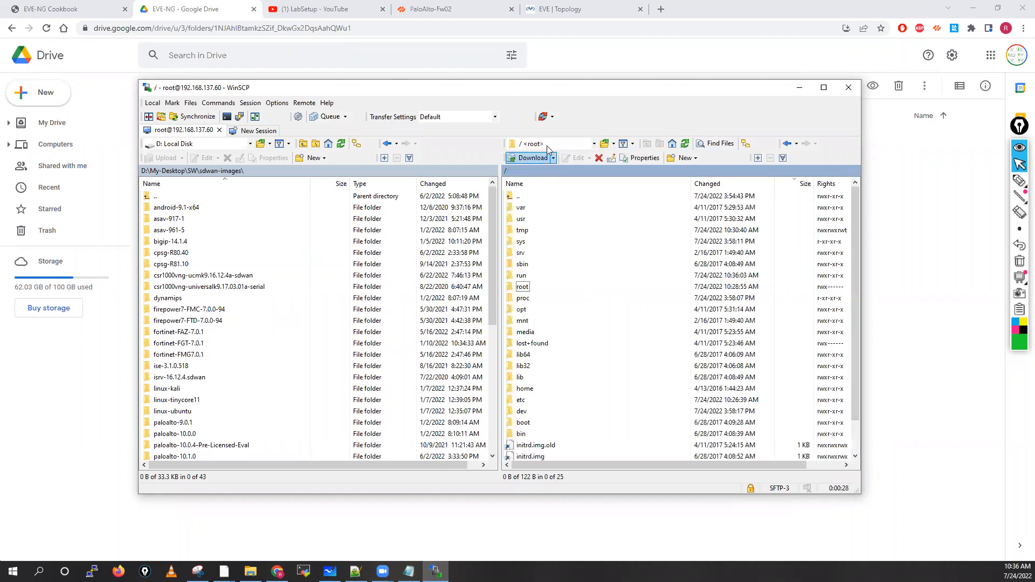
double_click(524, 311)
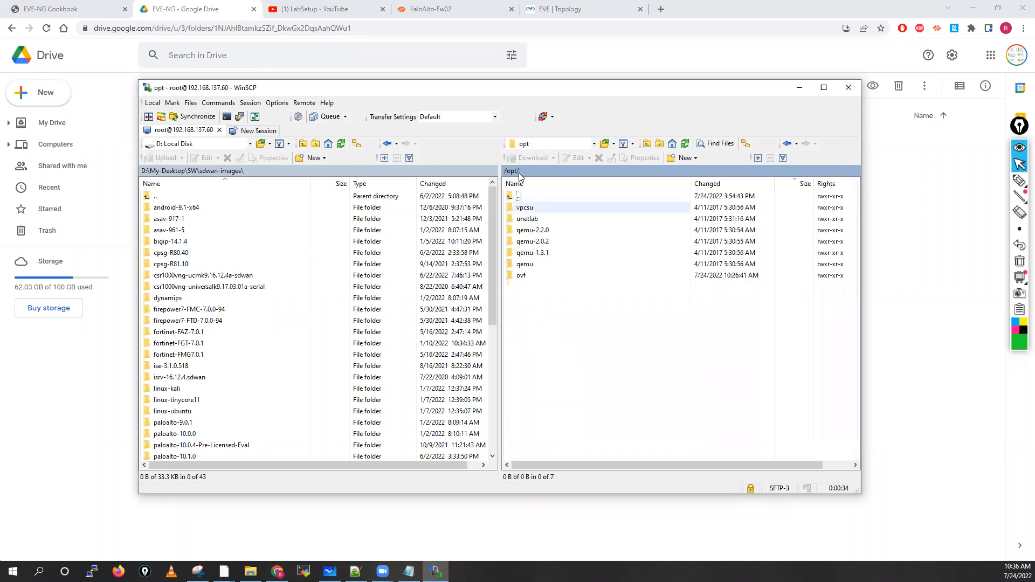
double_click(528, 221)
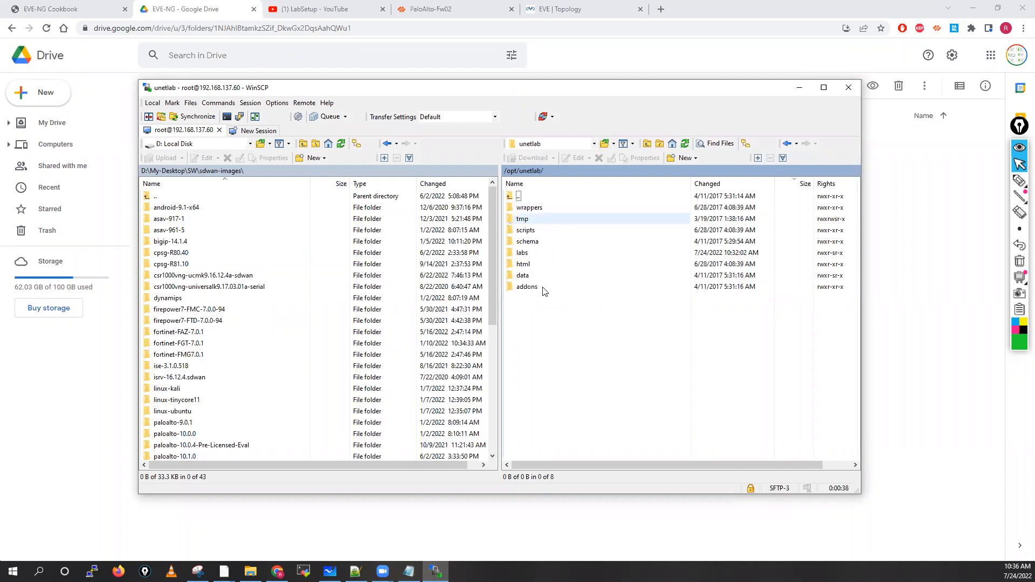
double_click(543, 288)
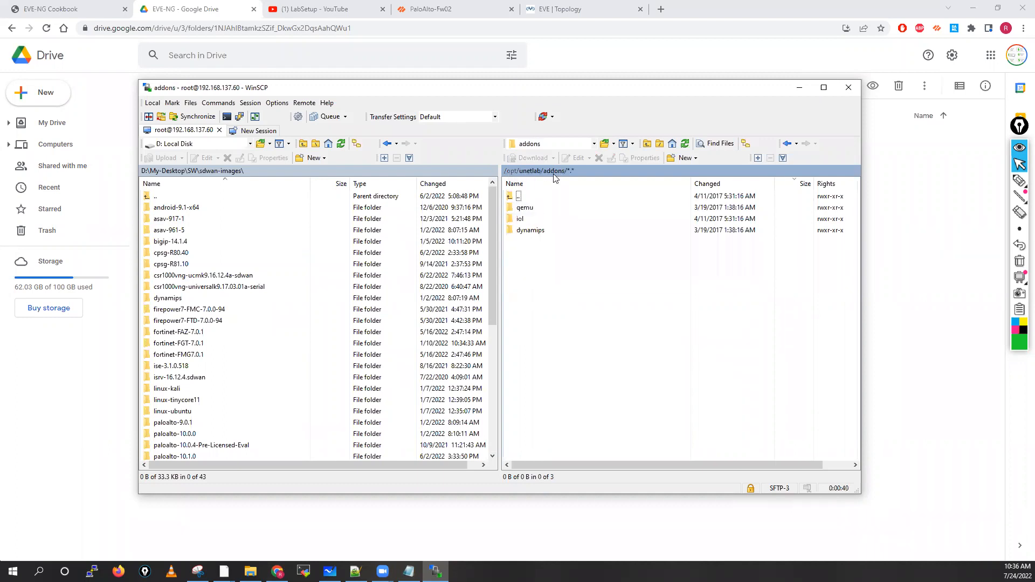
double_click(526, 232)
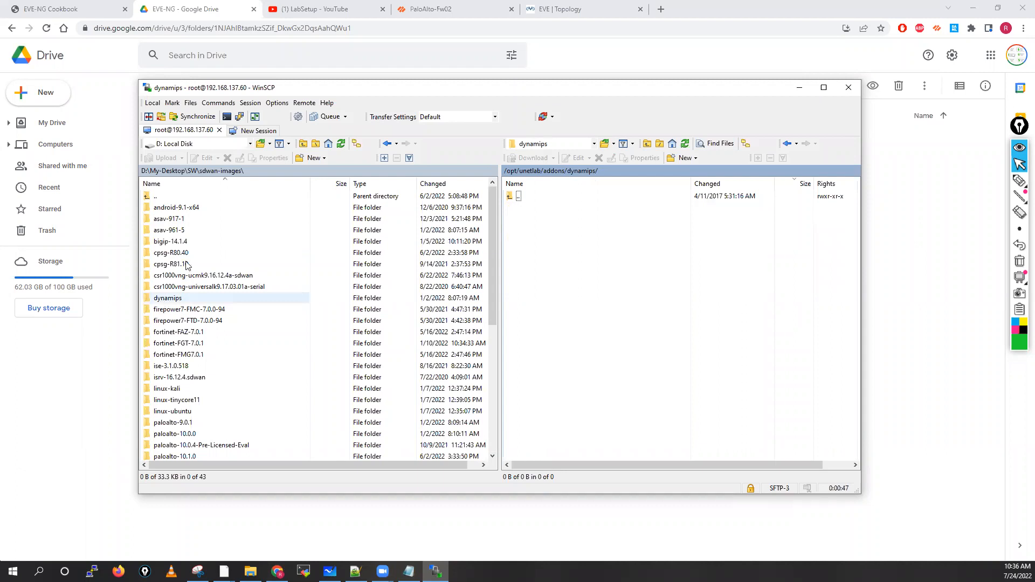
Step: Upload c3725-adventerprisek9-mz.124-15.T14.image from the local dynamips folder
key(Tab)
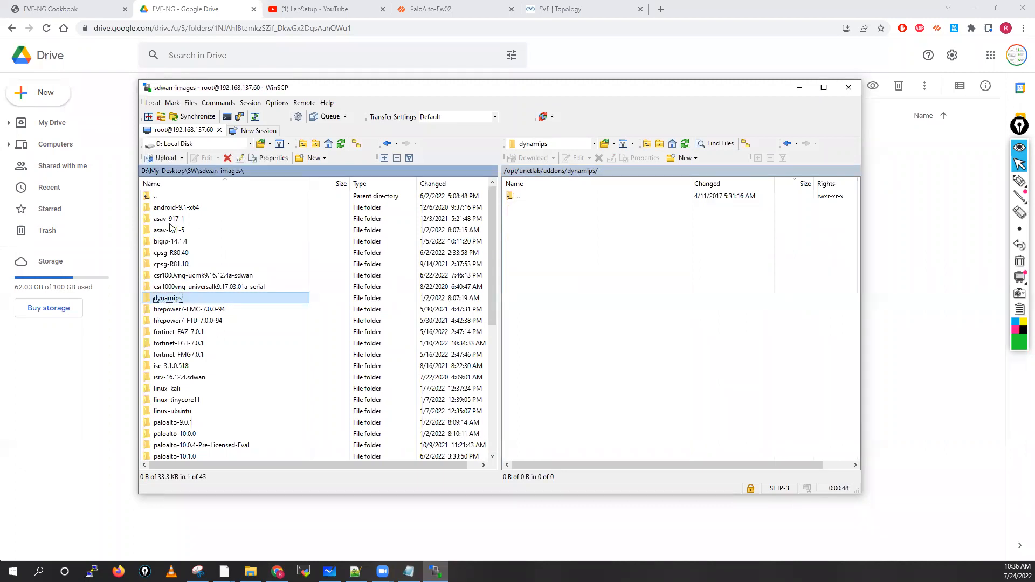
key(Return)
click(171, 221)
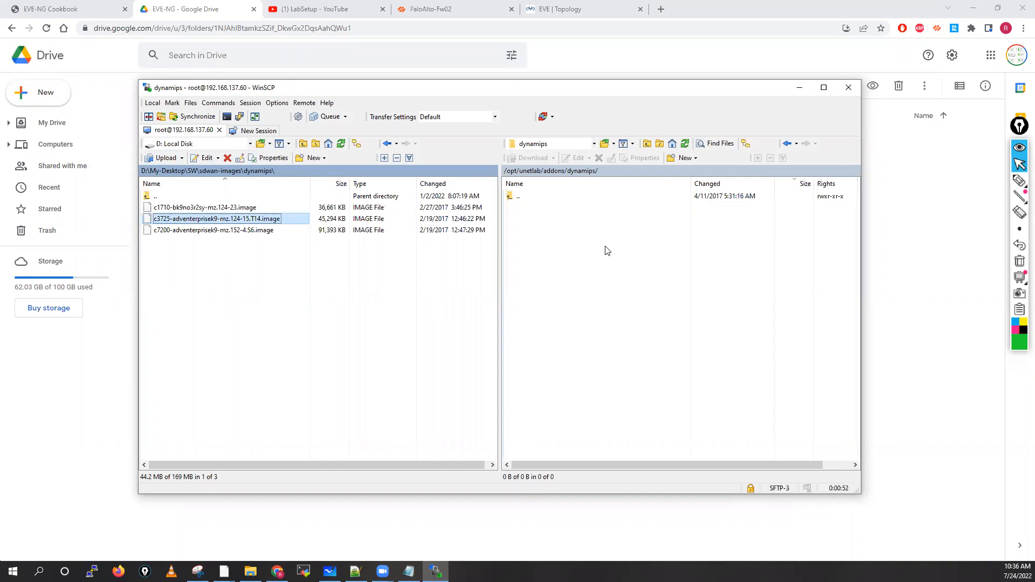
key(F5)
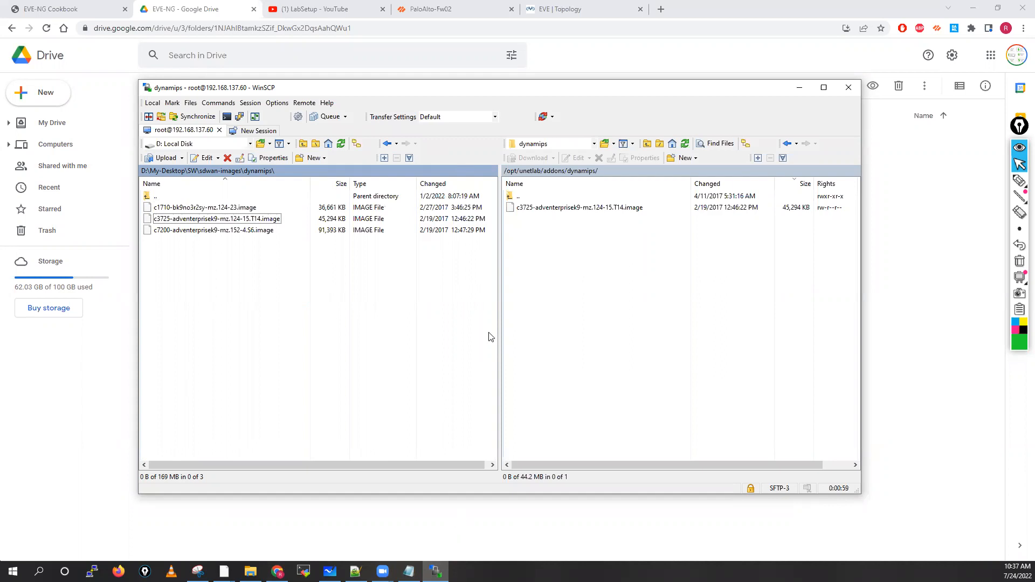
Step: Start the 3725 router in the topology and check, then close, its console
key(alt+Tab)
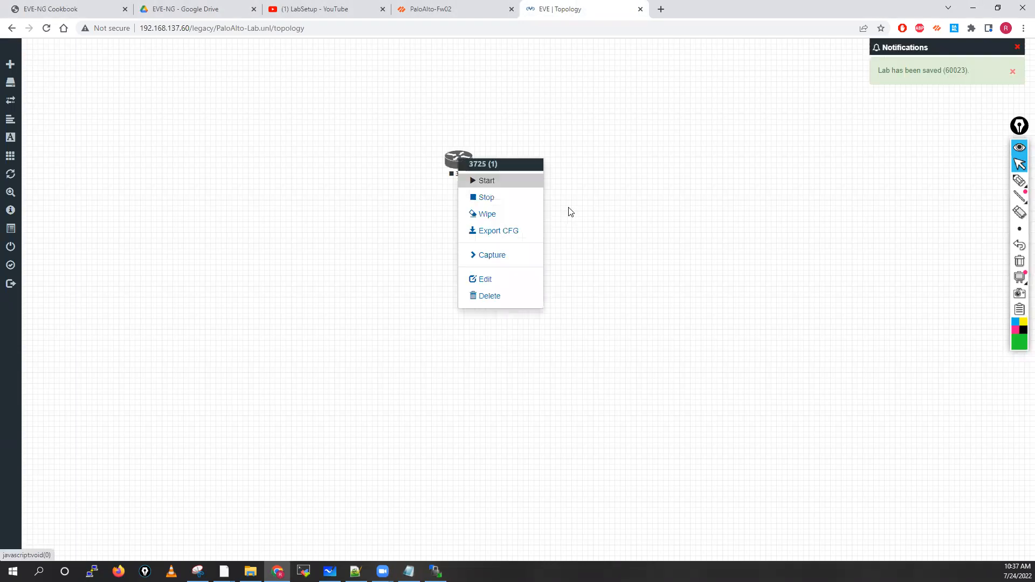
click(486, 181)
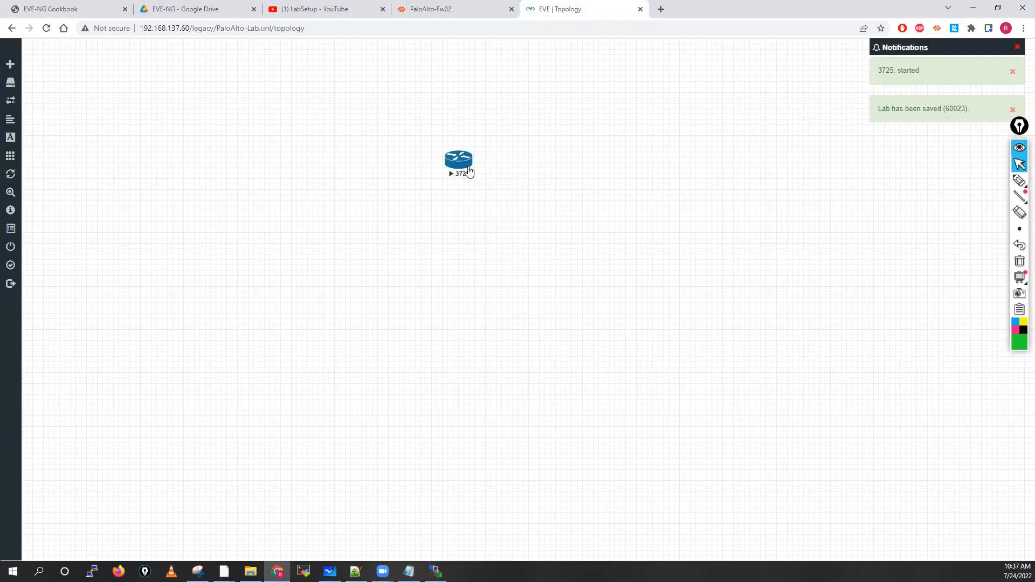
click(454, 163)
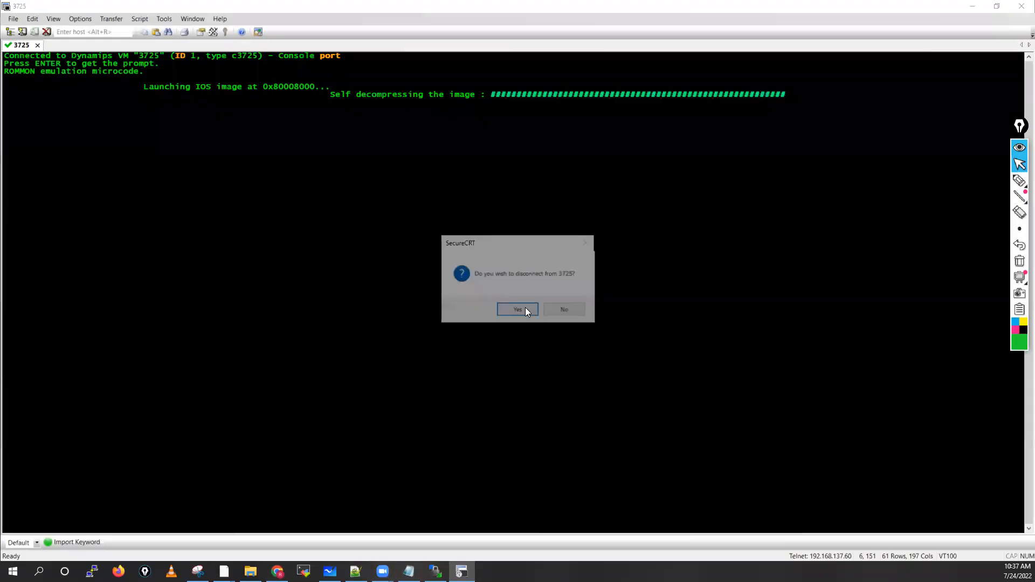
click(525, 307)
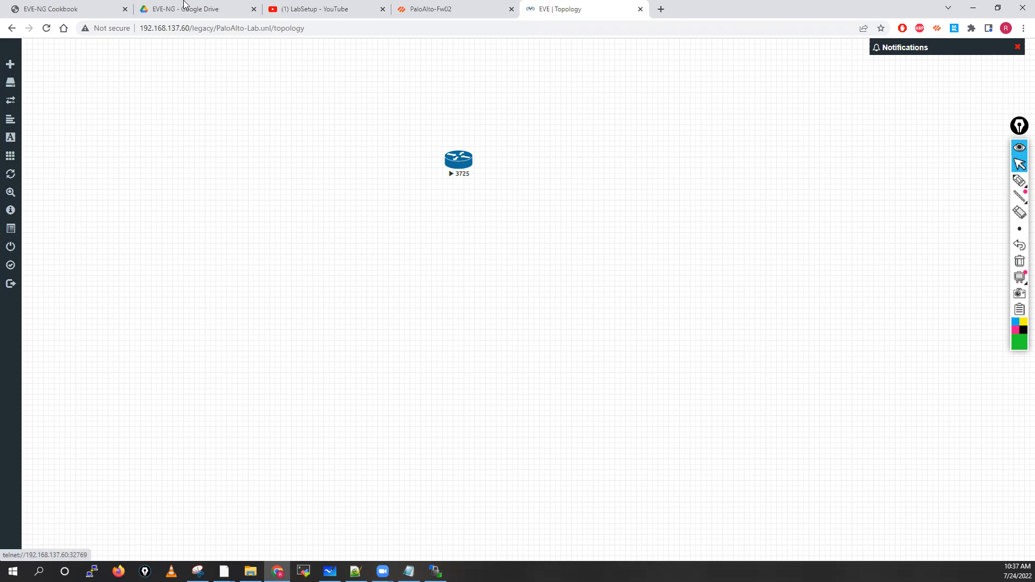
Step: Look at the EVE-NG Windows client pack in Google Drive, then return to WinSCP
key(ctrl+2)
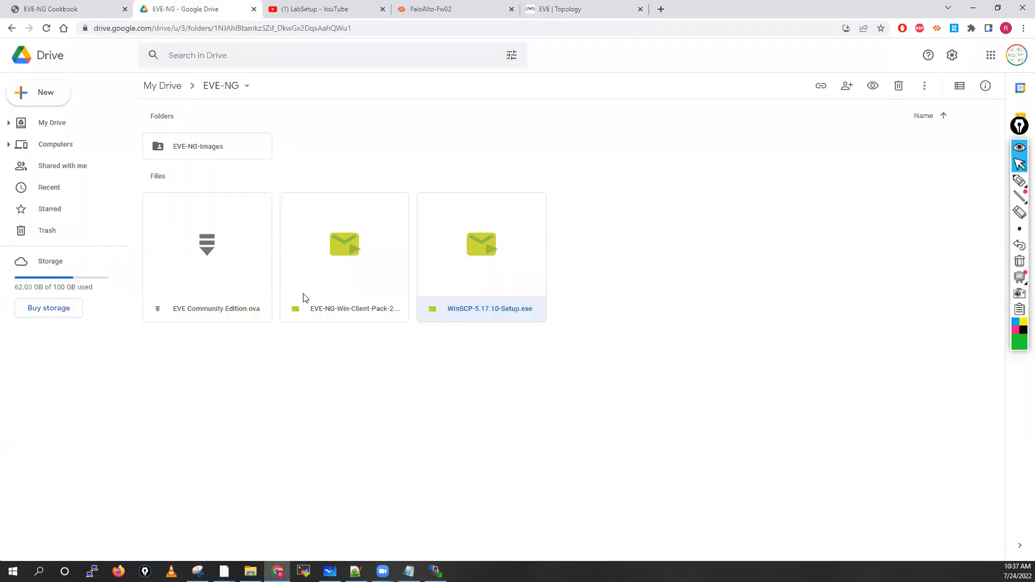
click(322, 268)
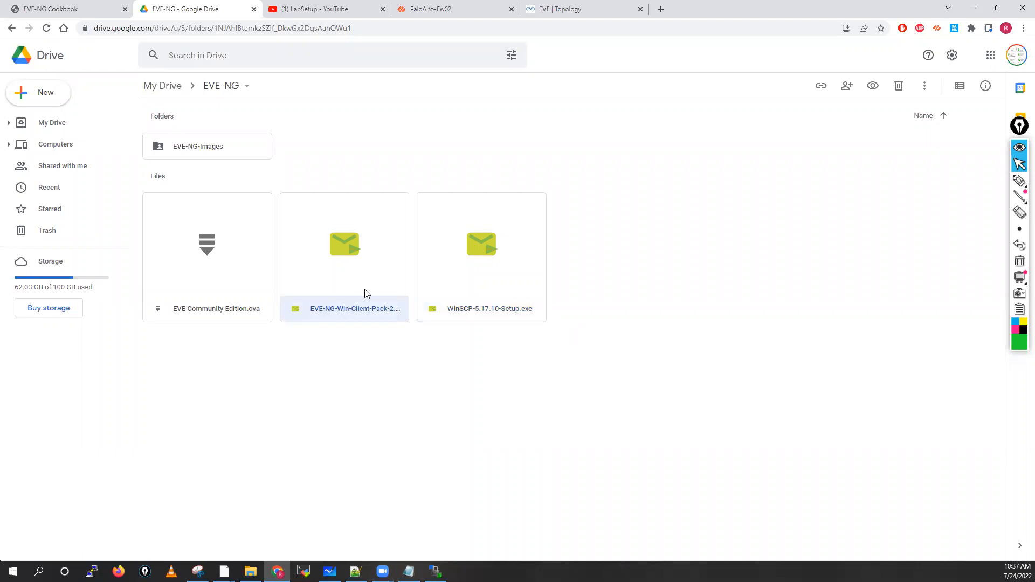
click(609, 7)
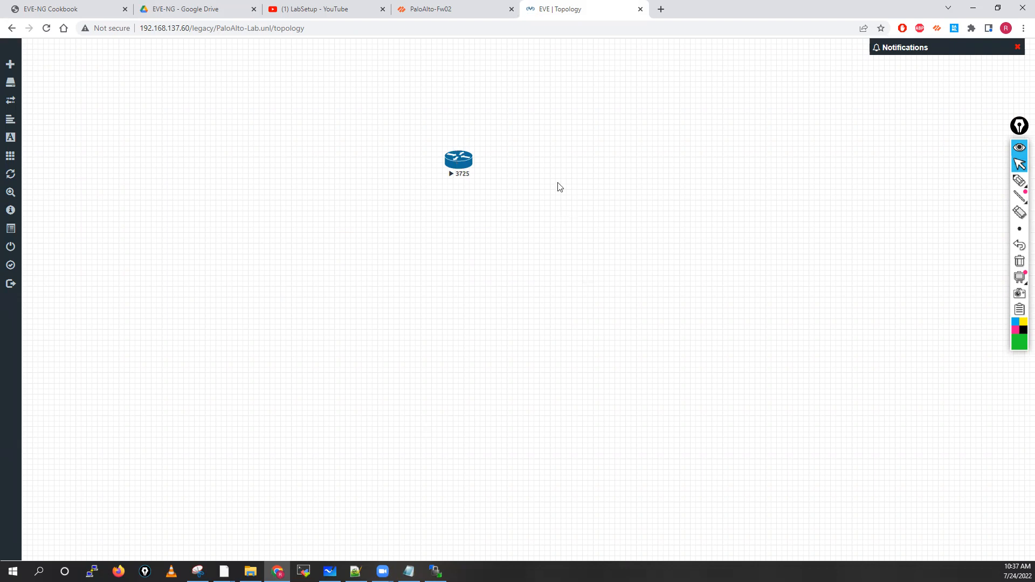
key(alt+Tab)
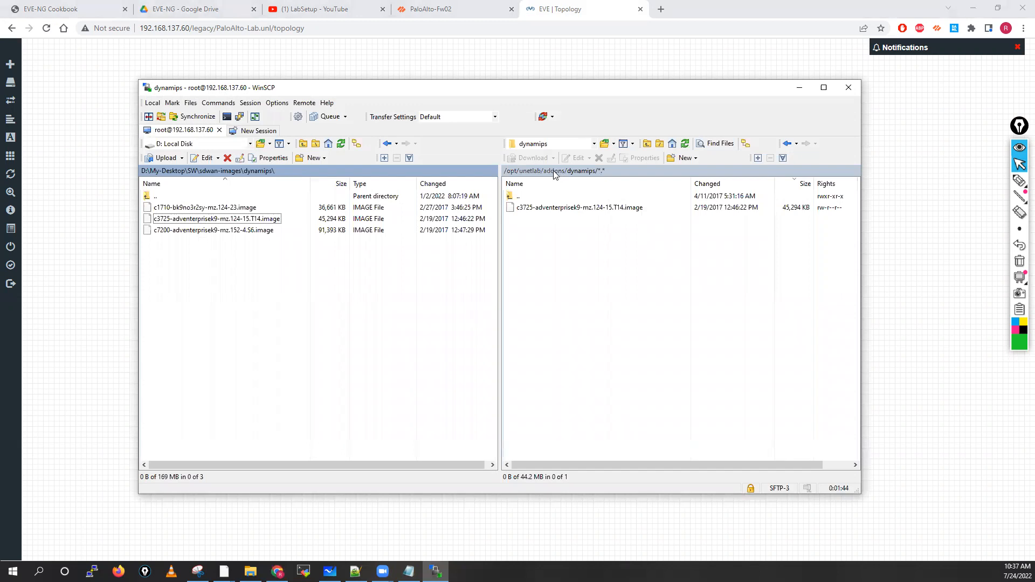
Step: Select asav-961-5, paloalto-10.0.0, linux-tinycore11, linux-kali, viosl2-15.2 and win-10ENT and drag them into remote qemu
click(555, 172)
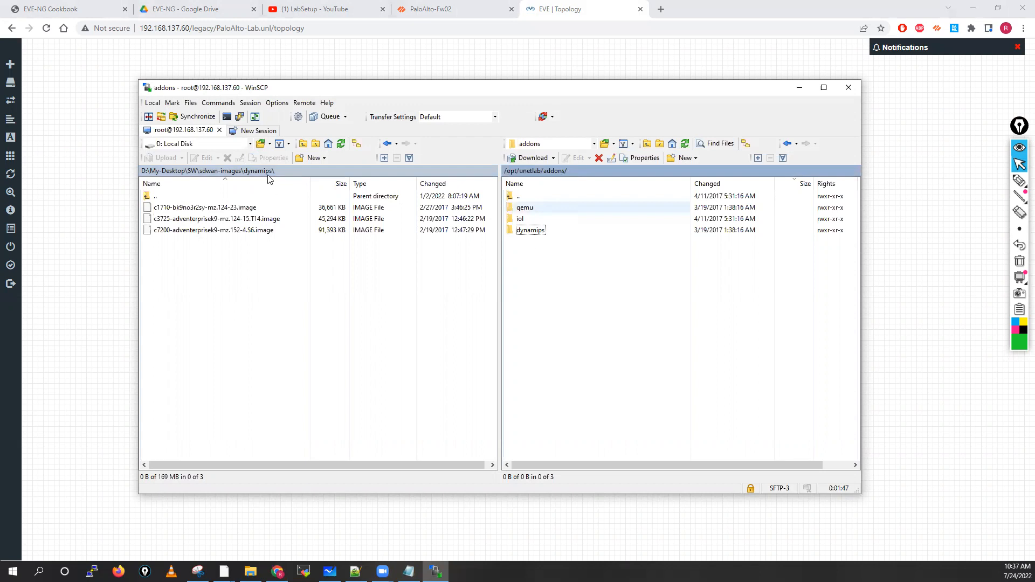
click(232, 172)
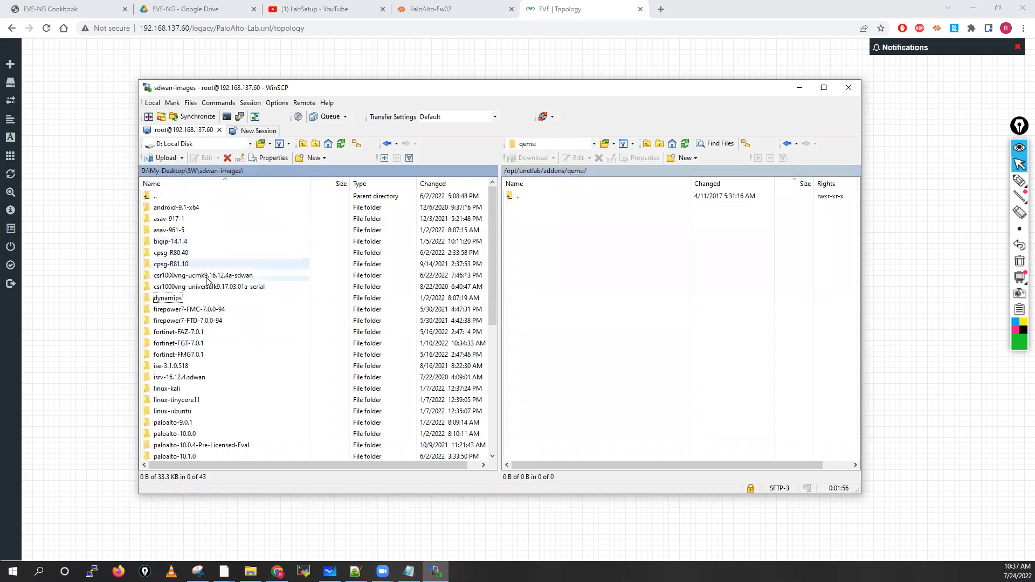
click(164, 231)
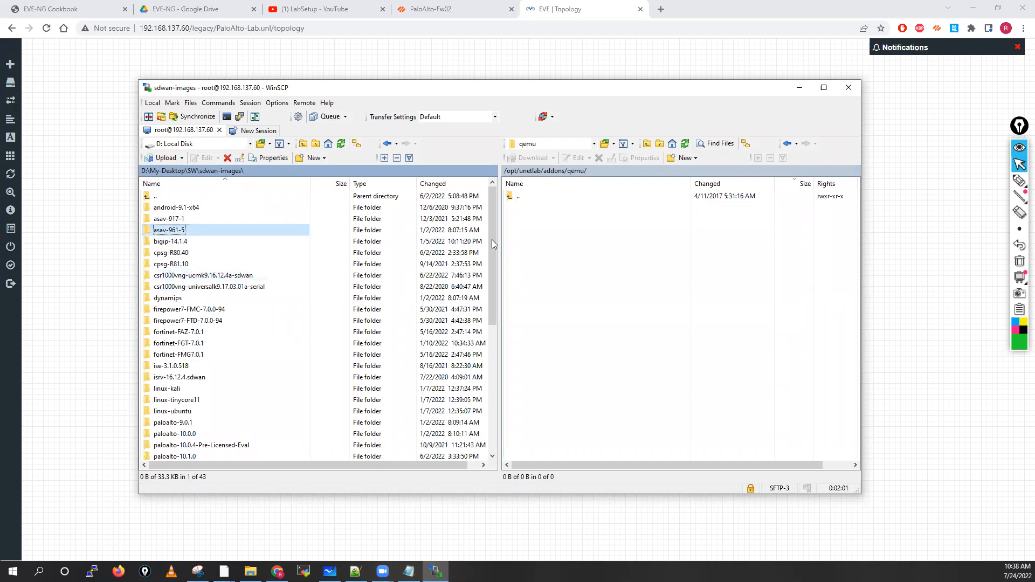
drag(494, 261, 498, 300)
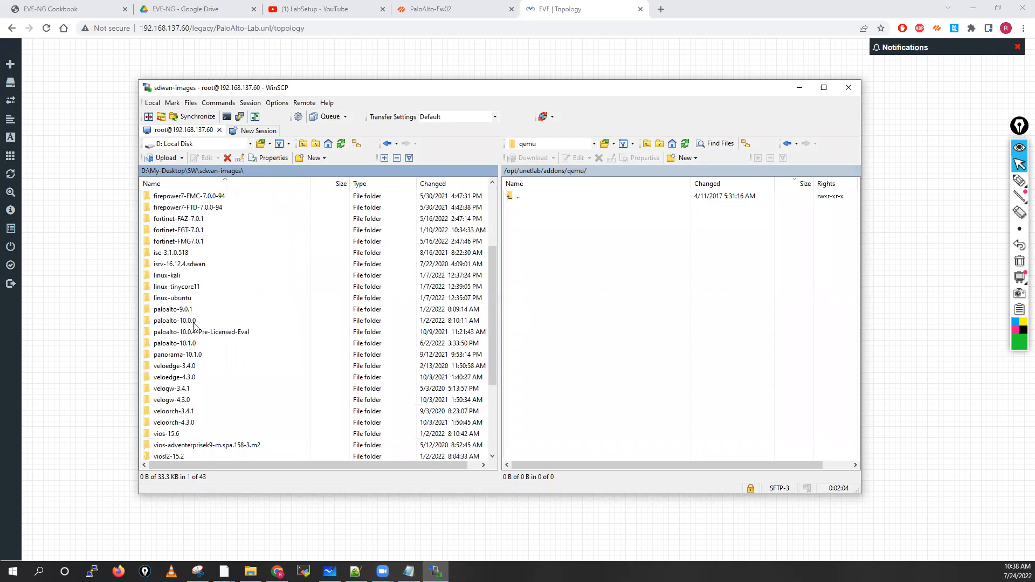
ctrl+click(186, 325)
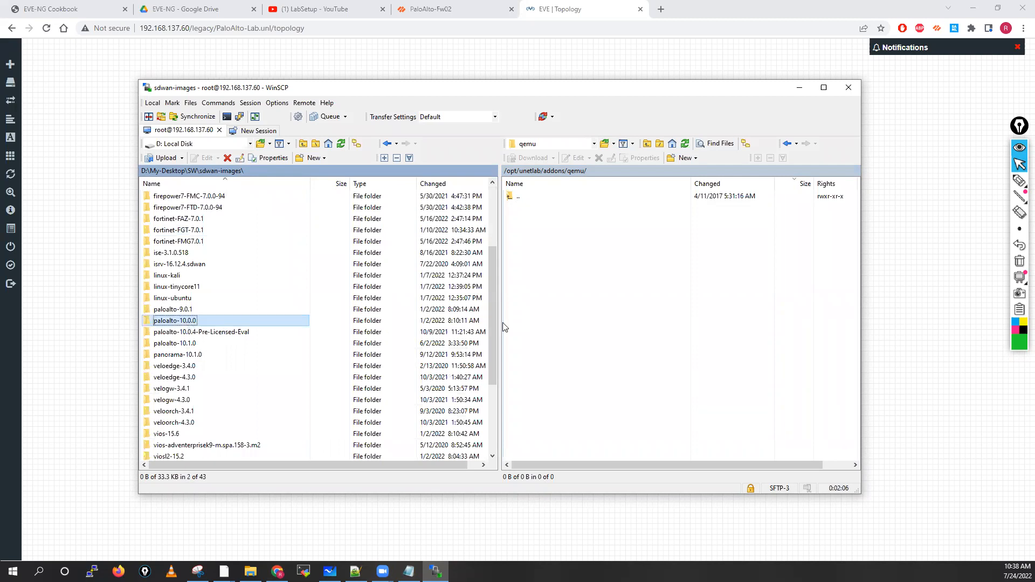
ctrl+click(174, 288)
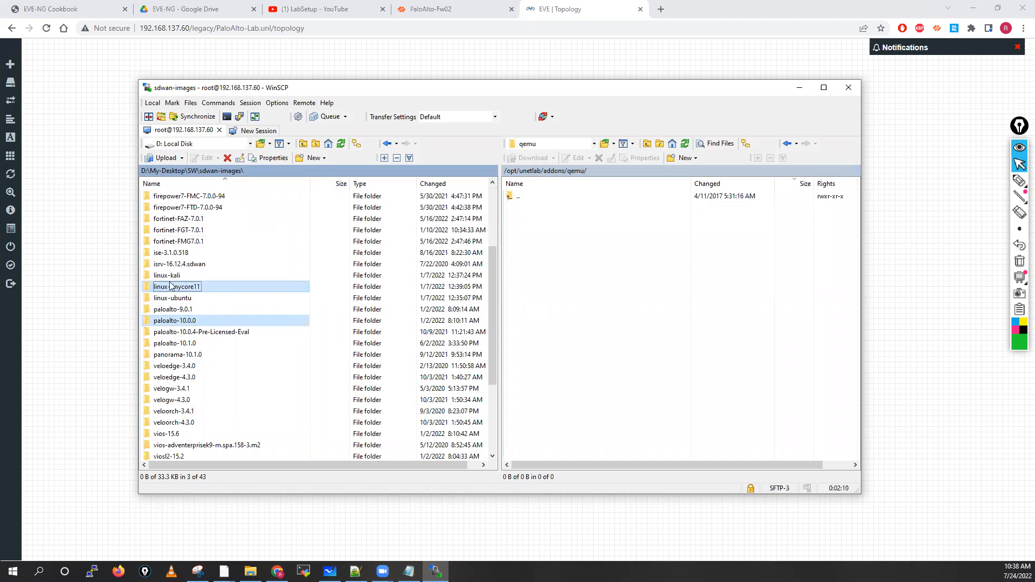
ctrl+click(166, 276)
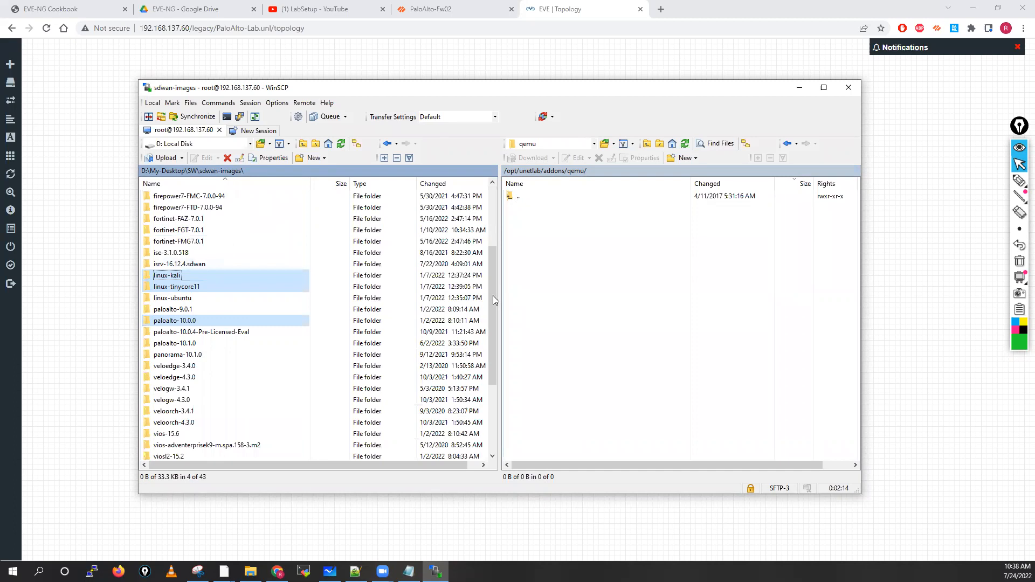
drag(490, 319, 492, 351)
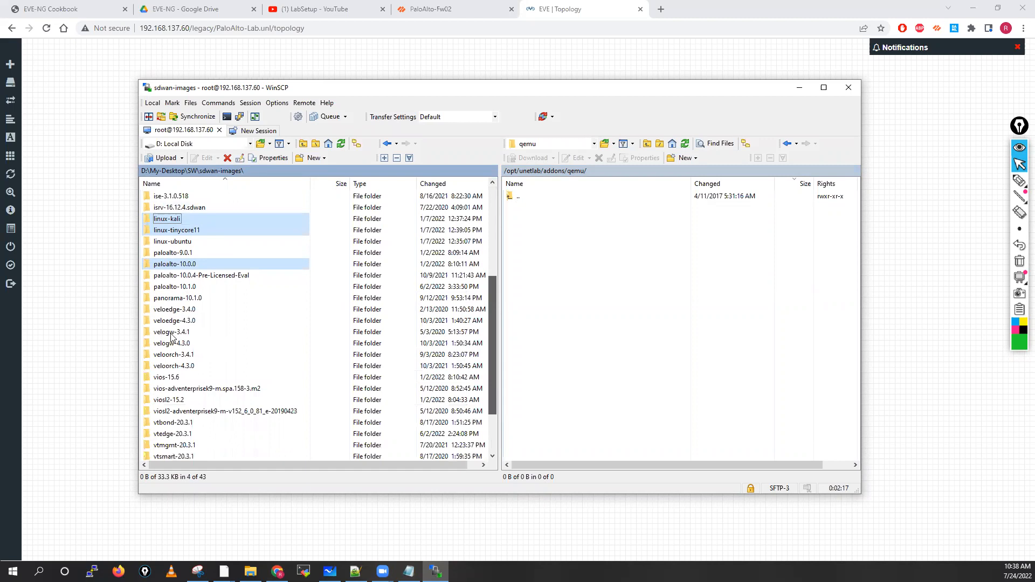
scroll(173, 335, down, 2)
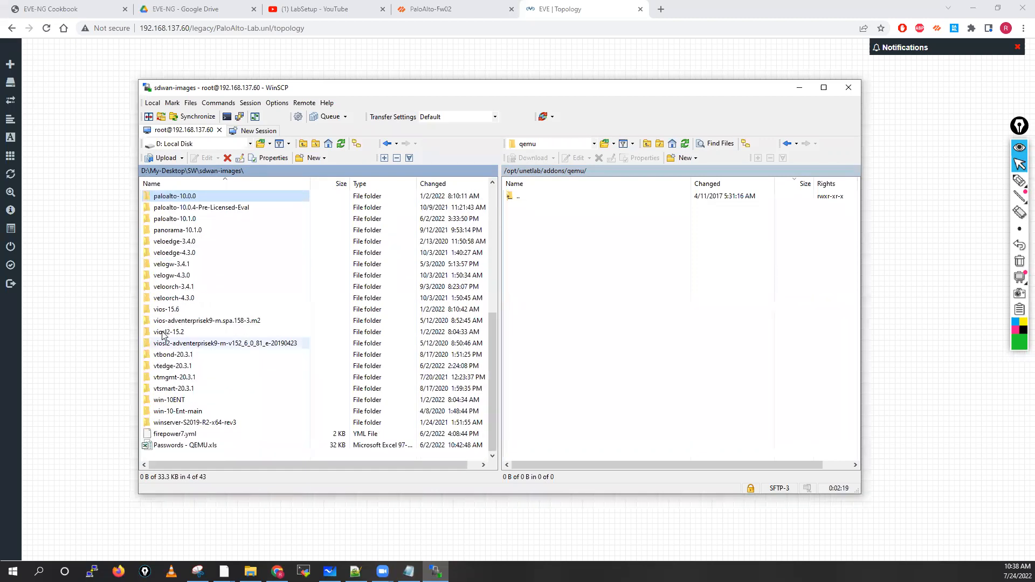
ctrl+click(169, 335)
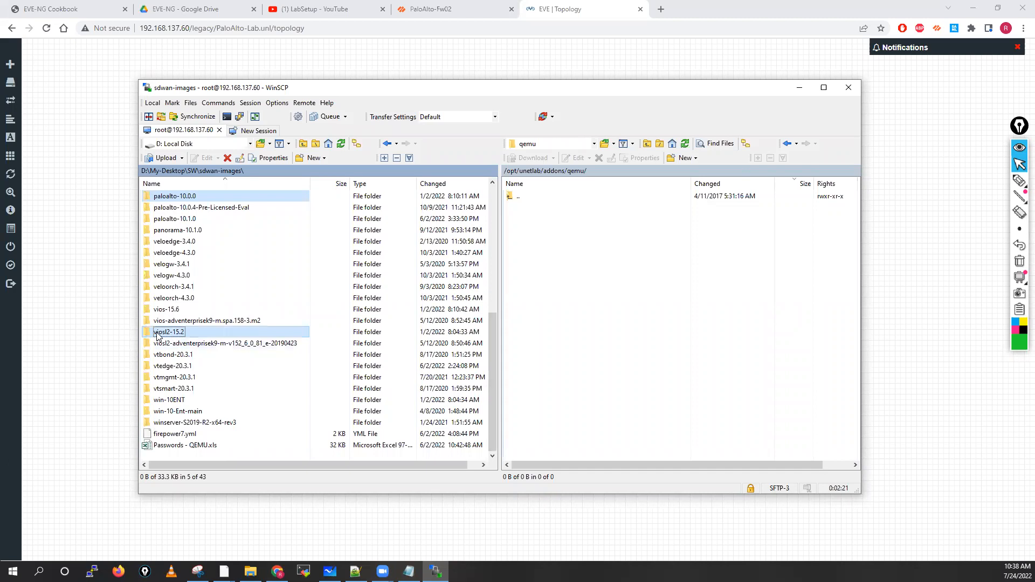
ctrl+click(157, 402)
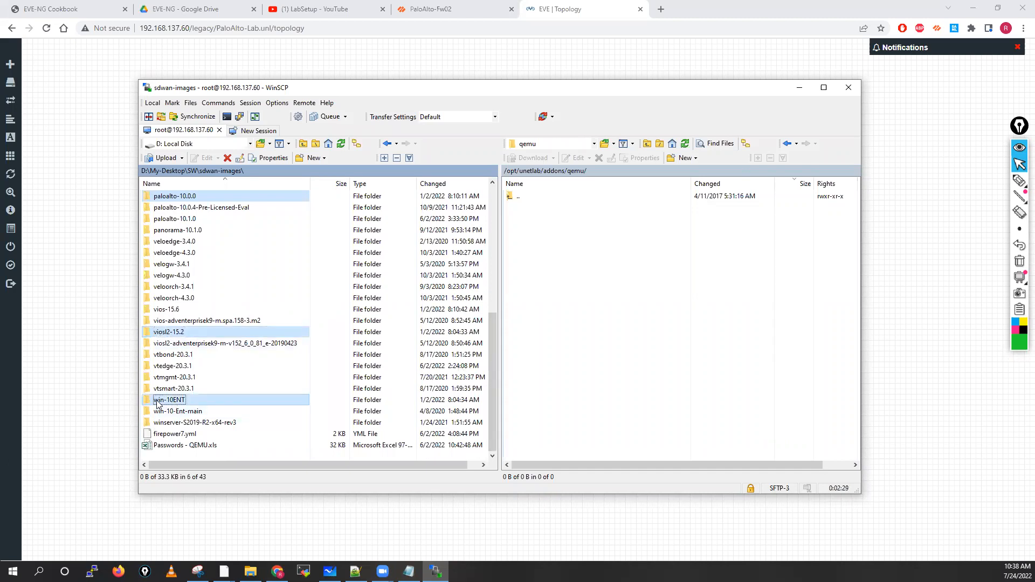
drag(197, 332, 641, 315)
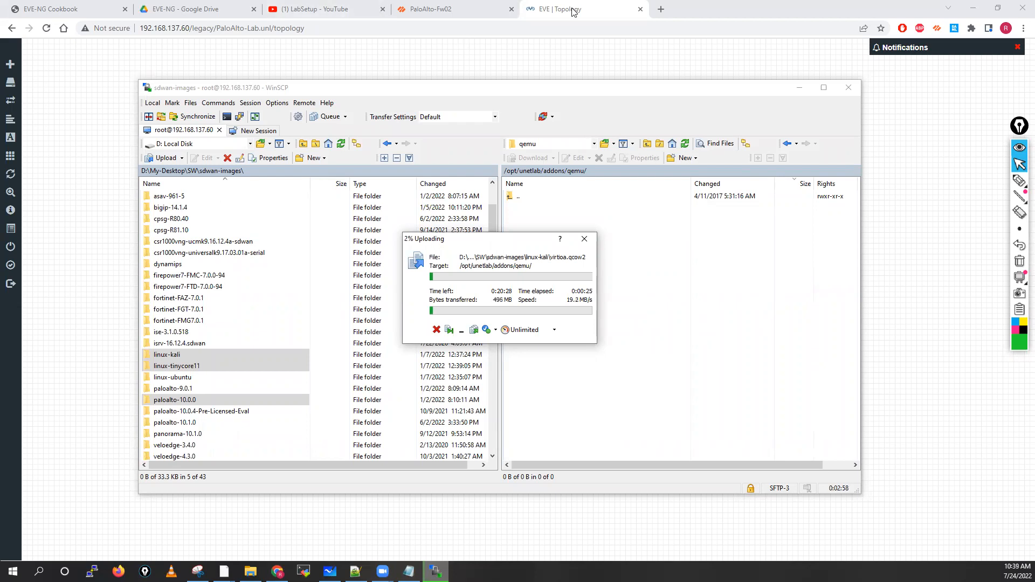
Step: Add a Cisco ASAv node to the lab canvas and save it
click(291, 202)
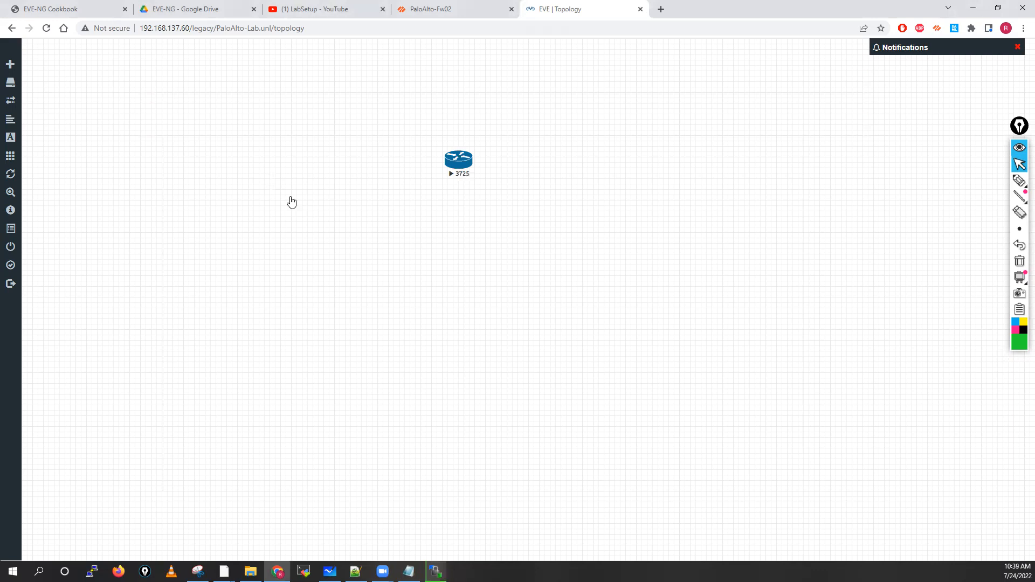
right_click(292, 202)
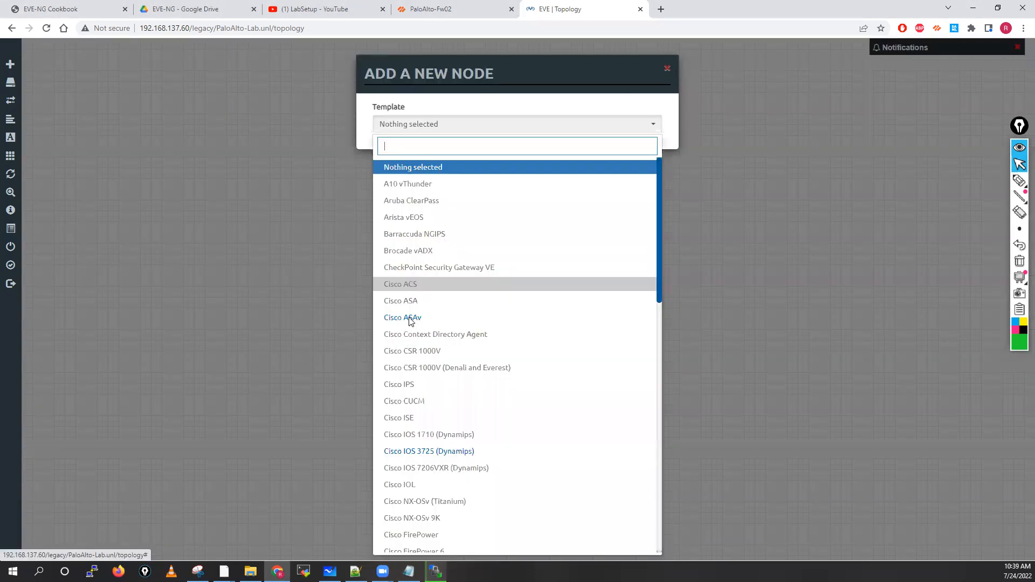
click(410, 321)
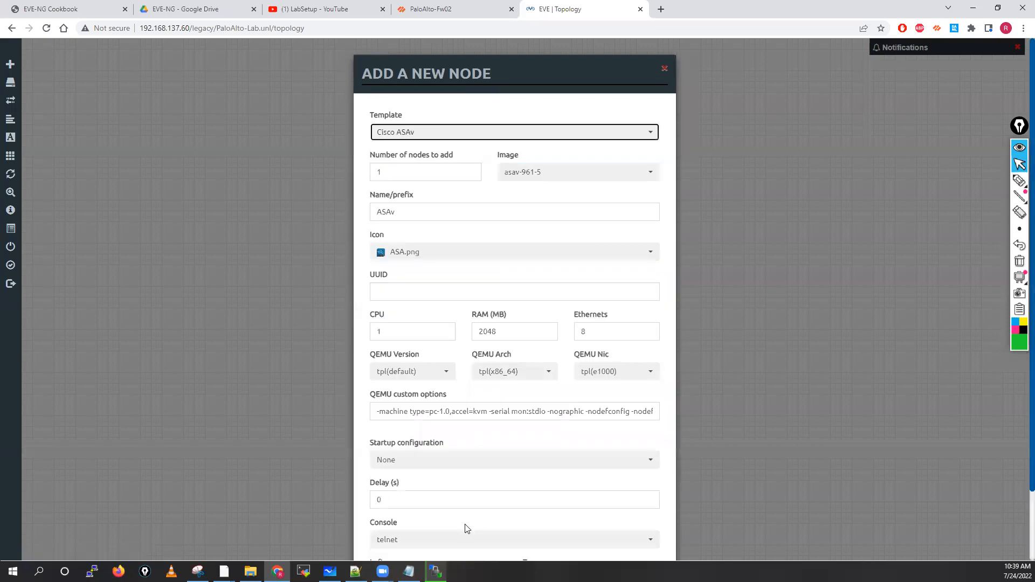
scroll(464, 527, down, 2)
click(466, 527)
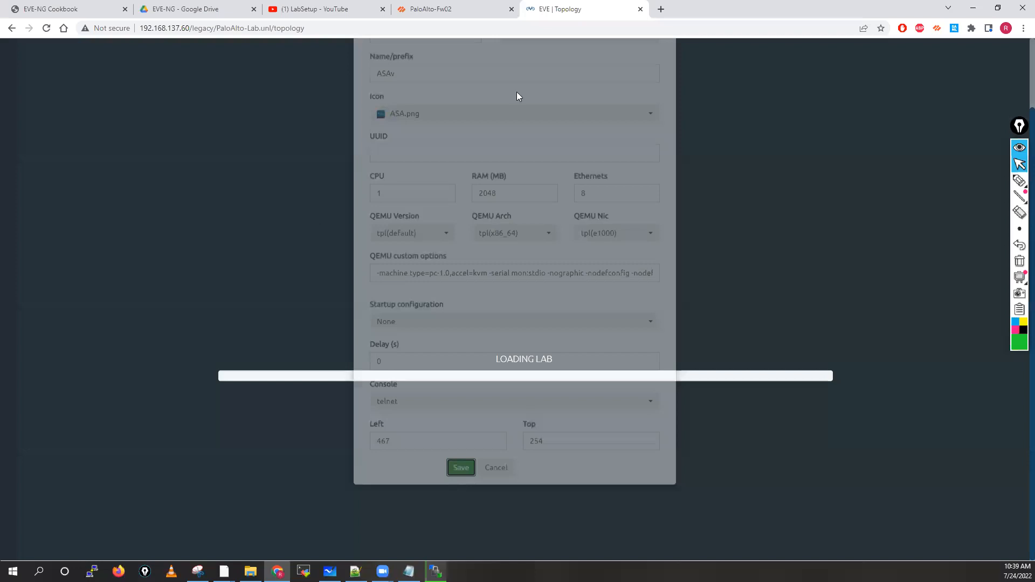
Step: Start the ASAv node, review its boot console and upload progress, then disconnect the console
right_click(291, 198)
click(320, 220)
click(288, 193)
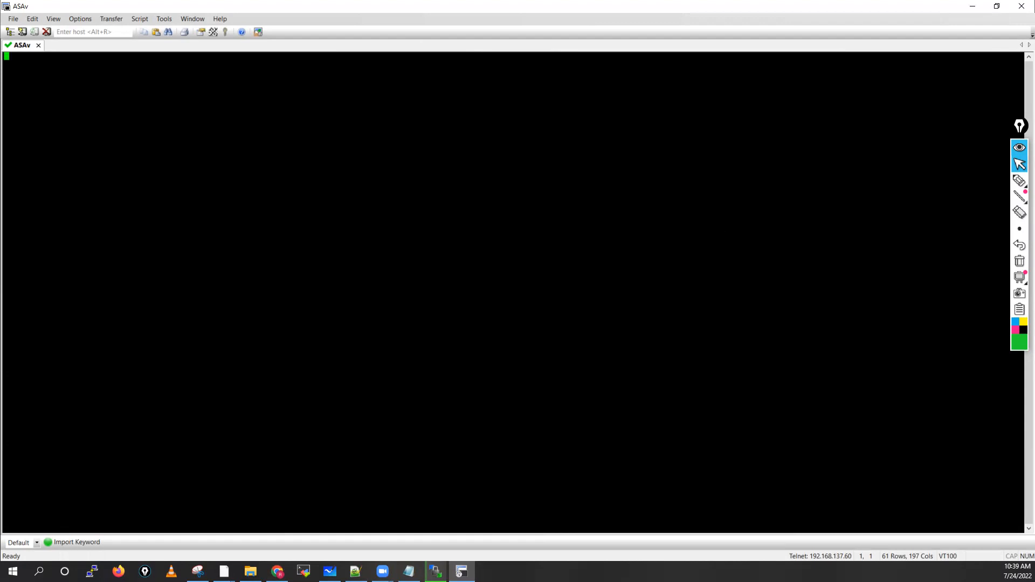
key(super+Down)
drag(216, 4, 718, 118)
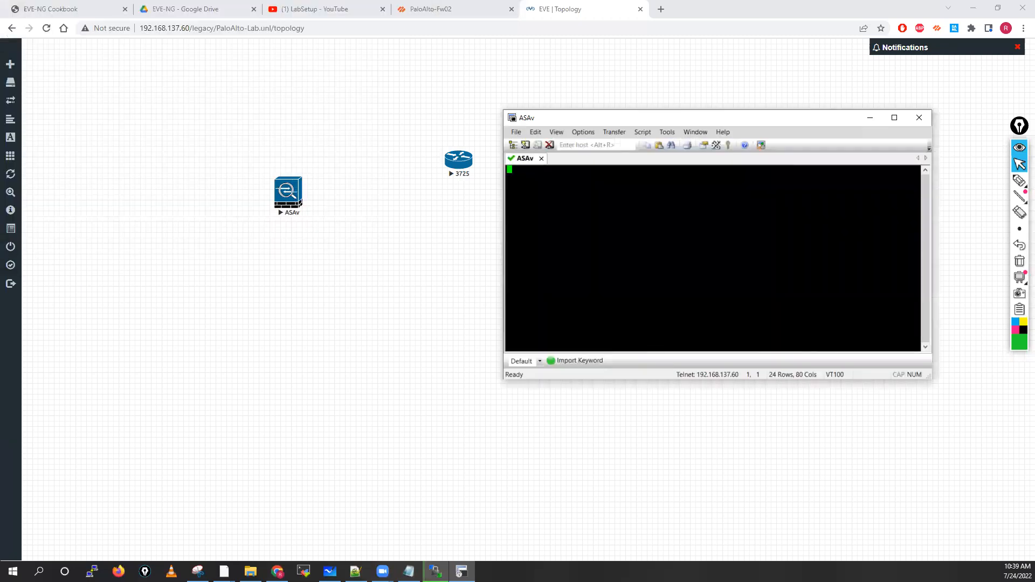
click(435, 571)
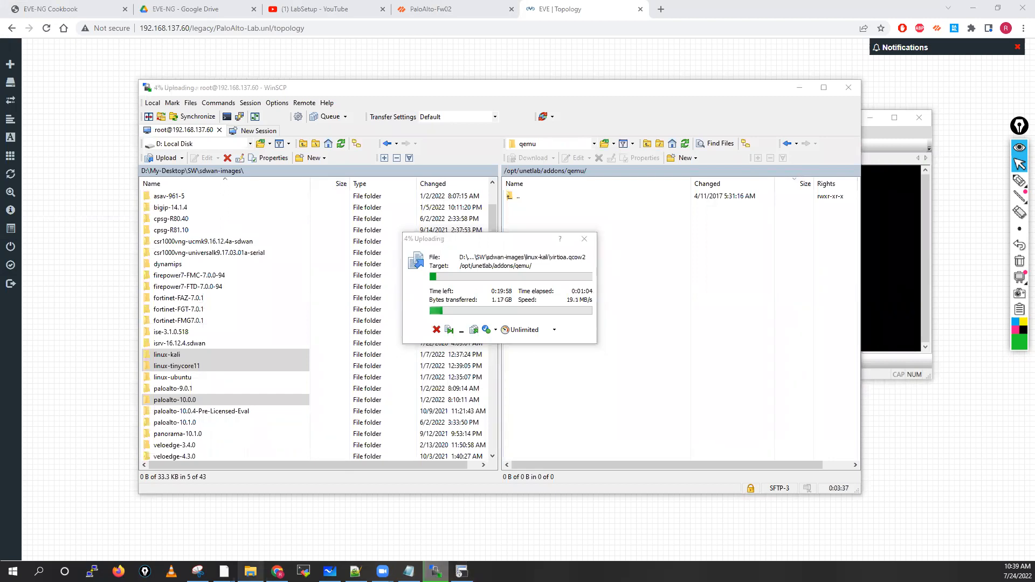
key(alt+Tab)
key(alt+Tab)
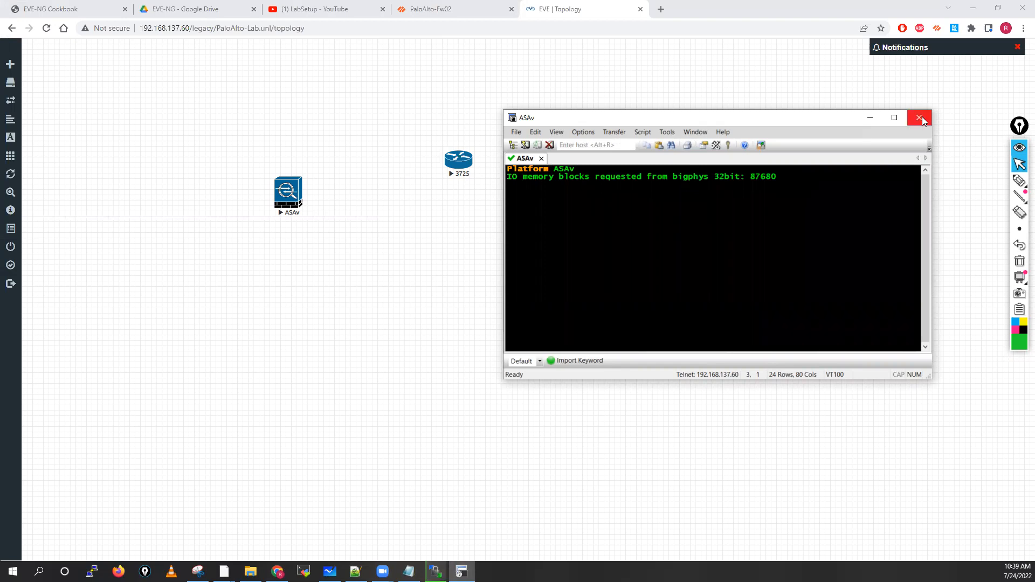
key(alt+F4)
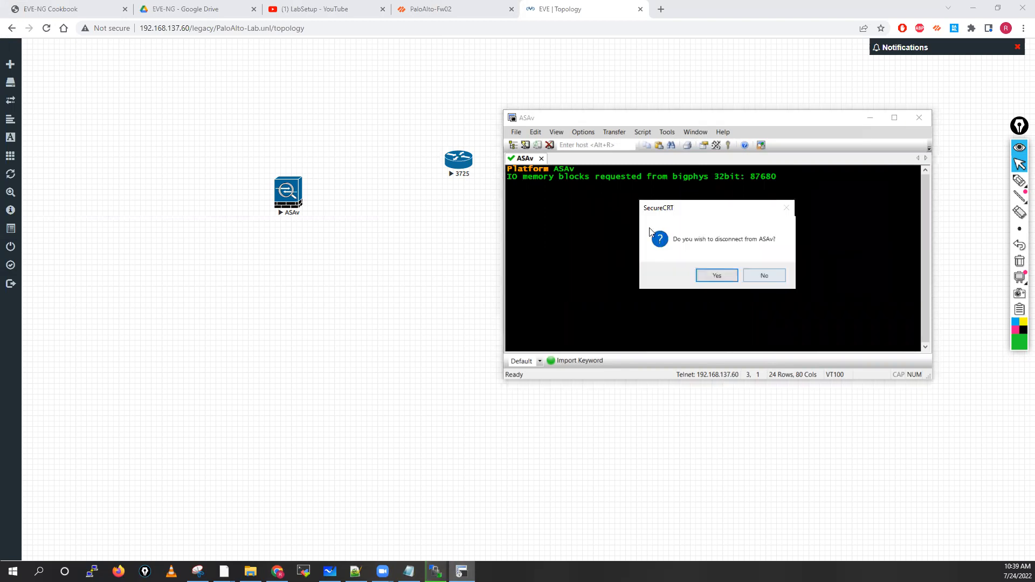
key(Return)
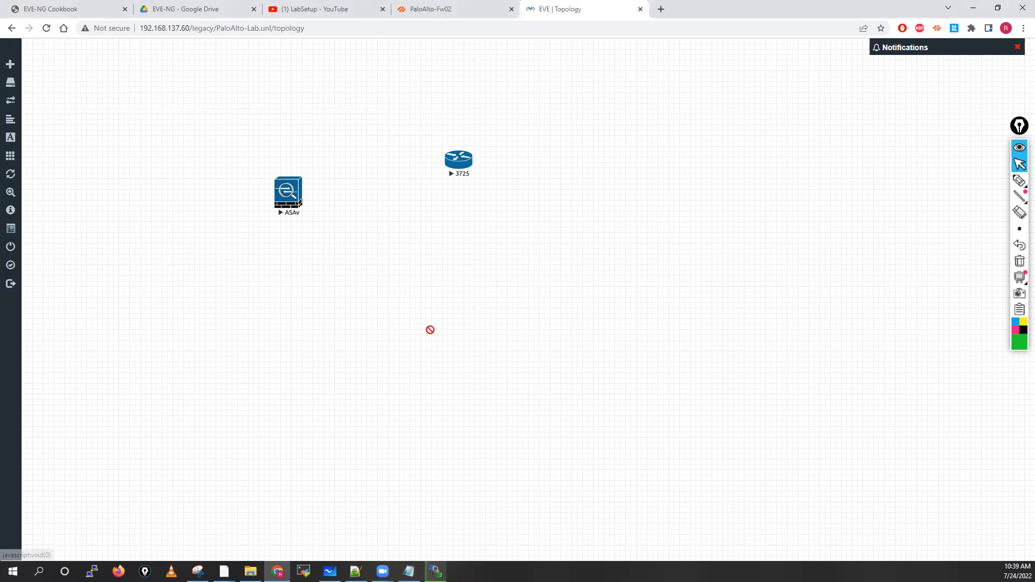
Step: Add a Linux node using the linux-kali image to the lab and save it
double_click(488, 429)
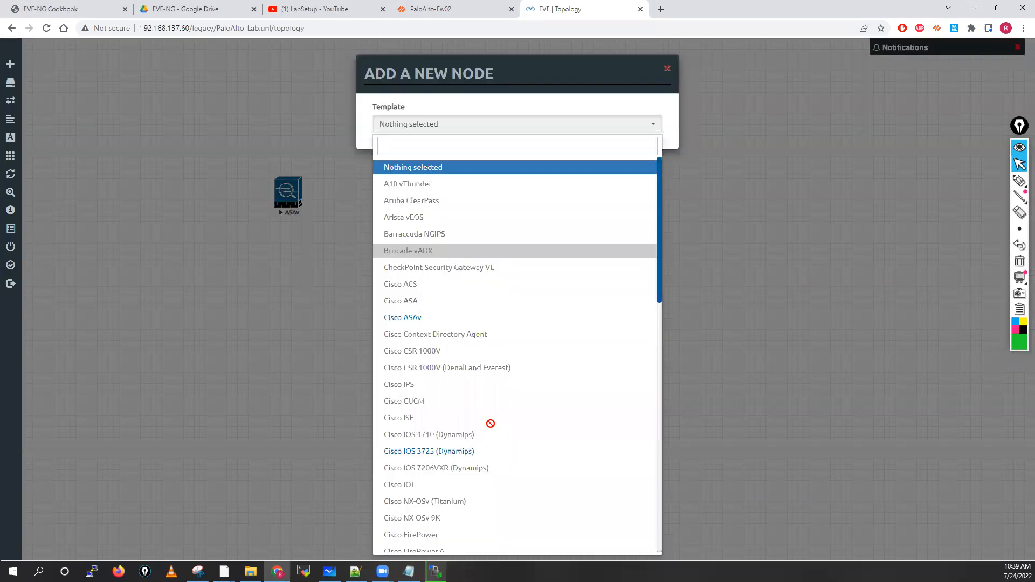
scroll(441, 329, down, 2)
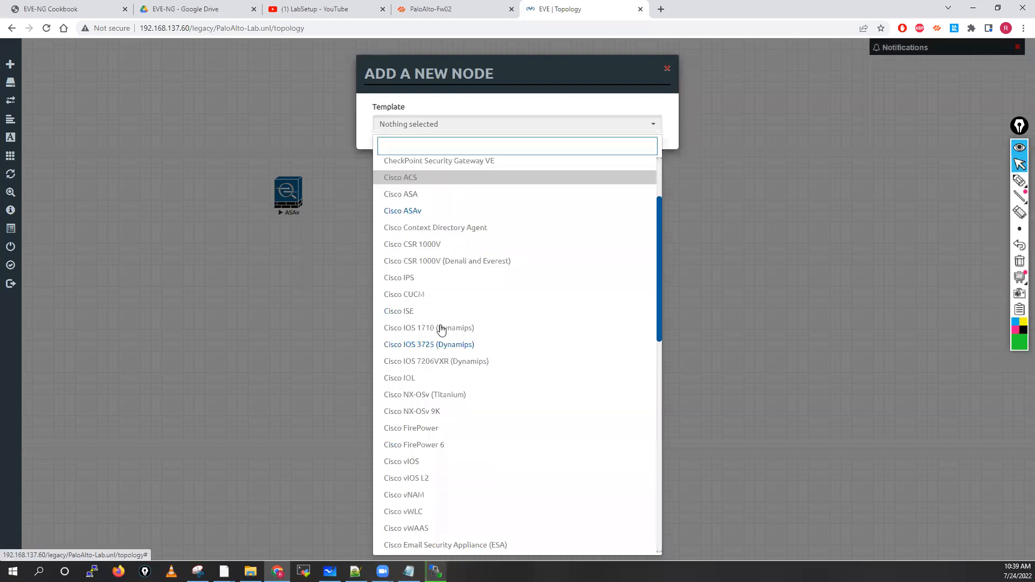
scroll(414, 365, up, 2)
scroll(399, 336, down, 2)
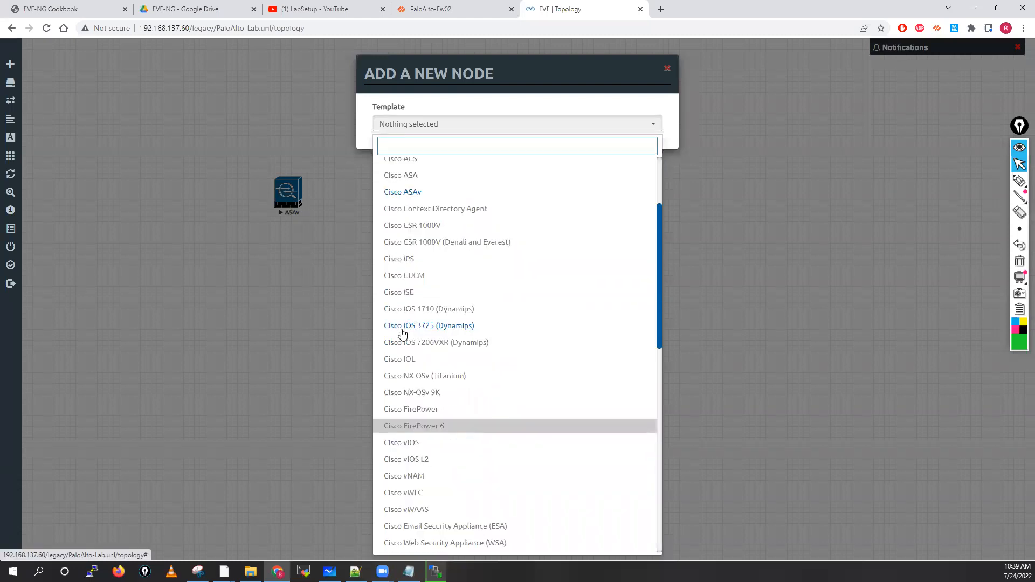
scroll(401, 330, down, 7)
click(401, 326)
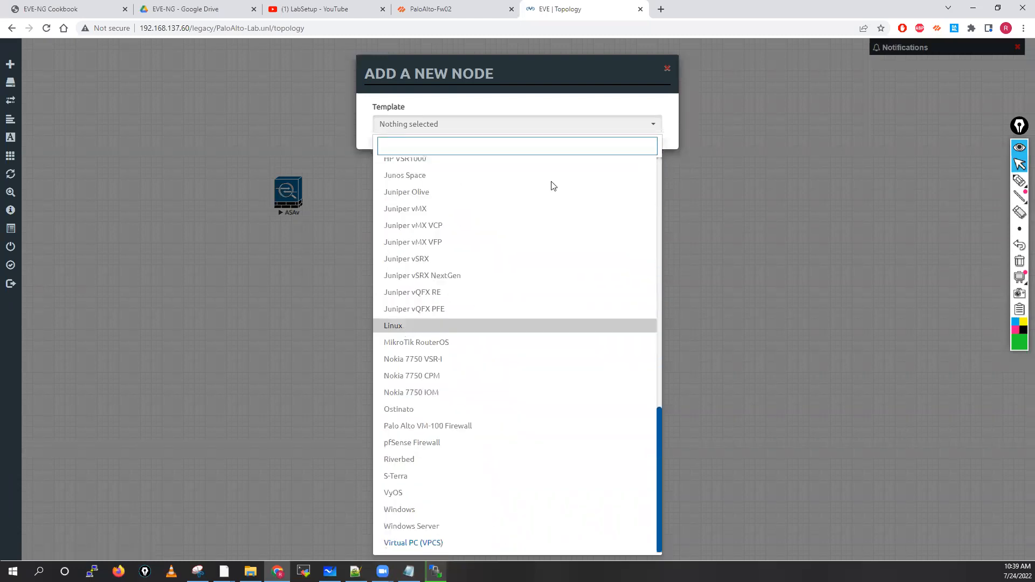
click(562, 176)
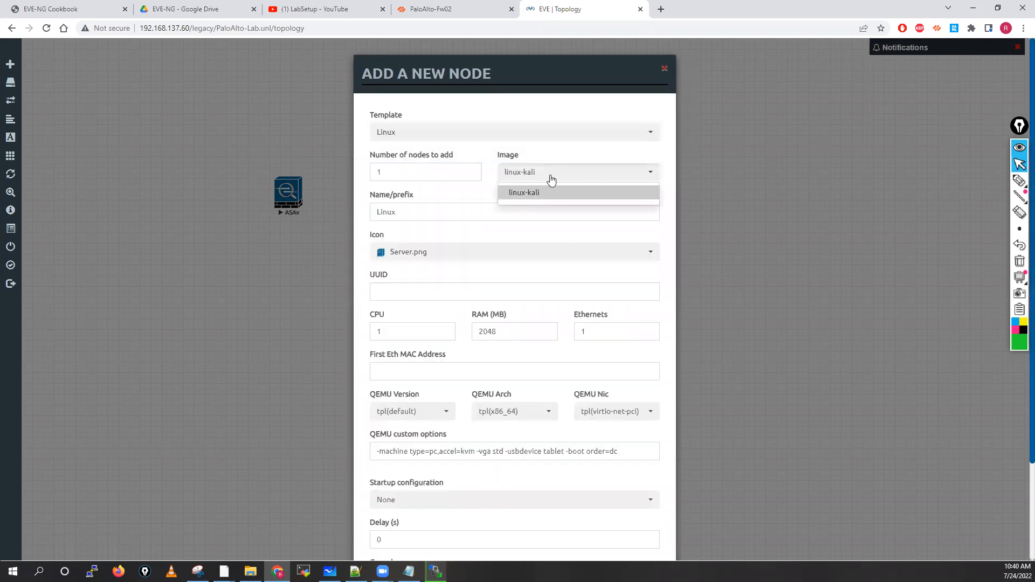
click(486, 273)
scroll(495, 426, down, 2)
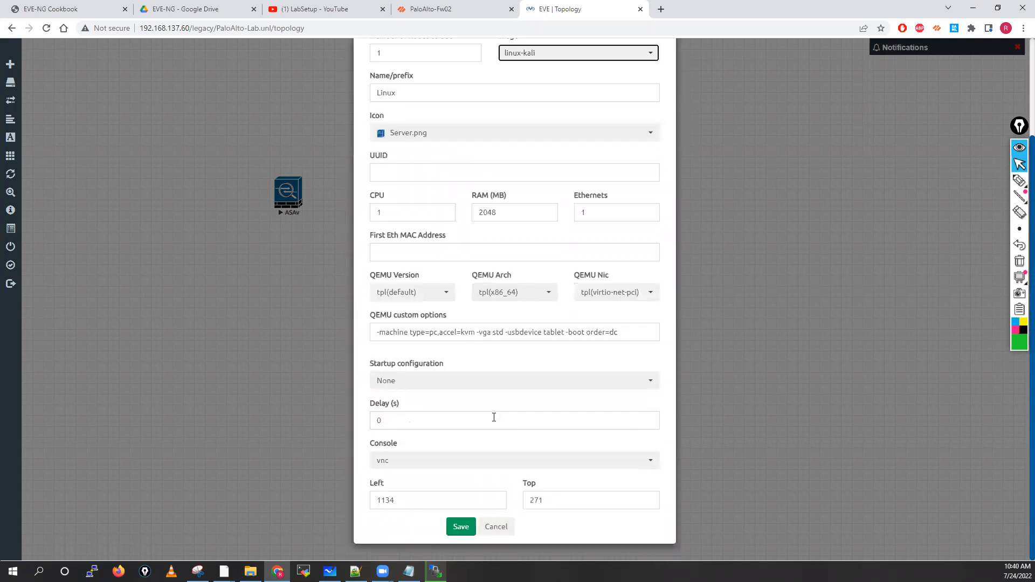
click(461, 527)
scroll(542, 333, down, 2)
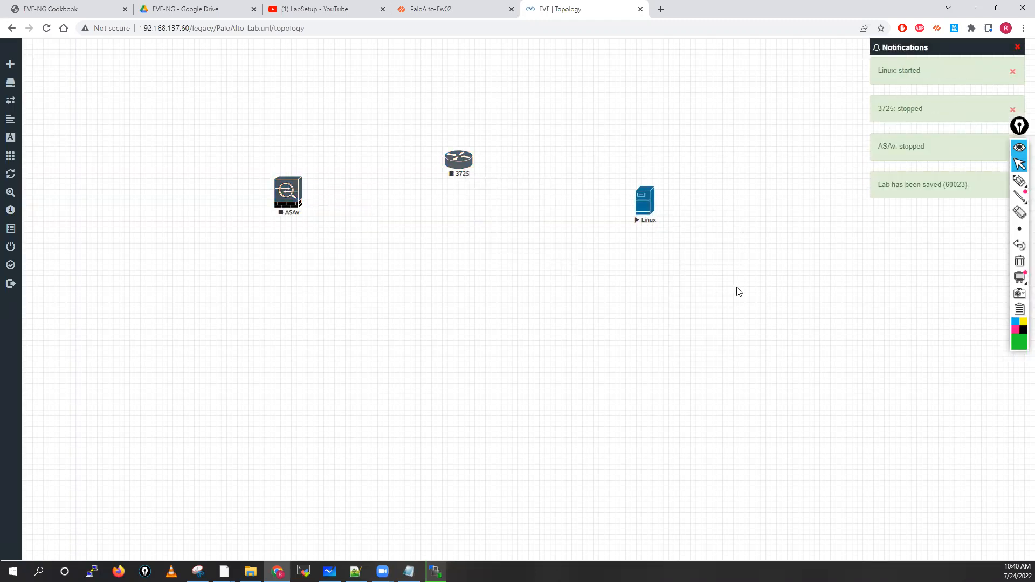
Step: Open and close the Linux node's VNC console, stop the node, and return to the upload window
click(649, 203)
click(546, 102)
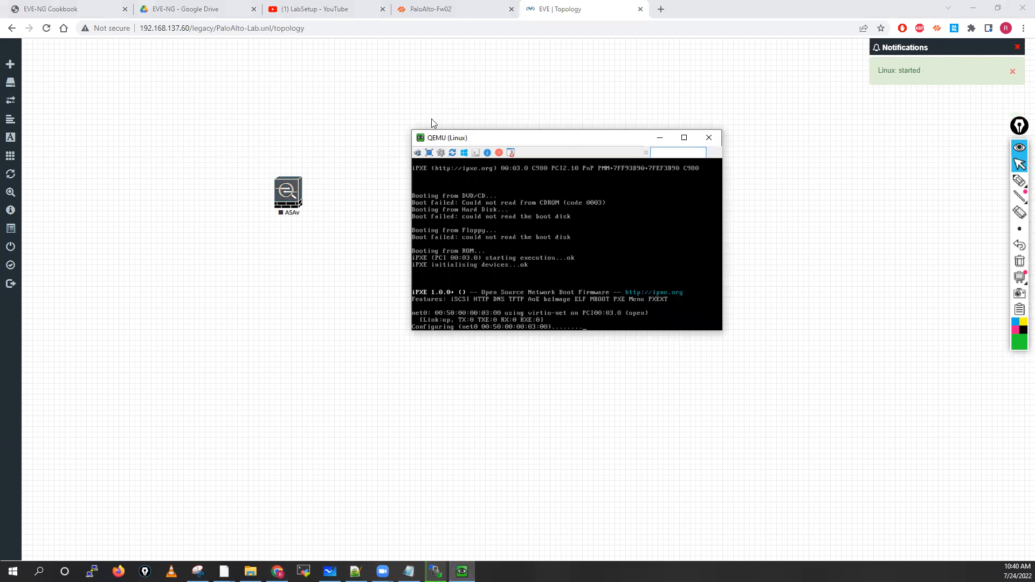
drag(645, 139, 501, 118)
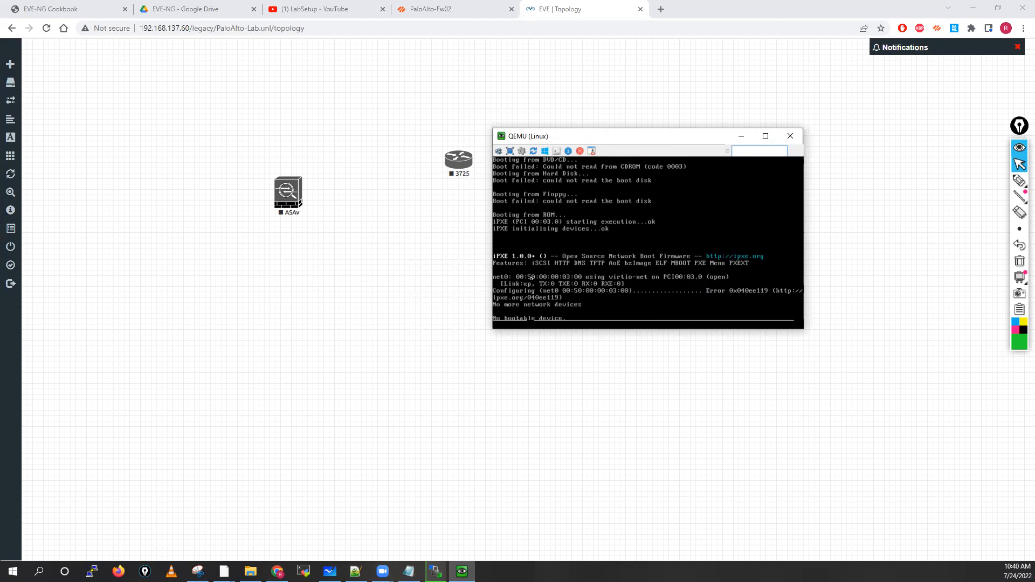
click(794, 138)
right_click(644, 204)
click(669, 227)
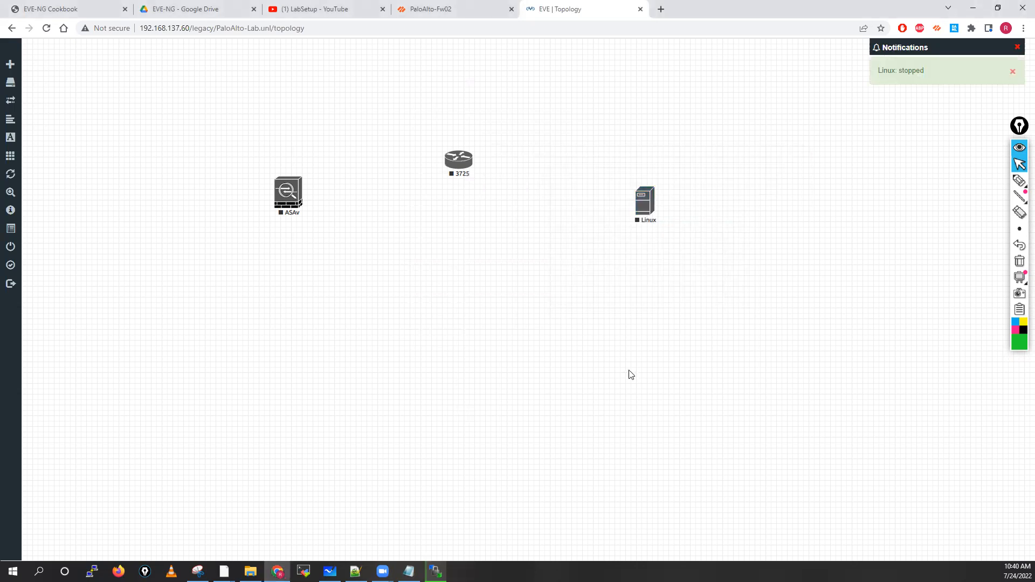
key(alt+Tab)
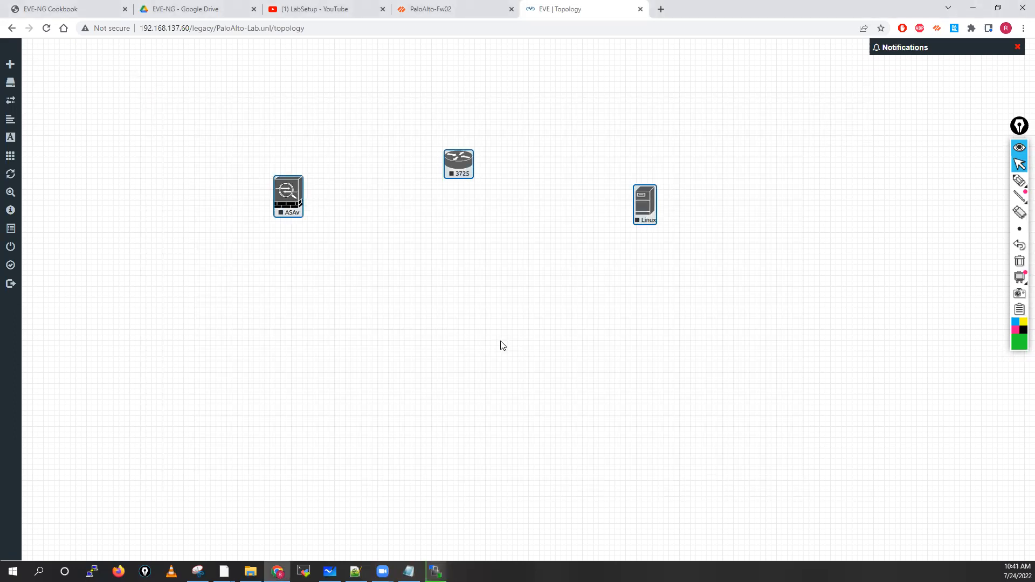
Step: Delete all three selected nodes from PaloAlto-Lab and close the lab
right_click(462, 169)
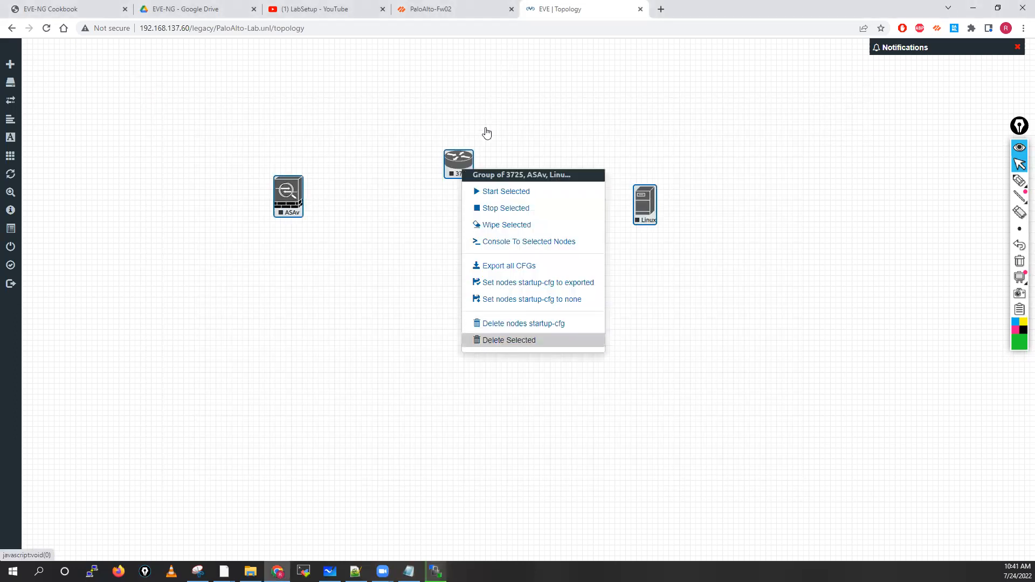
click(509, 340)
key(Return)
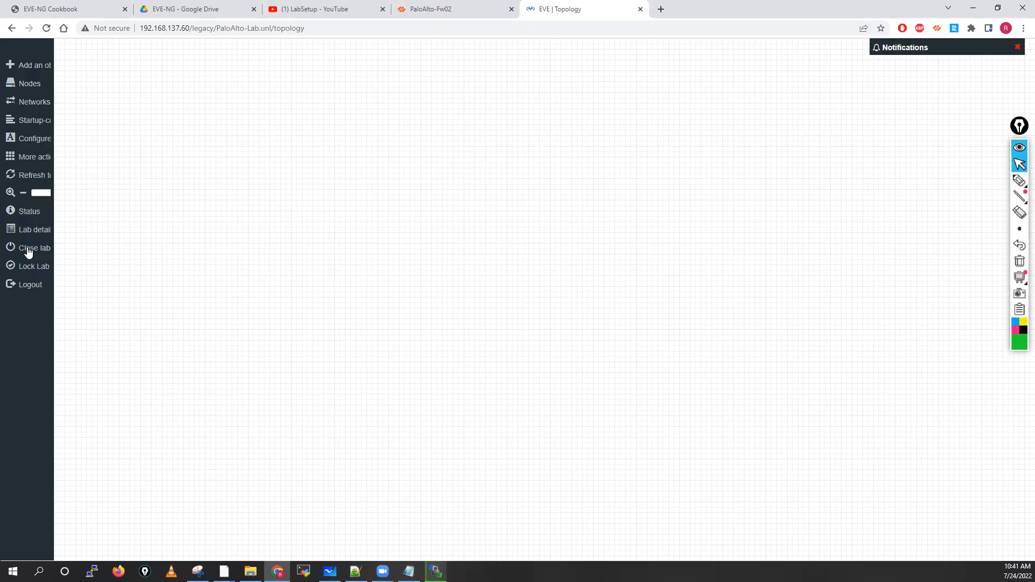
click(43, 252)
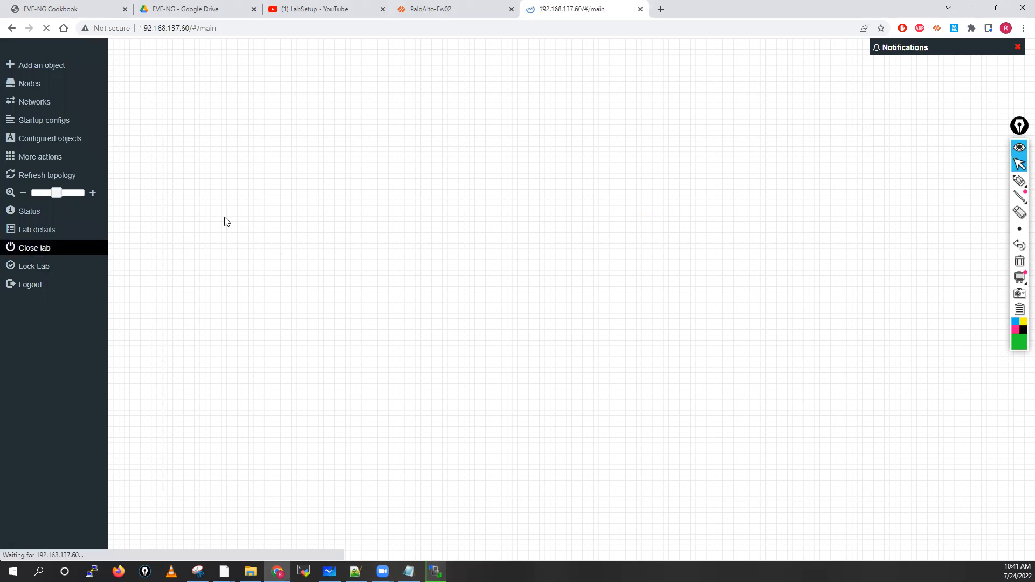
Step: Delete the PaloAlto-Lab.unl lab file from the file manager
click(25, 161)
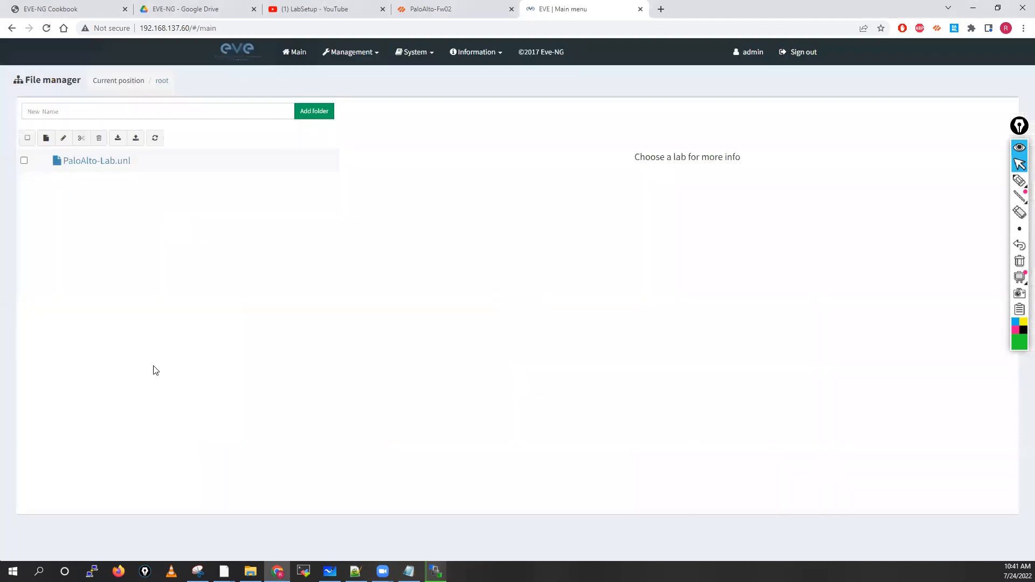
click(99, 141)
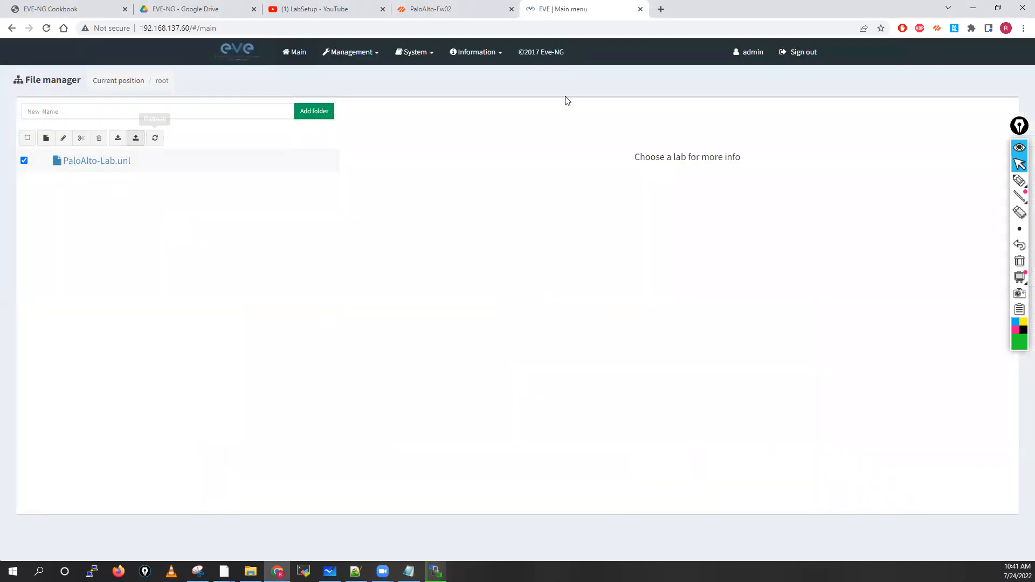
key(Return)
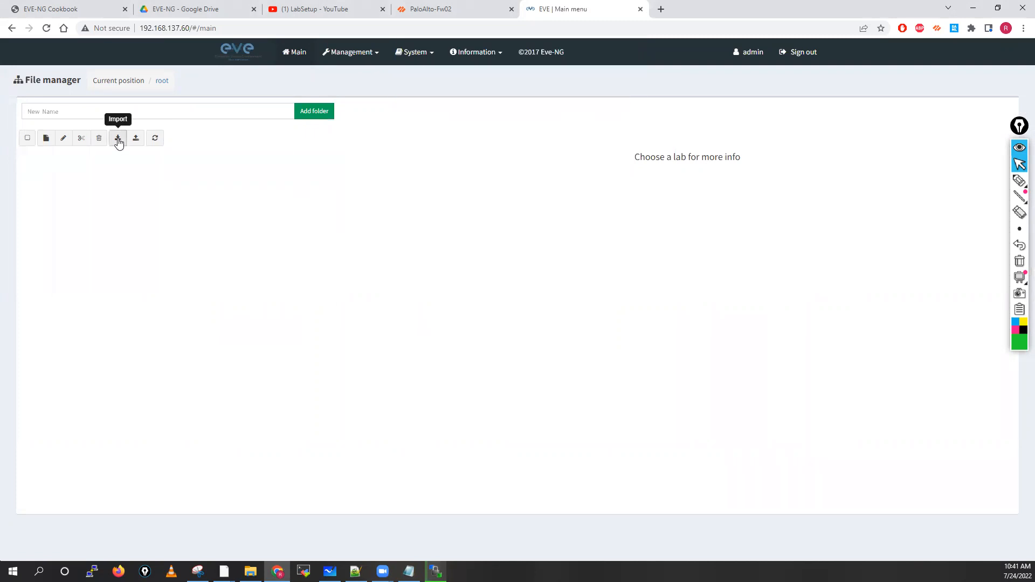
Step: Delete the SDWAN-LAB-02 folder and import _Exports_unetlab_export-20220529-090850.zip
click(119, 139)
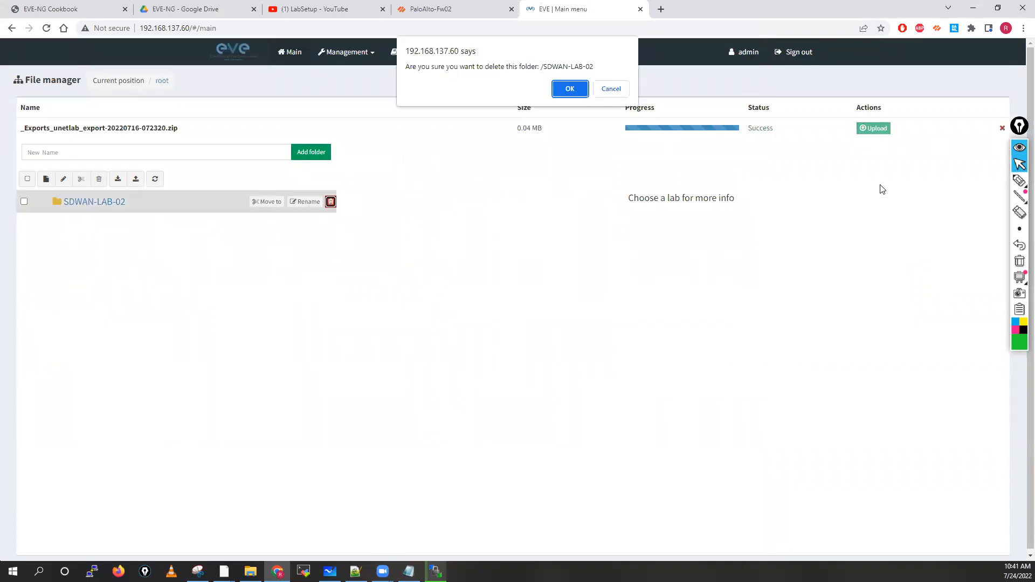
click(155, 179)
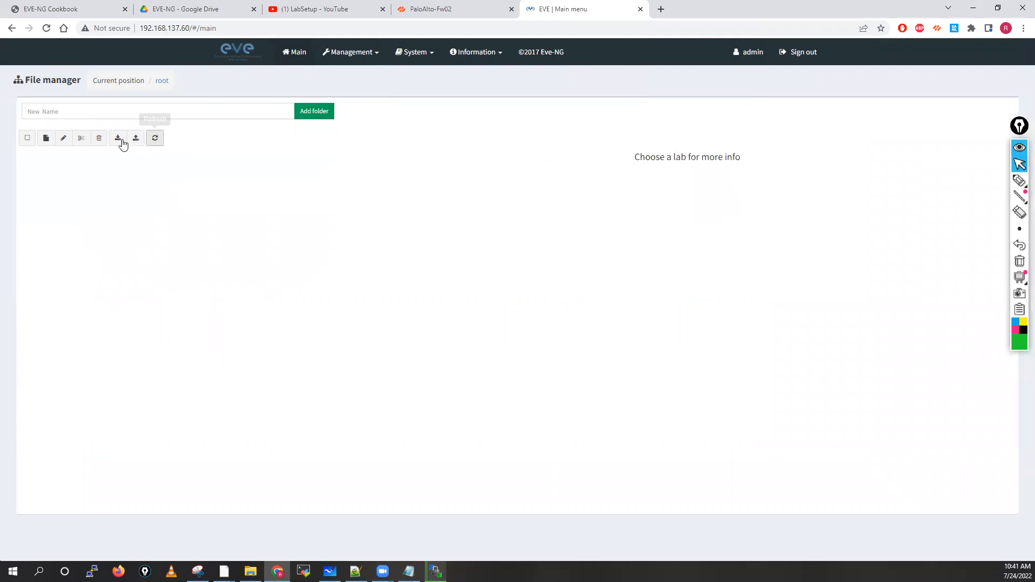
click(122, 142)
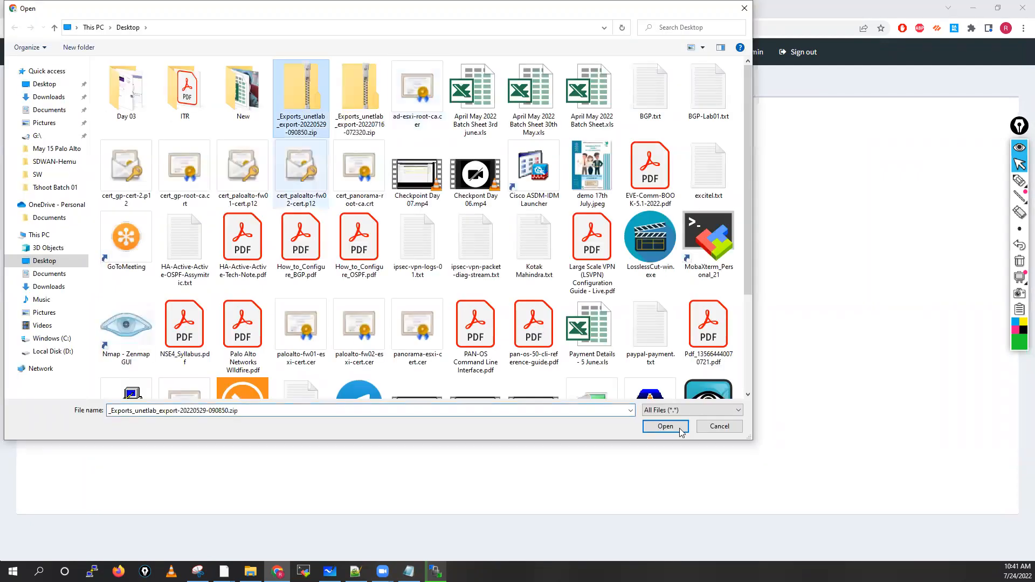
click(665, 427)
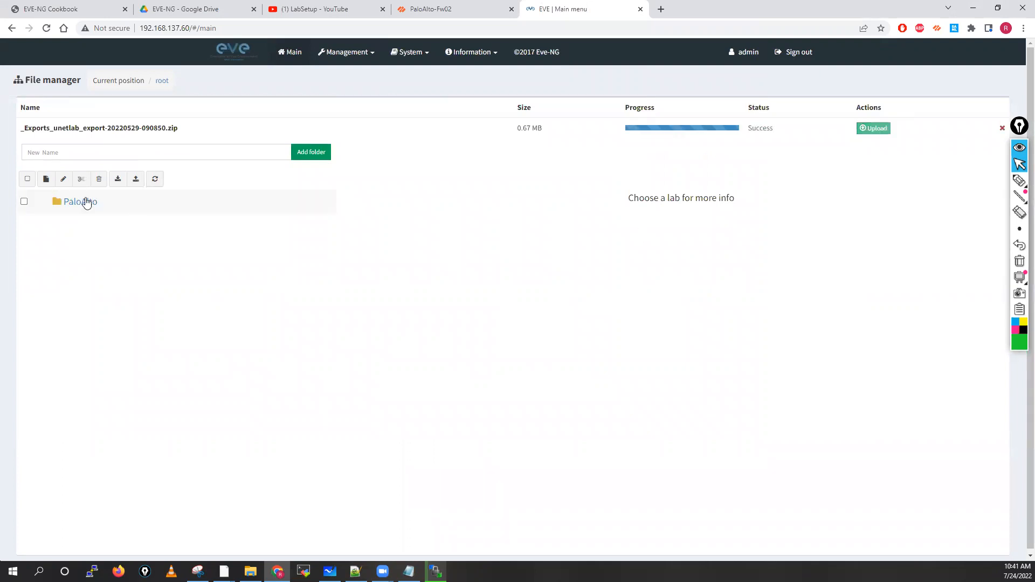
Step: Open the new PaloAlto folder and select the HA Active Active lab
mouse_move(75, 206)
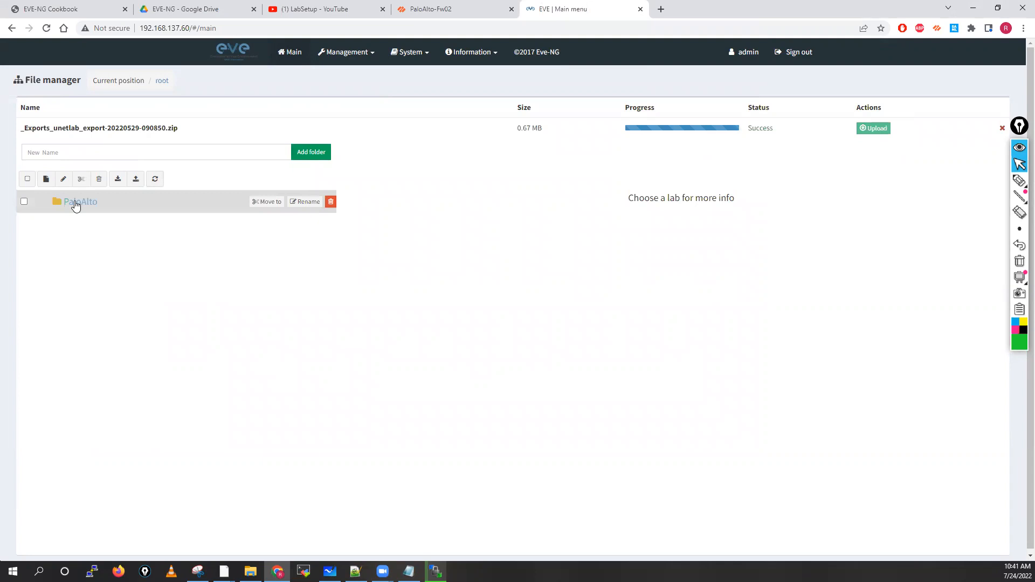
click(75, 203)
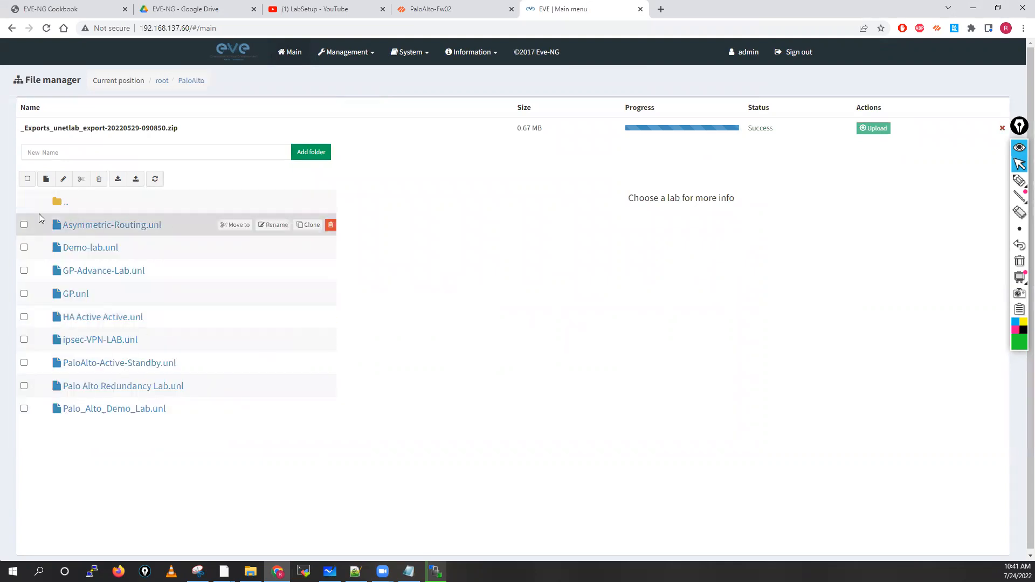
click(96, 320)
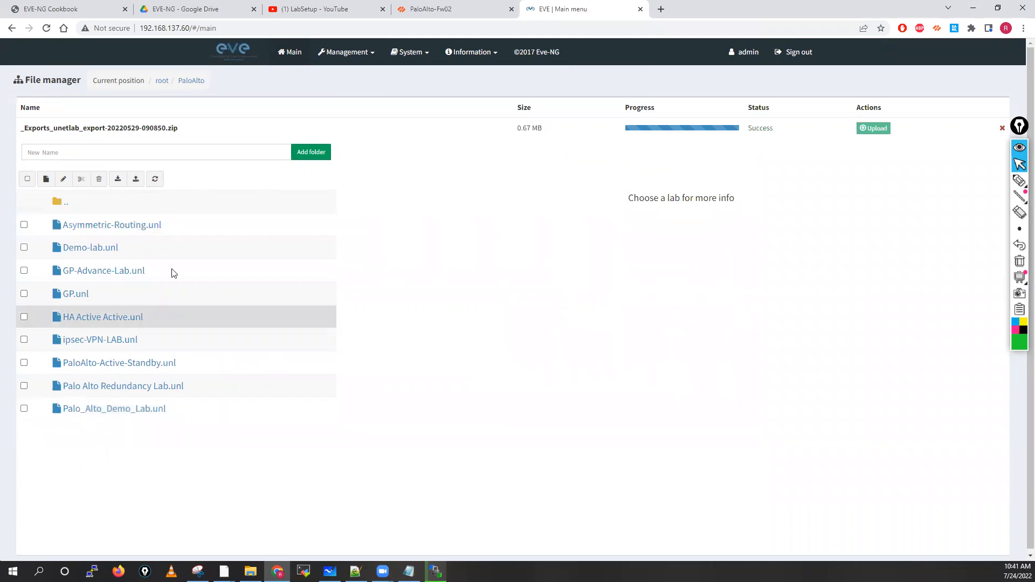
Step: Open and close the Demo-lab topology, then preview and close Palo_Alto_Demo_Lab
click(65, 253)
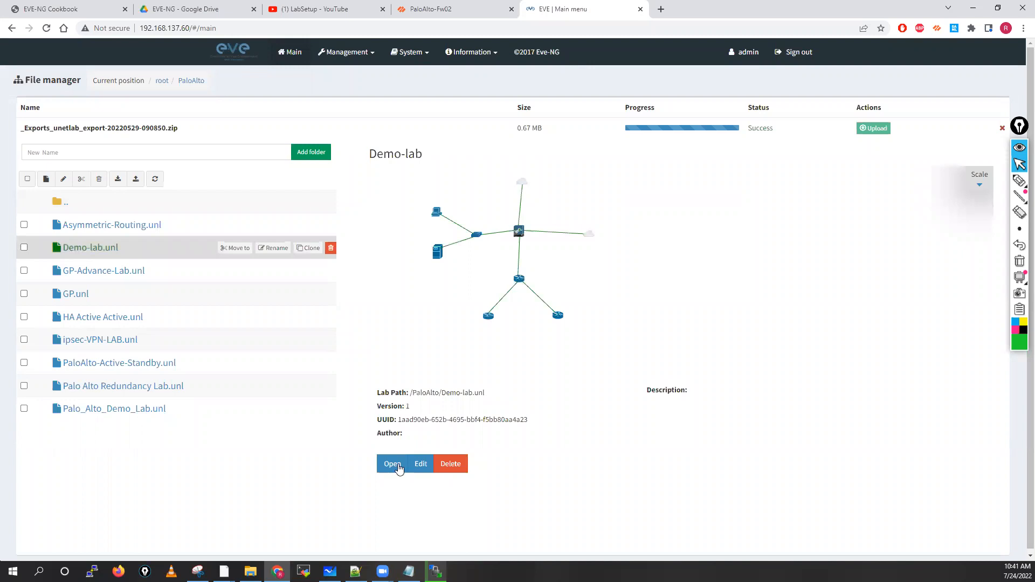
click(457, 241)
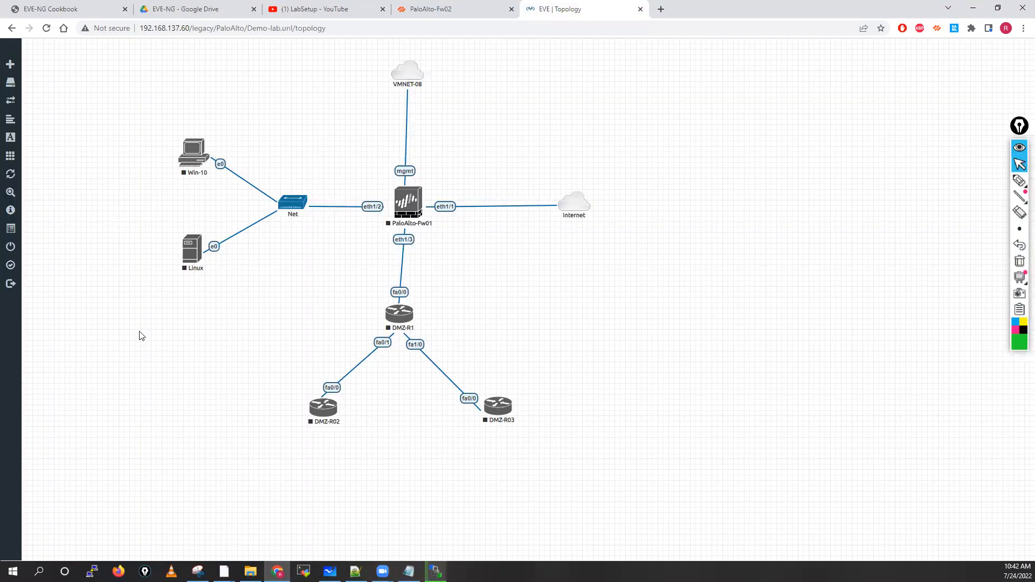
click(34, 247)
click(131, 371)
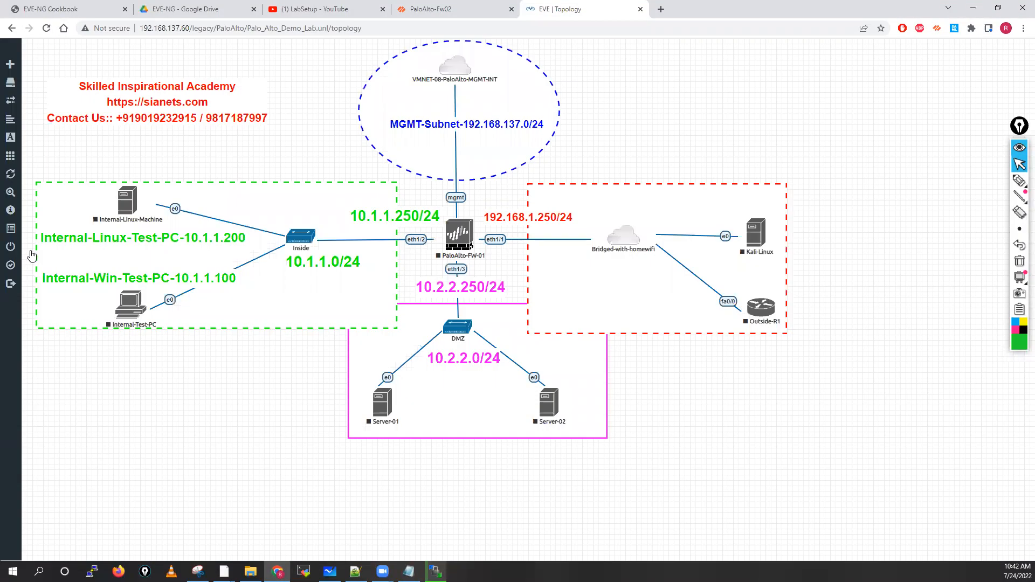
click(32, 246)
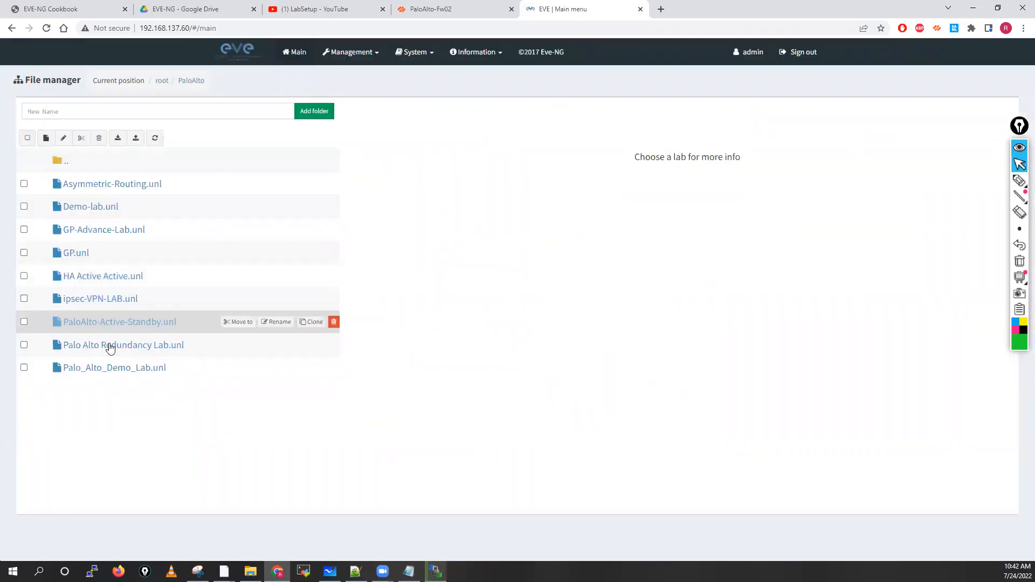
Step: Open and inspect the Palo Alto Redundancy Lab topology, then close it
click(110, 347)
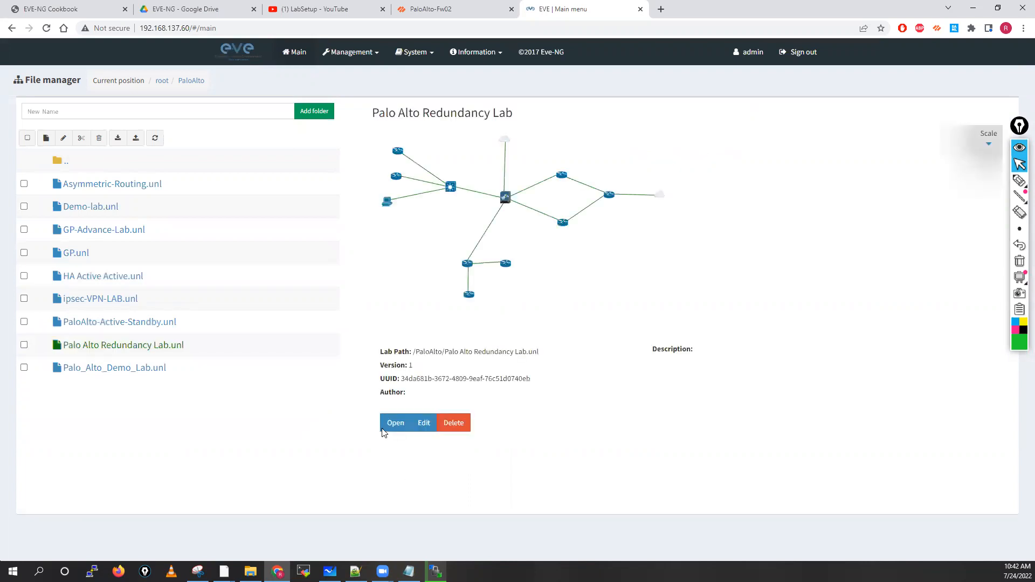
click(383, 427)
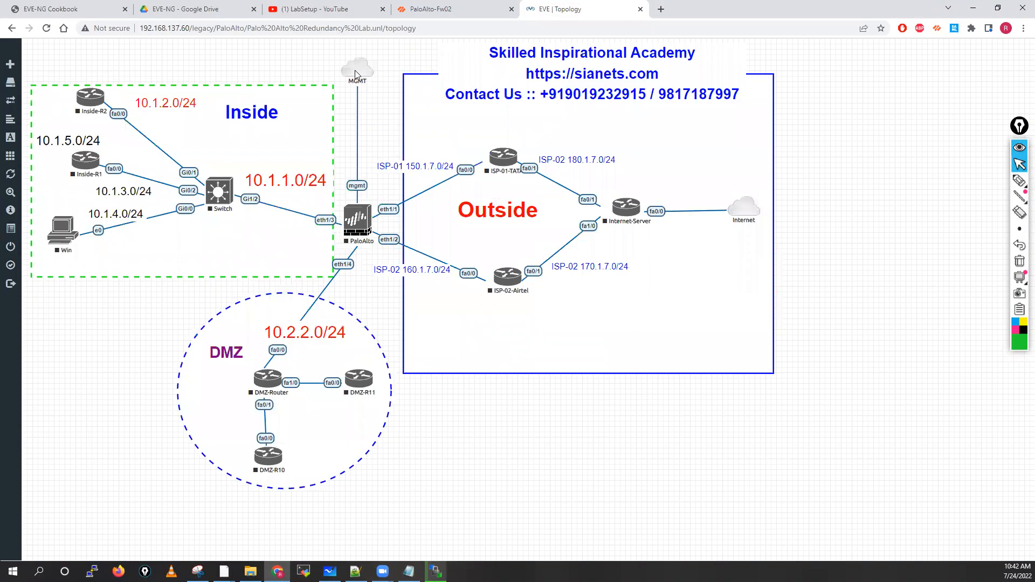
mouse_move(355, 75)
mouse_move(35, 253)
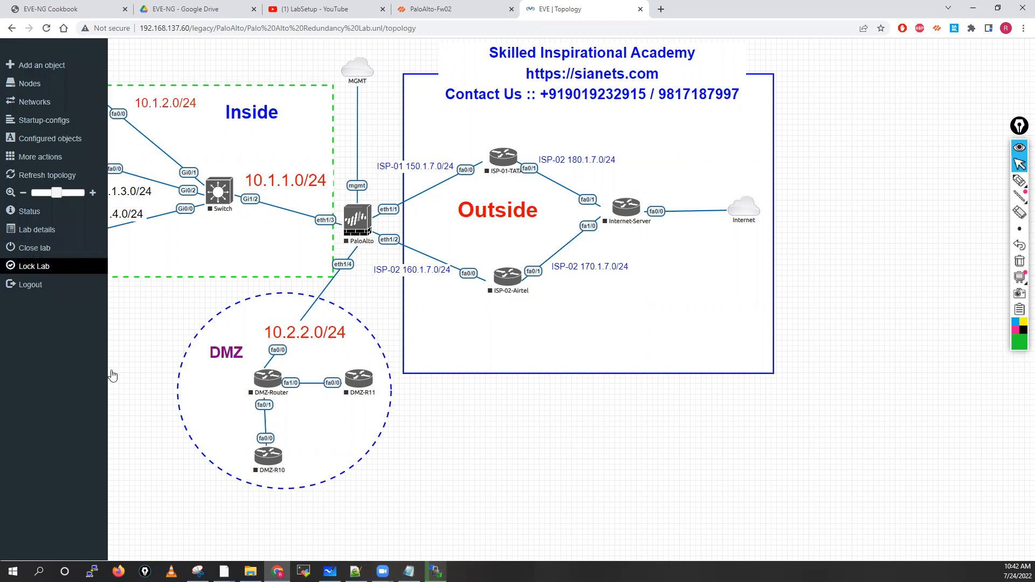
click(35, 248)
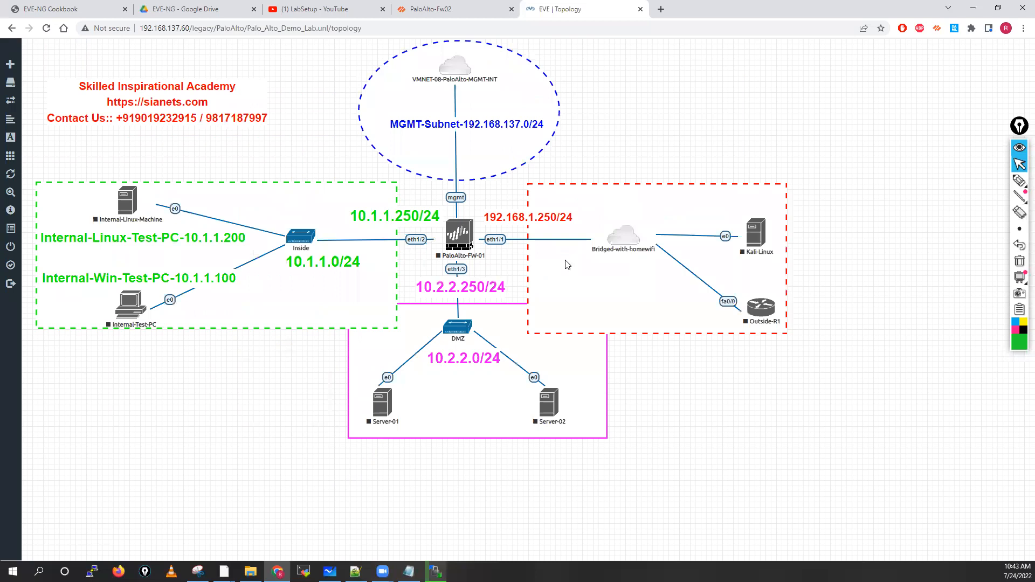
key(alt+Tab)
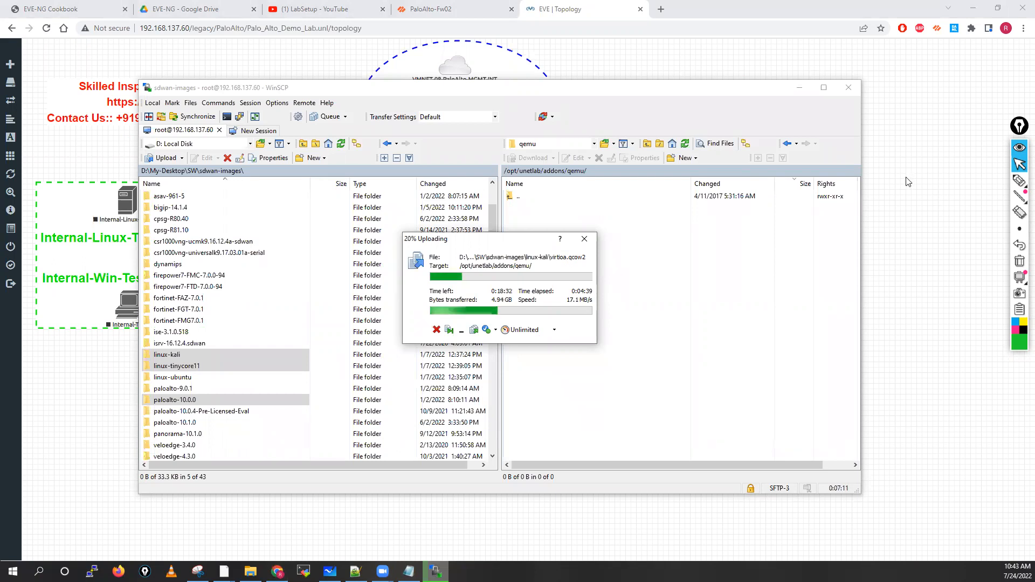
right_click(889, 119)
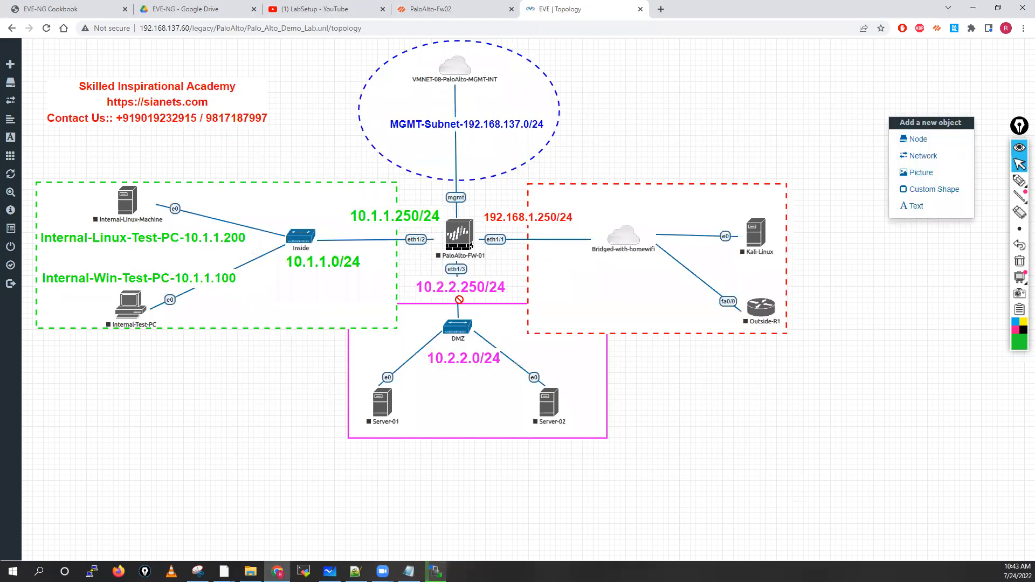
click(918, 139)
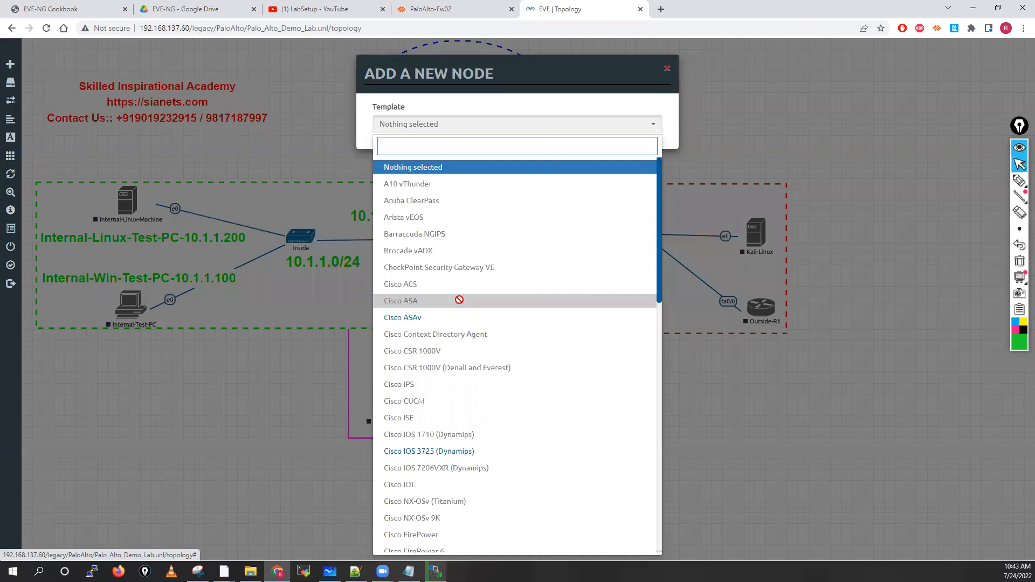
scroll(414, 334, down, 3)
scroll(414, 334, down, 9)
click(414, 331)
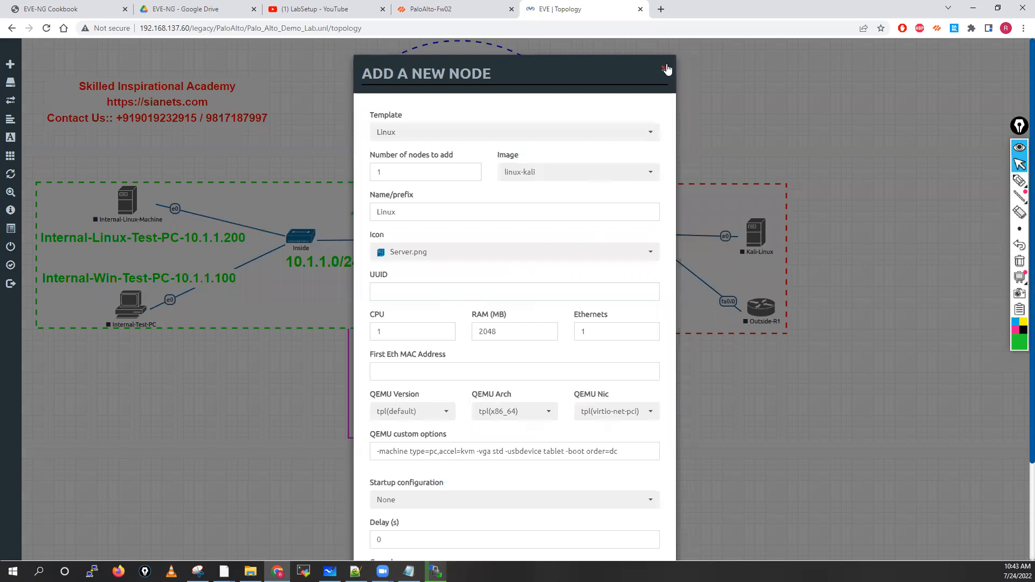
click(529, 172)
click(432, 562)
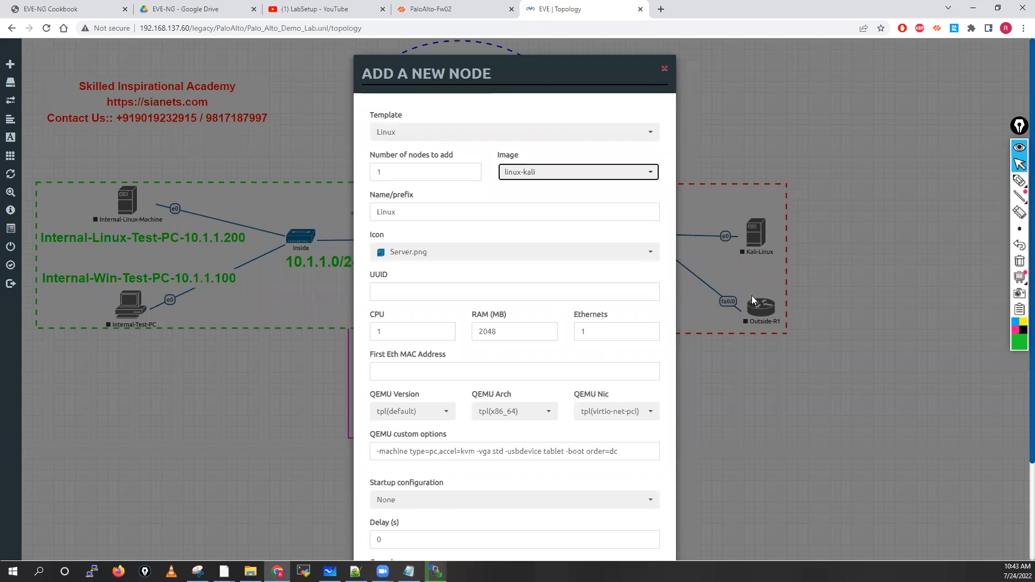
key(Escape)
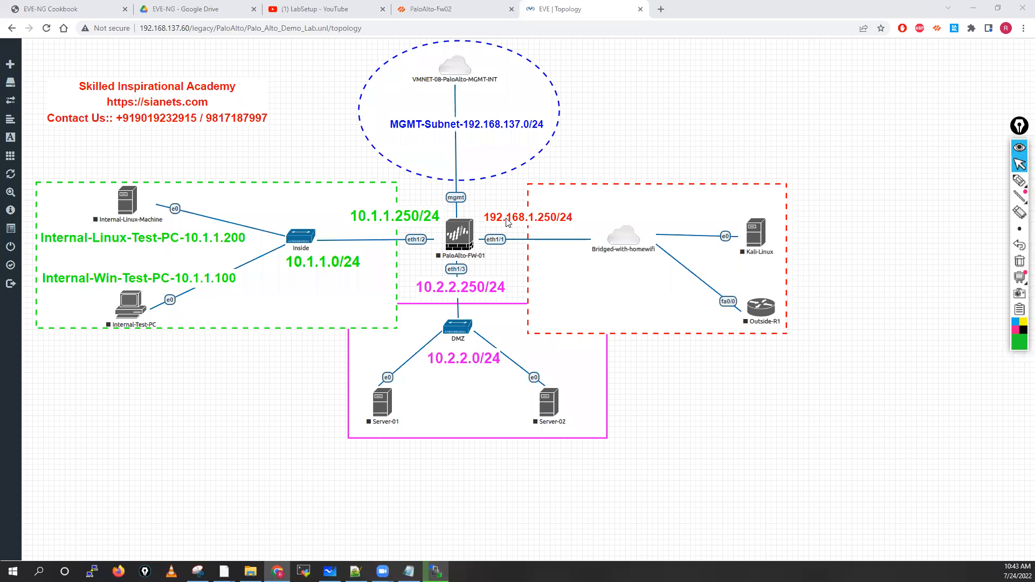
Step: Check the Kali virtioa.qcow2 upload progress, then circle EVE-NG-Win-Client-Pack in Google Drive with the pen
key(alt+Tab)
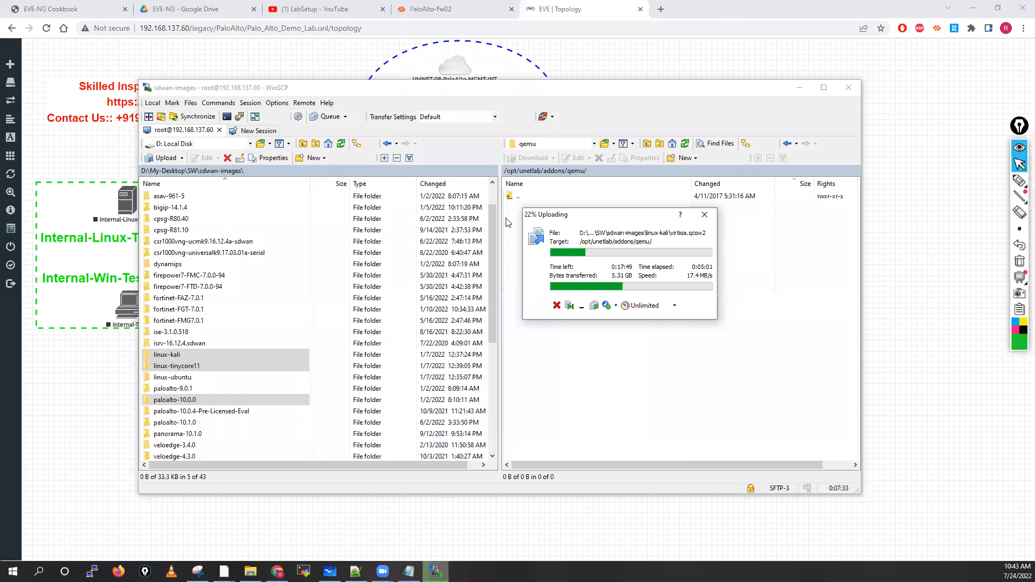
drag(505, 218, 495, 226)
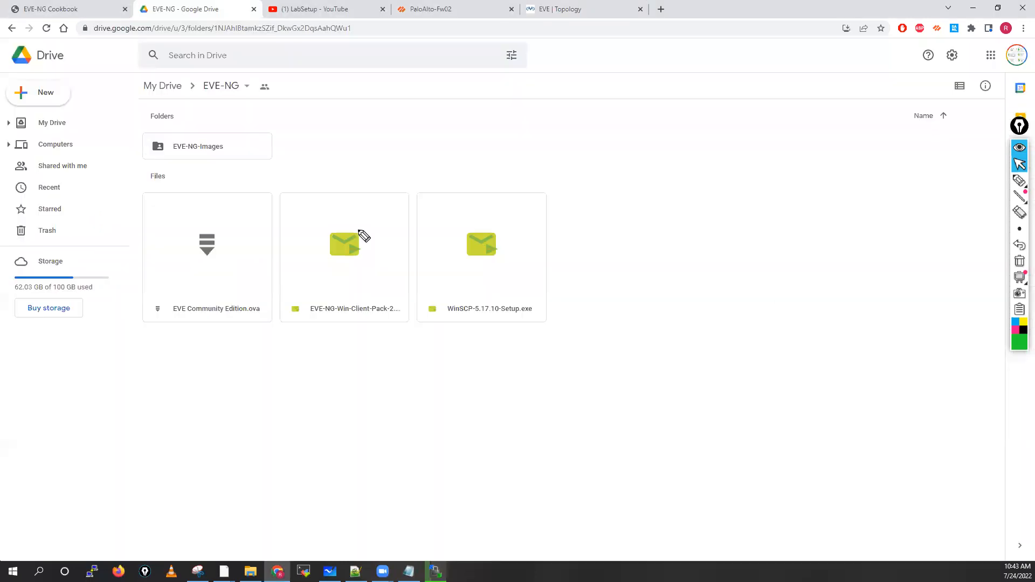
key(ctrl+shift+p)
mouse_move(362, 236)
mouse_down()
mouse_move(326, 341)
mouse_move(405, 271)
mouse_move(365, 232)
mouse_up()
mouse_move(358, 192)
mouse_down()
mouse_move(361, 223)
mouse_move(372, 220)
mouse_up()
drag(355, 214, 390, 206)
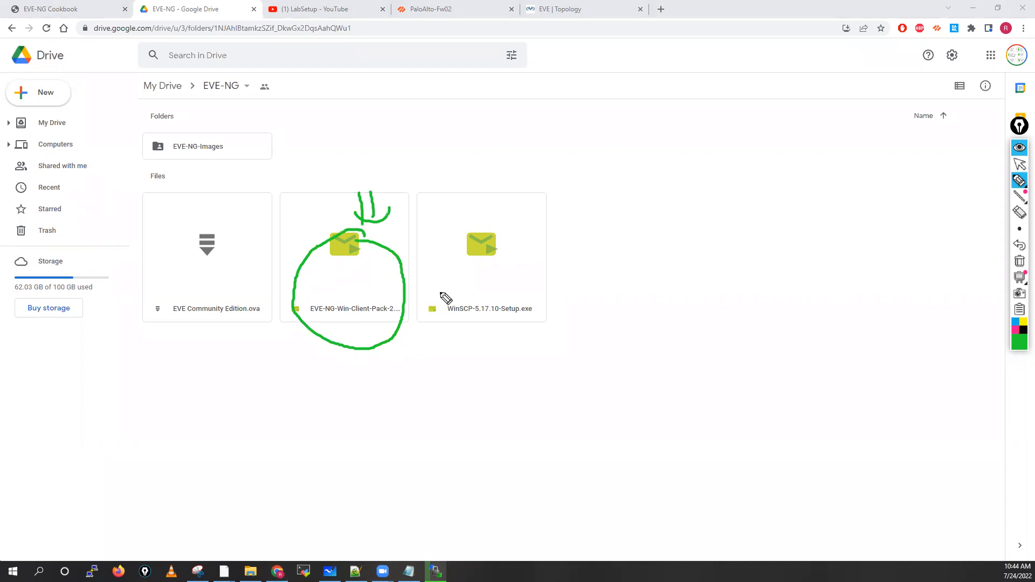
mouse_move(487, 221)
mouse_down()
mouse_move(471, 224)
mouse_move(531, 200)
mouse_up()
drag(523, 215, 548, 206)
drag(290, 211, 317, 207)
drag(336, 200, 306, 237)
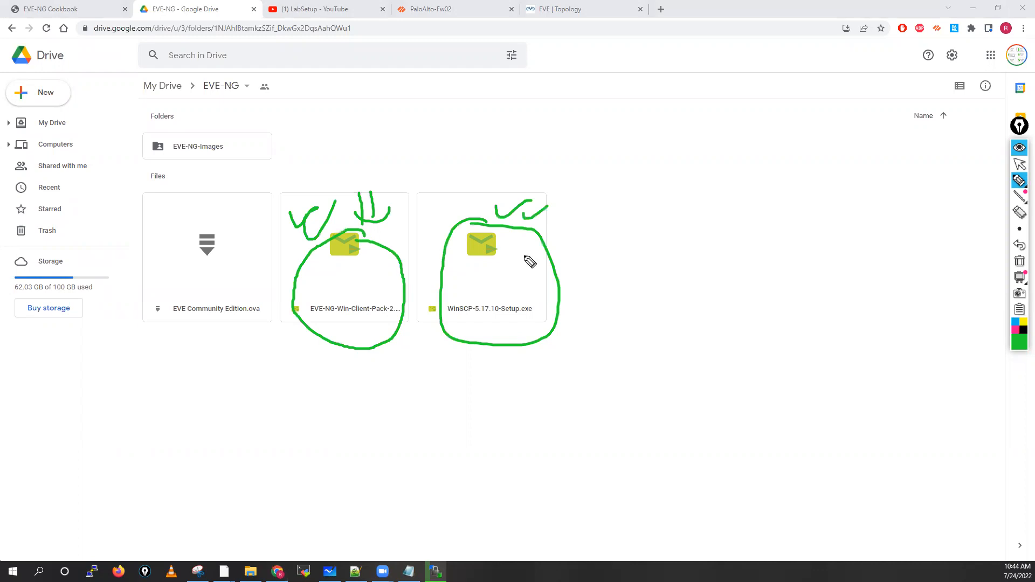
drag(488, 278, 632, 270)
drag(640, 260, 606, 274)
mouse_move(340, 319)
mouse_down()
mouse_move(326, 354)
mouse_move(356, 359)
mouse_up()
mouse_move(286, 363)
mouse_down()
mouse_move(289, 405)
mouse_move(314, 405)
mouse_move(316, 395)
mouse_up()
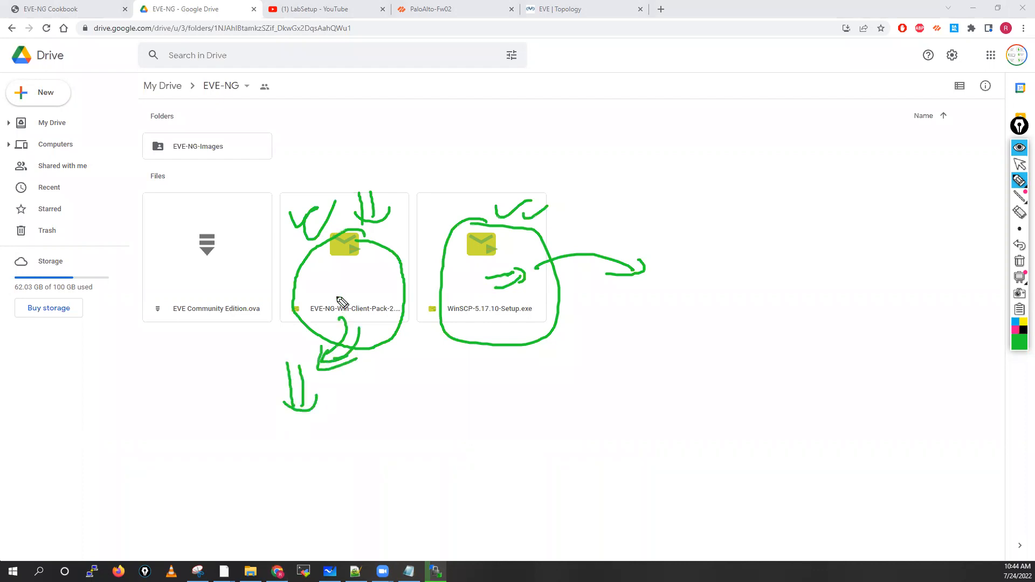
mouse_move(326, 286)
mouse_down()
mouse_move(352, 282)
mouse_move(342, 298)
mouse_move(375, 359)
mouse_up()
drag(385, 319, 388, 364)
drag(370, 361, 392, 353)
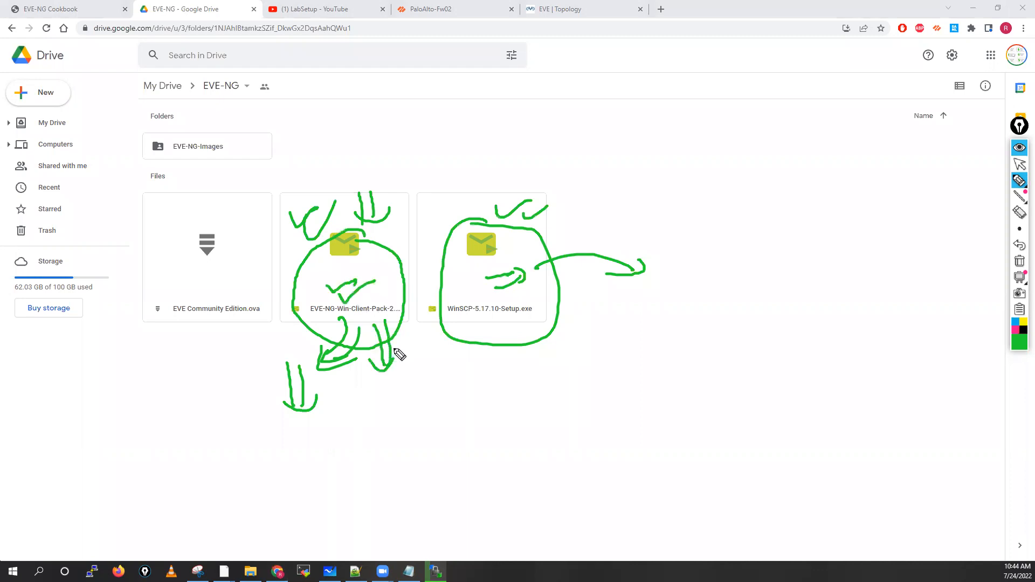
drag(371, 395, 416, 389)
drag(425, 384, 435, 393)
drag(441, 372, 453, 399)
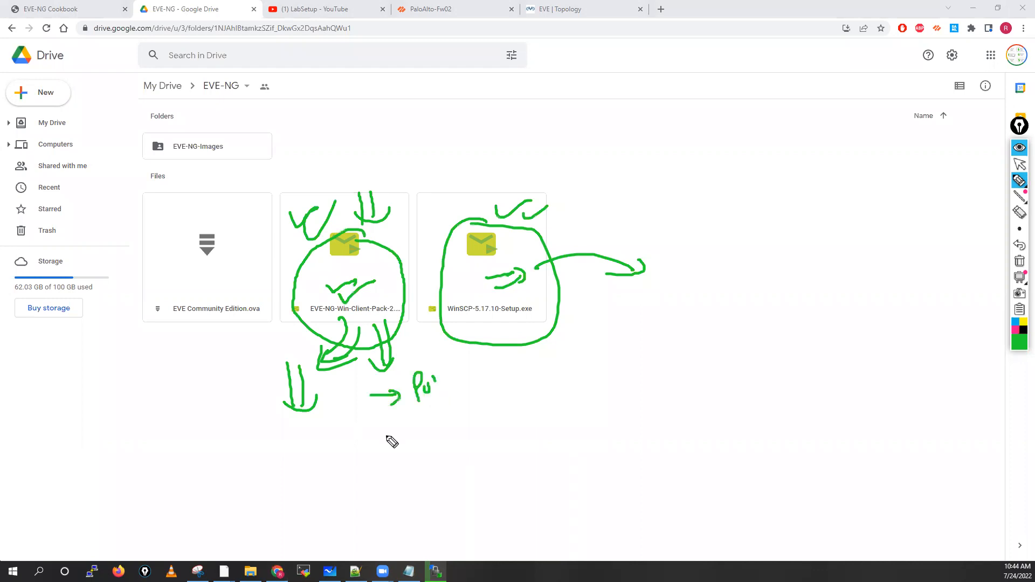
drag(382, 438, 438, 426)
mouse_move(443, 426)
mouse_down()
mouse_move(444, 436)
mouse_move(474, 424)
mouse_up()
click(445, 416)
drag(384, 475, 415, 469)
mouse_move(413, 462)
mouse_down()
mouse_move(414, 476)
mouse_move(495, 462)
mouse_up()
click(473, 457)
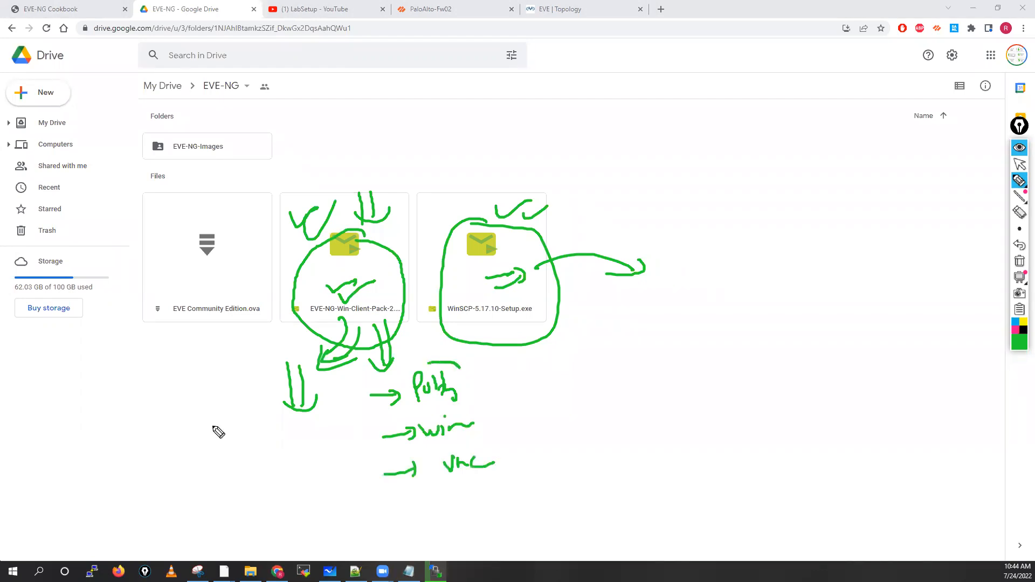
drag(423, 348, 460, 366)
drag(317, 320, 192, 422)
drag(308, 330, 323, 322)
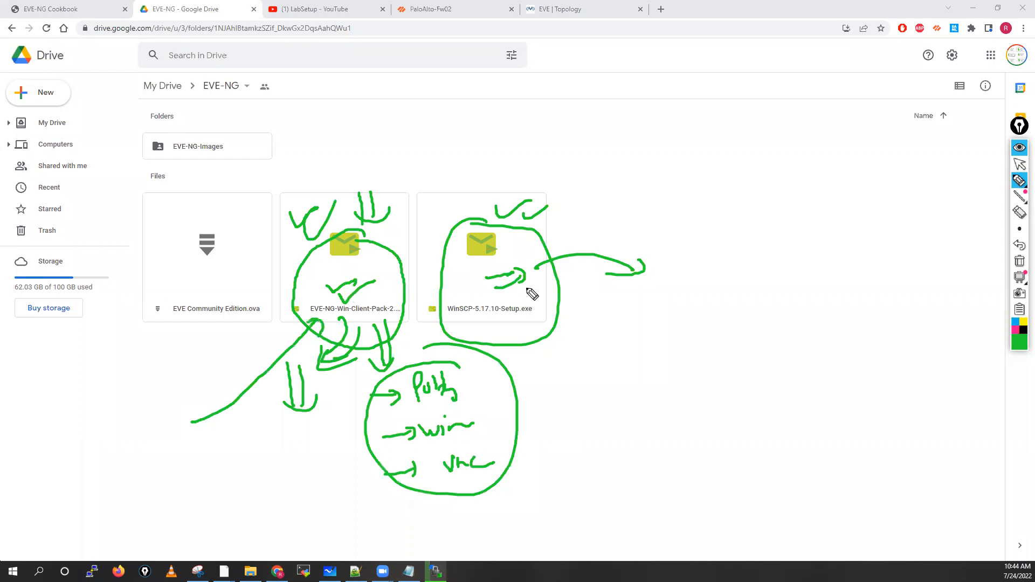
click(1021, 167)
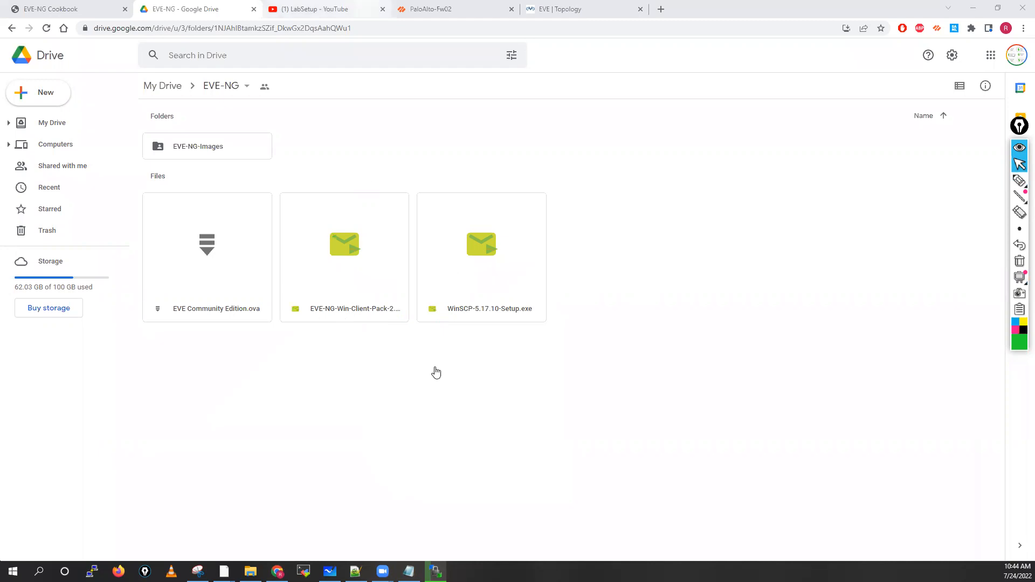
Step: Select the LabSetup playlist URL on YouTube, then switch to the PaloAlto-Fw02 interfaces page
key(ctrl+Tab)
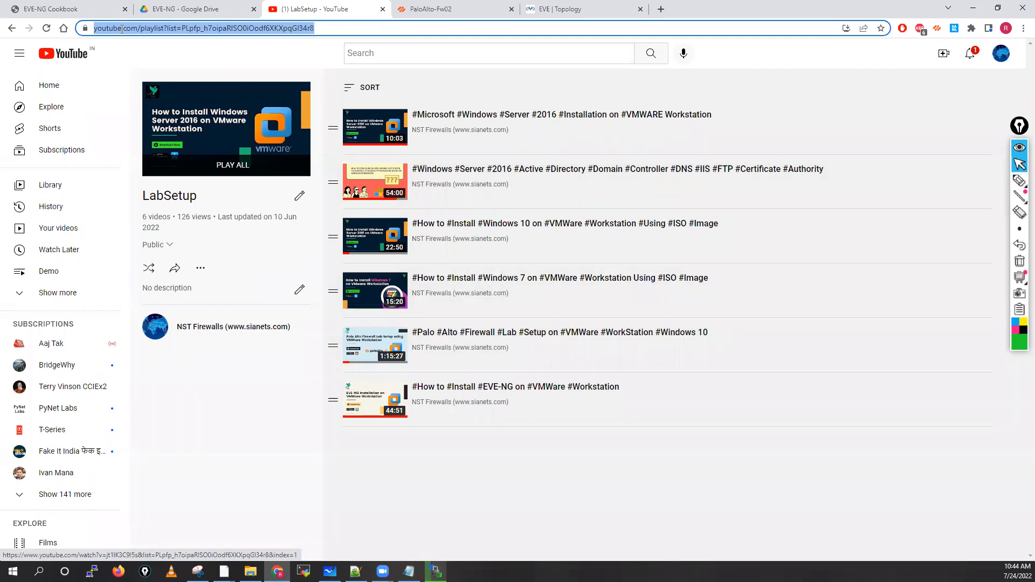
drag(387, 29, 119, 29)
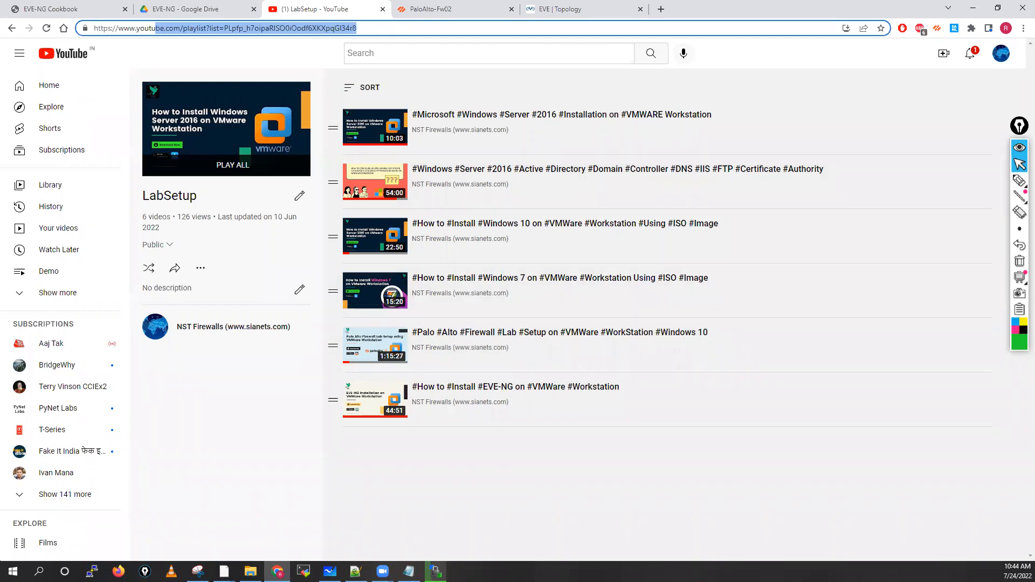
key(ctrl+a)
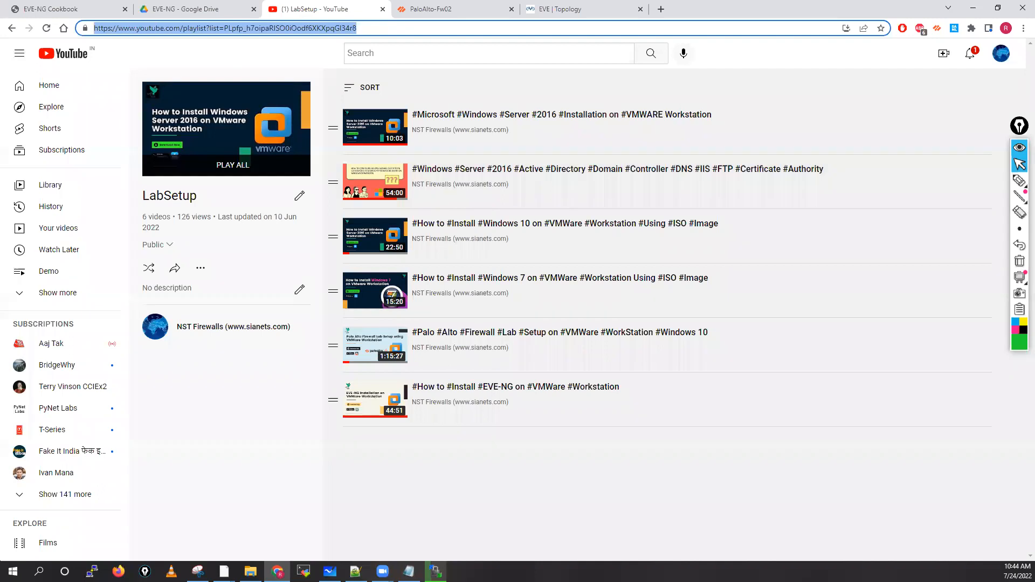
key(alt+Tab)
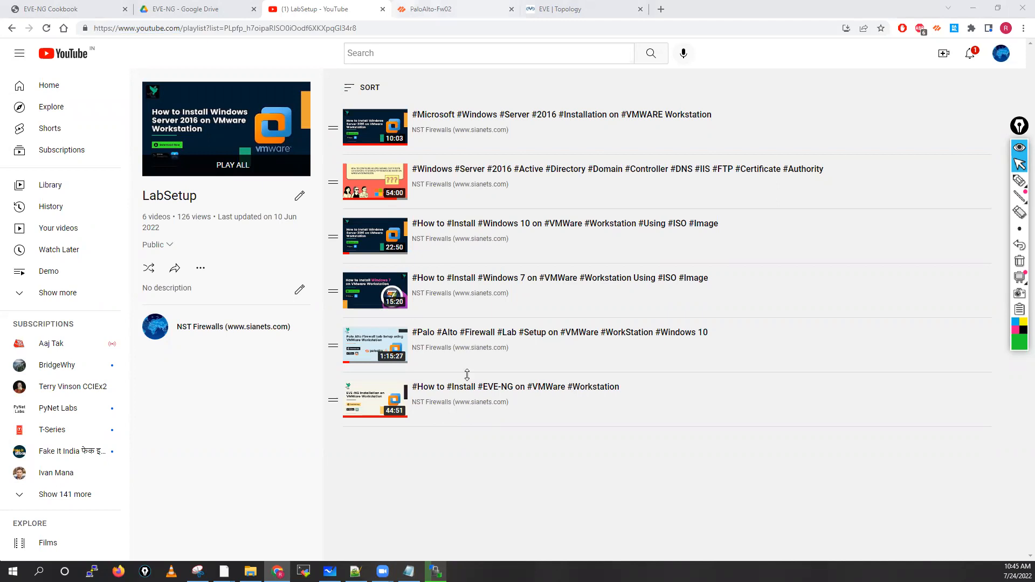
key(ctrl+Tab)
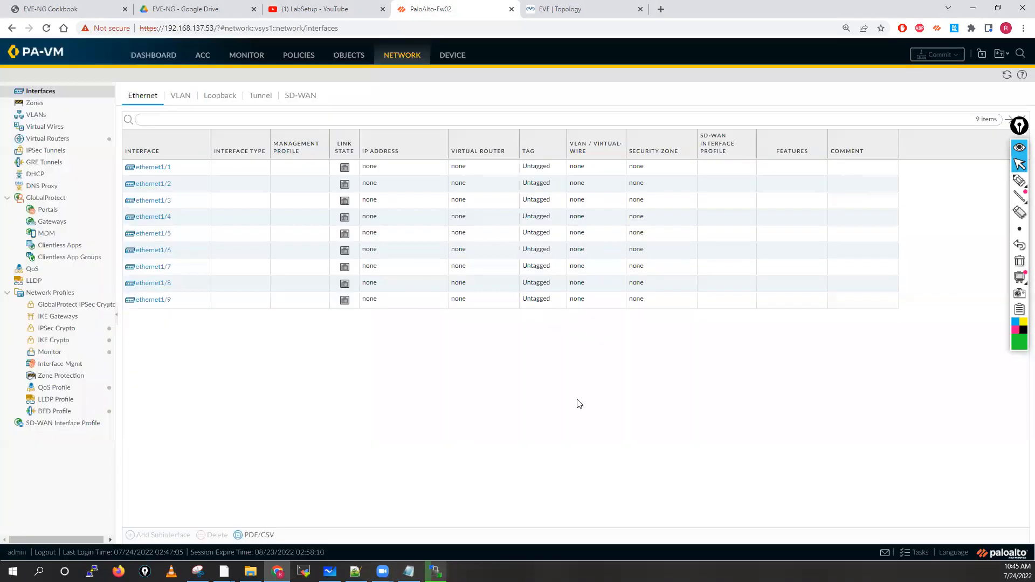
Step: Switch to the EVE Palo_Alto_Demo_Lab topology tab, then recheck the WinSCP upload
key(ctrl+Tab)
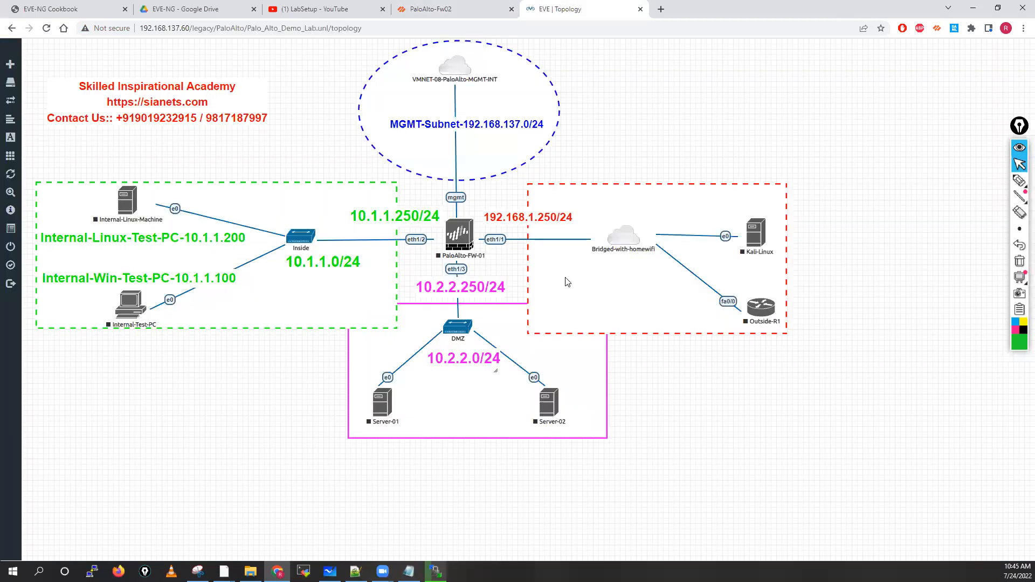
key(alt+Tab)
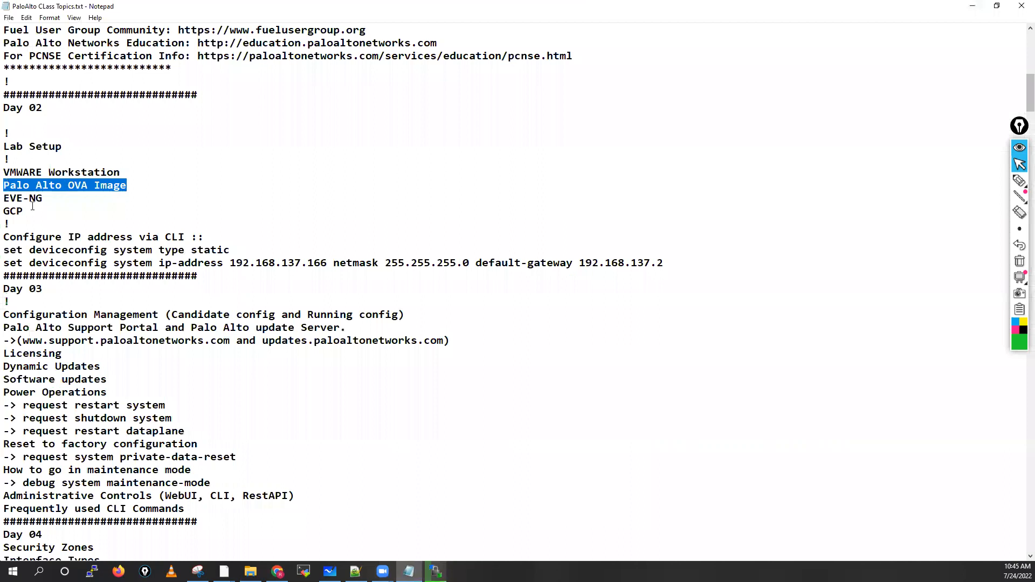
key(Up)
key(shift+Home)
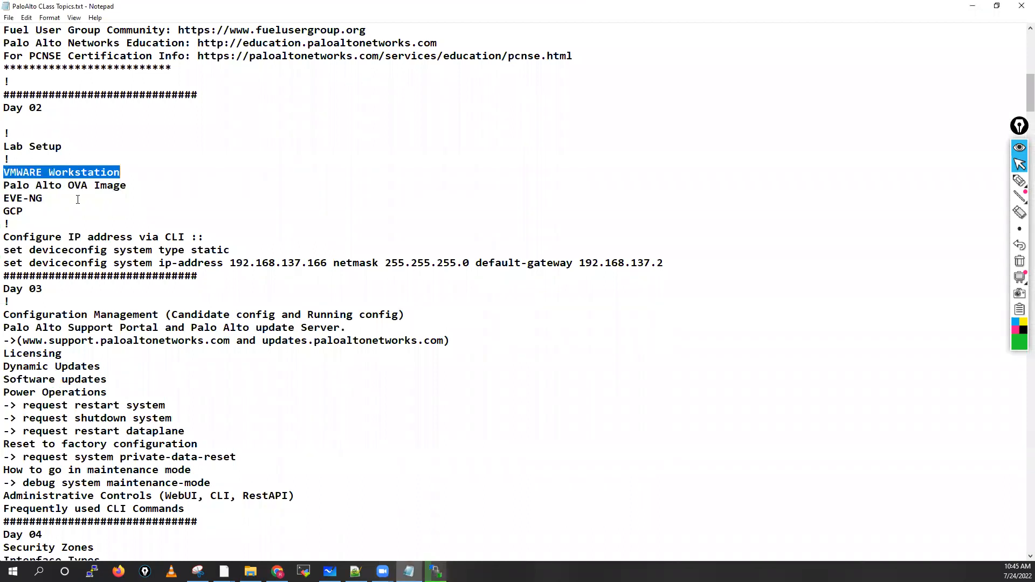
key(Down)
key(shift+End)
key(Down)
key(shift+End)
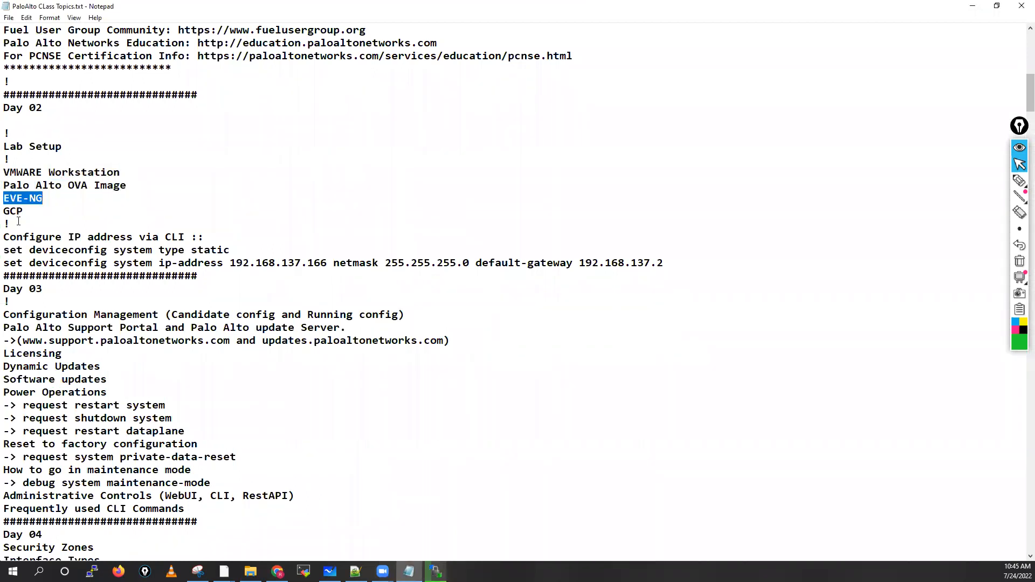
key(Down)
key(shift+End)
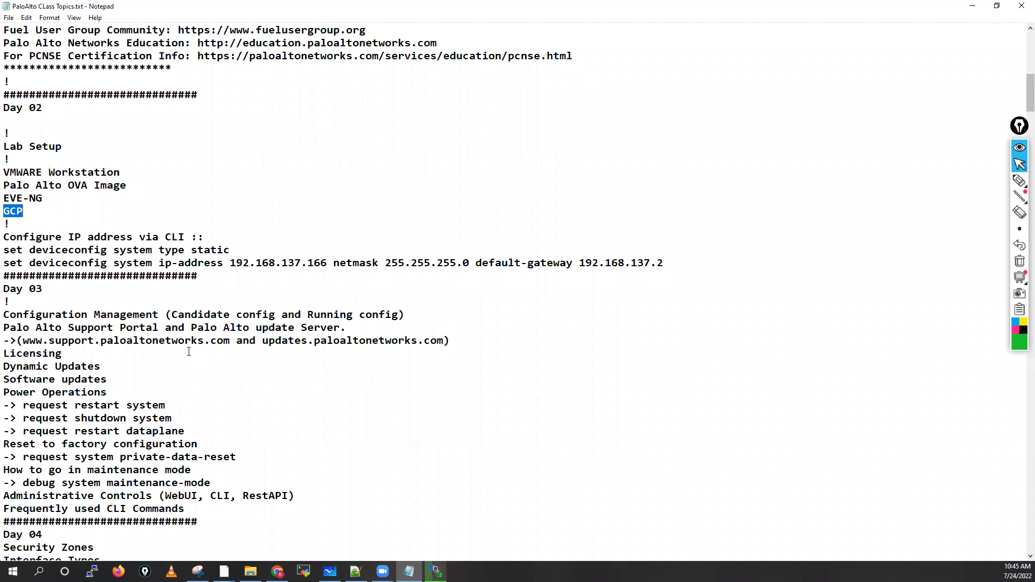
drag(4, 314, 62, 353)
shift+click(348, 451)
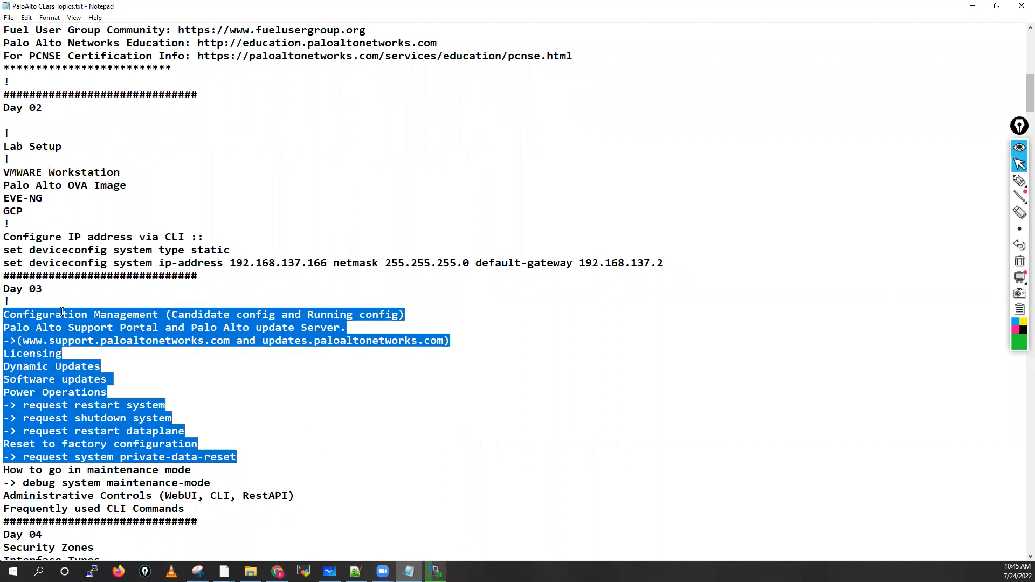
click(62, 314)
key(Home)
shift+click(314, 445)
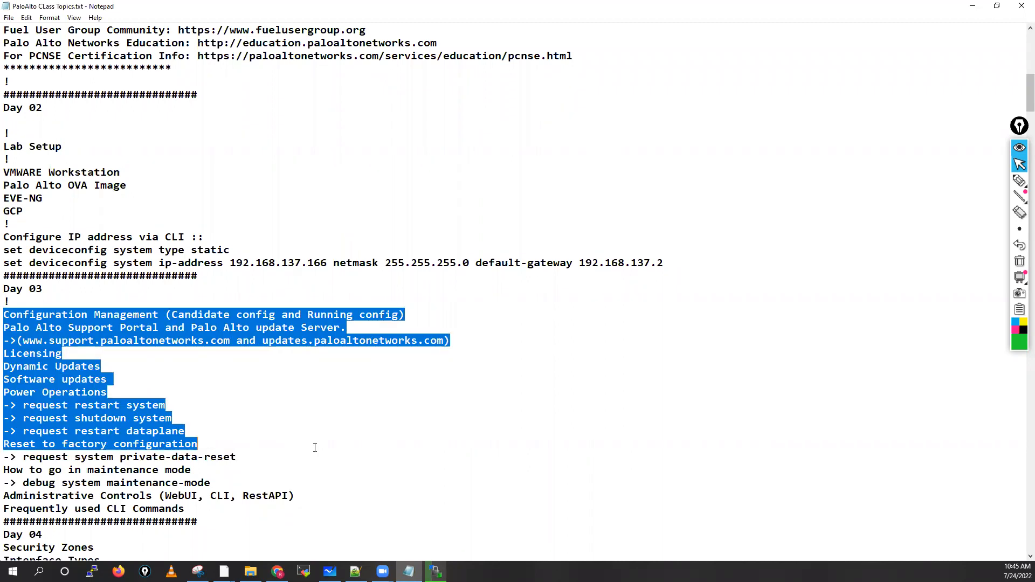
key(shift+Down)
key(shift+Down)
key(shift+Down)
key(shift+Down)
key(shift+Down)
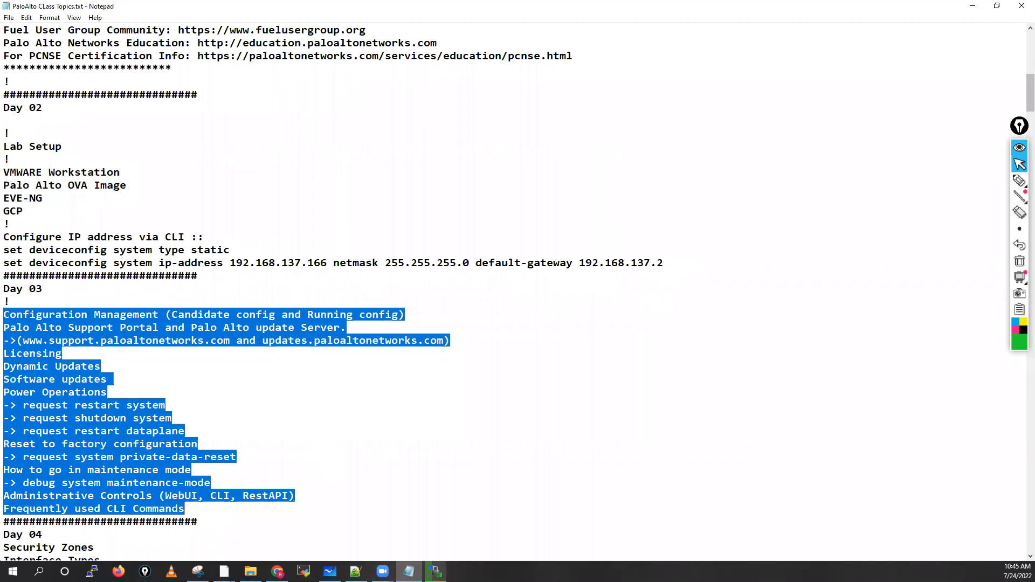